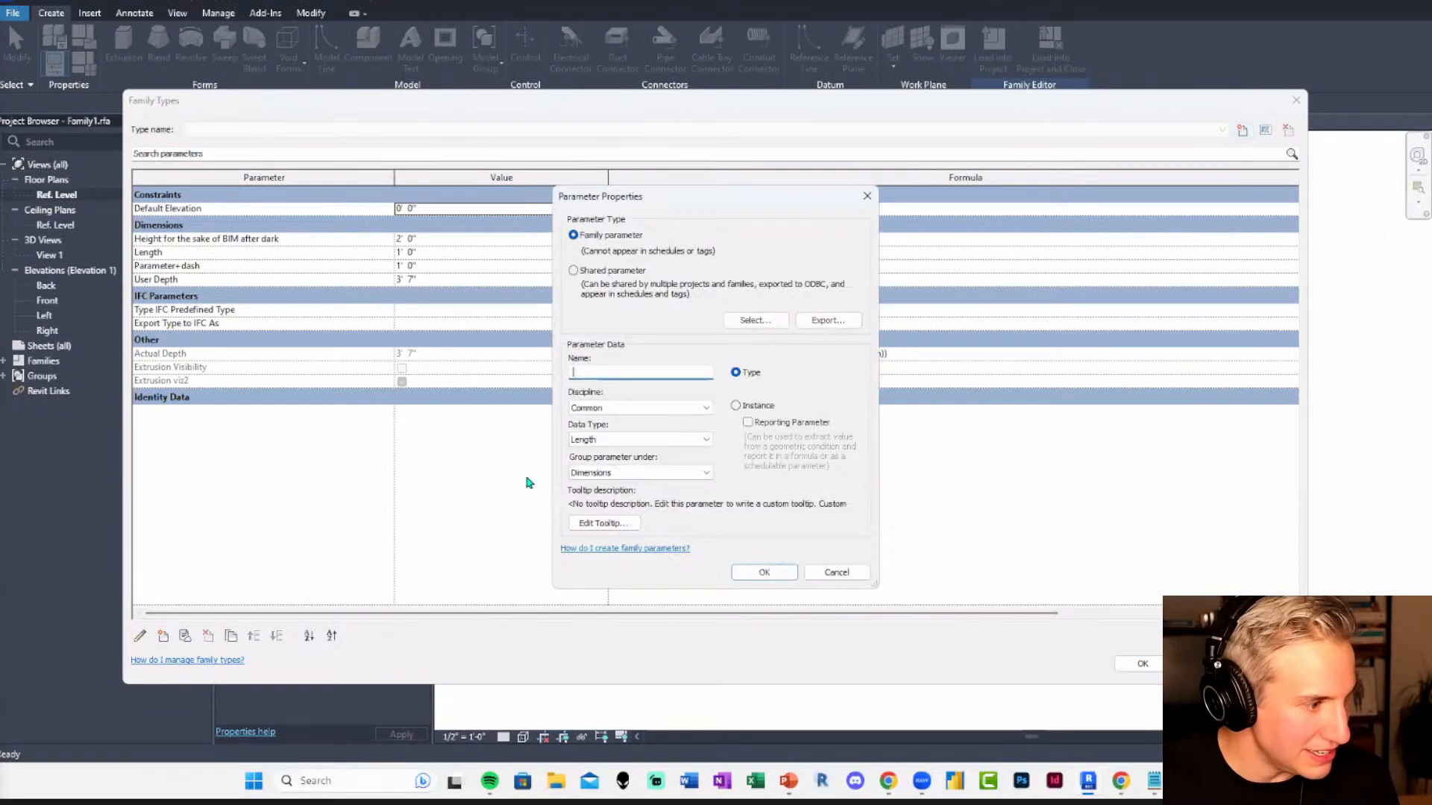
Create a family type parameter named Favorite Fruit with the Text data type.
type("Favorite Fruit")
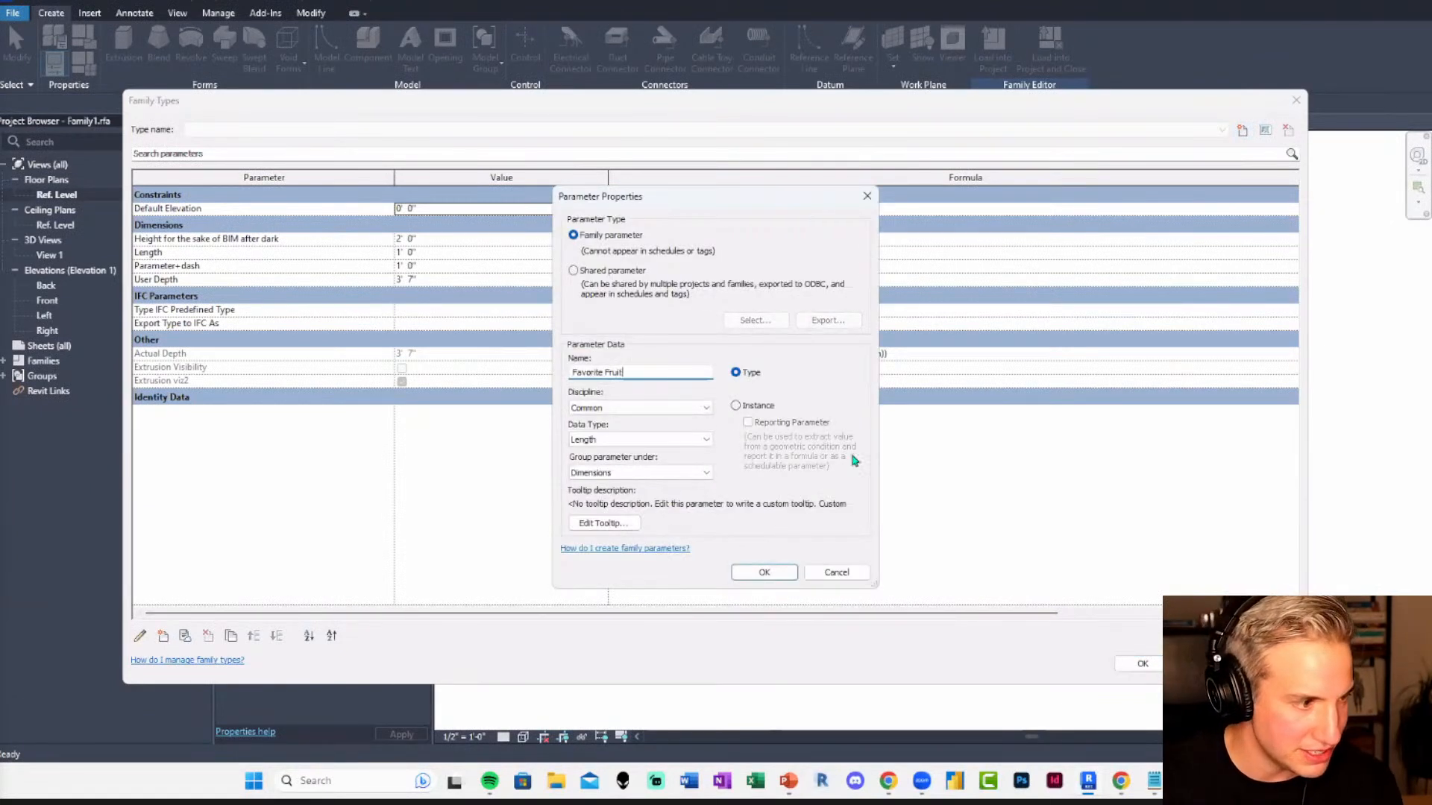
left_click(637, 439)
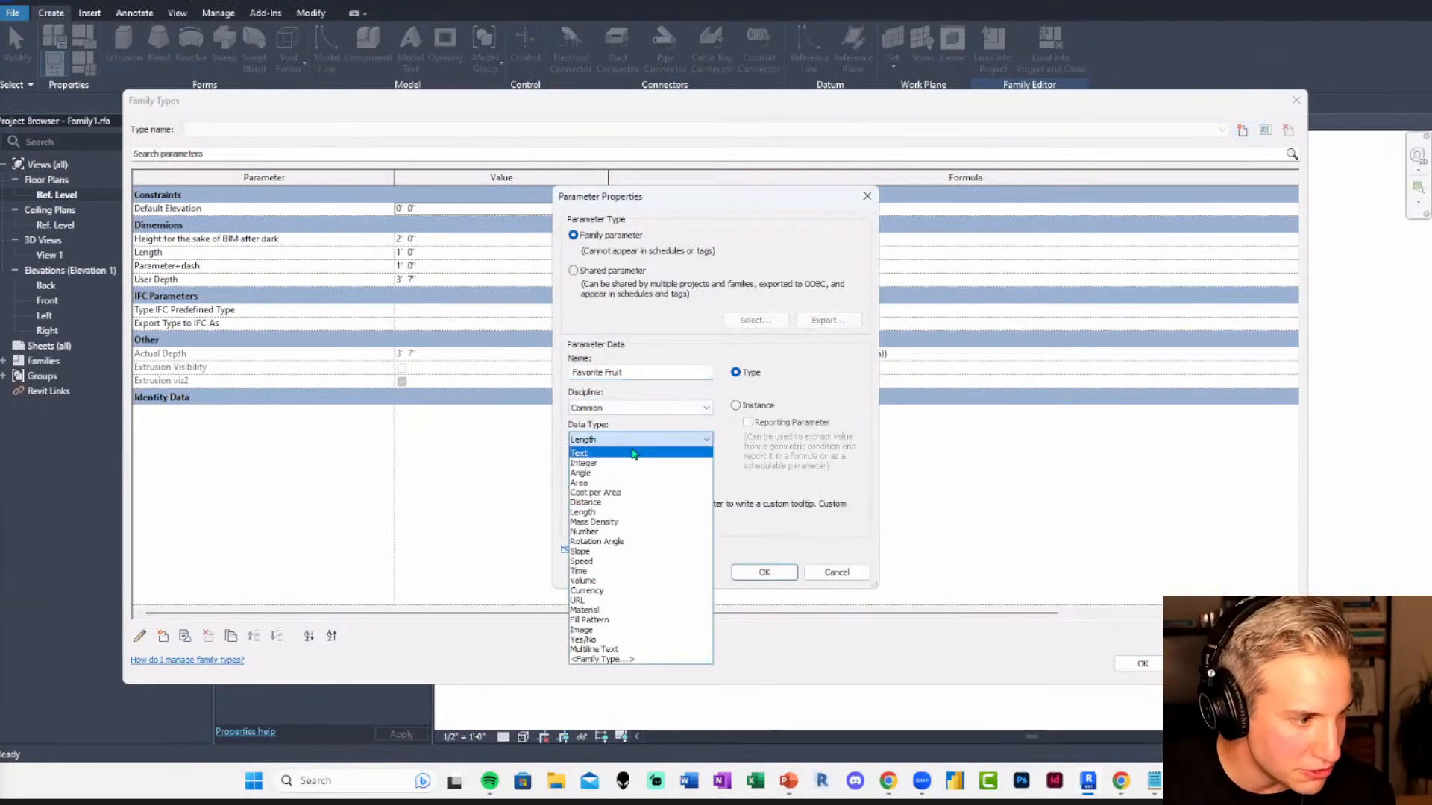
left_click(583, 454)
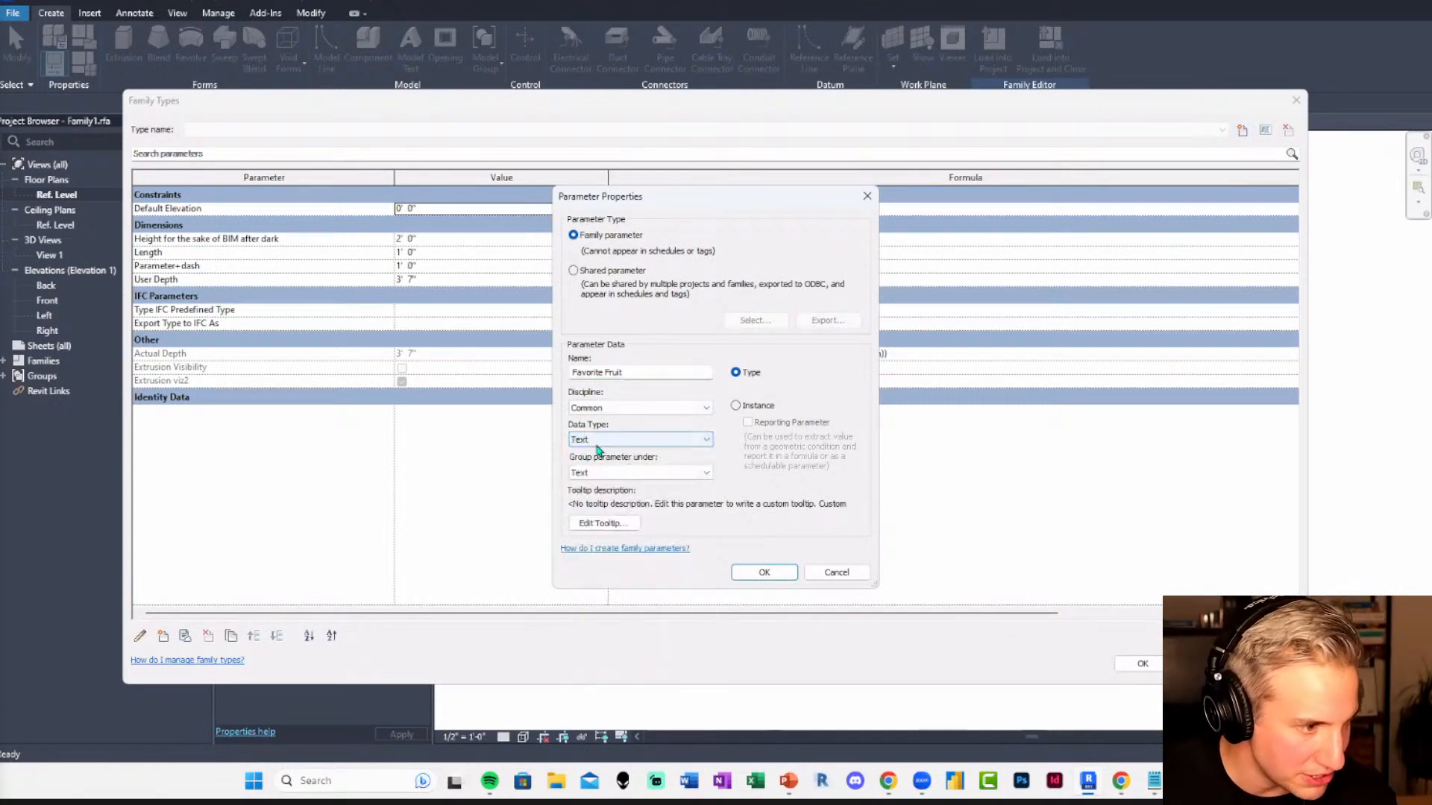
left_click(762, 572)
Try the formula if(Depth>2',"Banana","Strawberry") for the Favorite Fruit parameter.
left_click(653, 239)
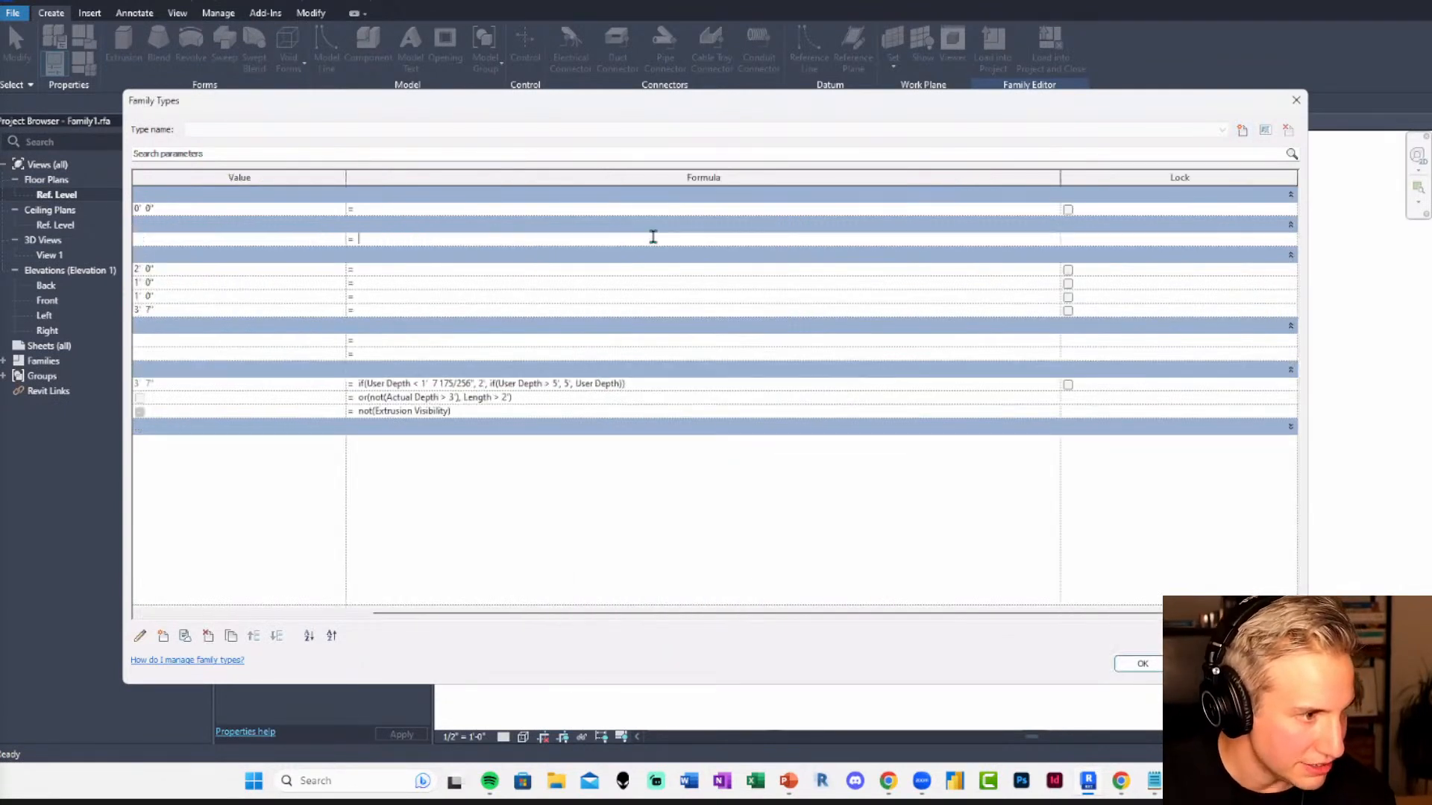
left_click_drag(588, 613, 360, 614)
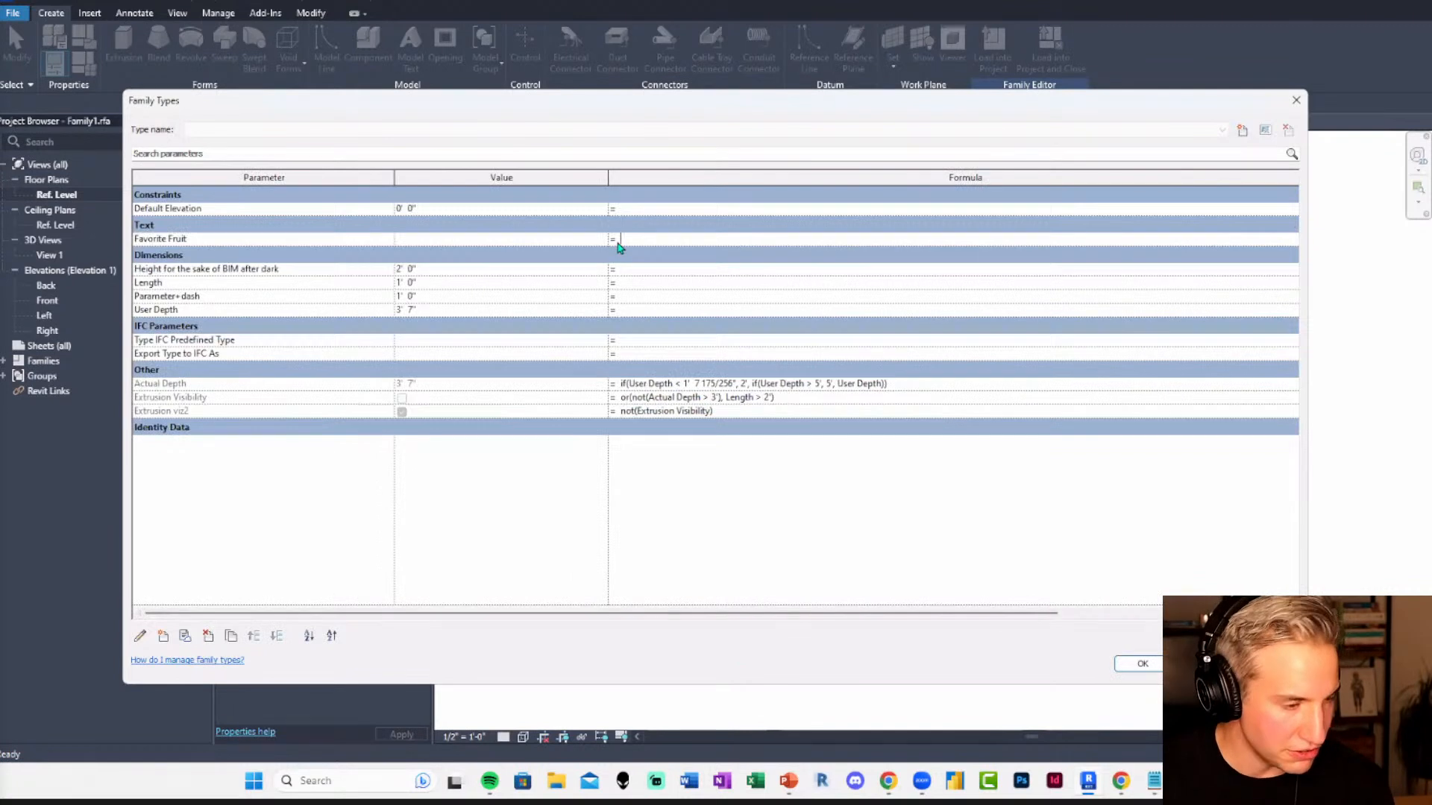
left_click(617, 239)
type("if(Depth")
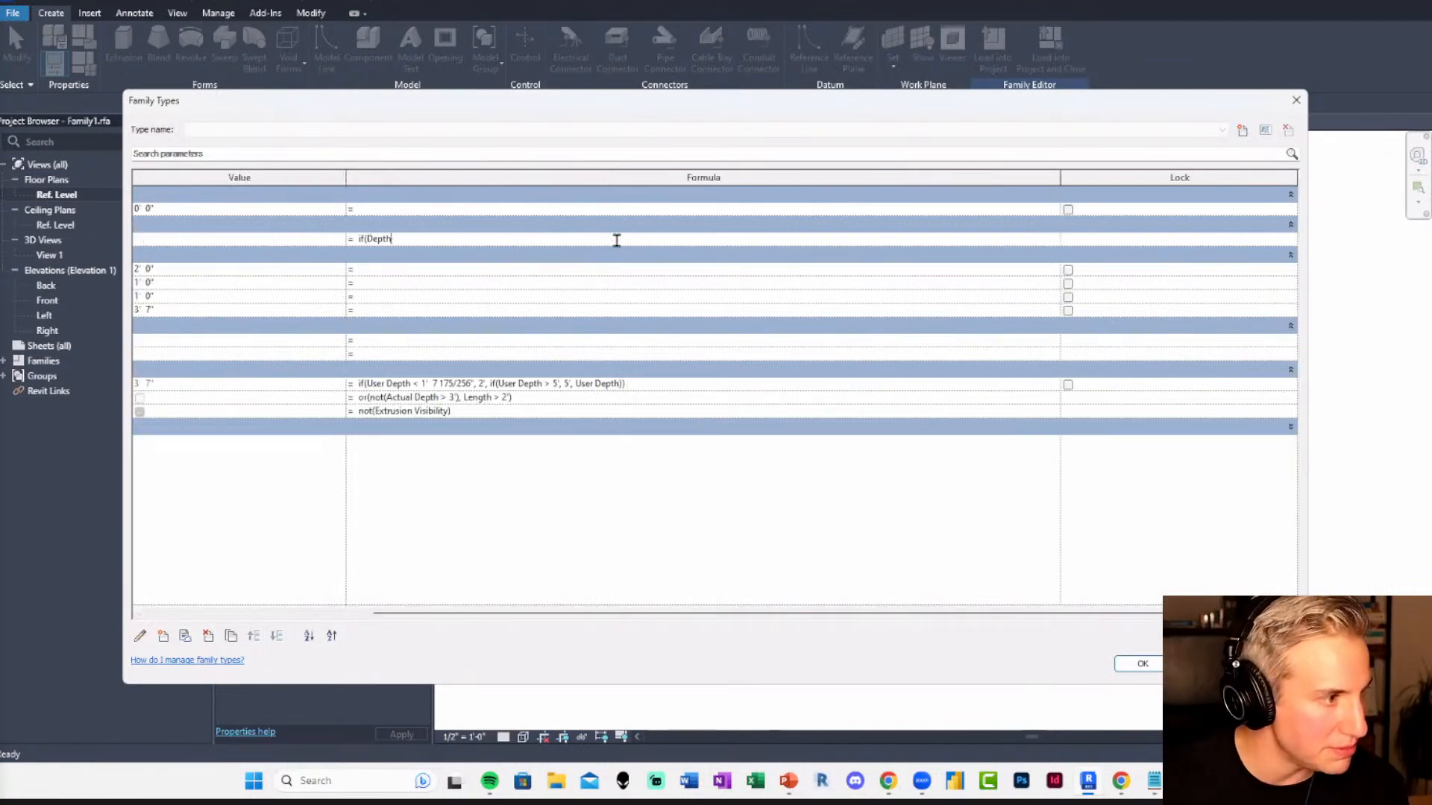
scroll(244, 240, "left", 3)
scroll(485, 262, "down", 2, "ctrl")
scroll(483, 259, "up", 5, "ctrl")
scroll(953, 319, "down", 1, "ctrl")
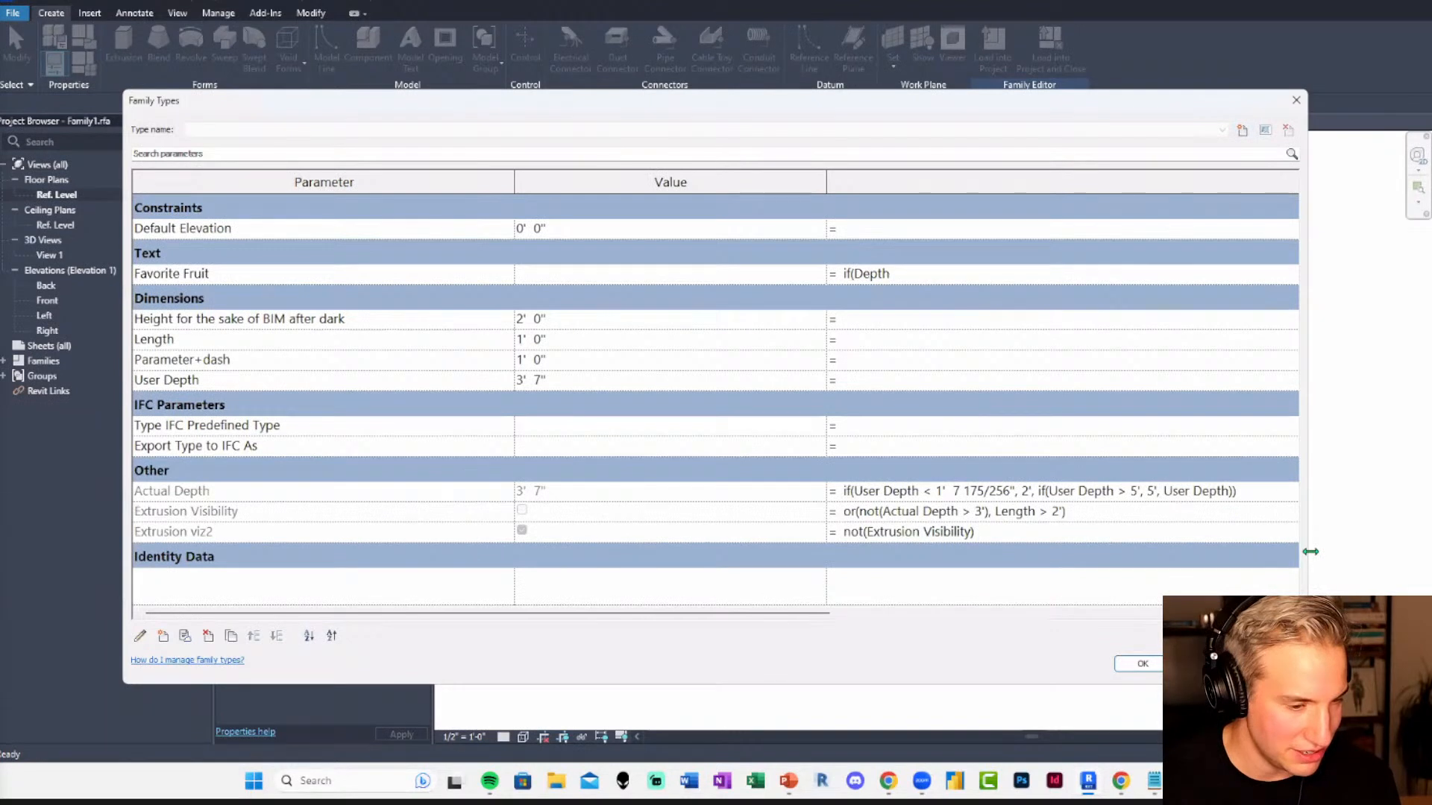
left_click_drag(1310, 551, 1353, 552)
left_click_drag(1212, 183, 927, 182)
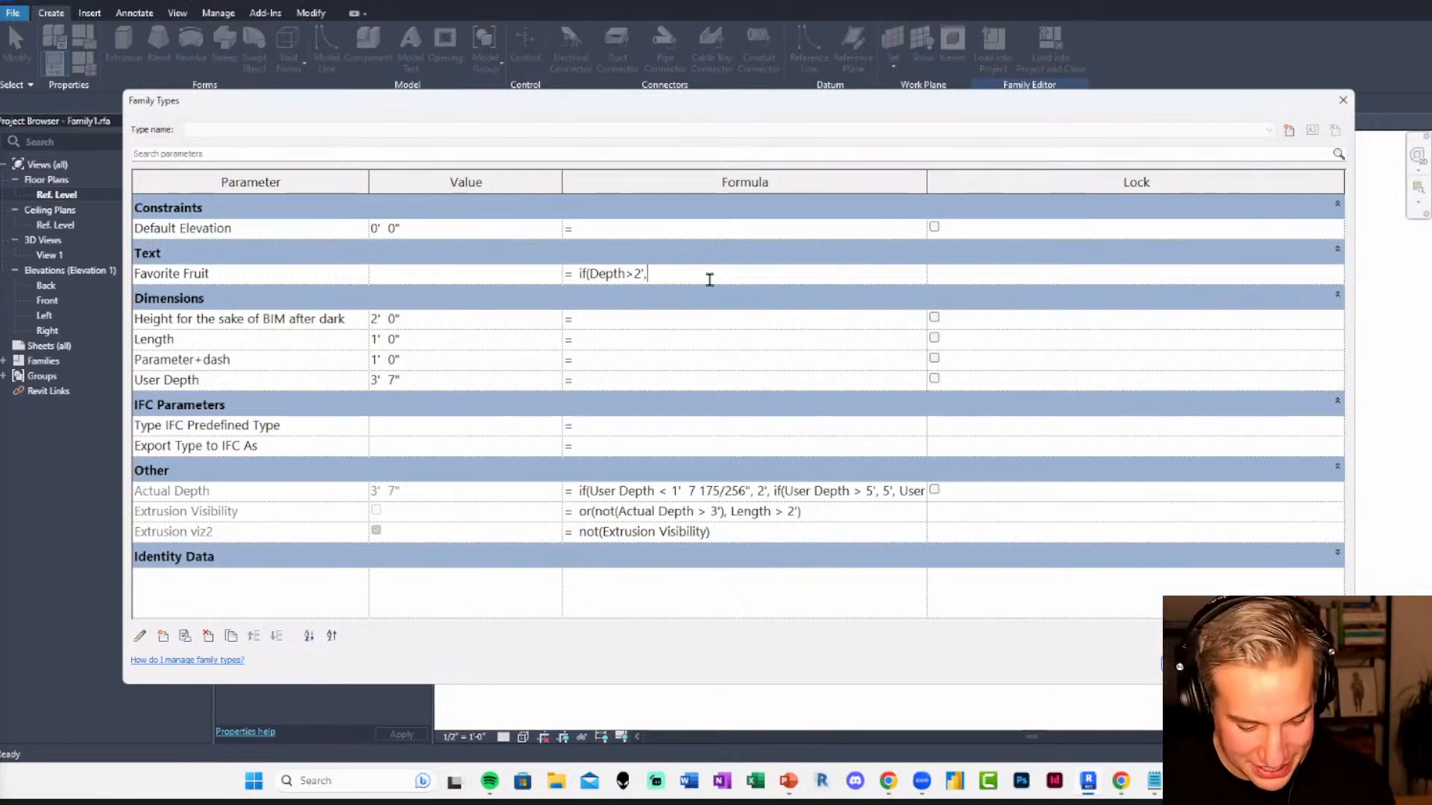
type("\"Banad")
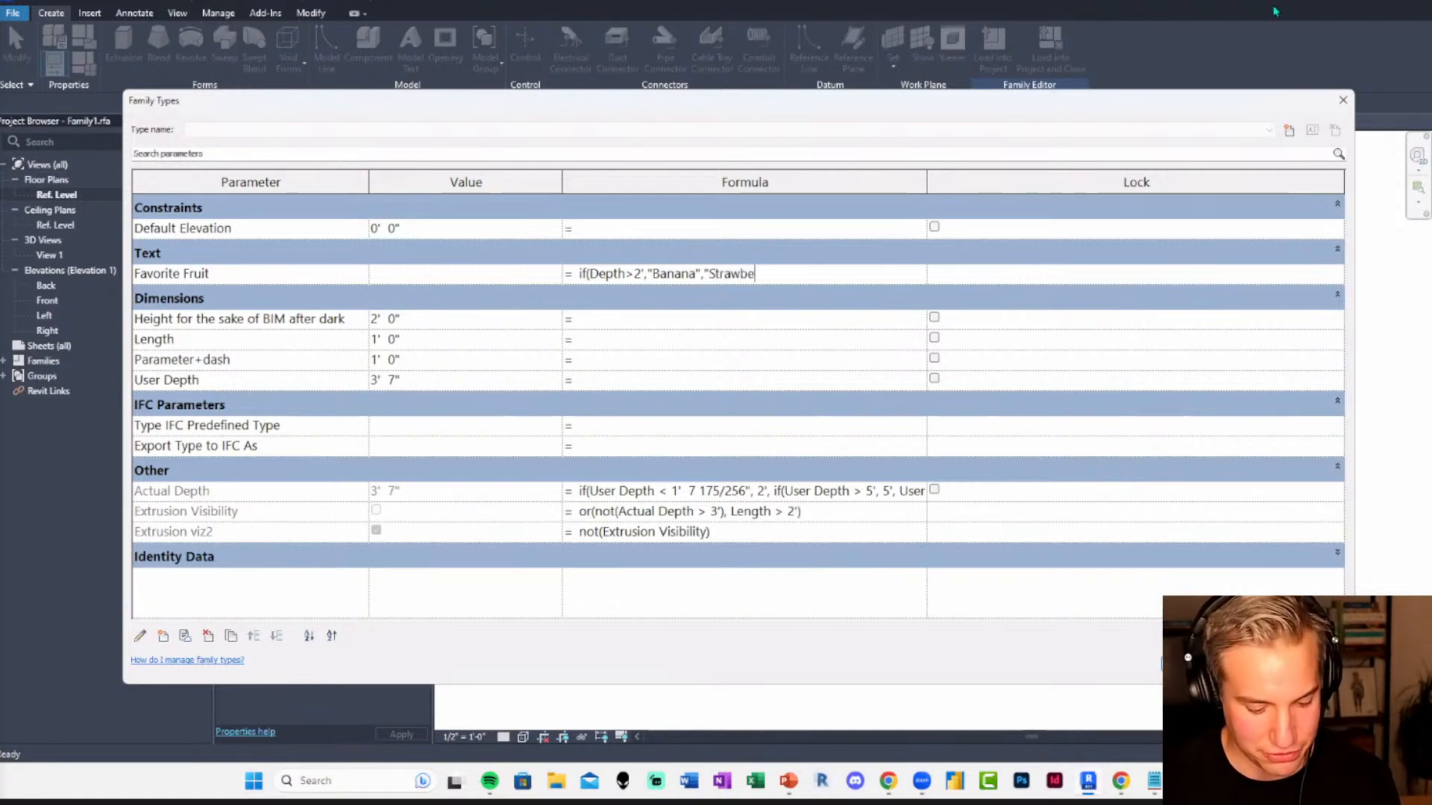
type(")")
key("Return")
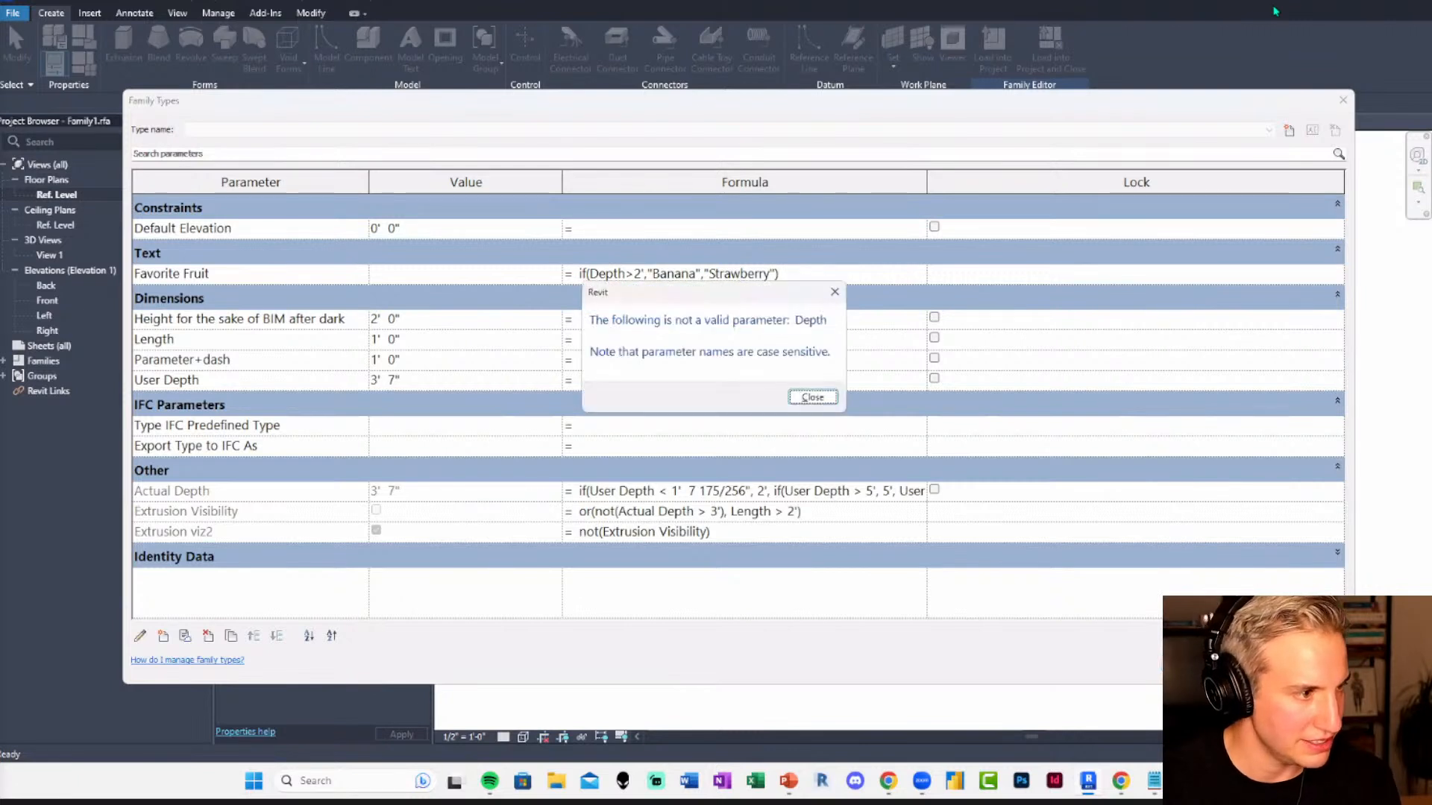
left_click(810, 396)
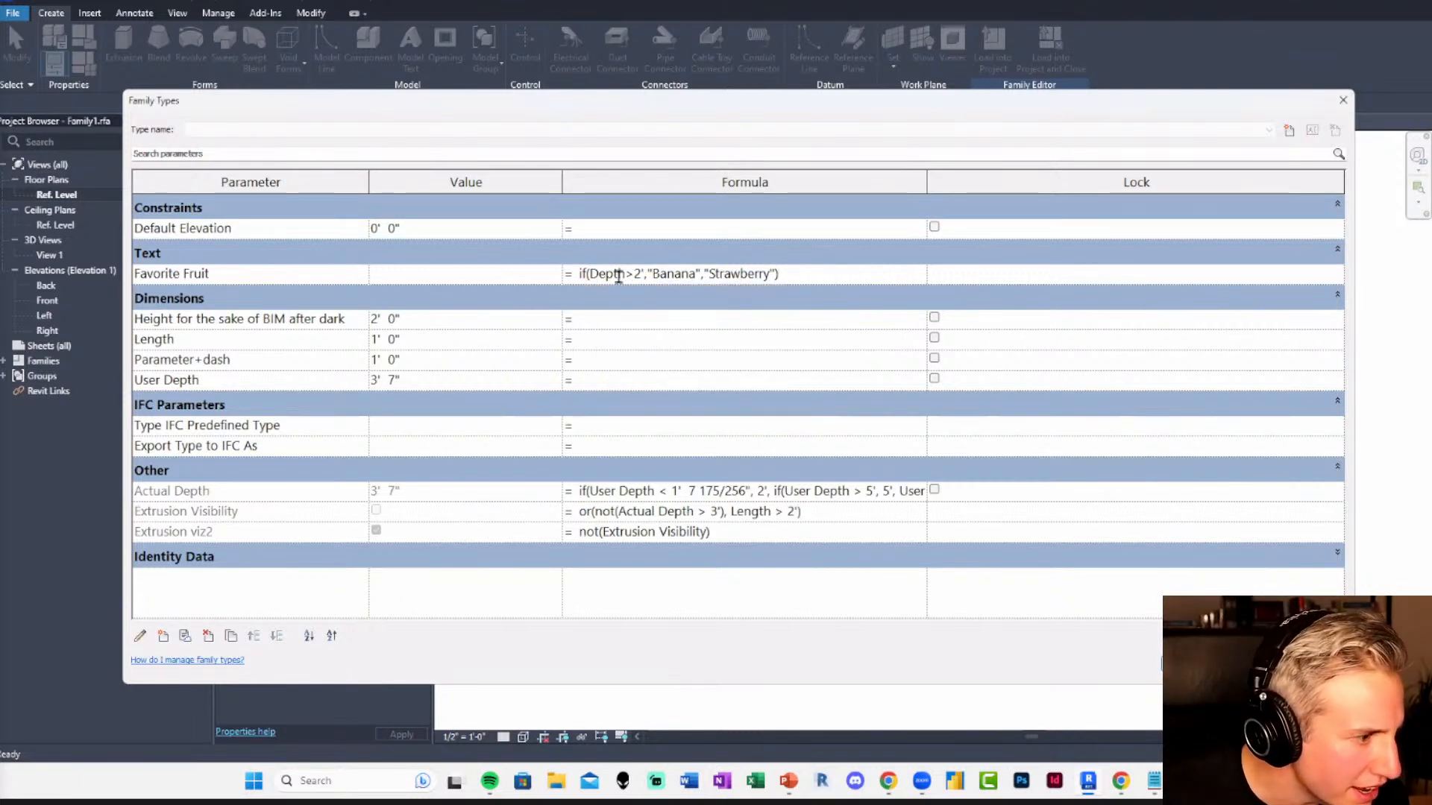
Edit the Favorite Fruit formula to reference Actual Depth and compare it with 3'.
left_click(590, 274)
type("Actual")
key("Return")
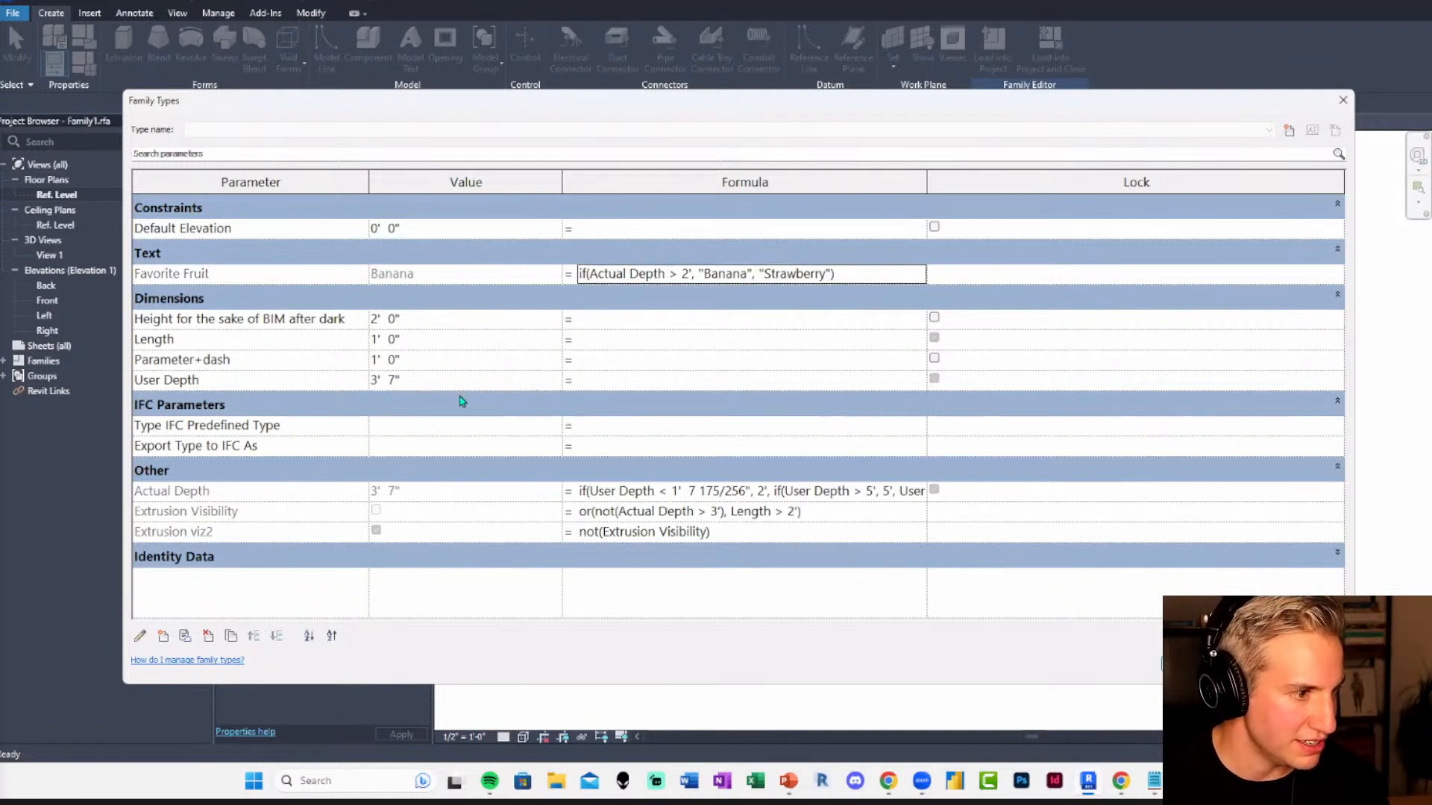
double_click(684, 274)
type("3")
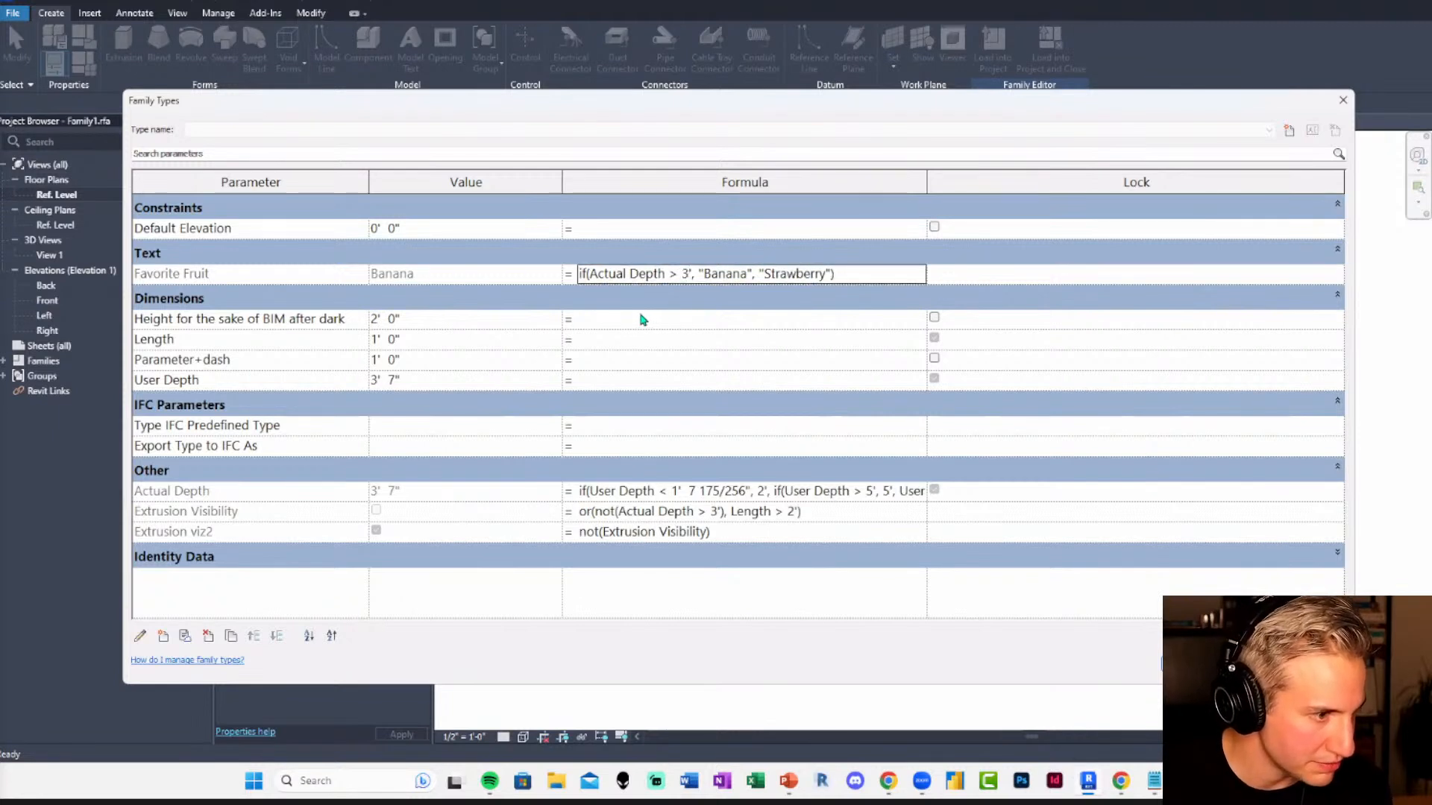
Set the User Depth parameter to 2' and accept the family type changes.
left_click(439, 379)
type("2")
key("Tab")
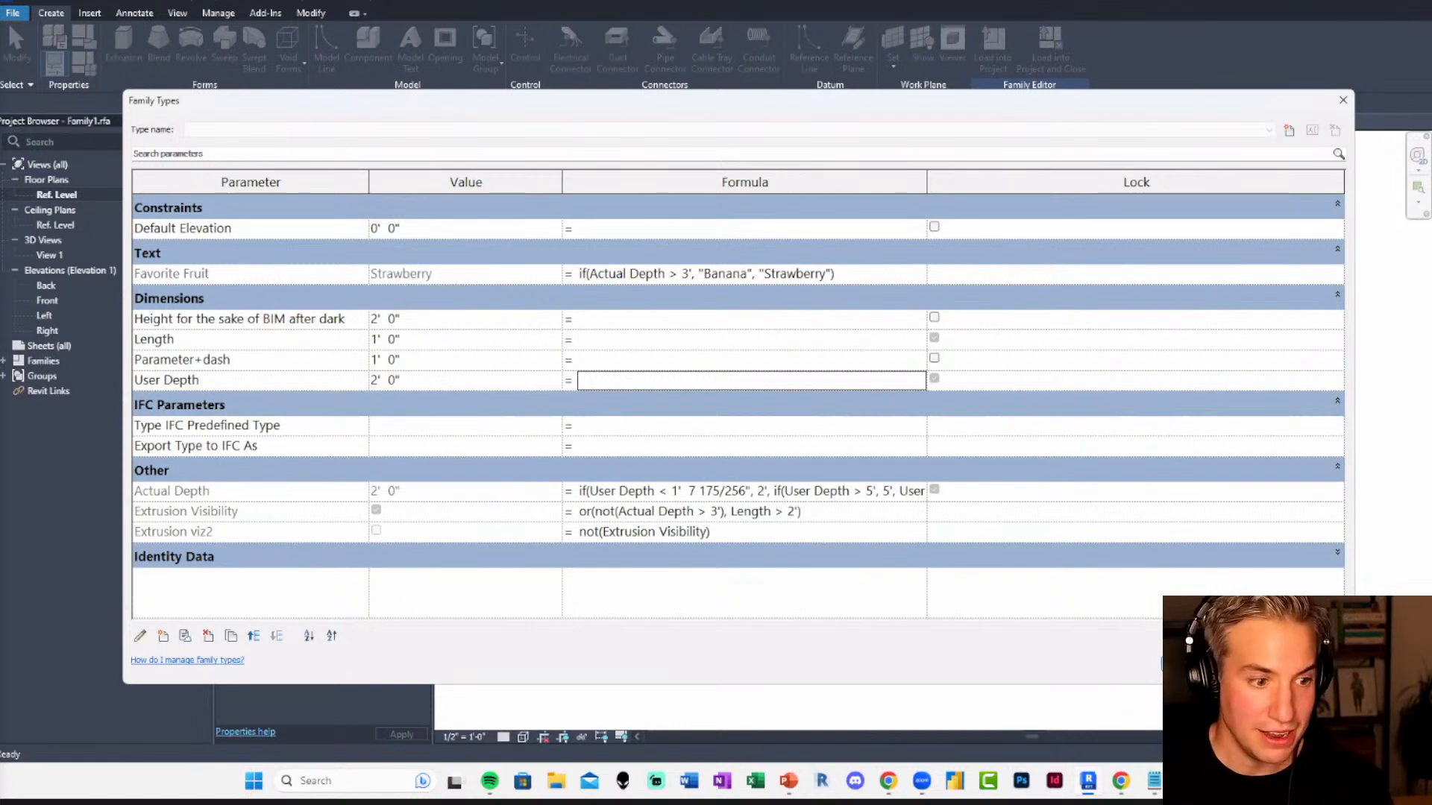
key("Return")
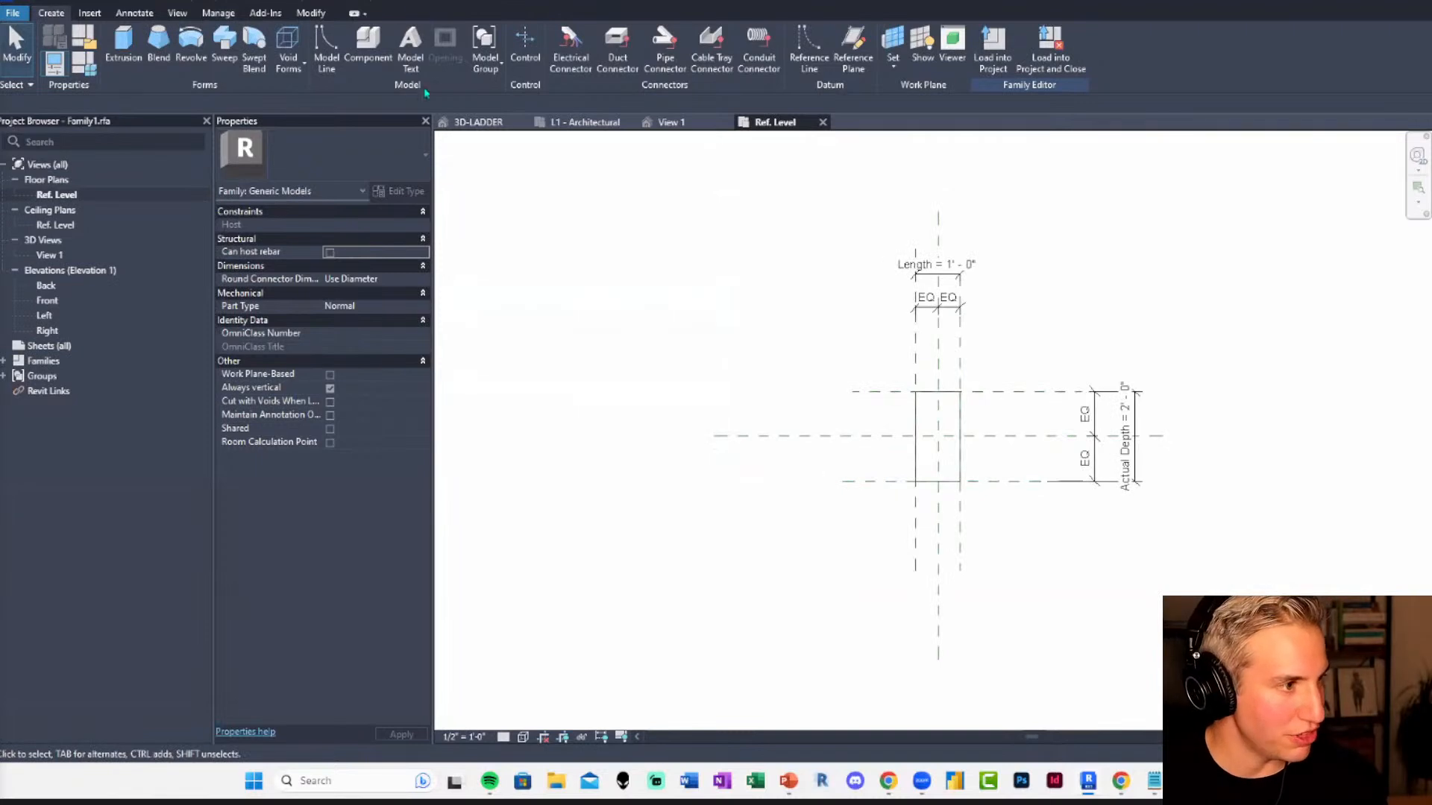
Place a model text with the default wording Model Text just below the rectangular extrusion in plan.
left_click(410, 45)
left_click(720, 481)
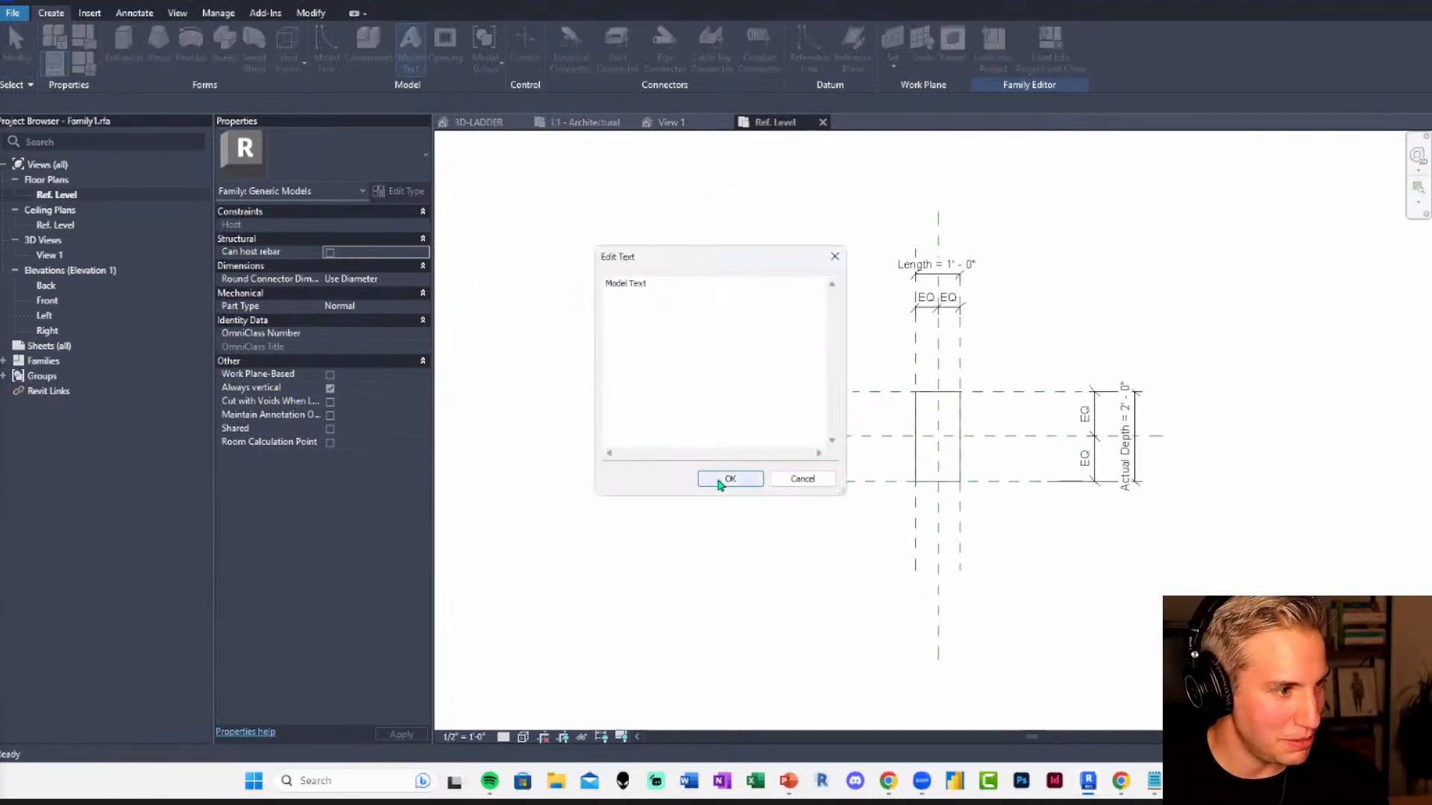
scroll(950, 514, "up", 3)
left_click(799, 519)
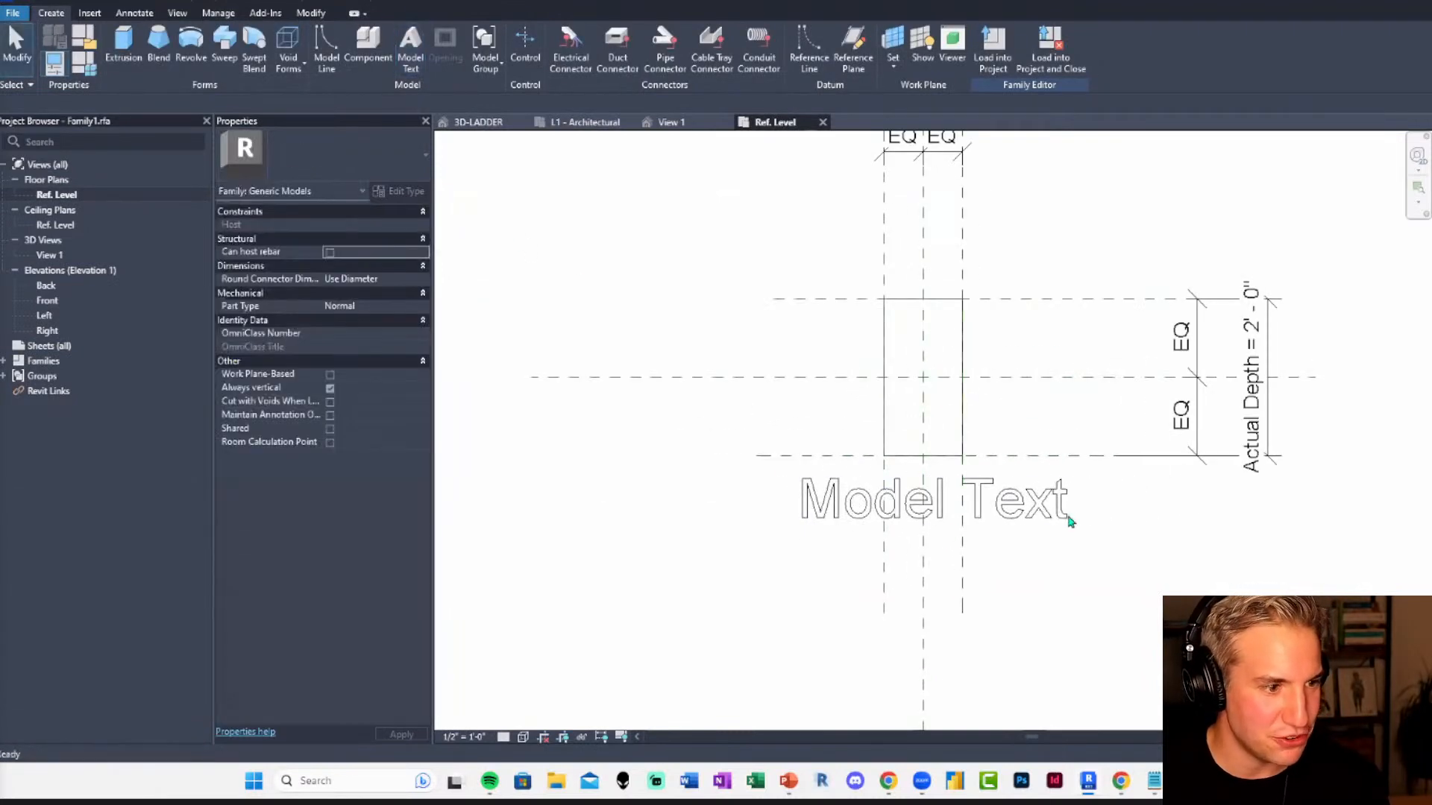
Associate the model text's Text property with the Favorite Fruit family parameter.
left_click(1029, 519)
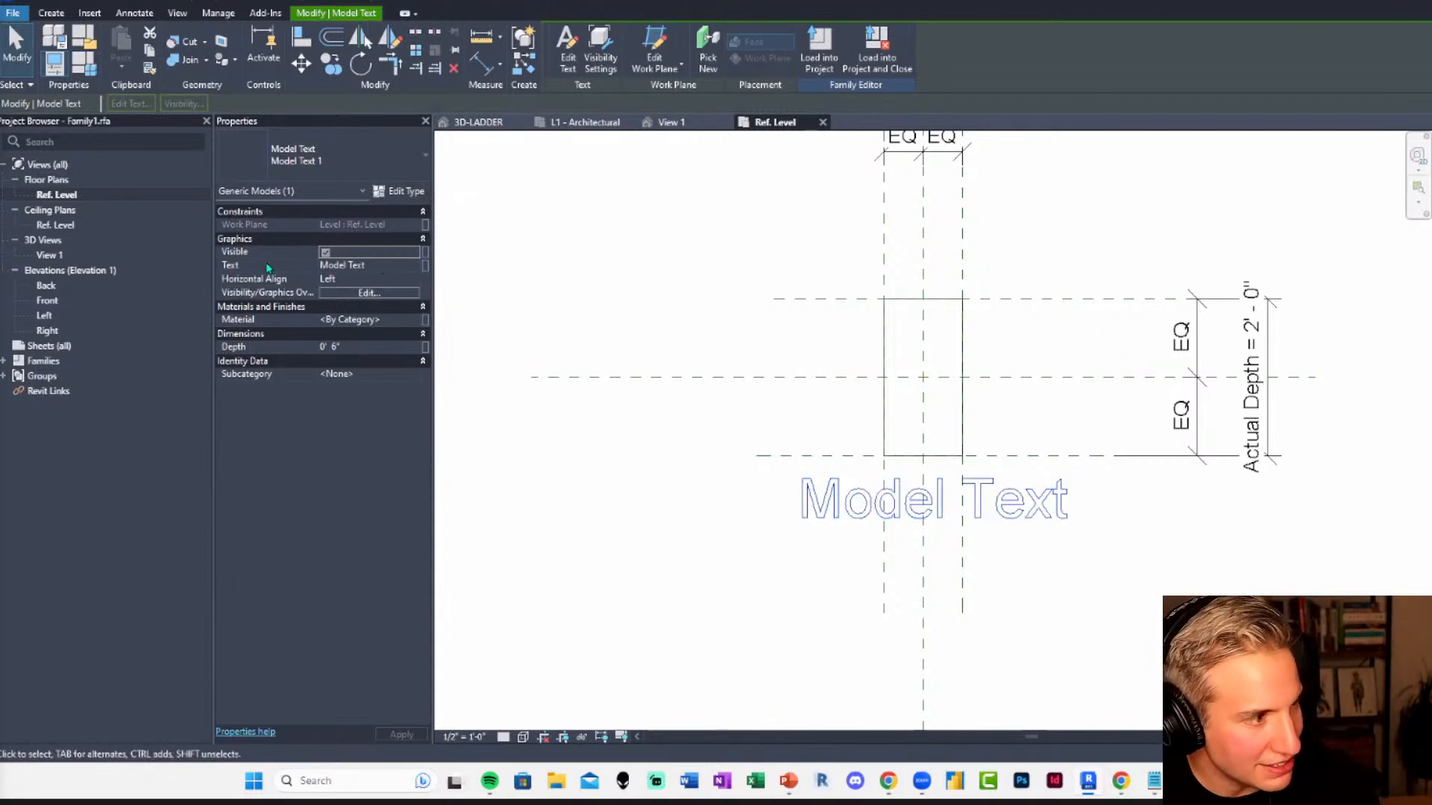
left_click(425, 266)
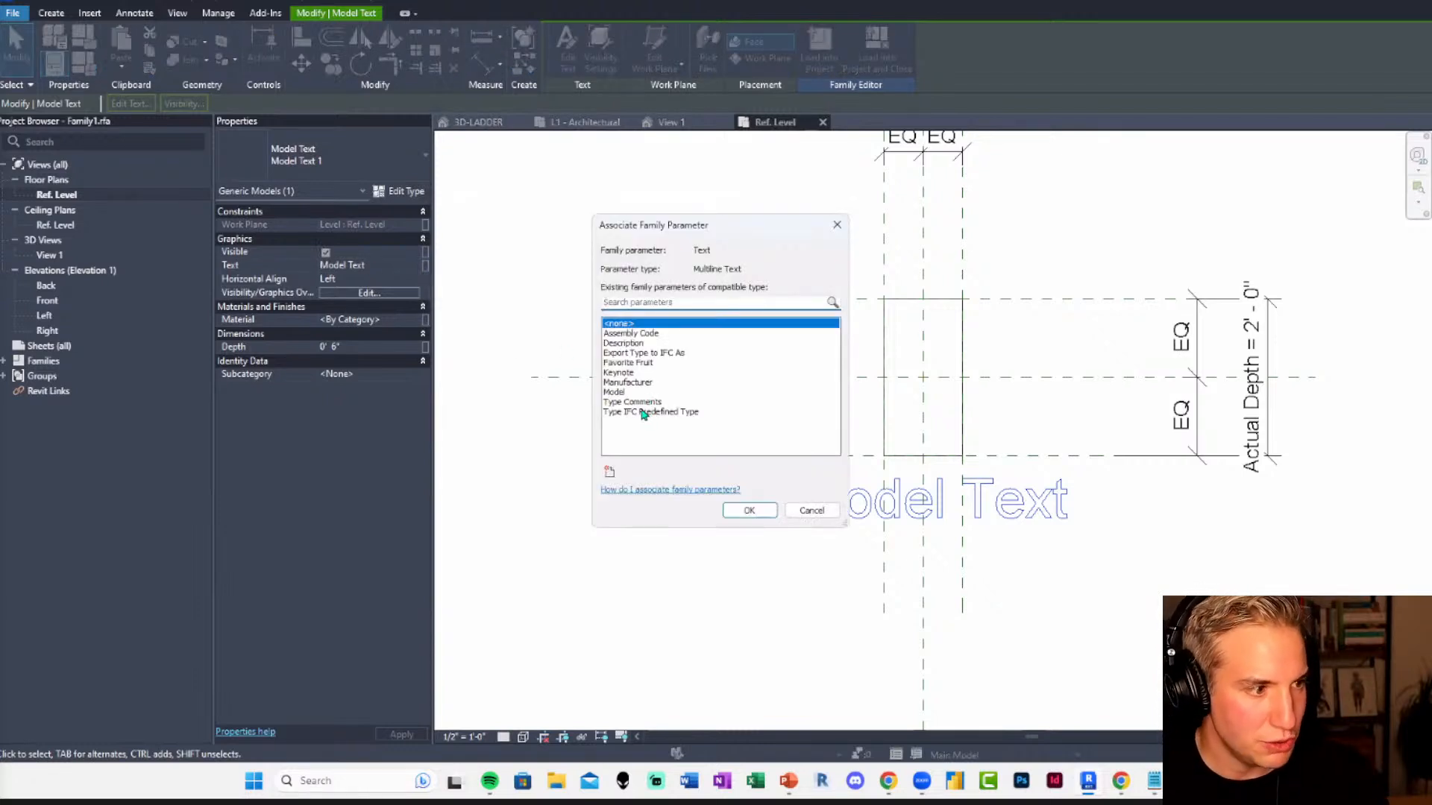
left_click(630, 363)
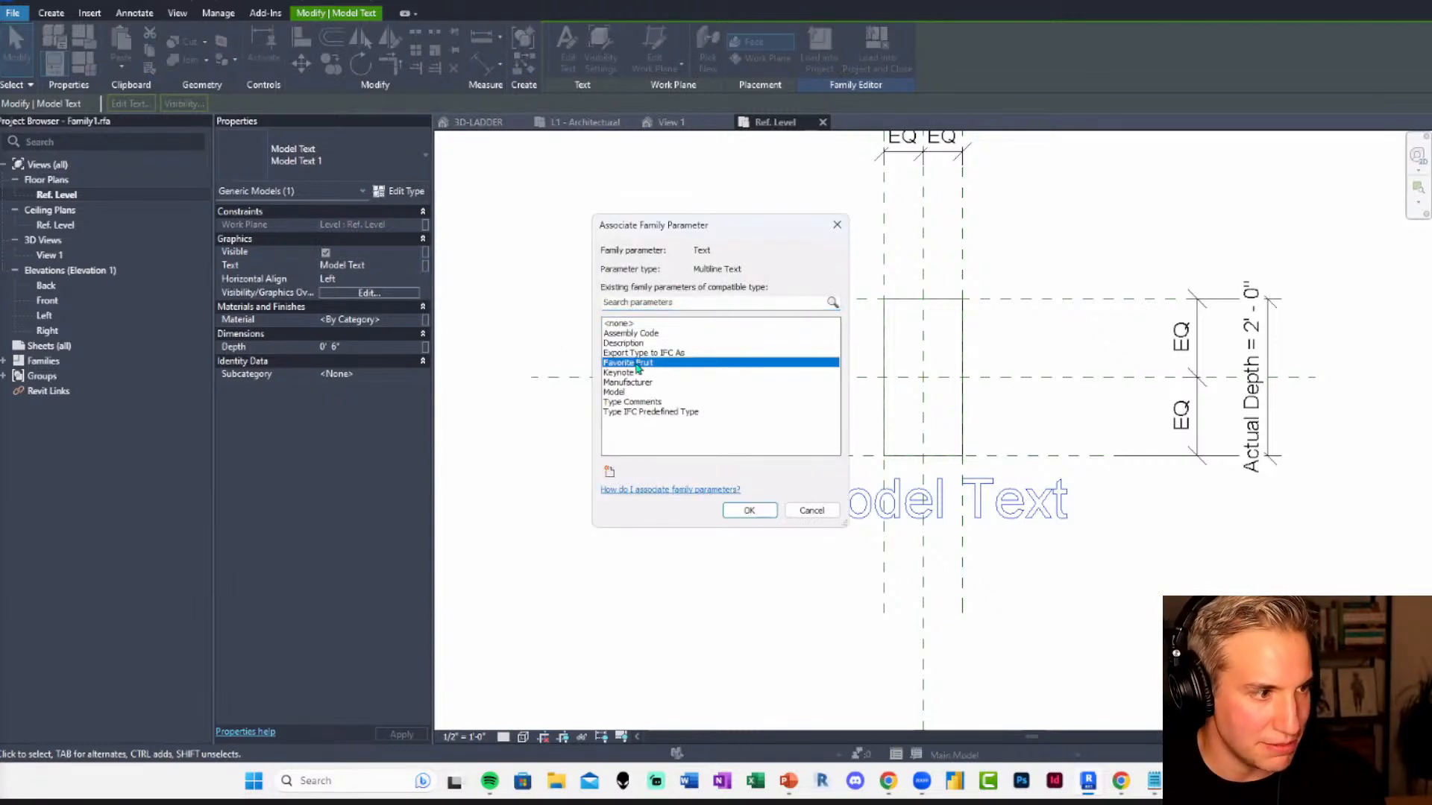
left_click(727, 511)
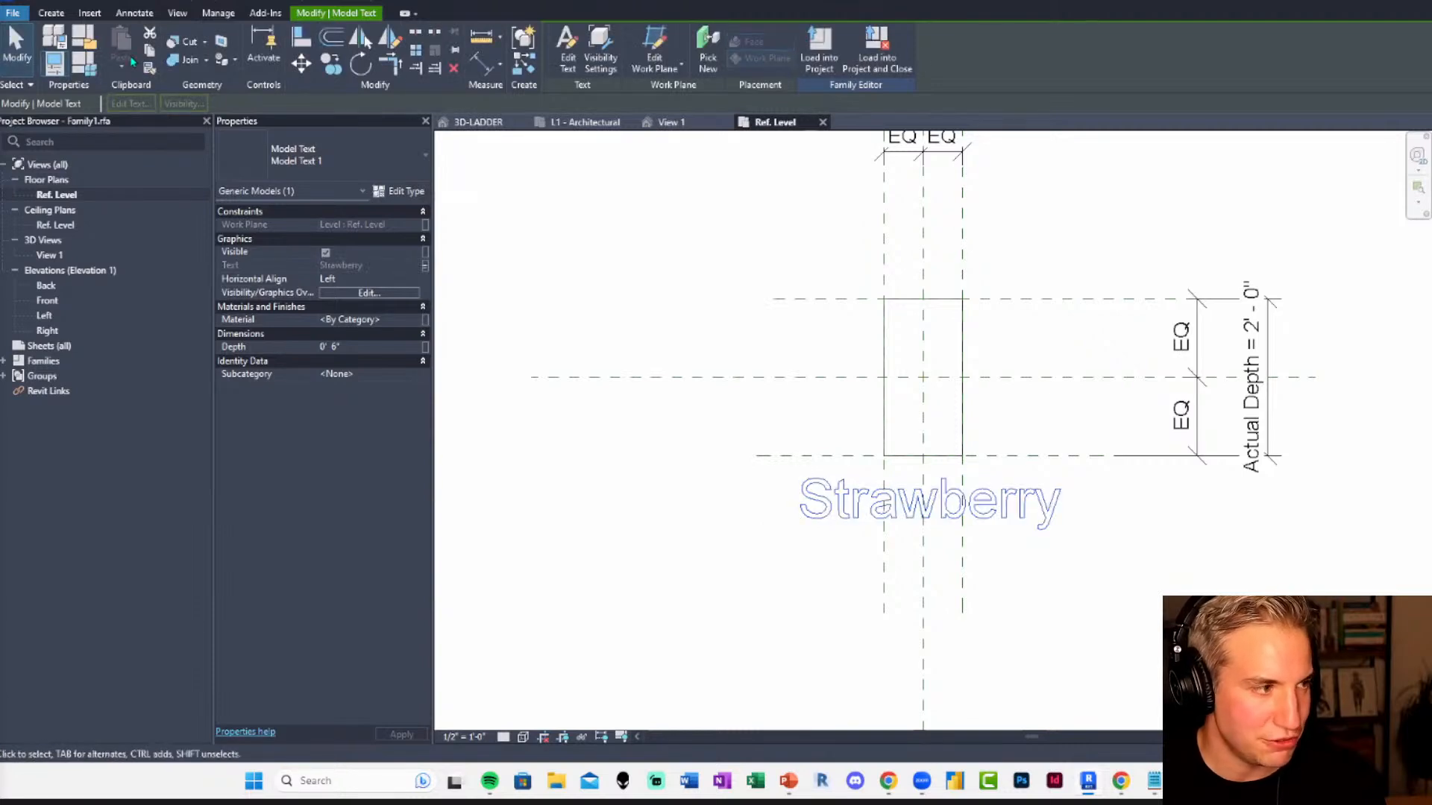
Set the User Depth parameter to 4' in the family types and apply it to the model.
left_click(86, 64)
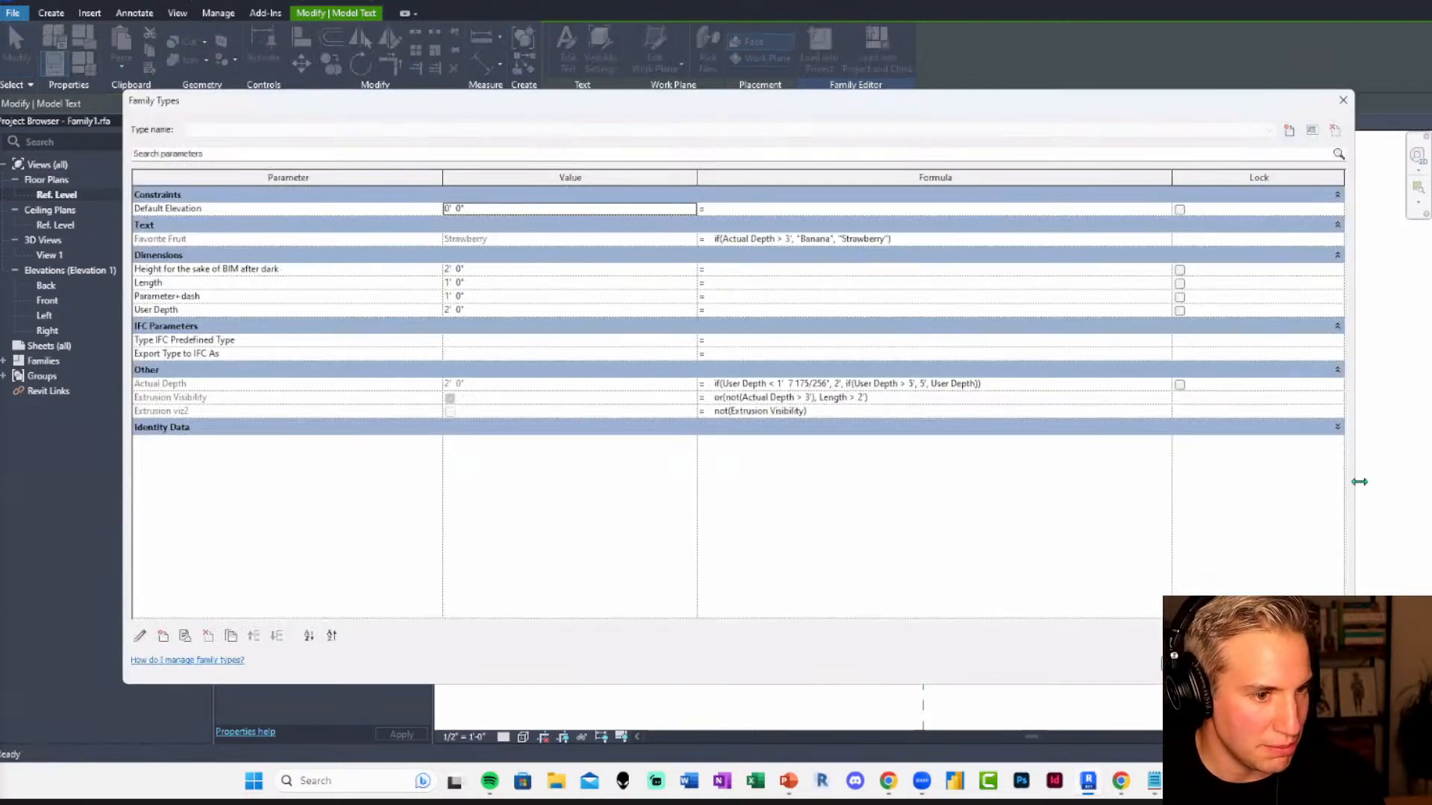
left_click_drag(1357, 481, 646, 481)
left_click(459, 240)
left_click(454, 239)
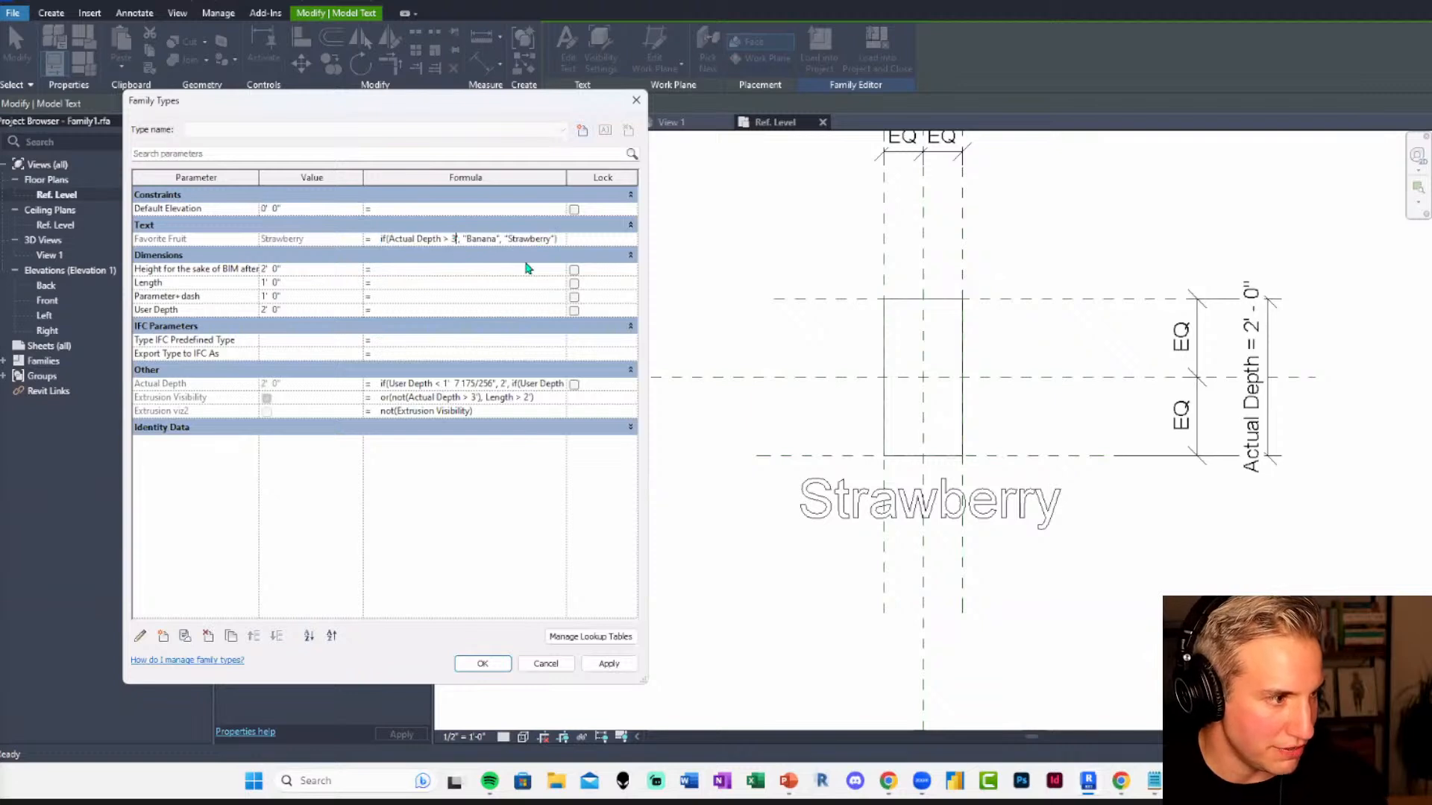
left_click(309, 309)
type("4")
key("Tab")
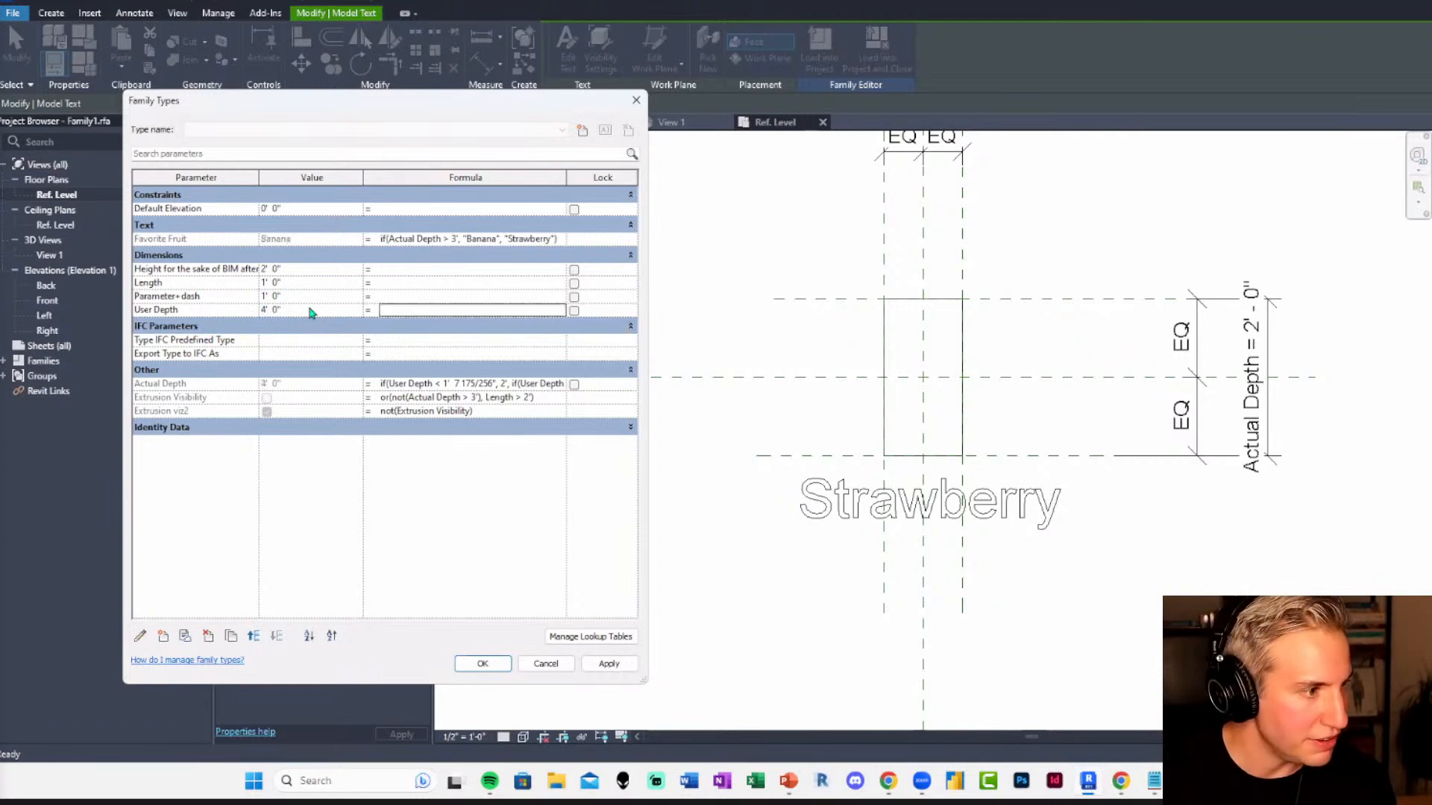
left_click(609, 664)
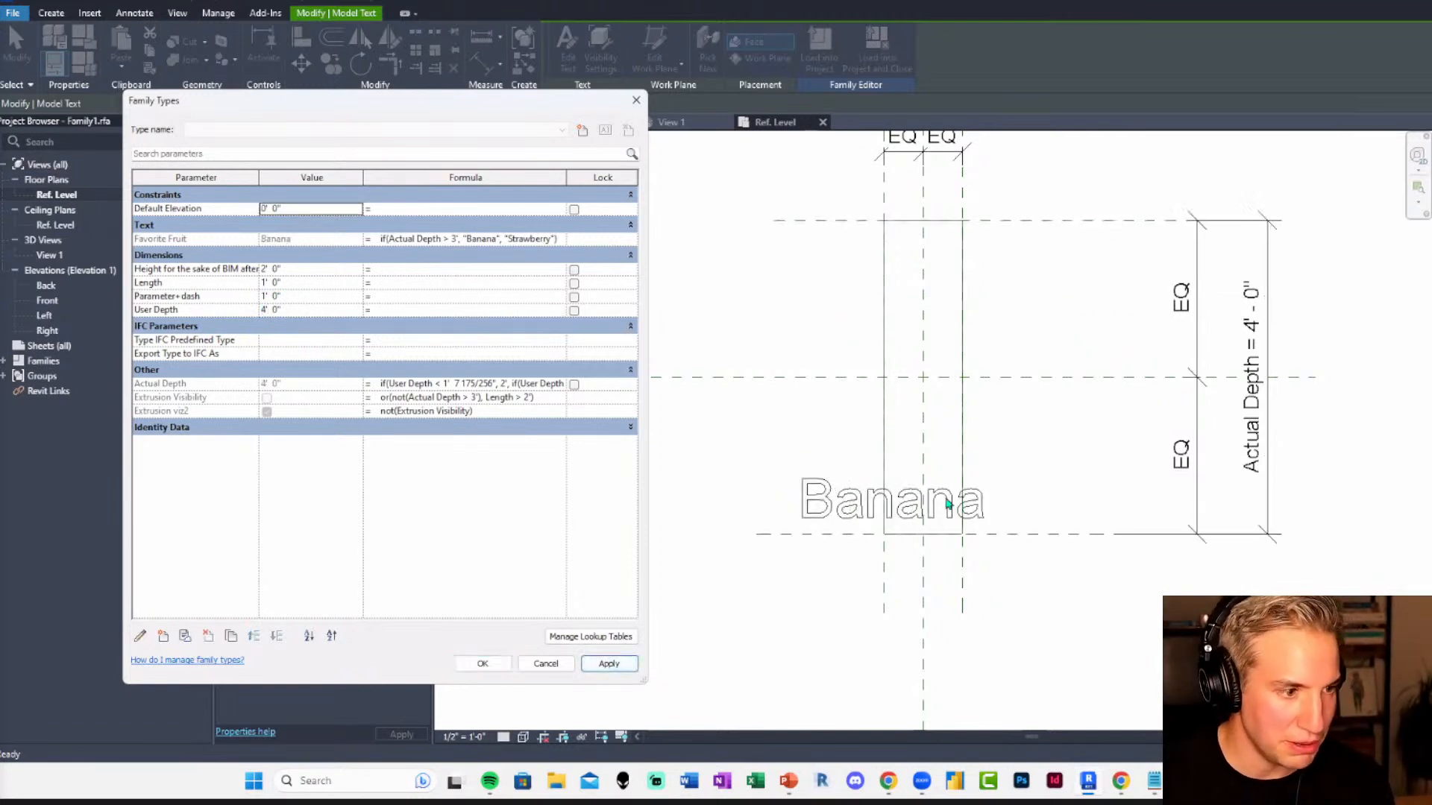
left_click(482, 664)
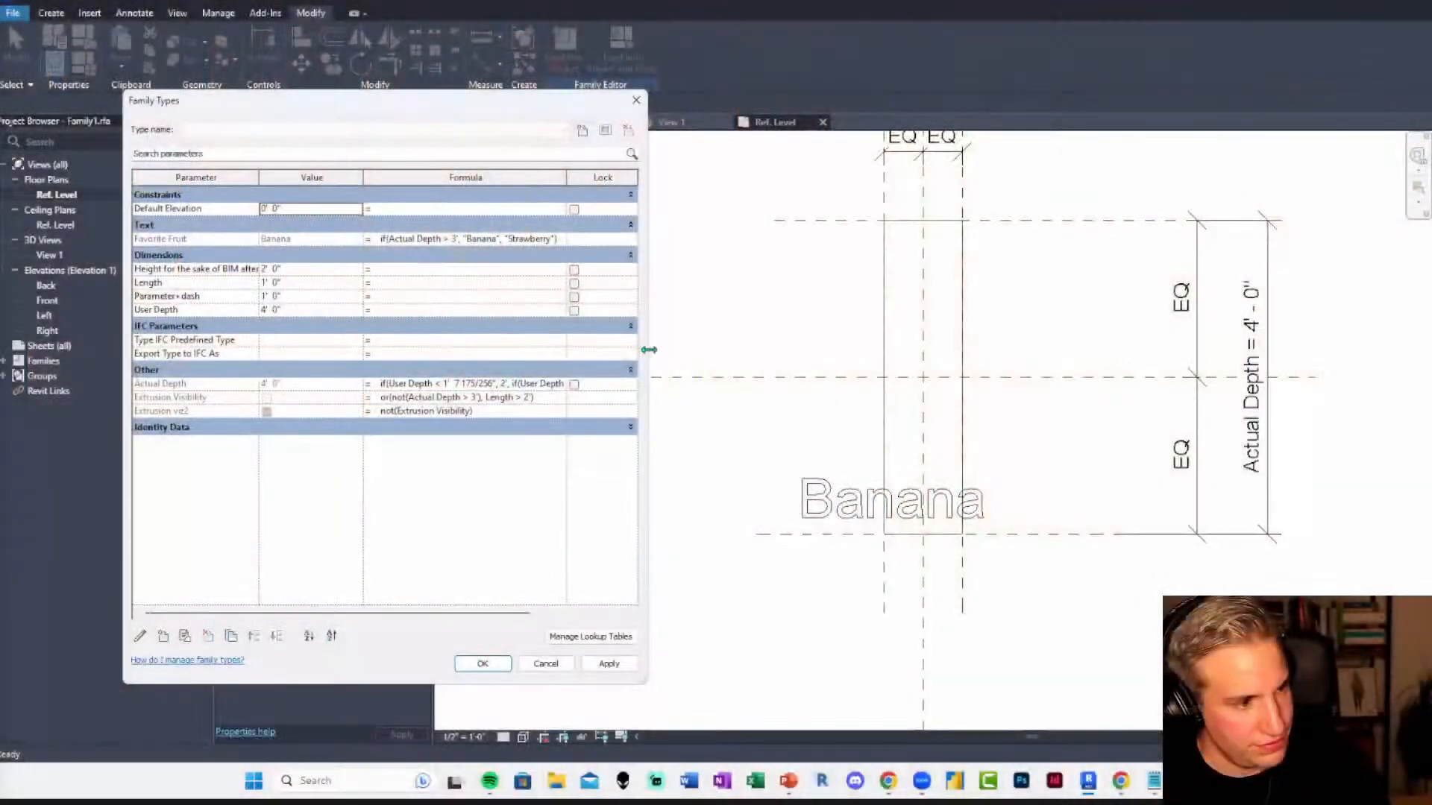
Widen the Family Types dialog, enlarge its parameter table and narrow the Value column to make room for formulas.
left_click_drag(648, 349, 892, 351)
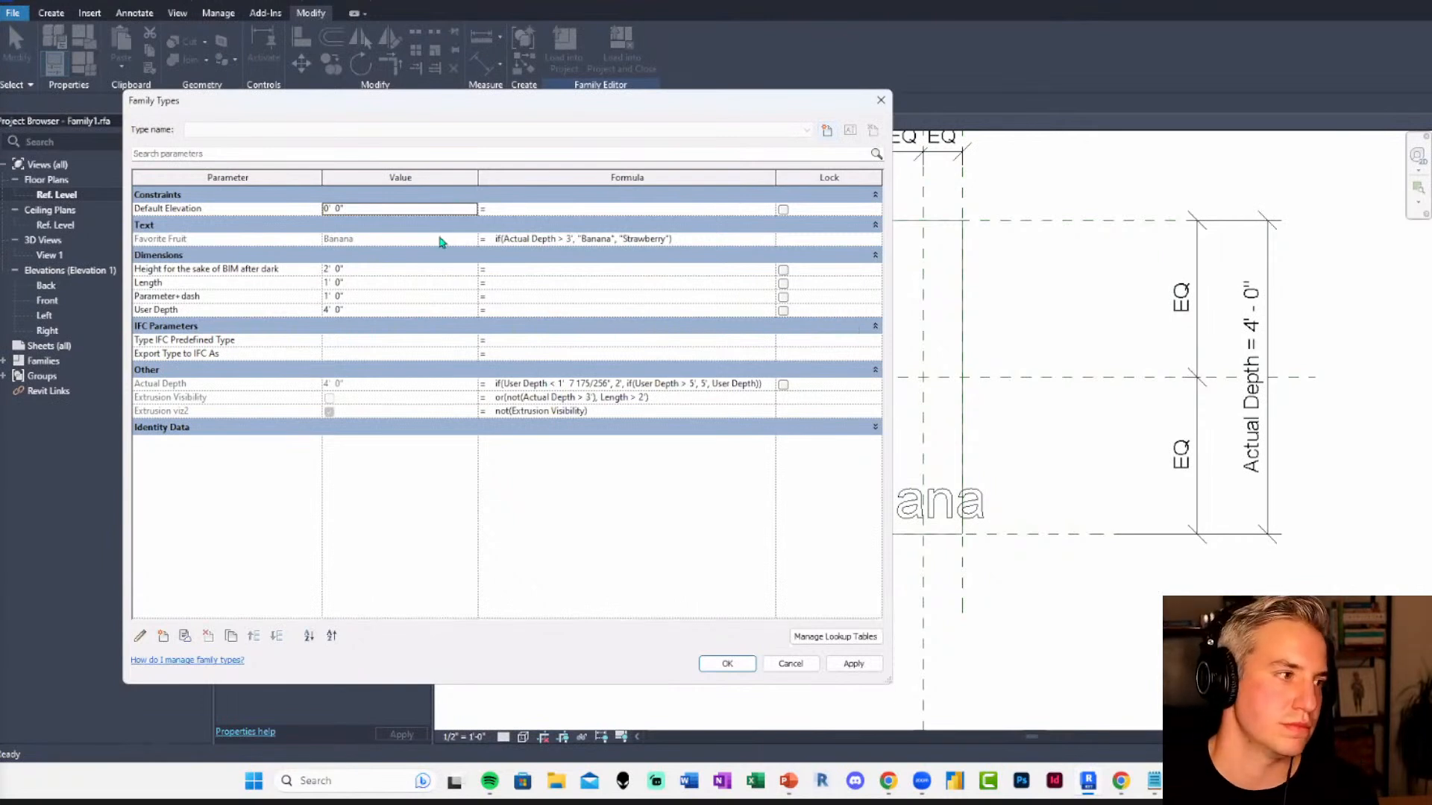
scroll(440, 242, "up", 2, "ctrl")
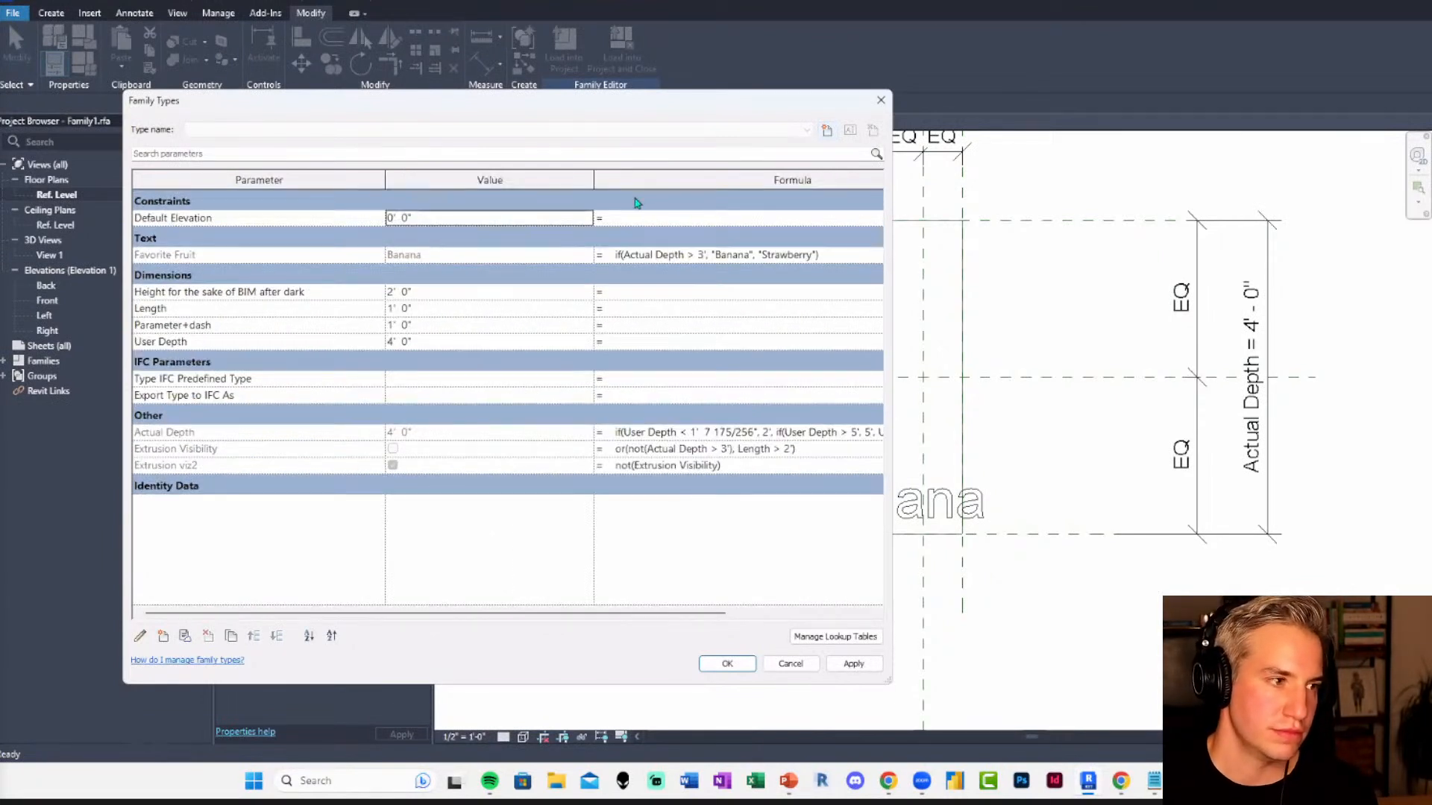
left_click_drag(593, 181, 462, 185)
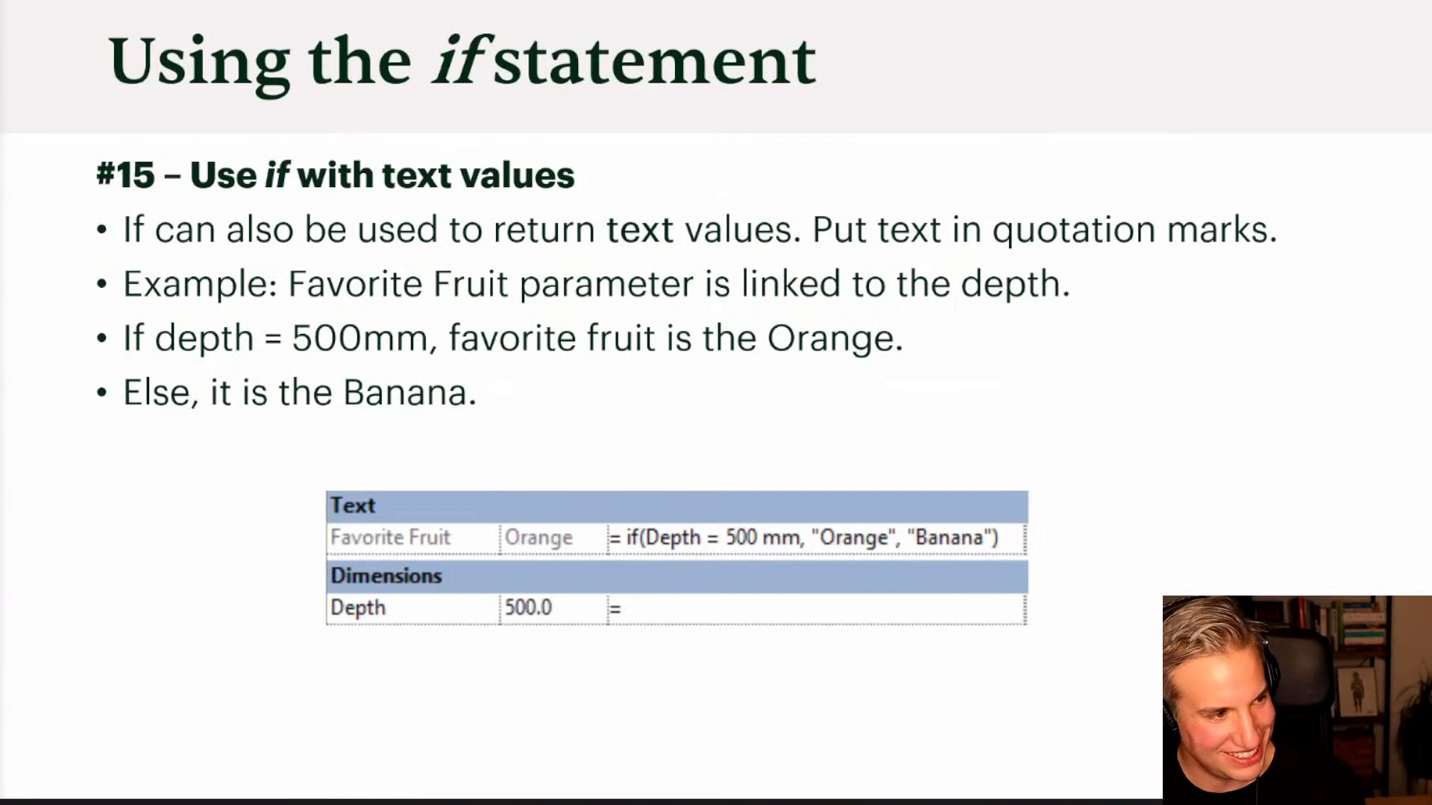
key("Right")
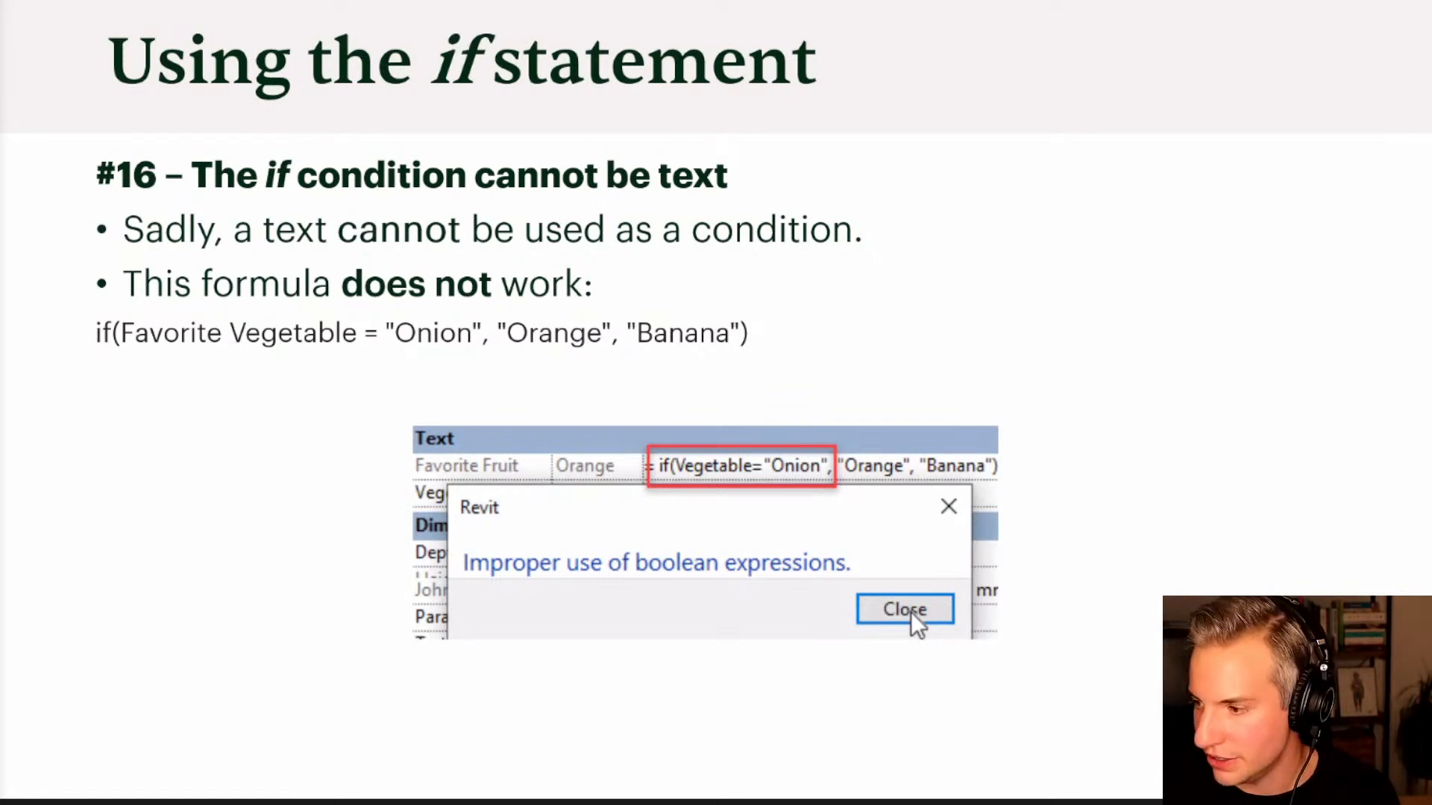
key("alt+Tab")
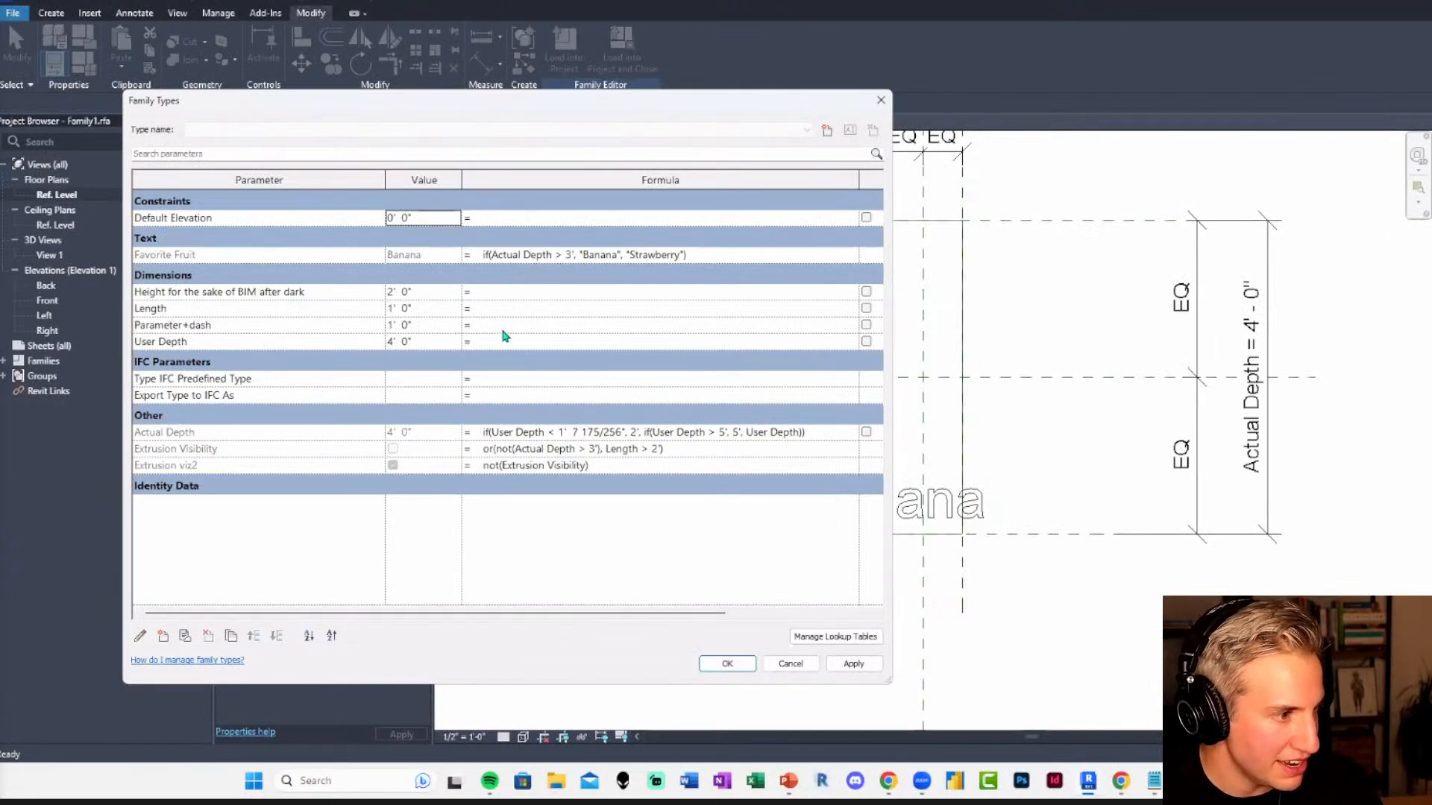
Try to set the Length parameter's formula to if(Favorite Fruit="Banana",2',5').
left_click(483, 309)
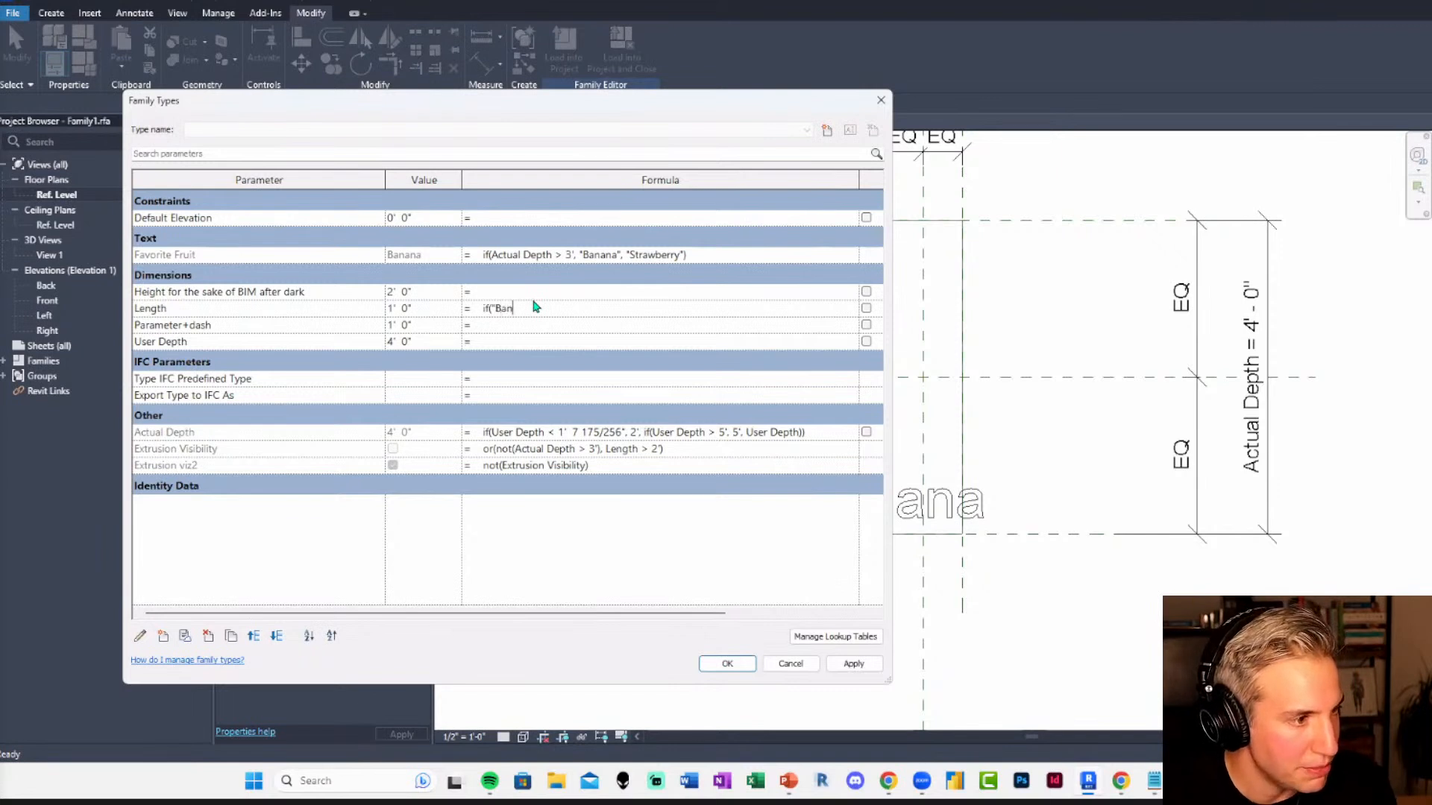
key("BackSpace")
key("BackSpace")
key("BackSpace")
key("BackSpace")
key("BackSpace")
key("BackSpace")
key("BackSpace")
type("Favorite Fruit")
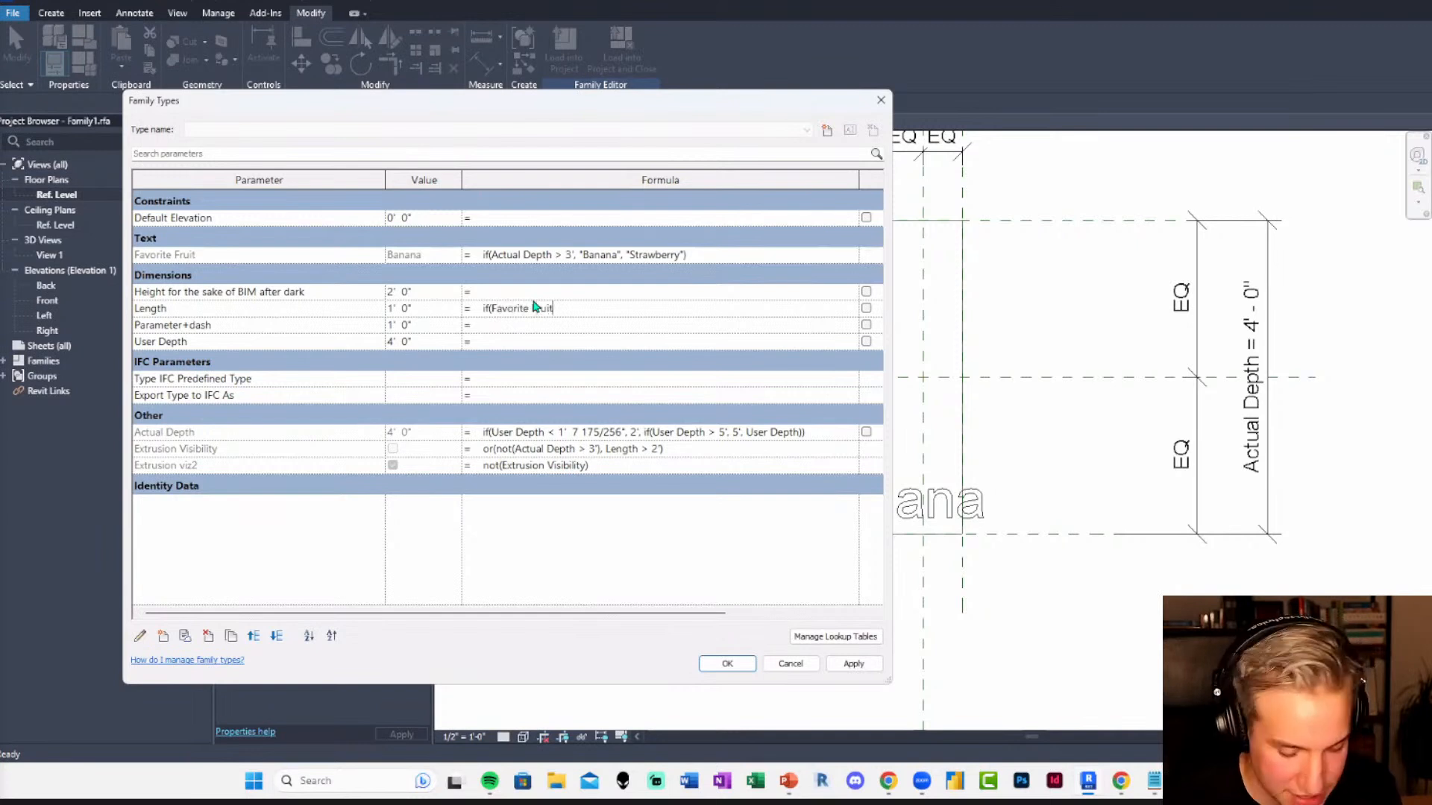
type("=\"Banana\",LE")
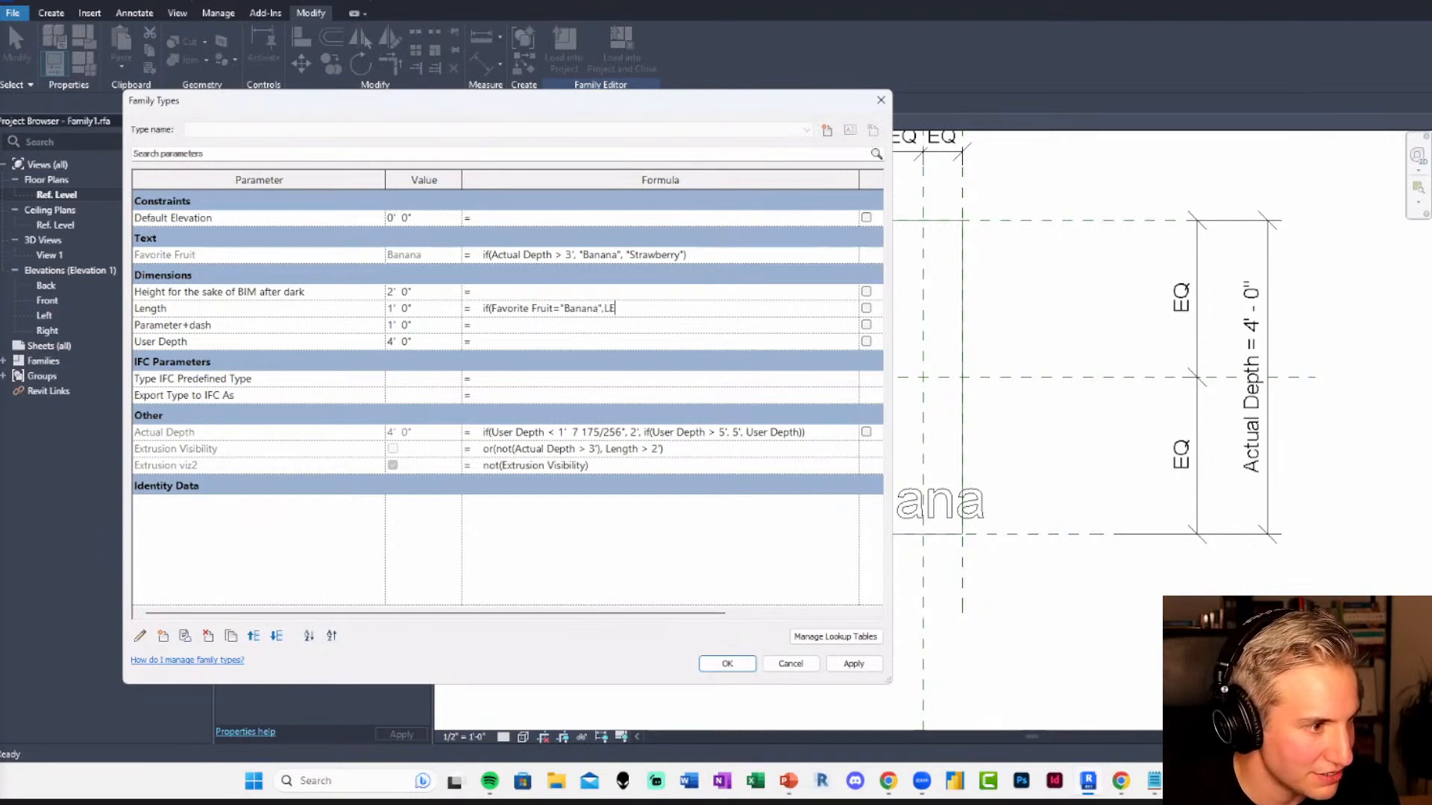
key("BackSpace")
key("BackSpace")
type("2'")
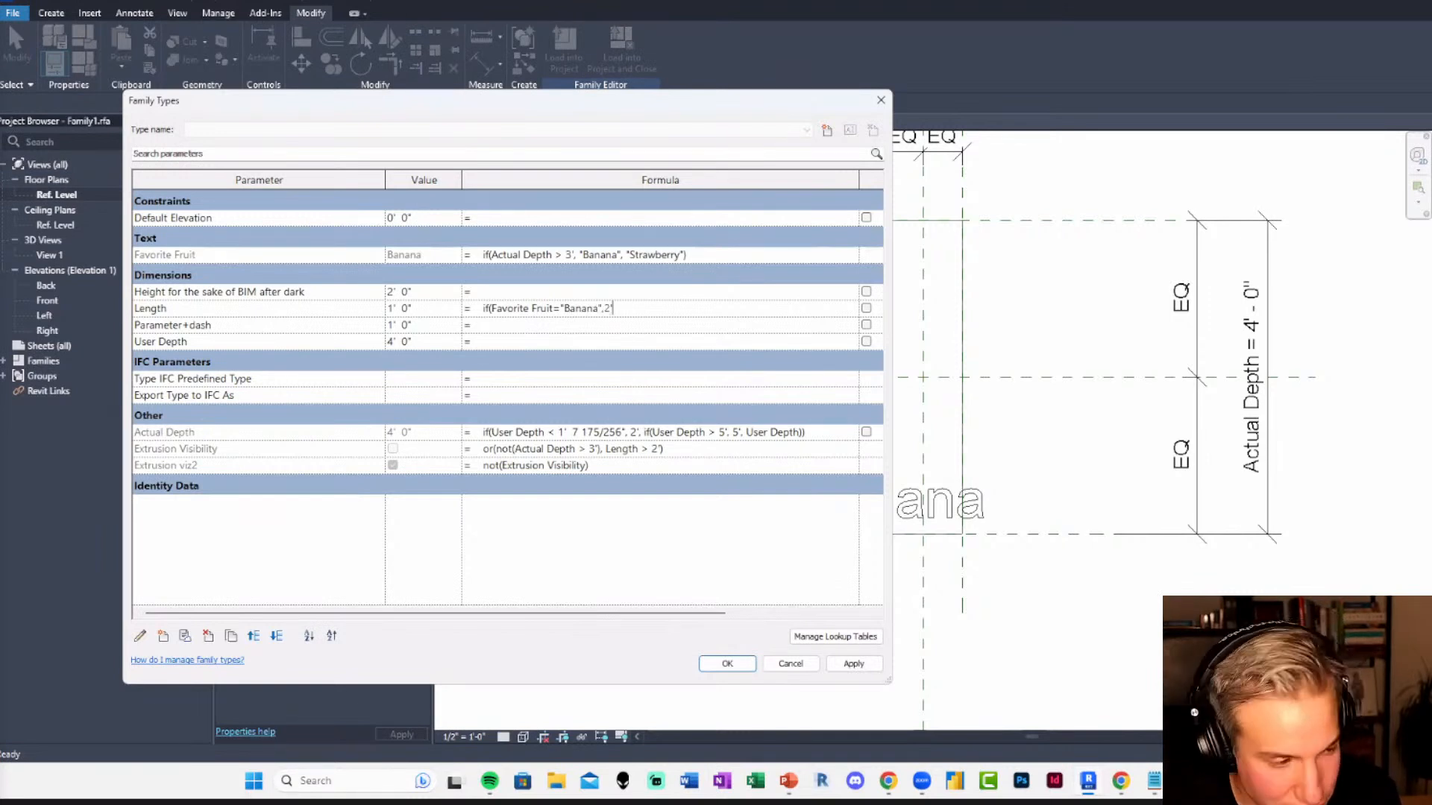
type(",5')")
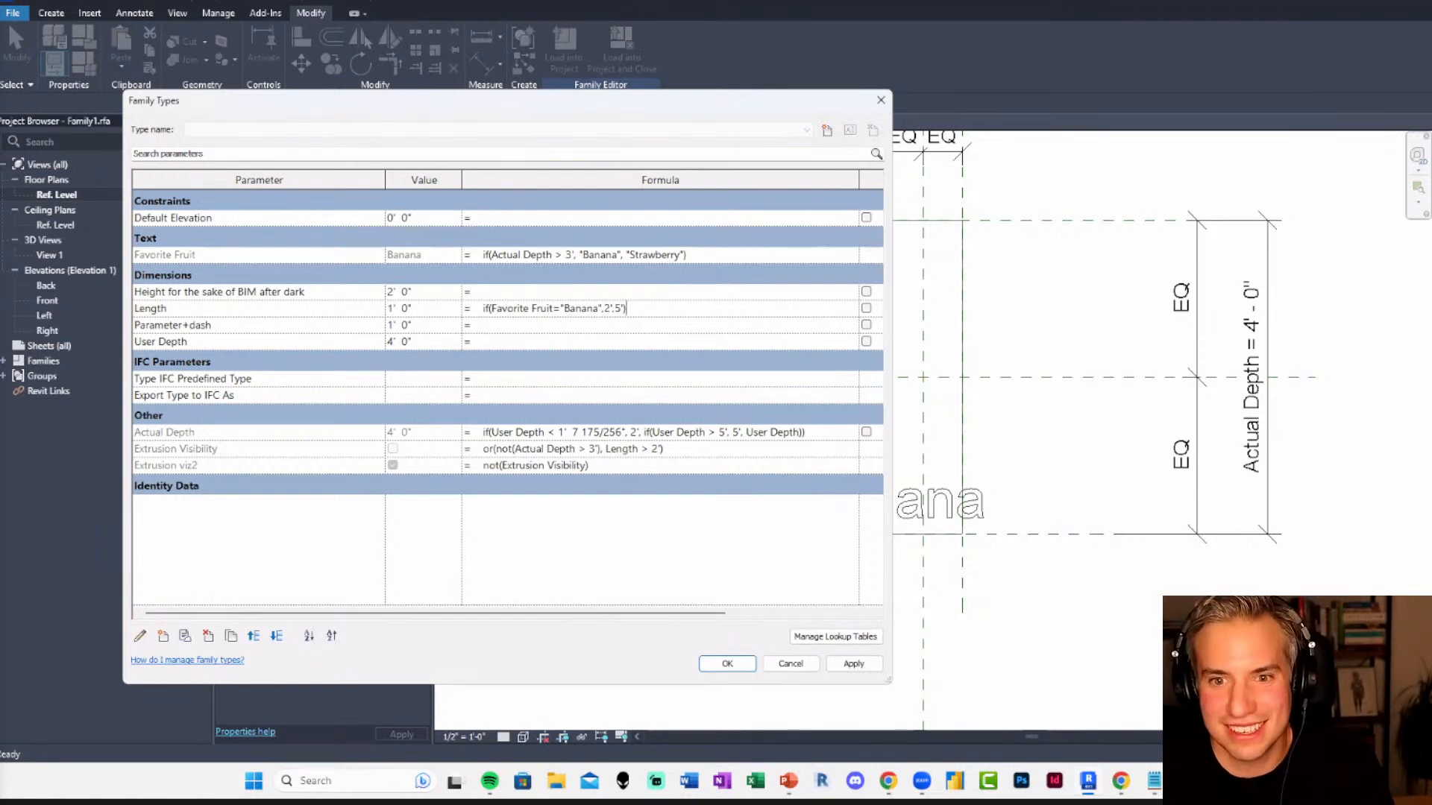
key("Return")
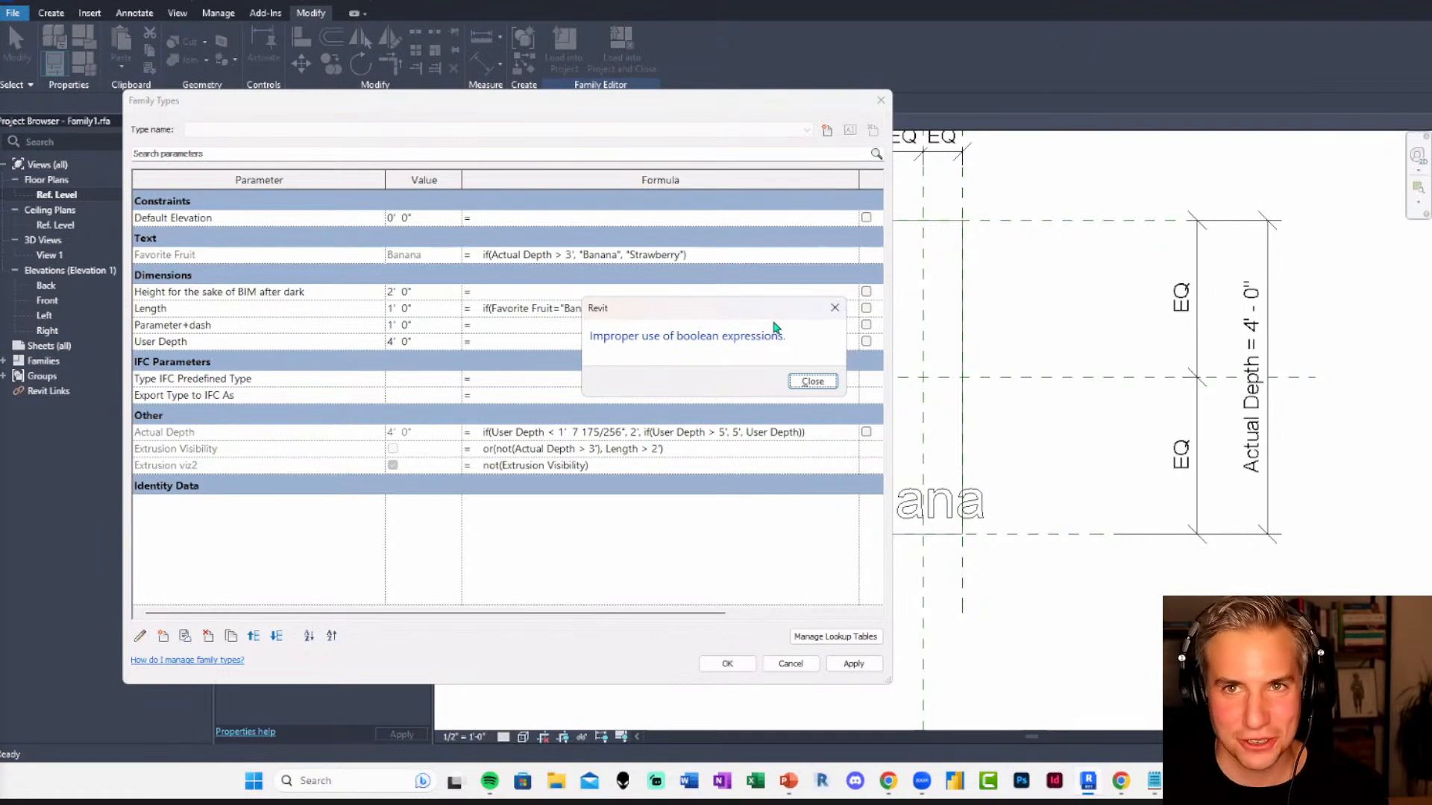
left_click_drag(721, 308, 661, 134)
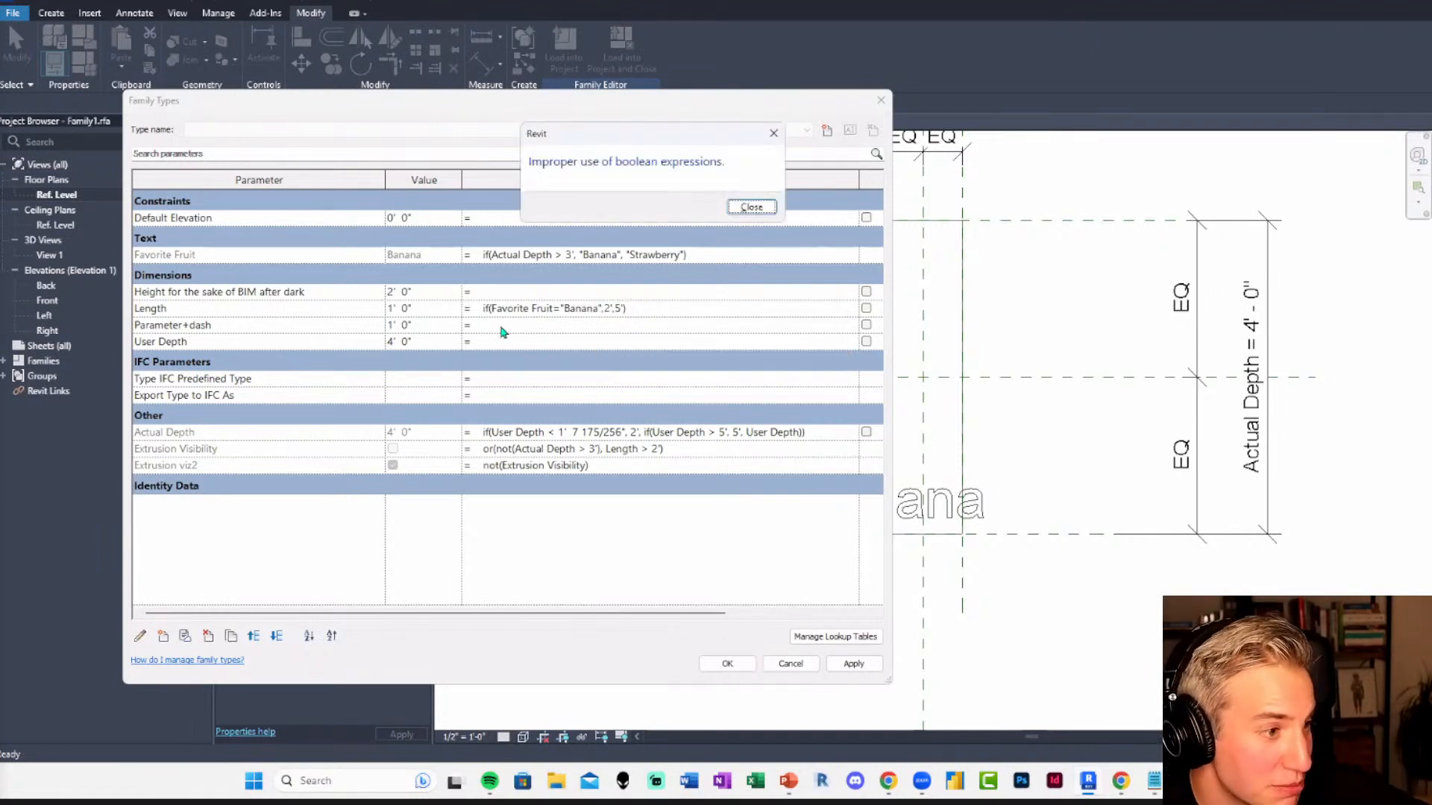
left_click(748, 208)
Clear the formula of the Length parameter.
left_click(666, 311)
left_click(601, 306)
key("ctrl+a")
key("Delete")
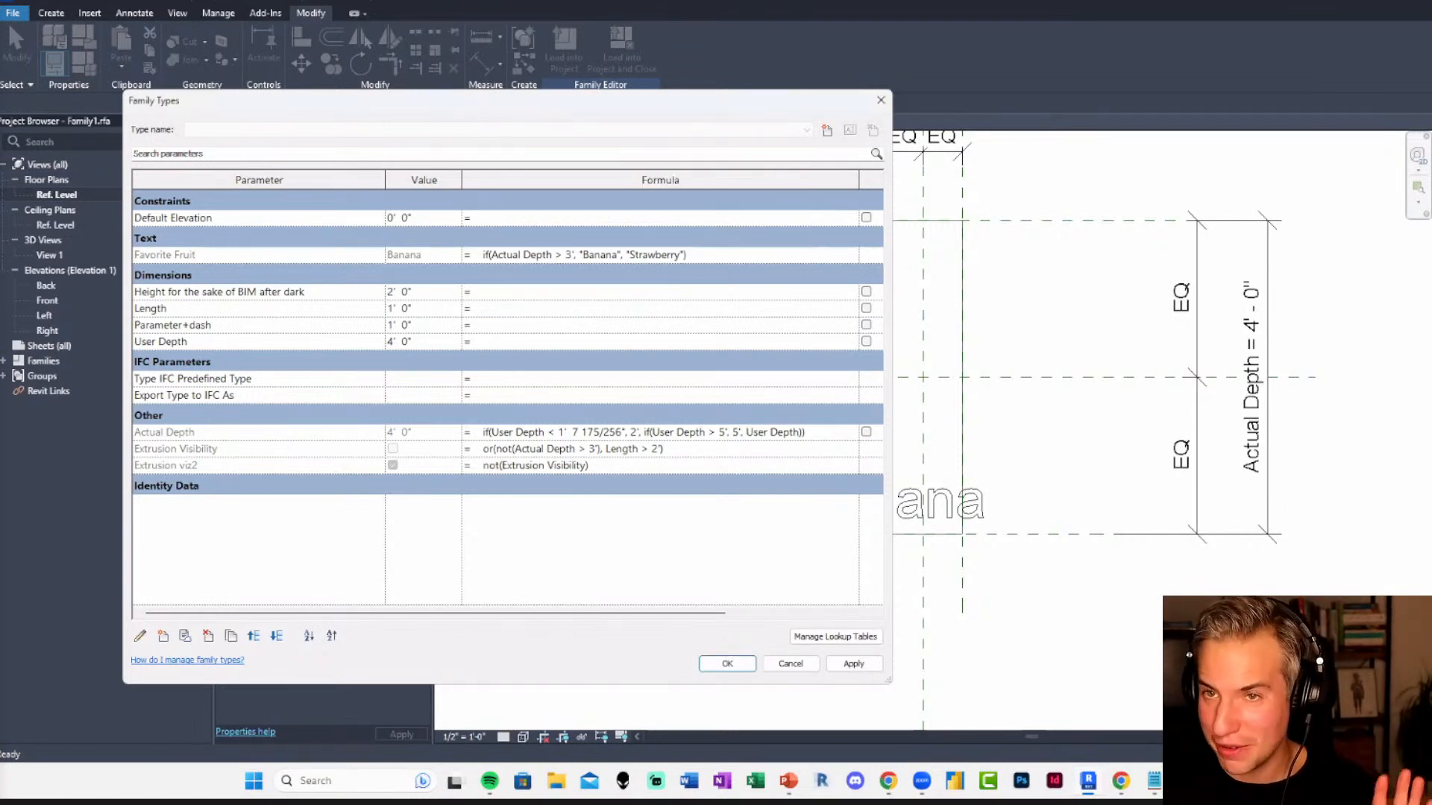
key("alt+Tab")
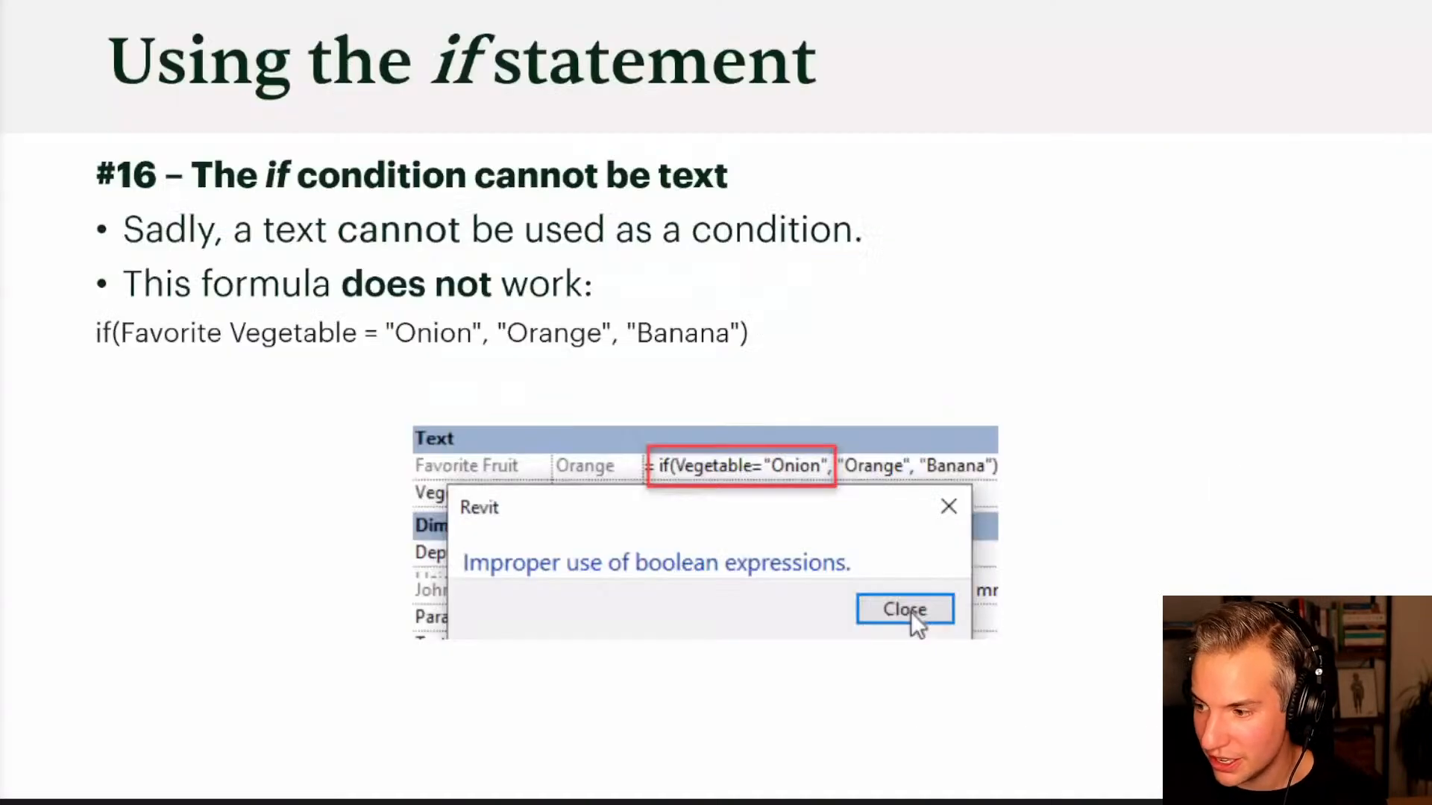
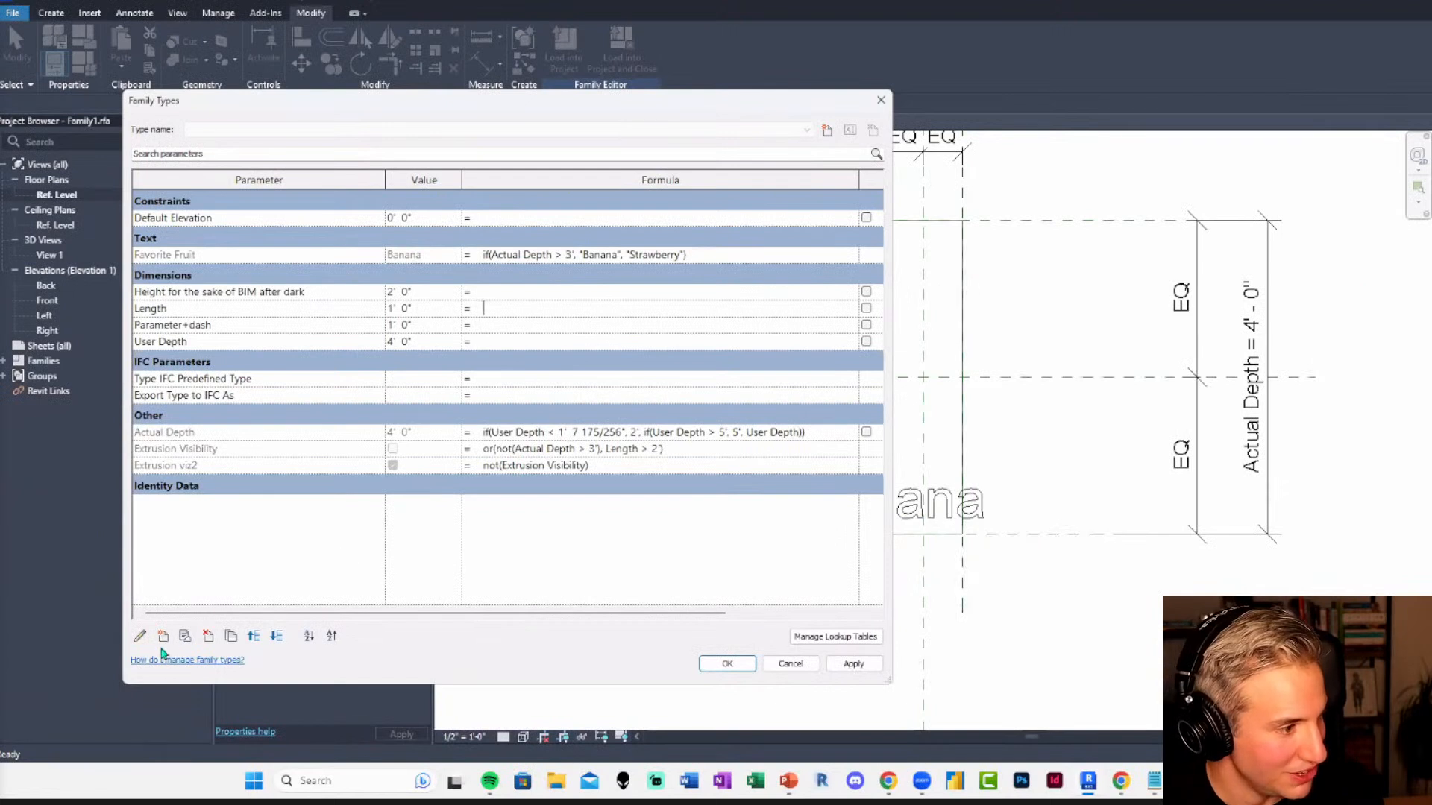
left_click(163, 636)
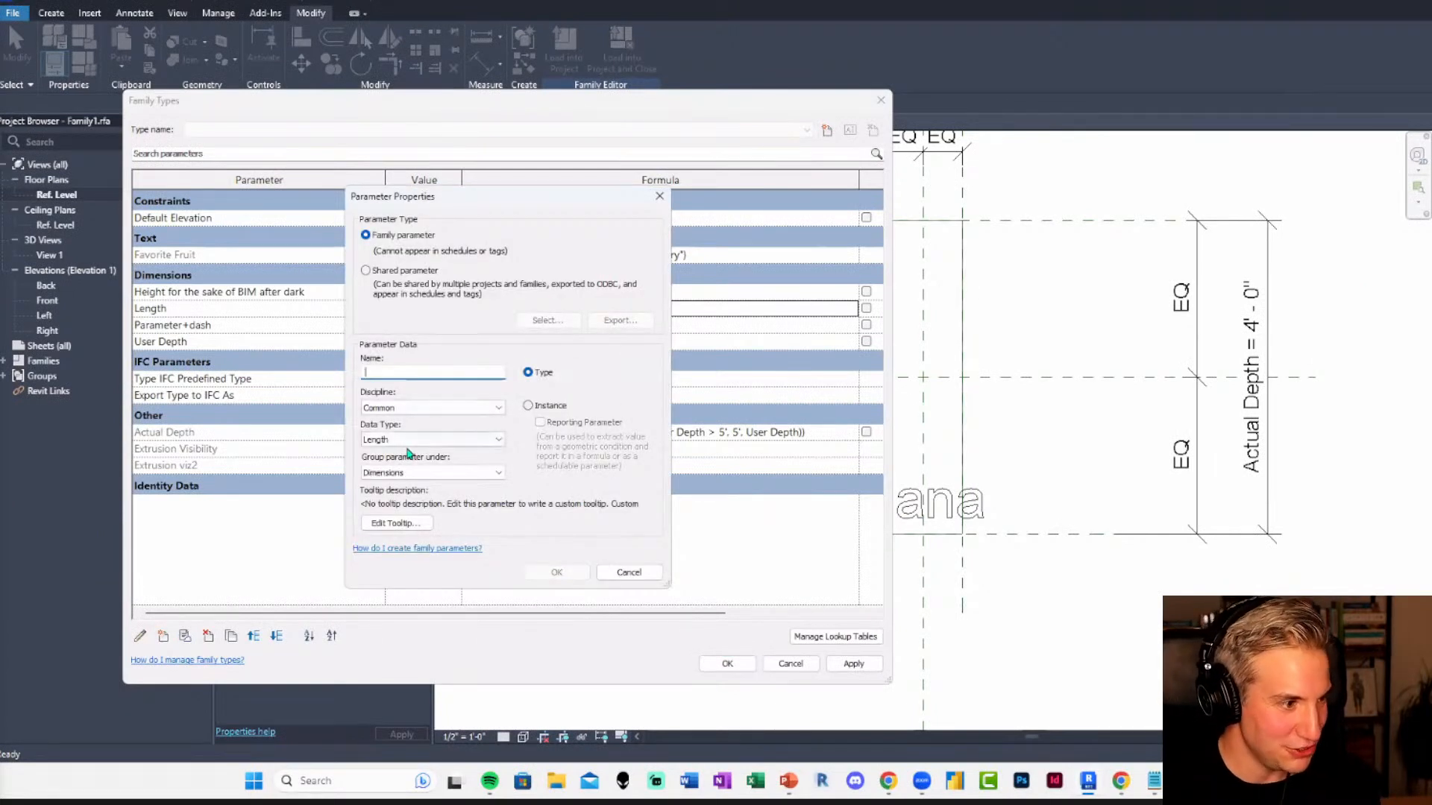
left_click(432, 440)
left_click(466, 437)
key("Escape")
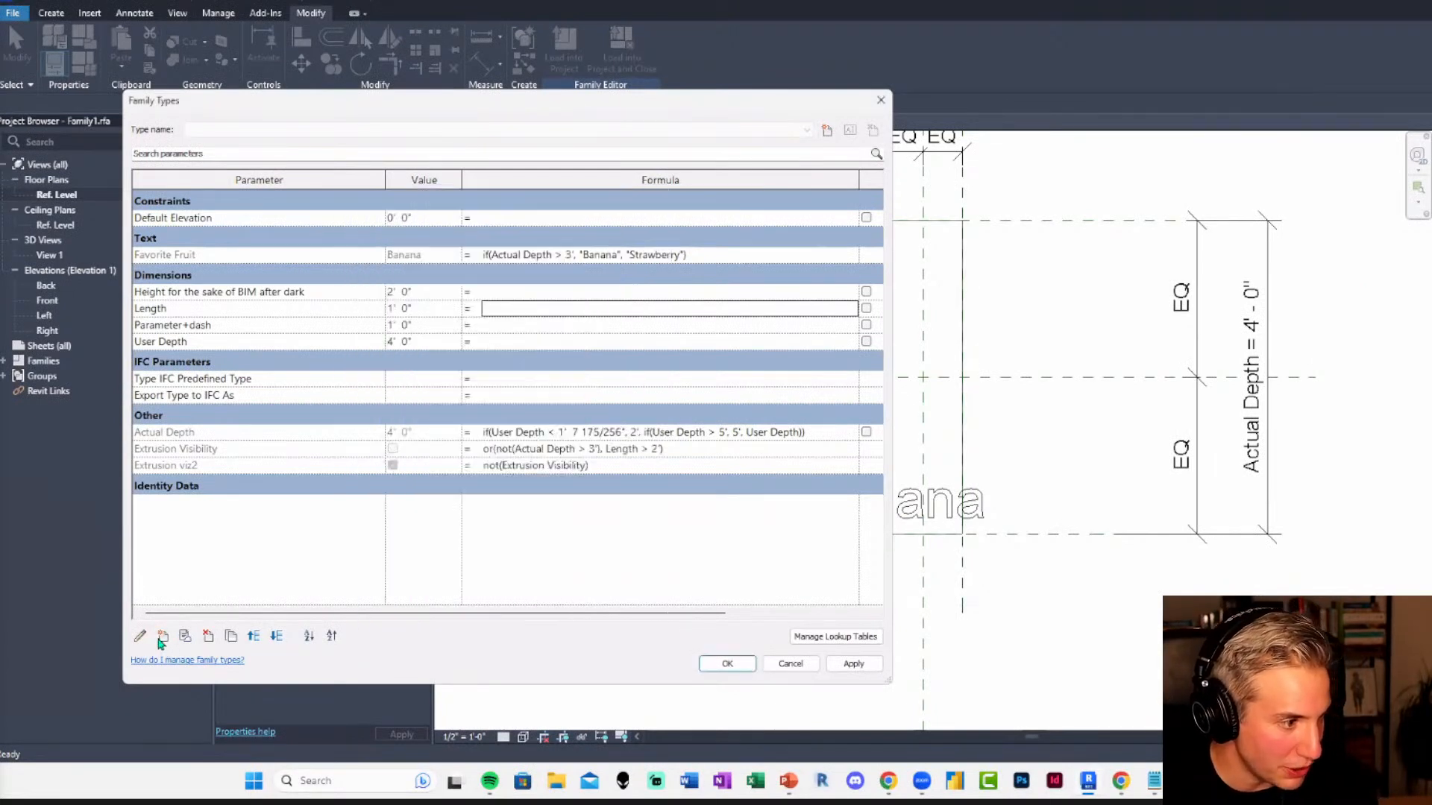
Create a family type parameter named Fruit Integer with the Integer data type, grouped under Other.
left_click(163, 635)
left_click(397, 443)
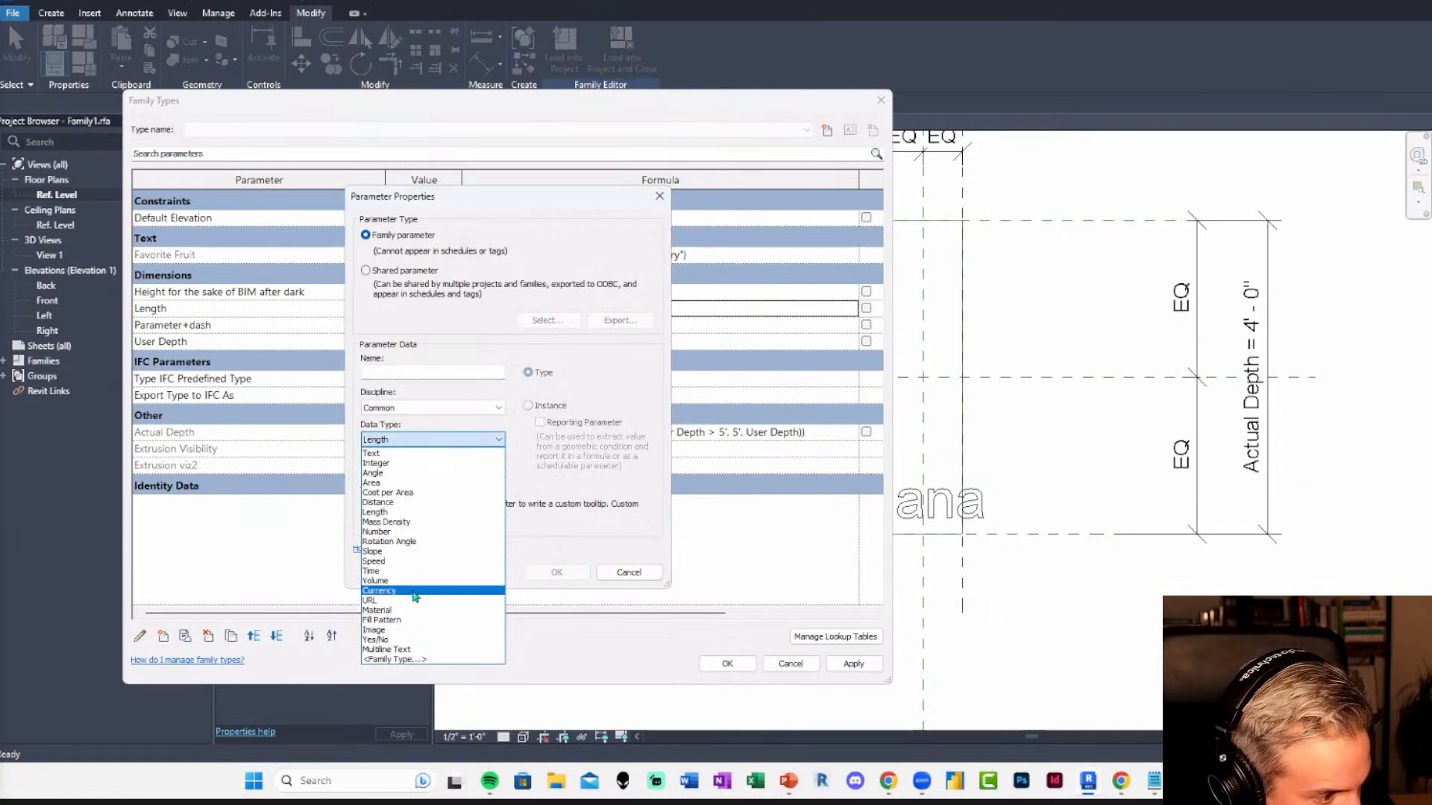
left_click(384, 463)
left_click(388, 370)
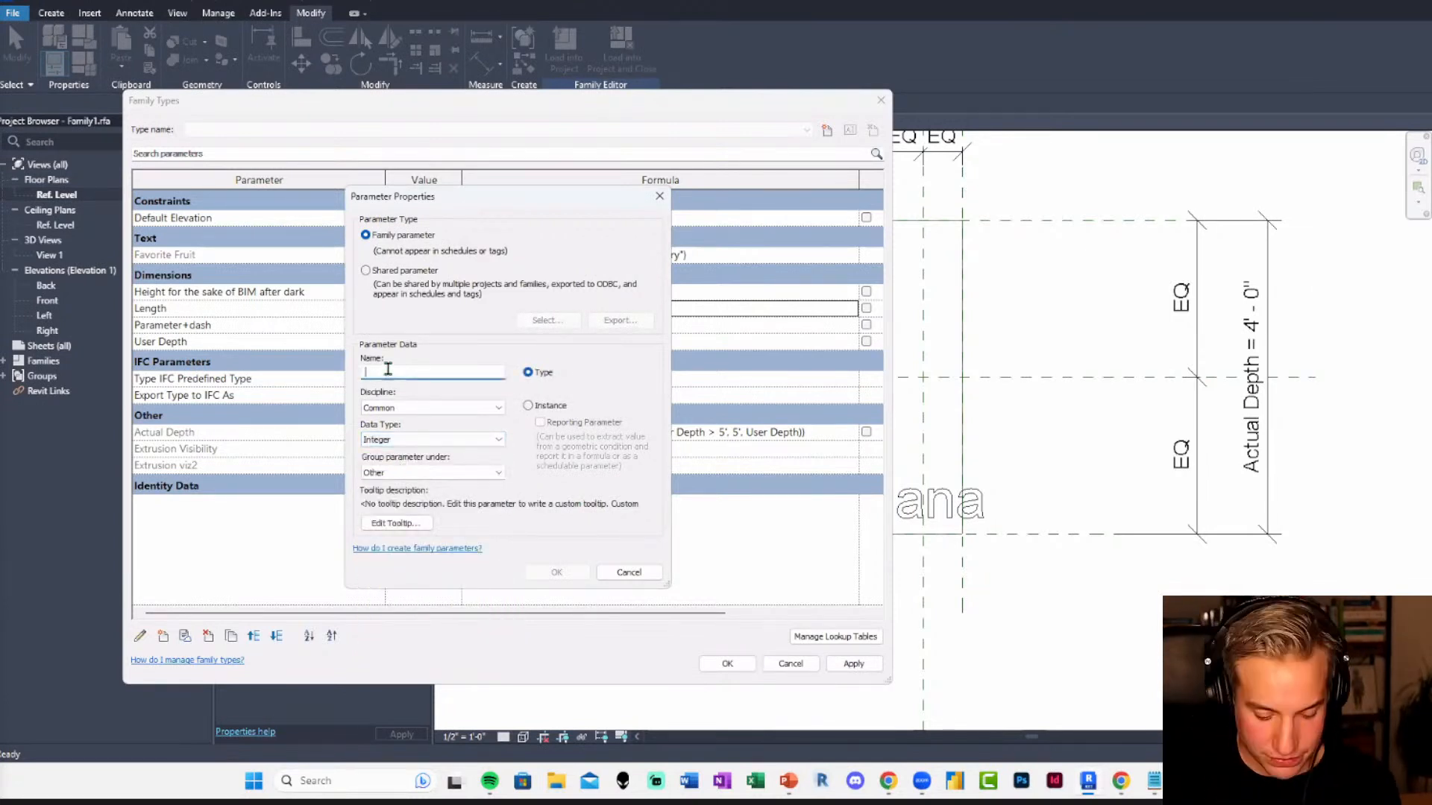
type("Fruit Int")
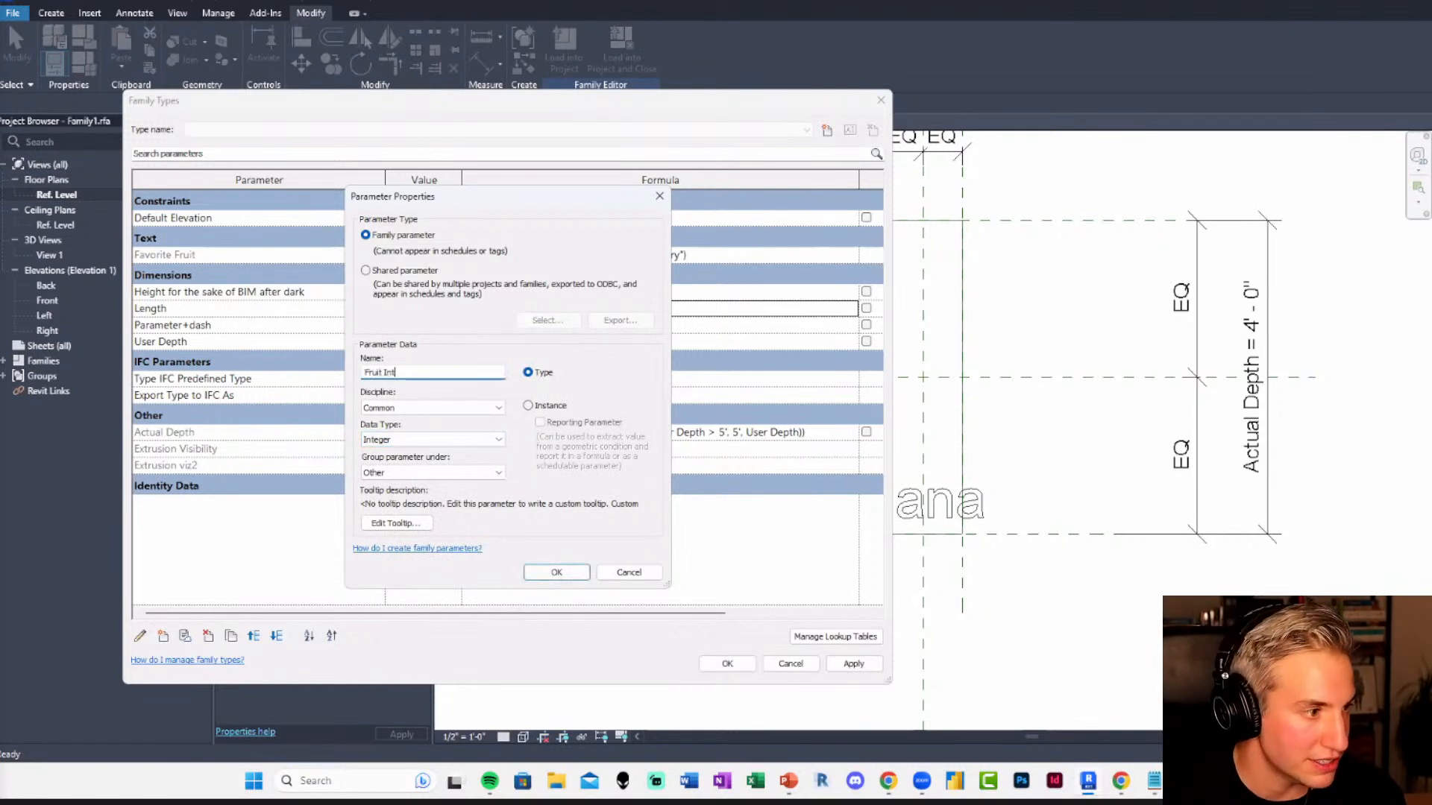
type("eger")
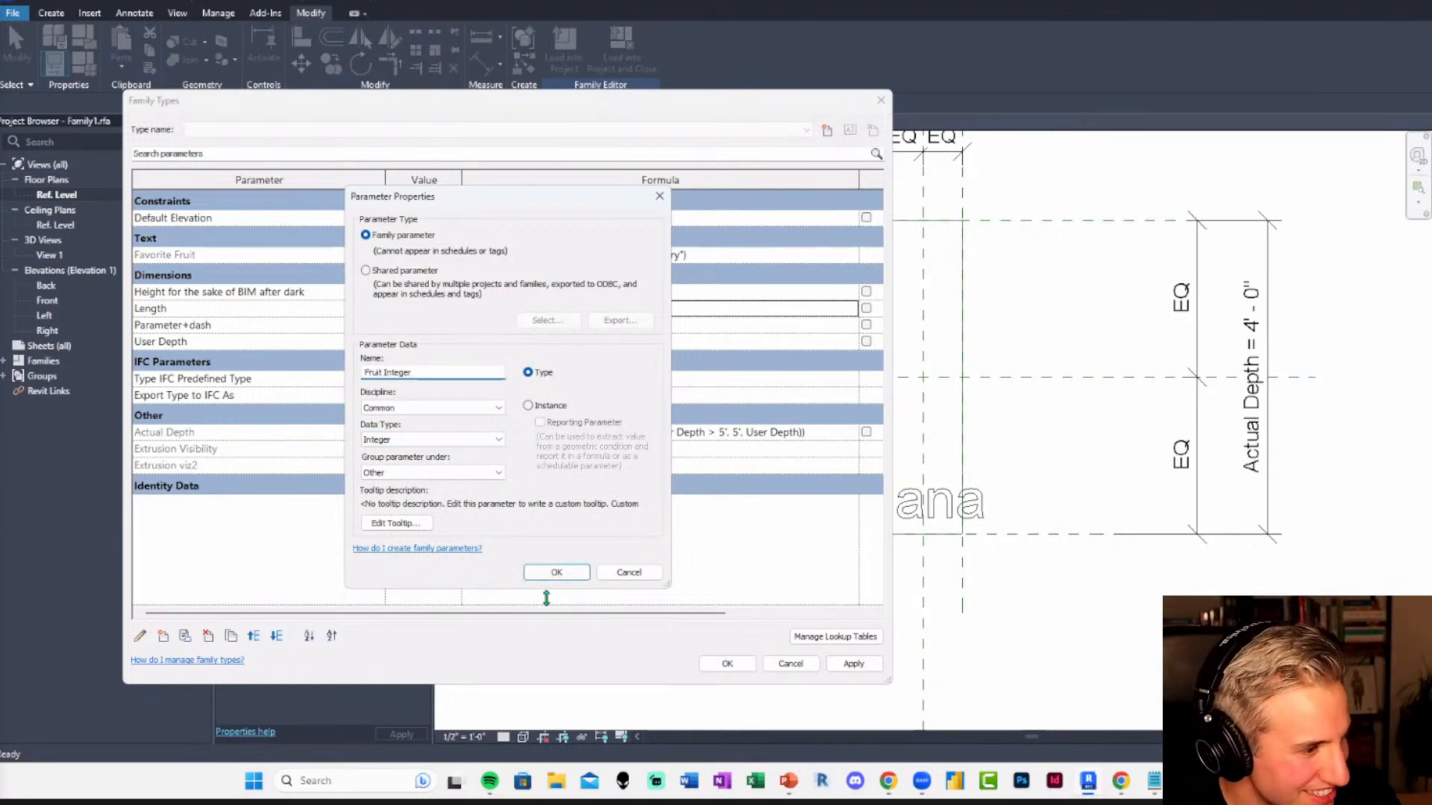
left_click(556, 572)
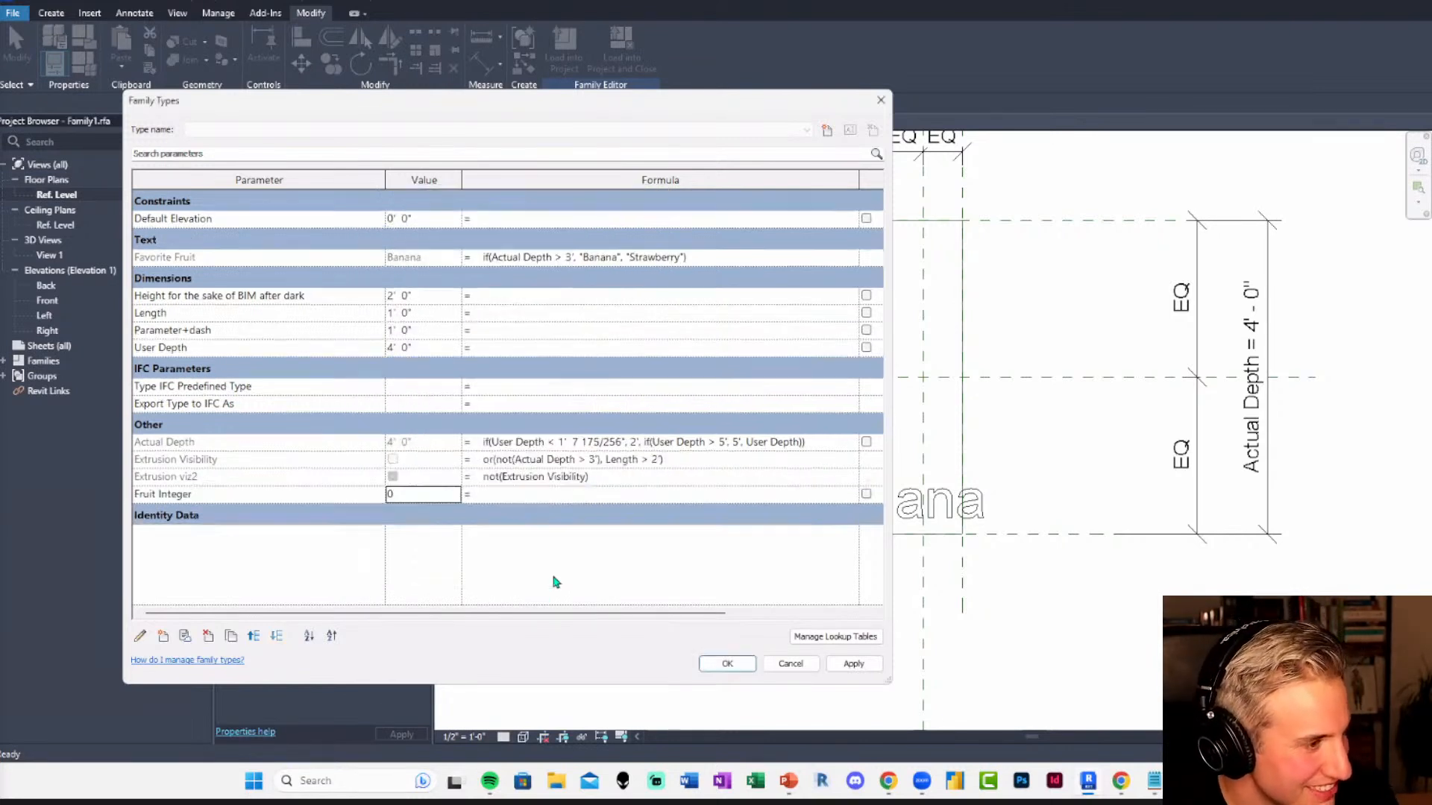
Give Fruit Integer the nested formula if(Actual Depth > 3', 0, if(Actual Depth > 5', 1, 2)).
left_click(513, 493)
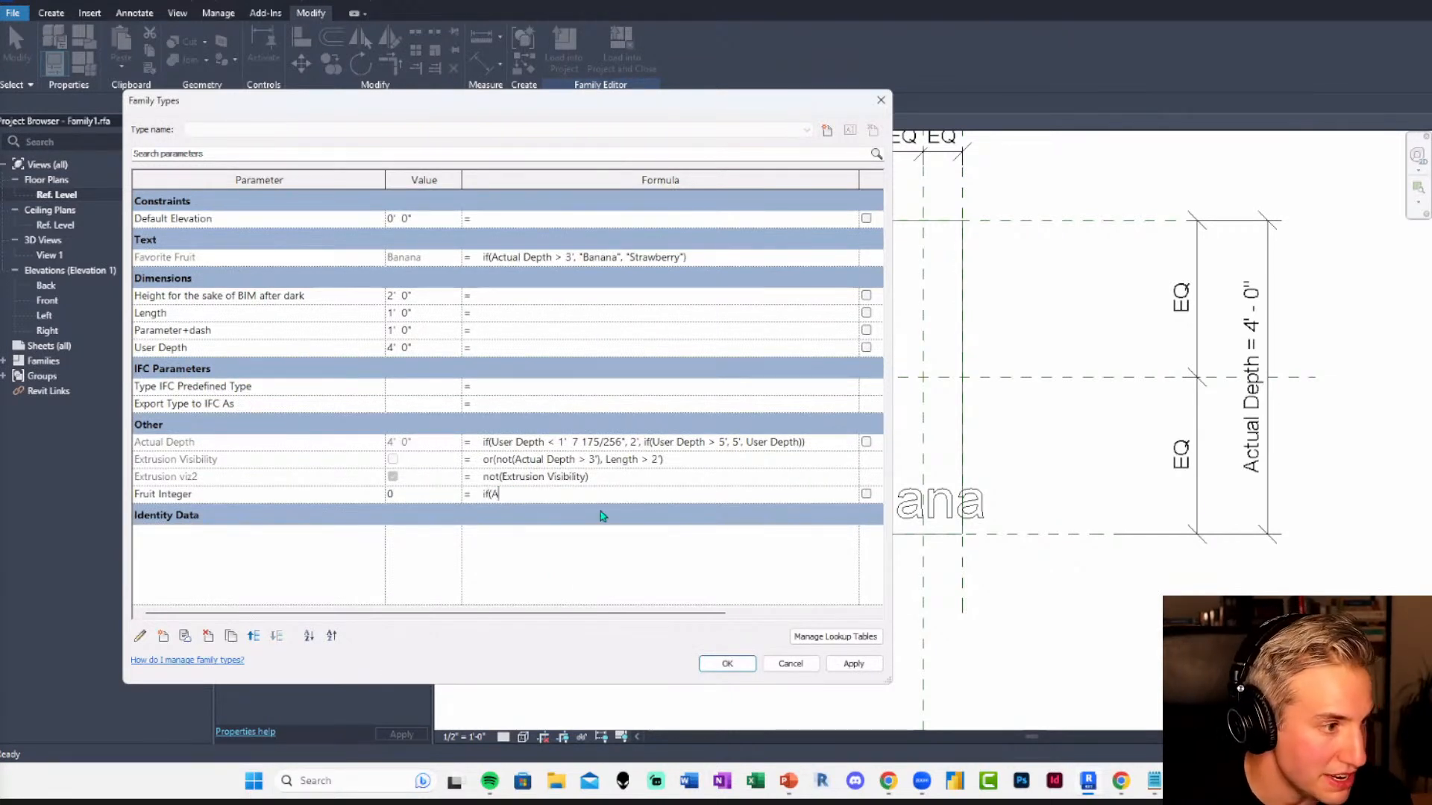
type("if(Actual Depth>3',0,if(")
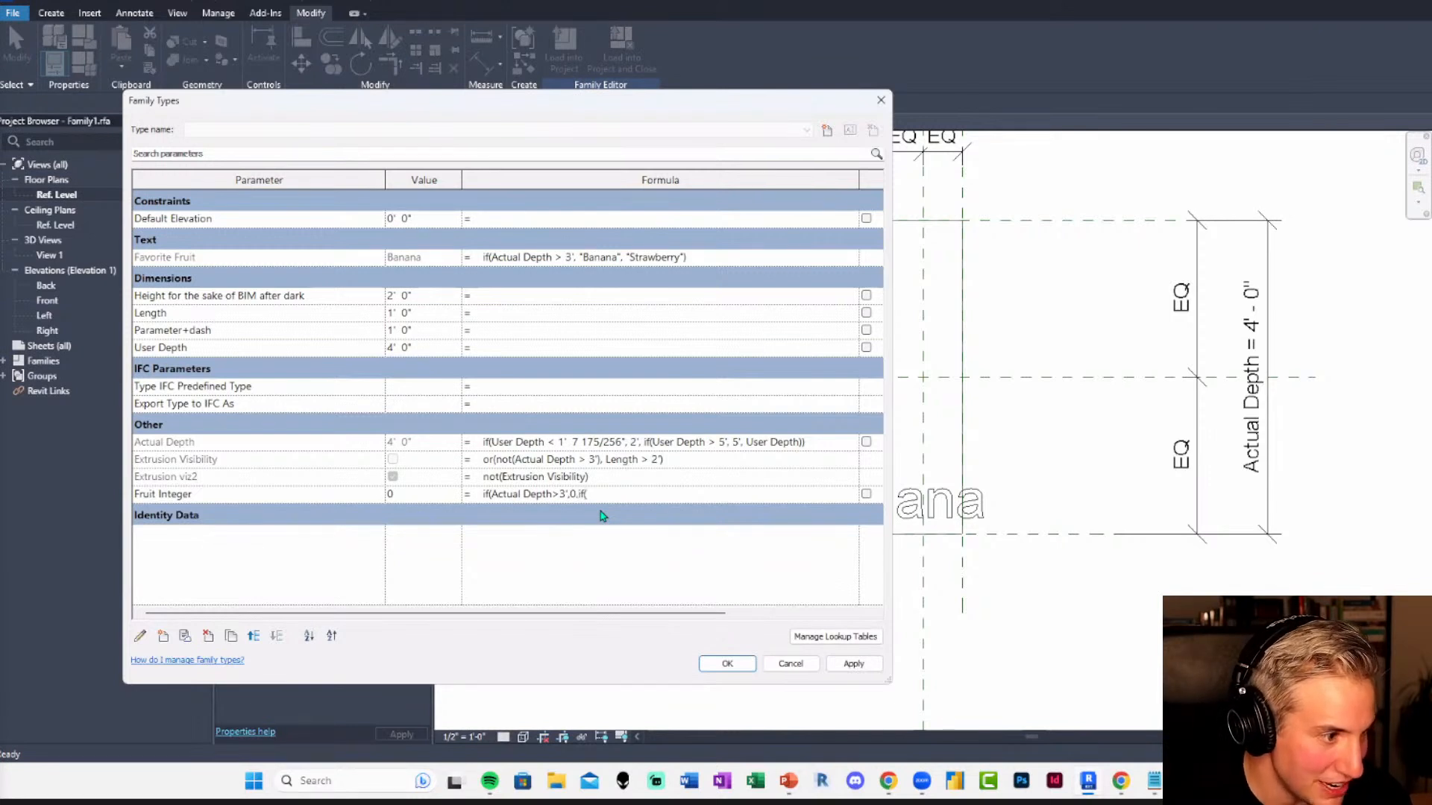
type("Actual")
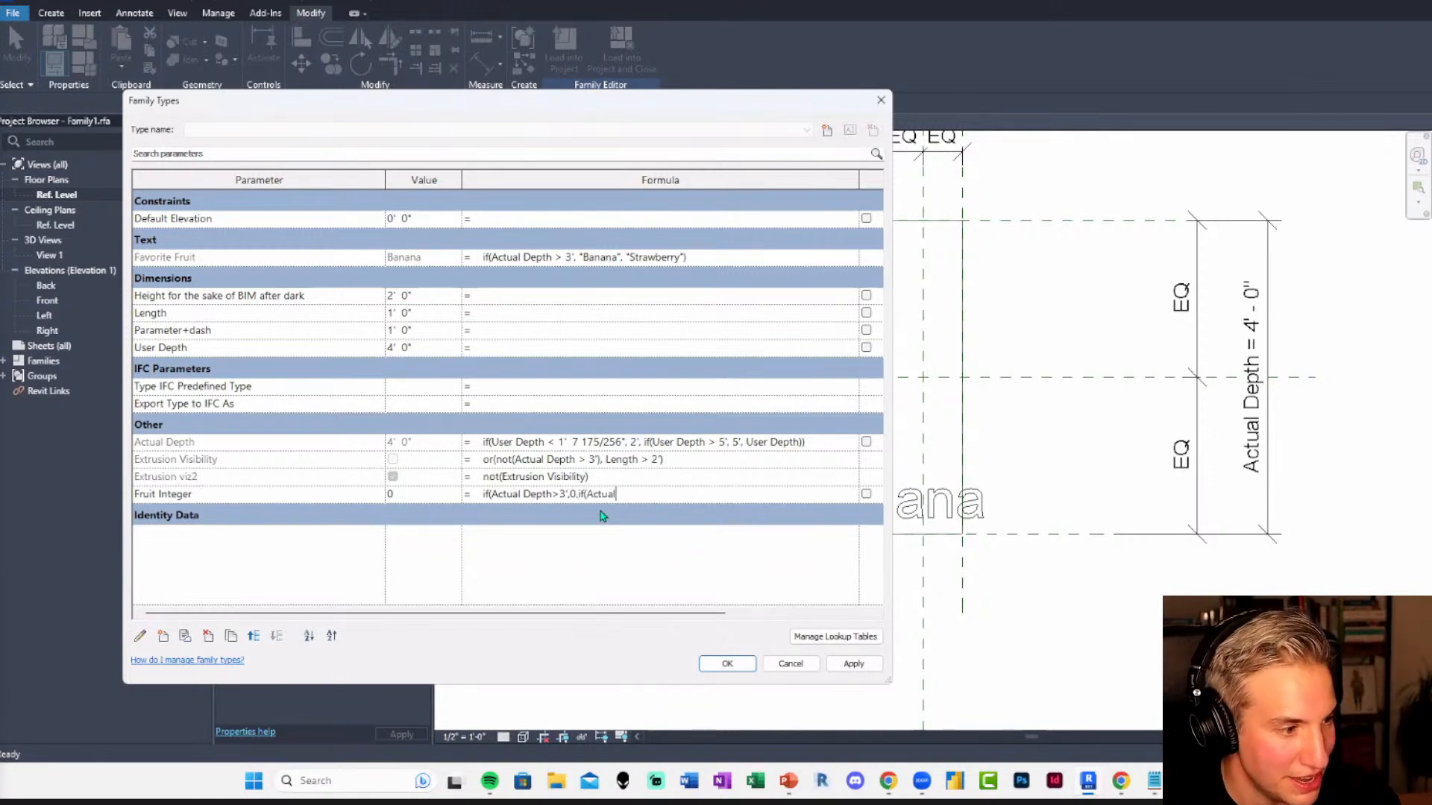
type(" Depth>5',1,2")
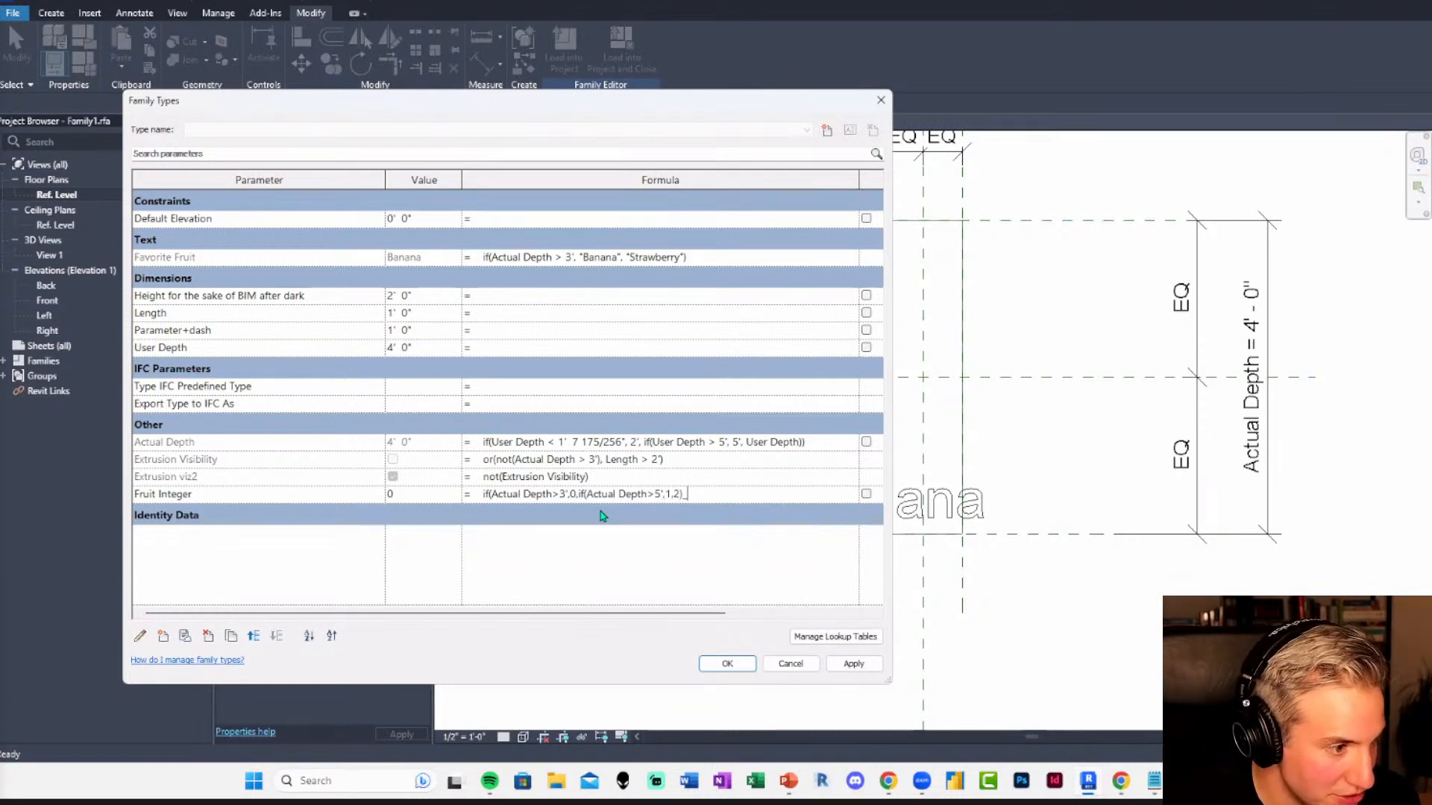
key("Return")
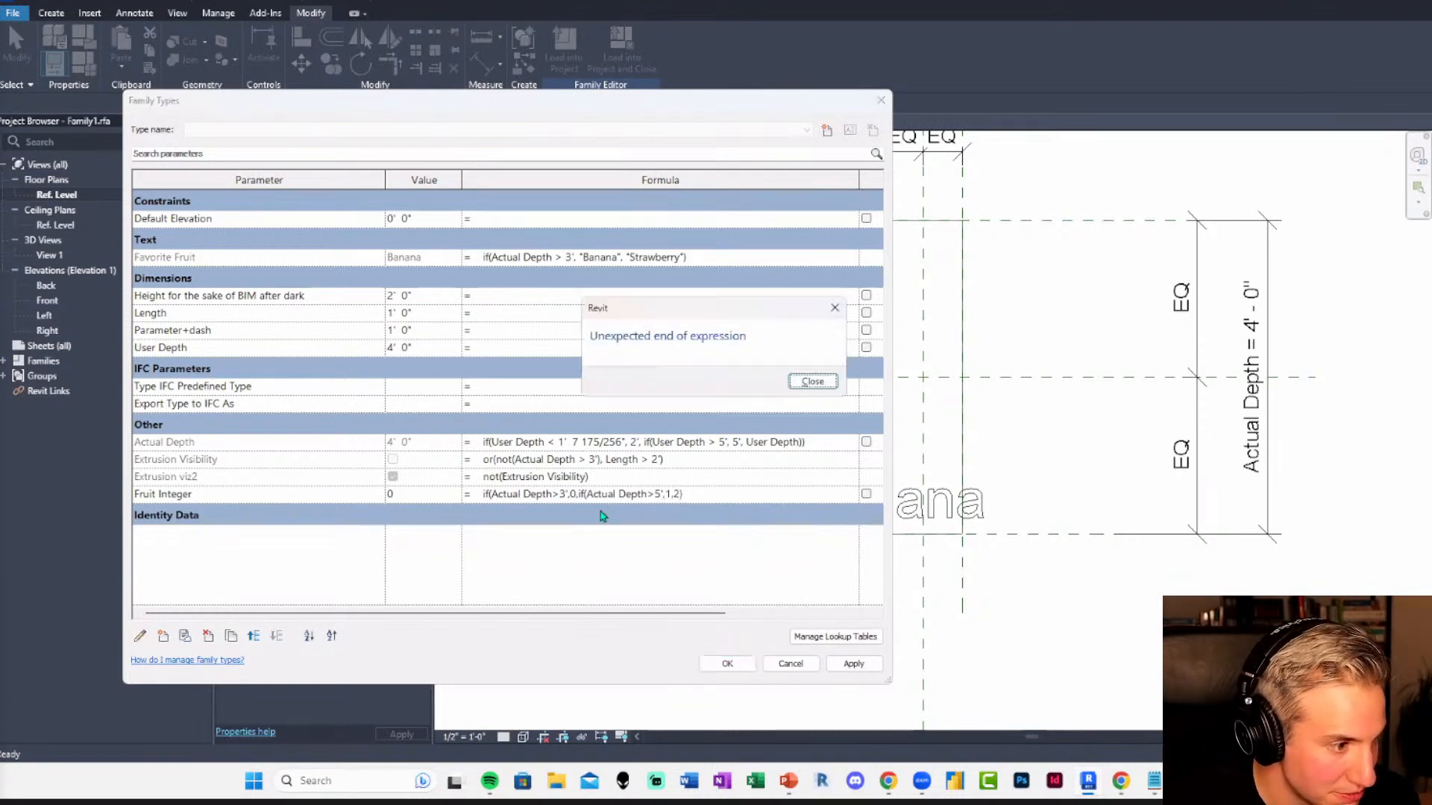
left_click(811, 383)
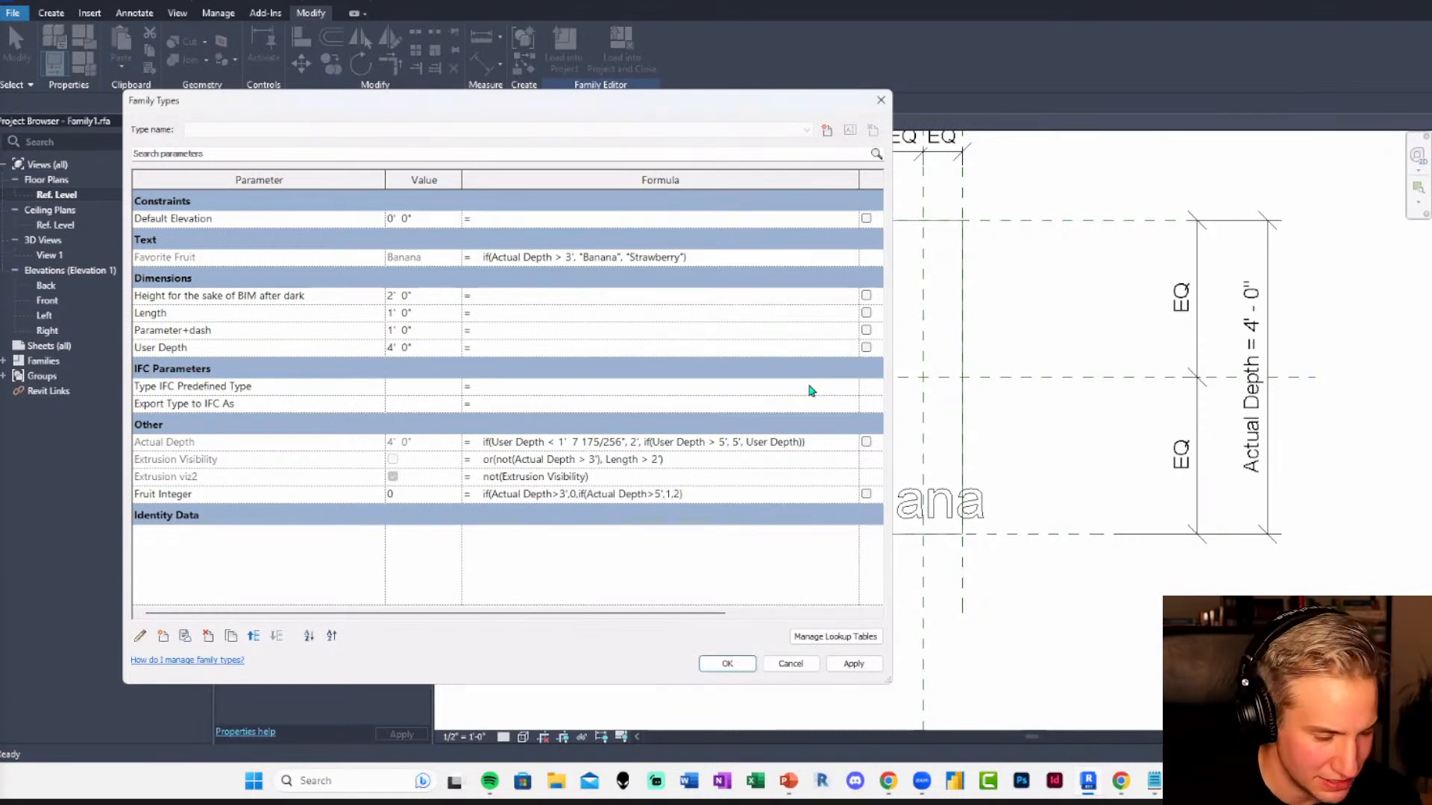
key("Tab")
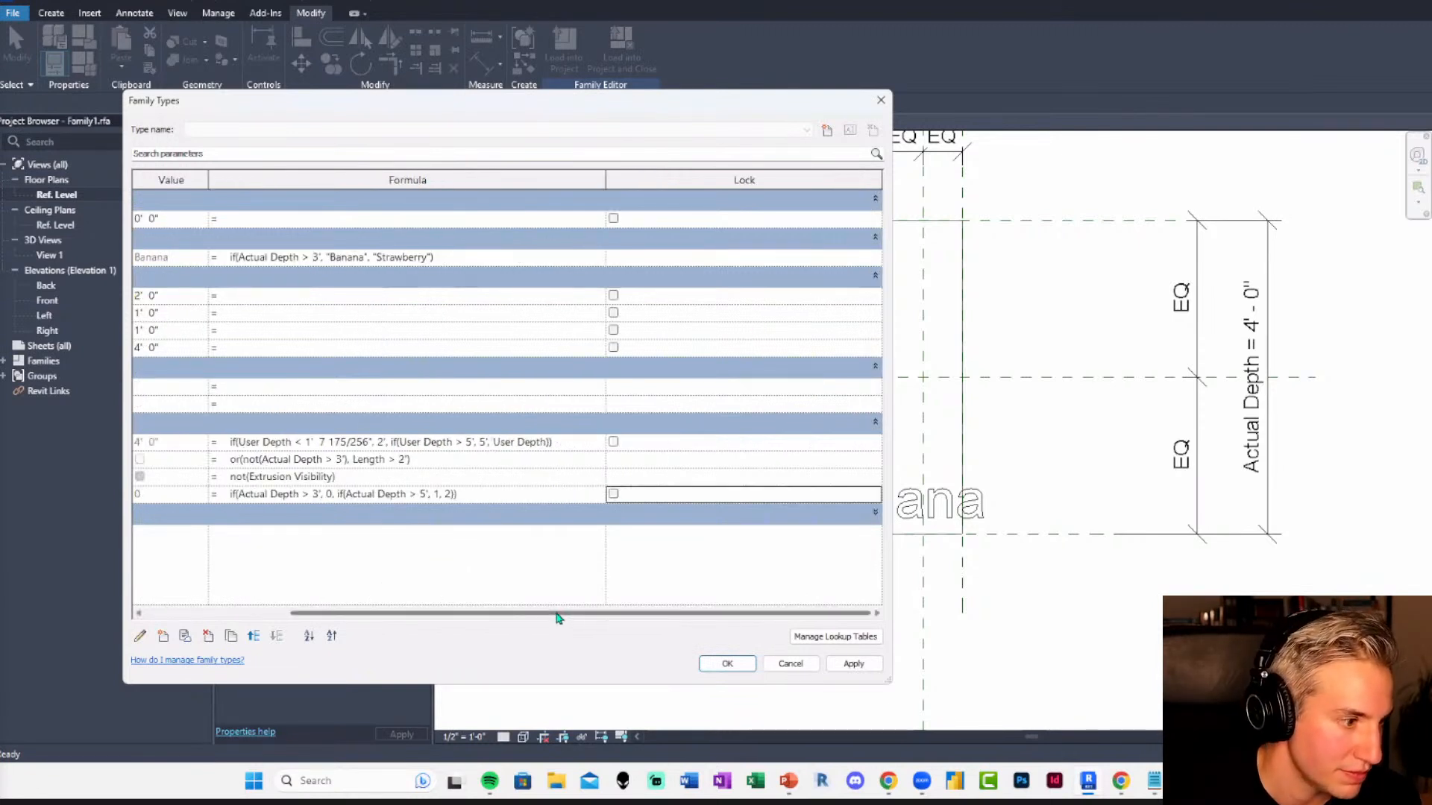
left_click_drag(560, 616, 326, 620)
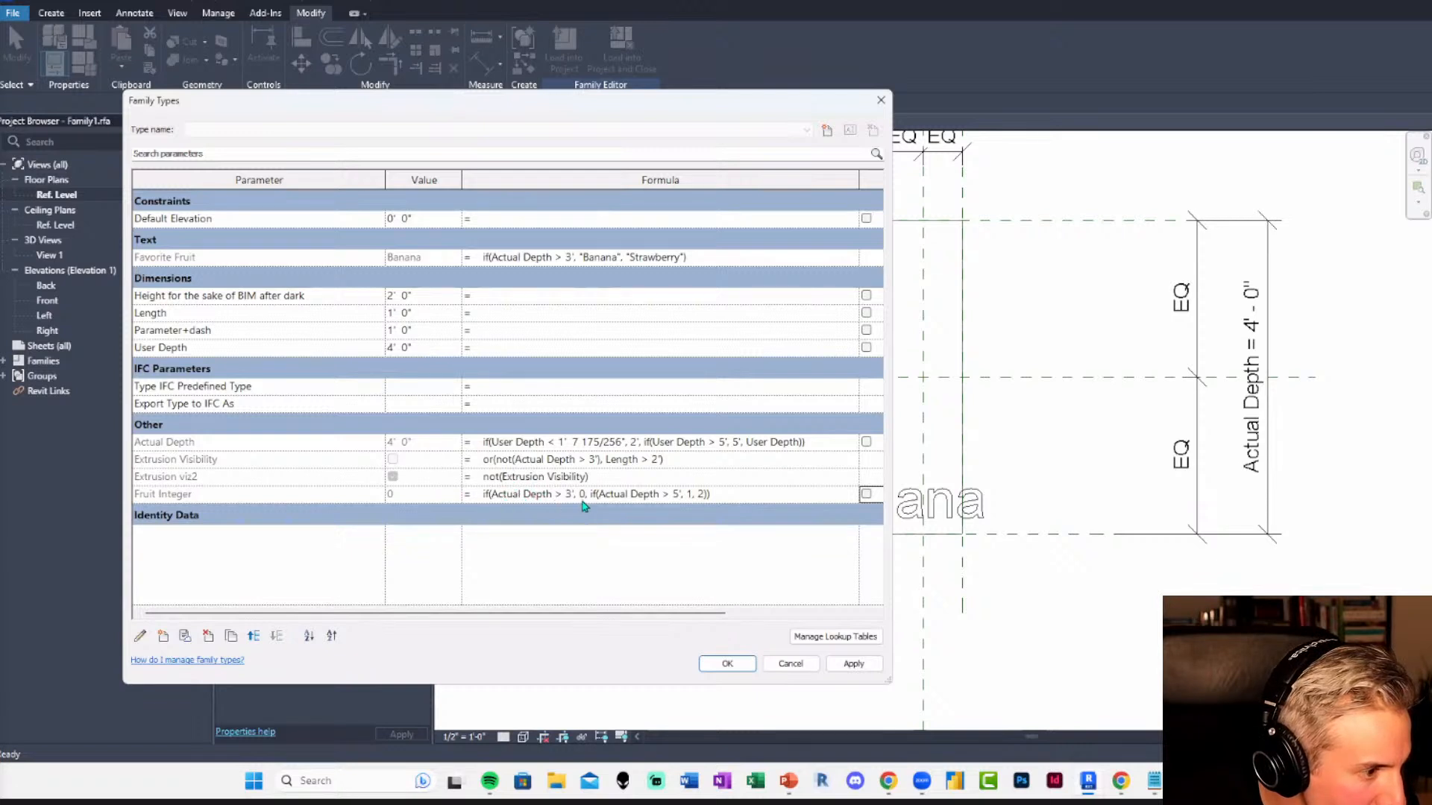
Set the User Depth parameter to 2'.
left_click(434, 348)
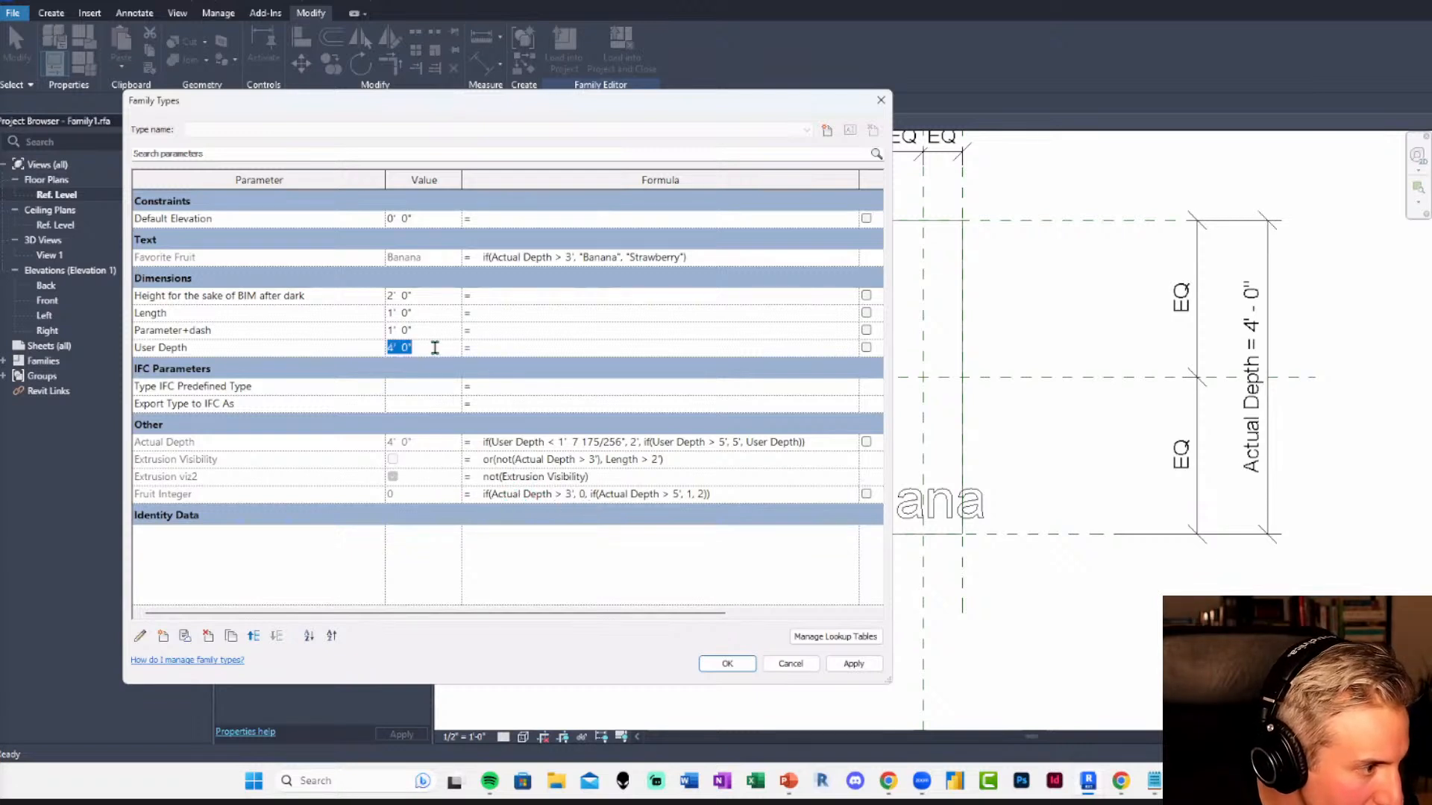
type("2")
key("Tab")
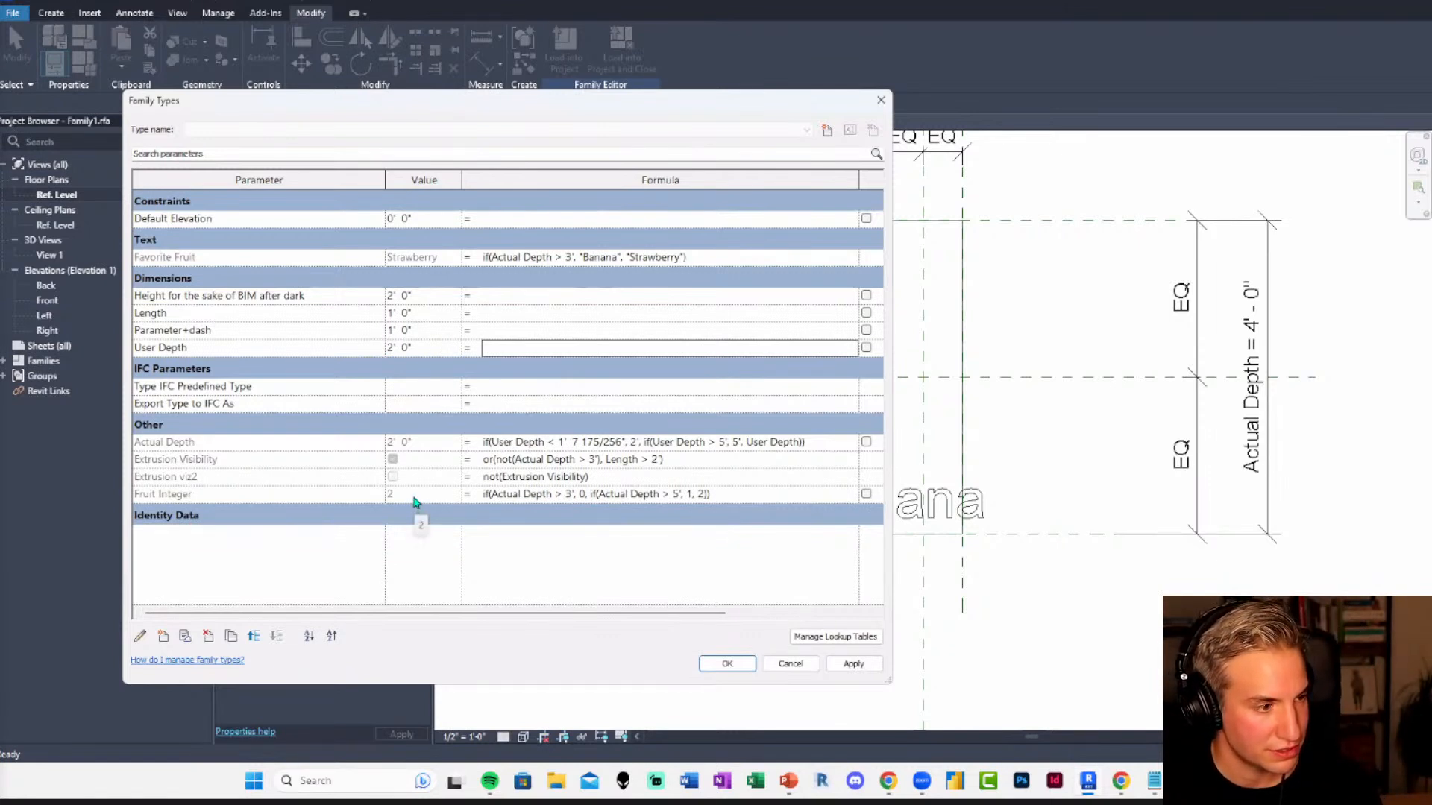
Try to turn the nested condition of the Fruit Integer formula into an and() test, removing its 5' limit.
left_click(607, 495)
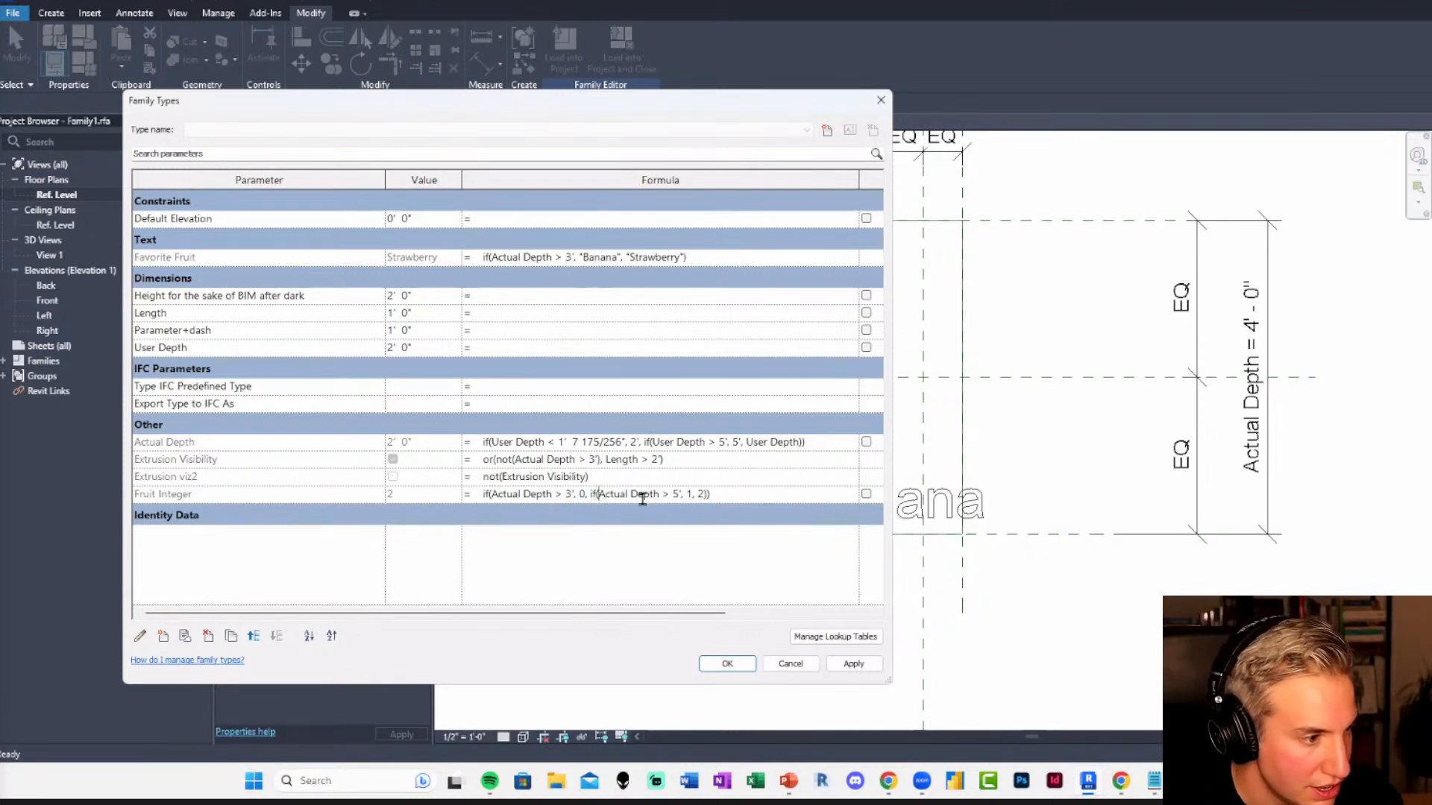
type("and(")
type("(")
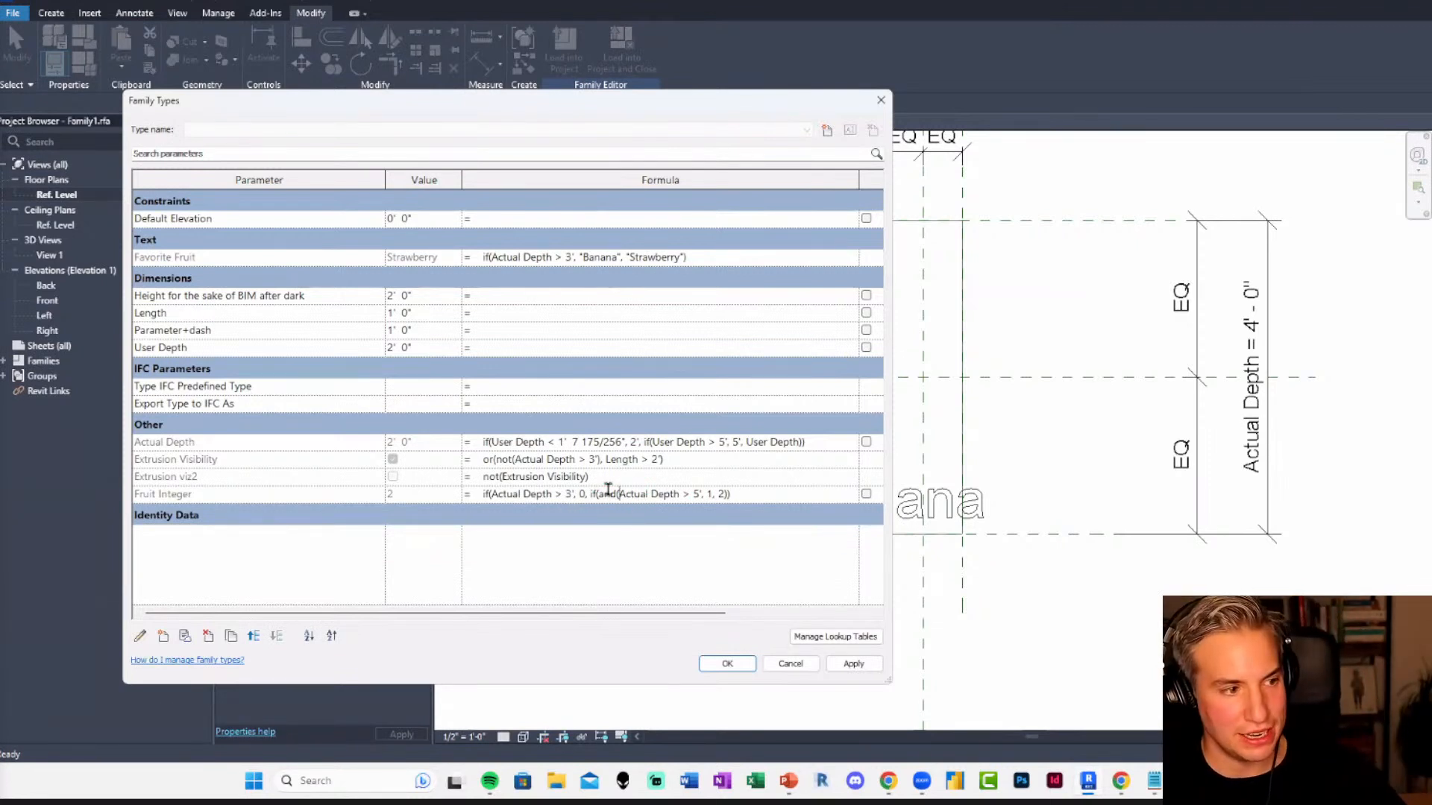
left_click(700, 494)
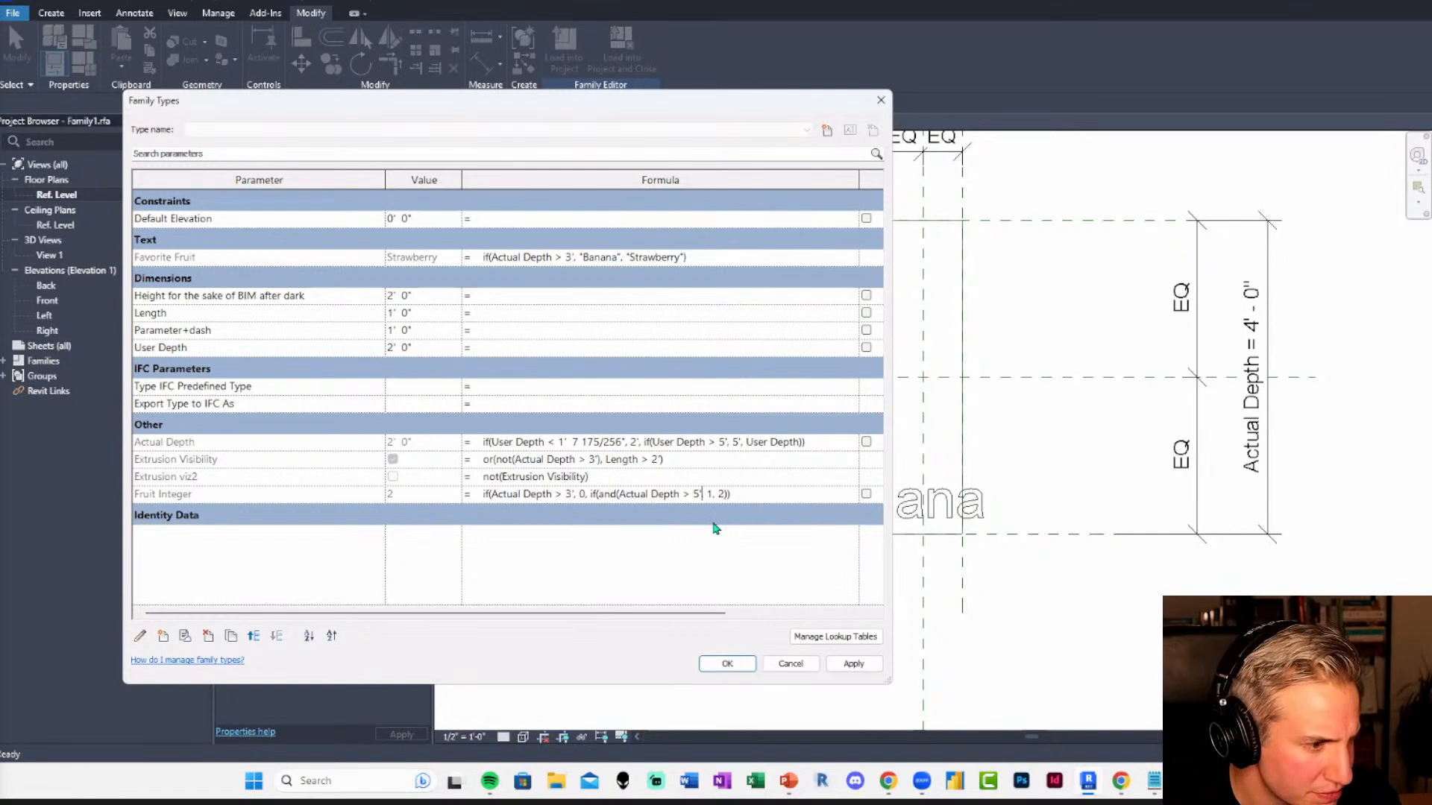
key("BackSpace")
key("BackSpace")
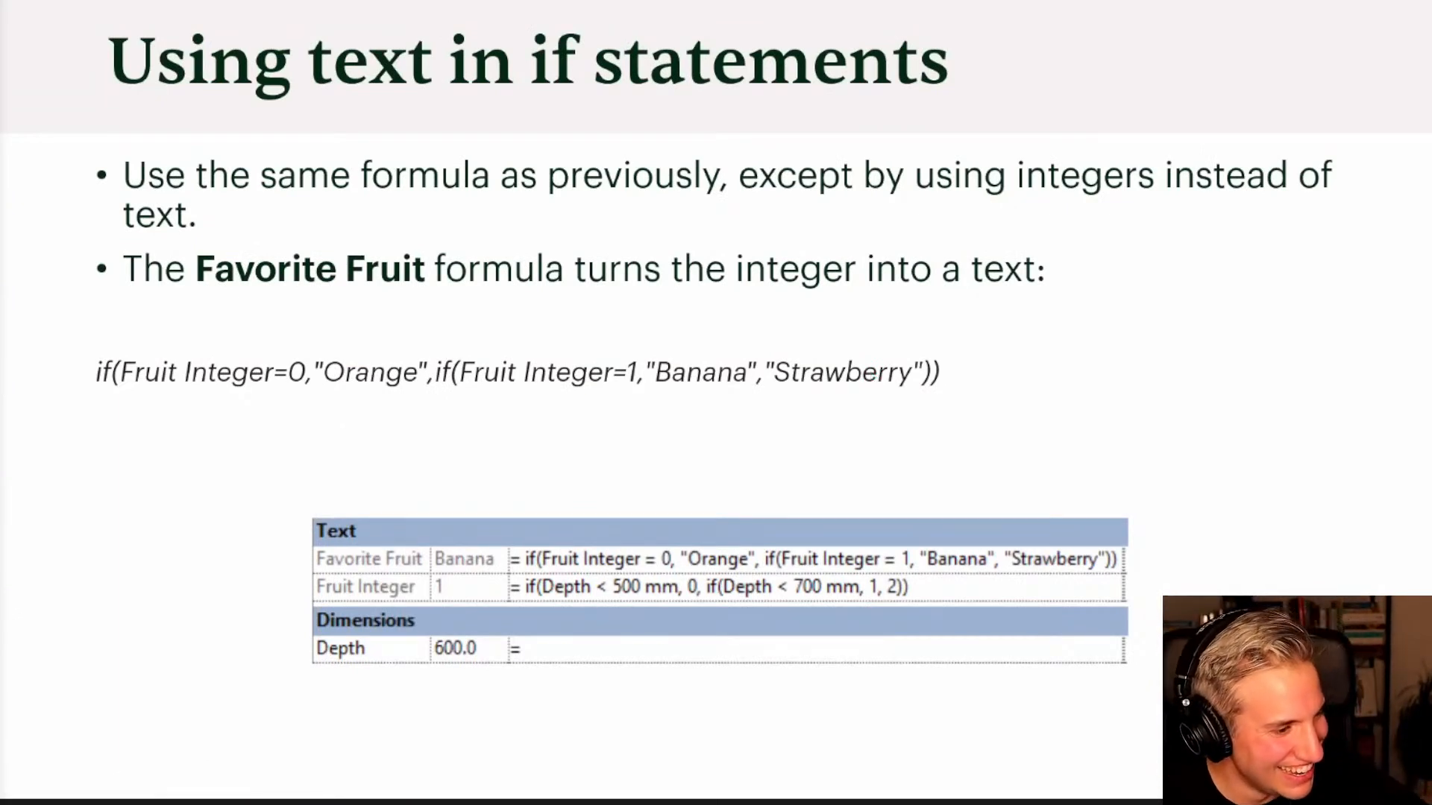
key("Right")
key("Right")
key("Left")
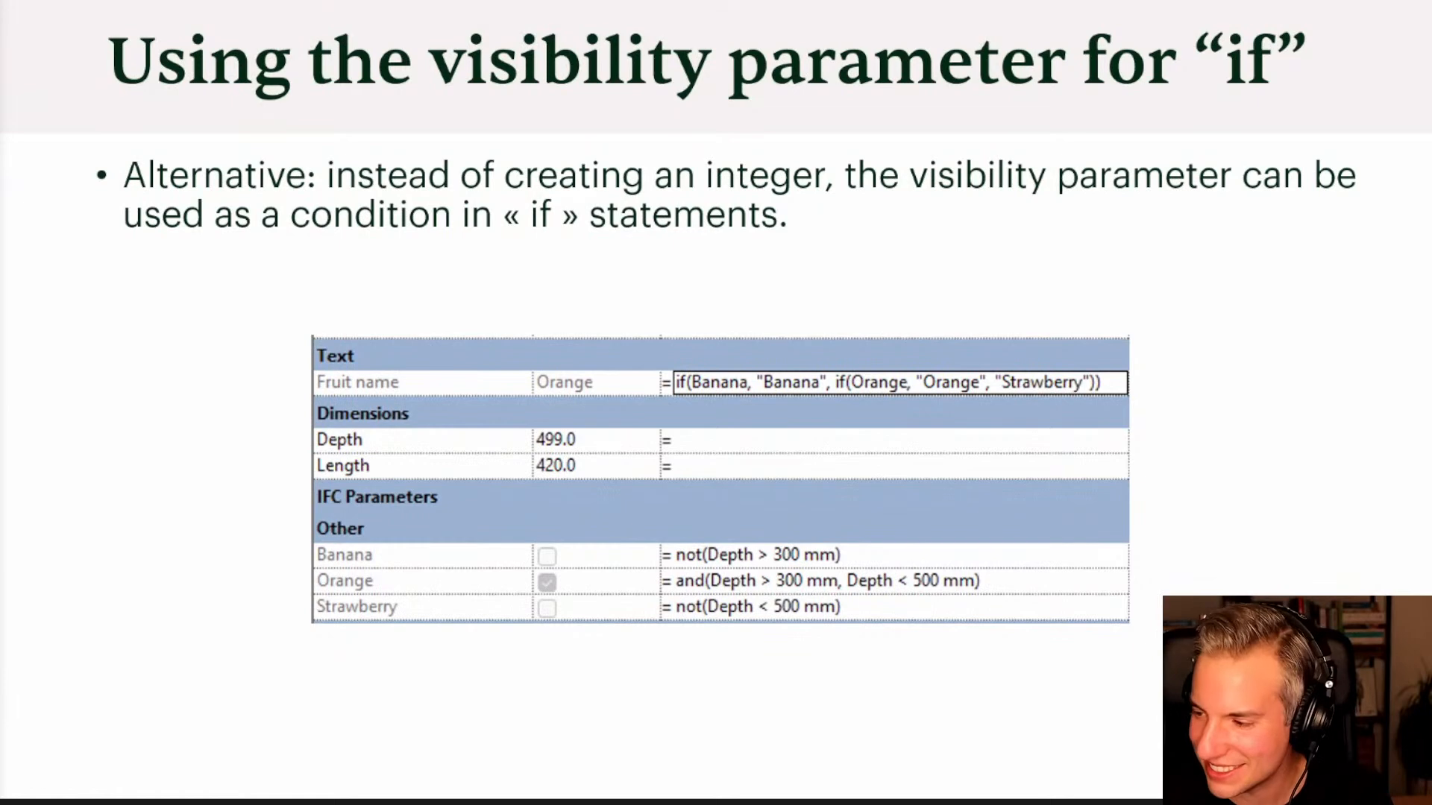
Return to Revit and replace the nested if in the Fruit Integer formula with 1, giving if(Actual Depth > 3', 0, 1).
key("alt+Tab")
left_click(710, 500)
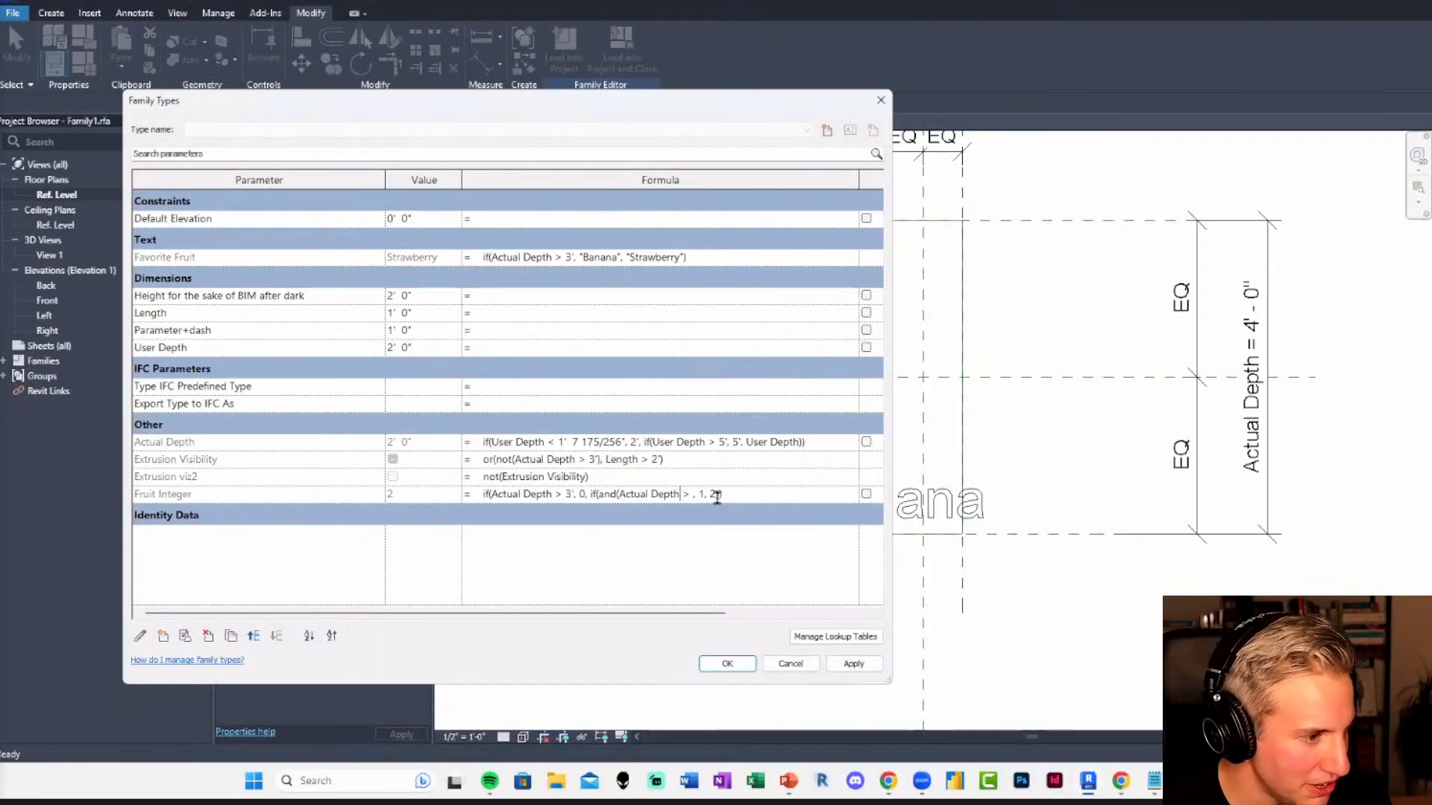
left_click_drag(738, 494, 589, 455)
key("BackSpace")
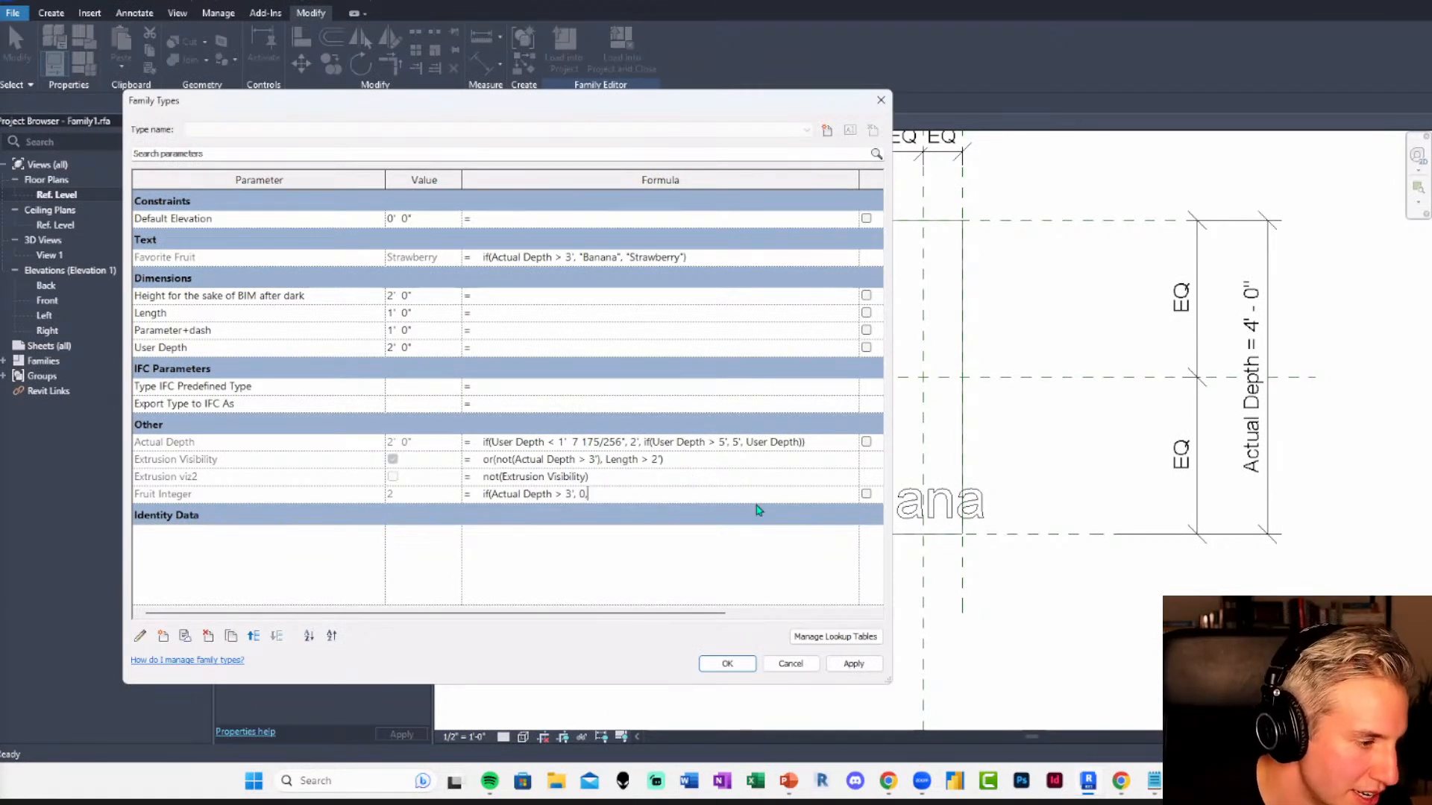
type("1)")
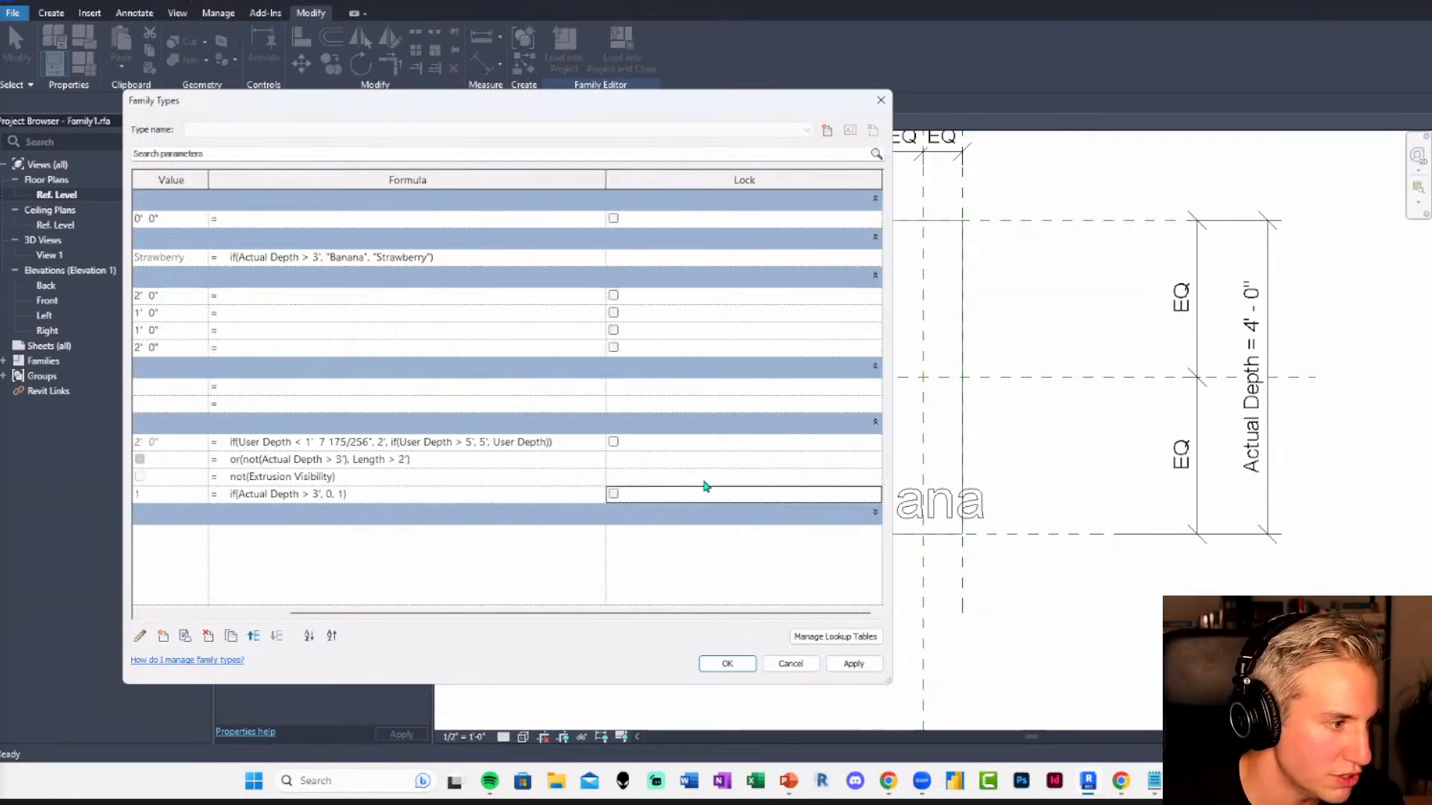
Change the Favorite Fruit formula's condition to Fruit Integer = 0, giving if(Fruit Integer = 0, "Banana", "Strawberry").
key("Tab")
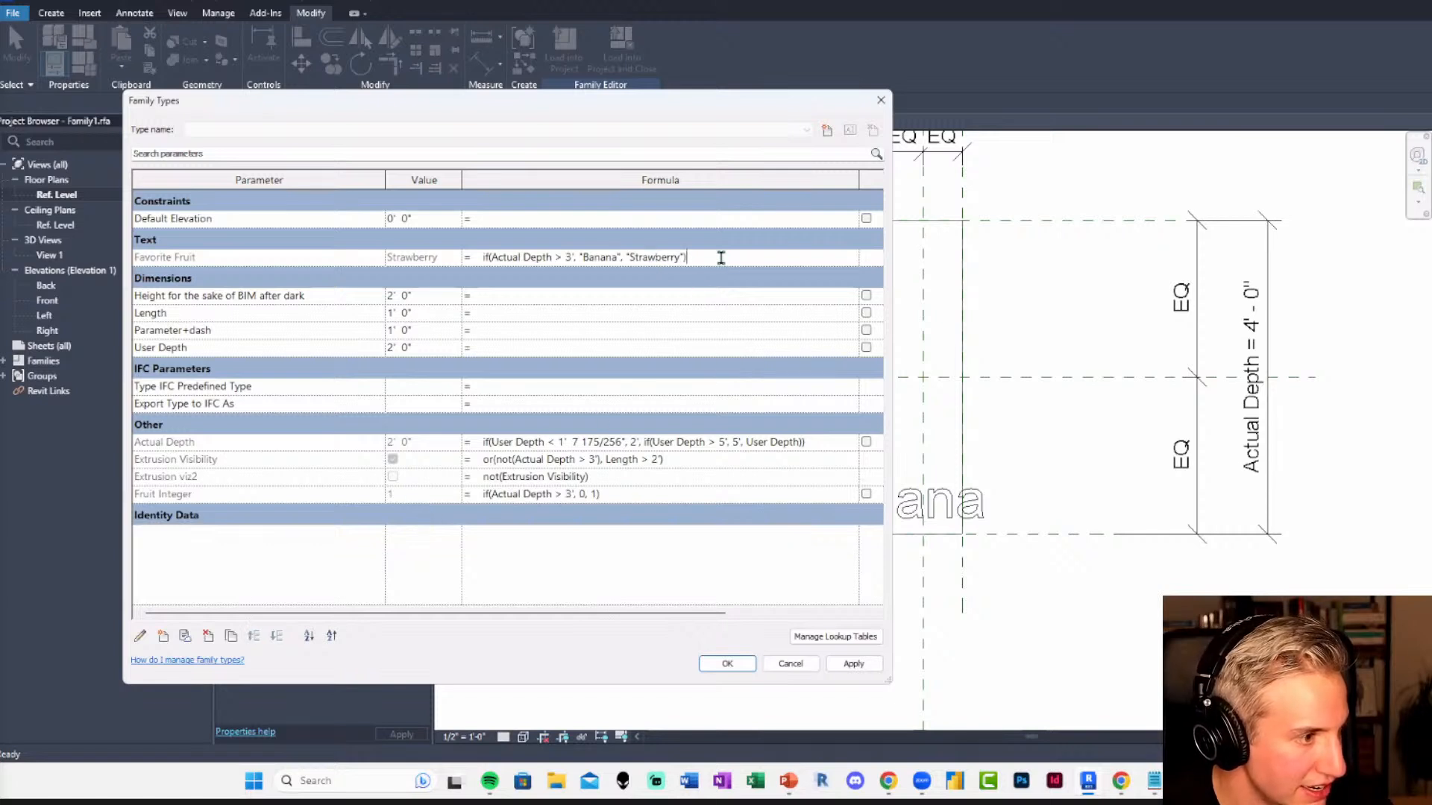
left_click(555, 257)
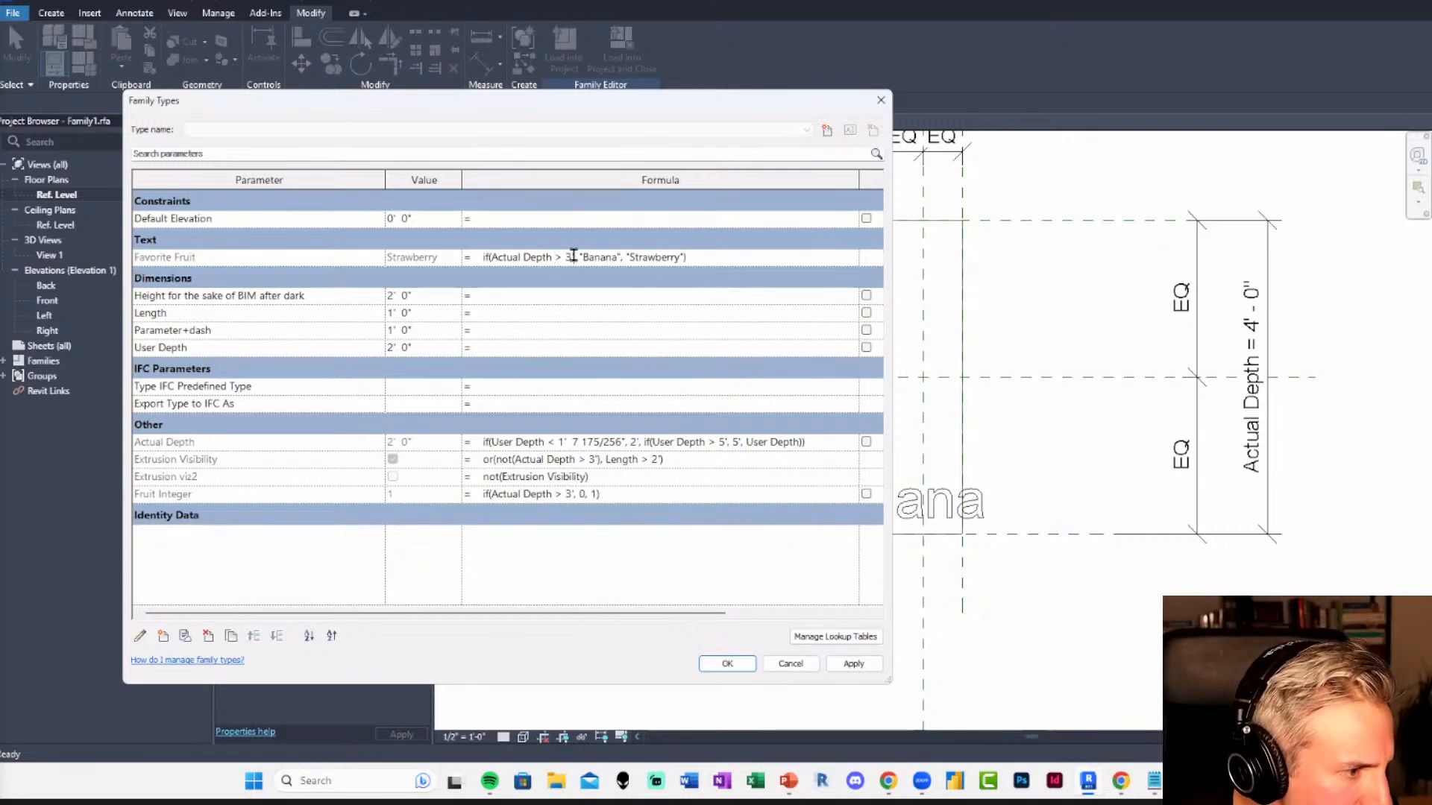
left_click_drag(574, 256, 496, 245)
type("Fruit Integer")
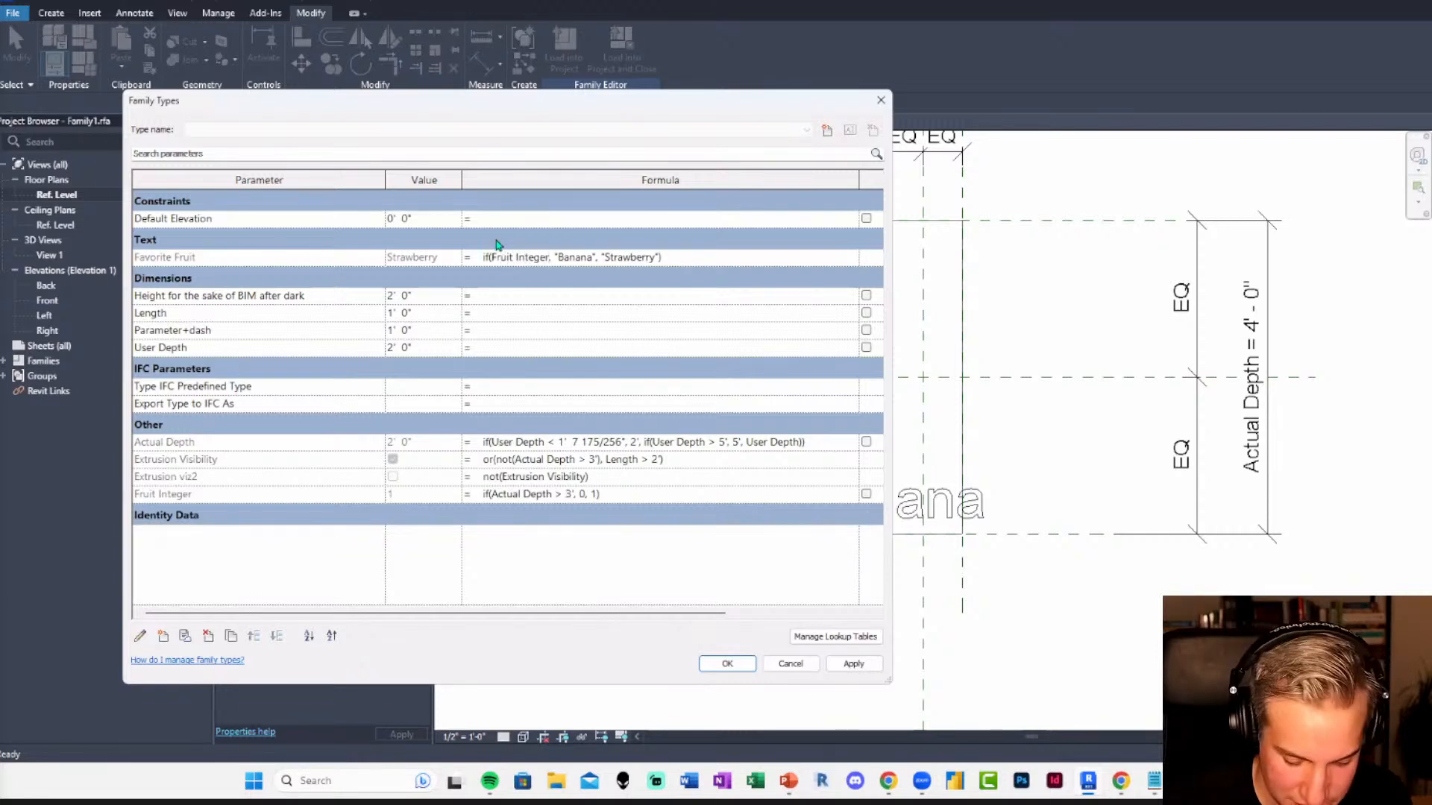
type("=0")
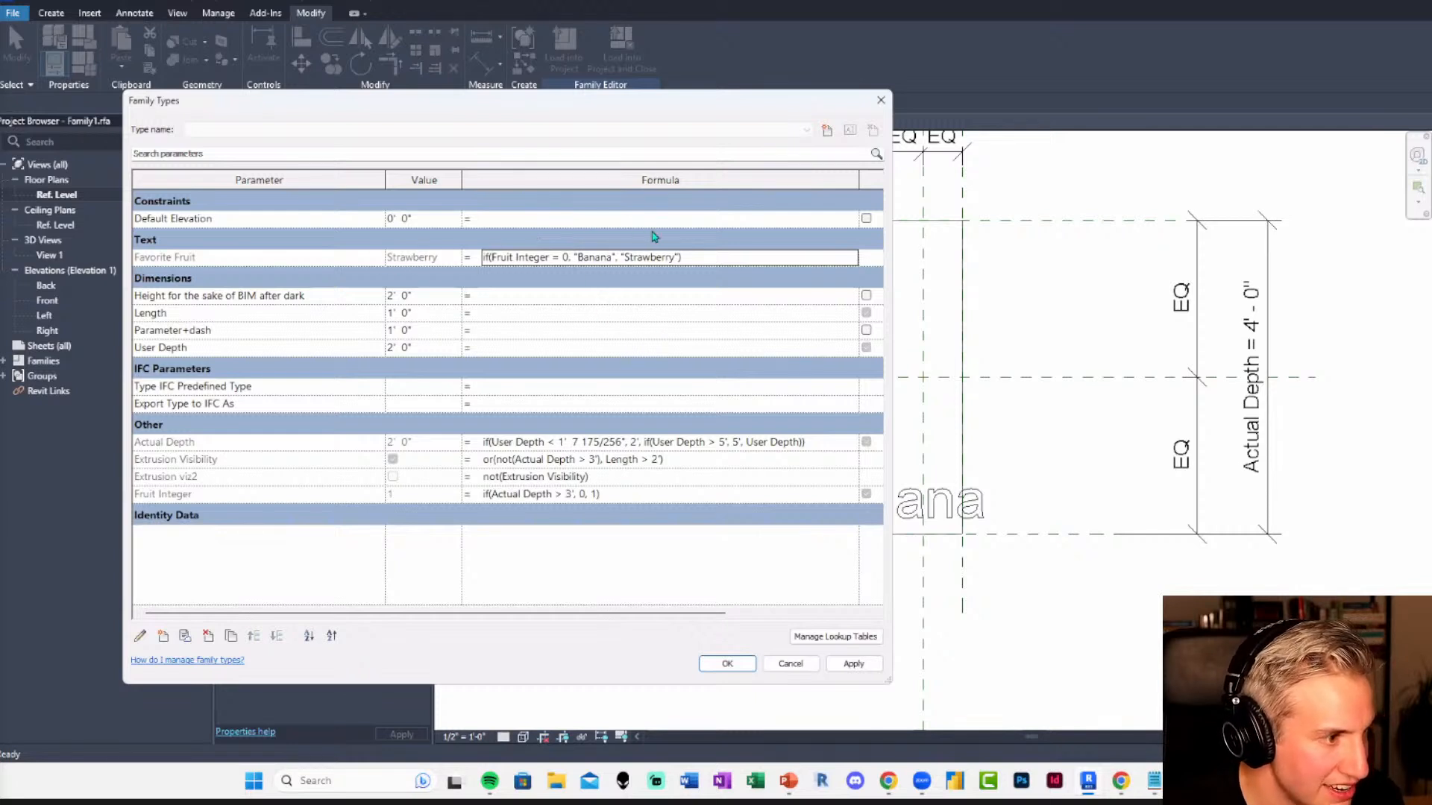
Try the User Depth parameter at 3' and set it to 4'.
left_click(424, 347)
type("3")
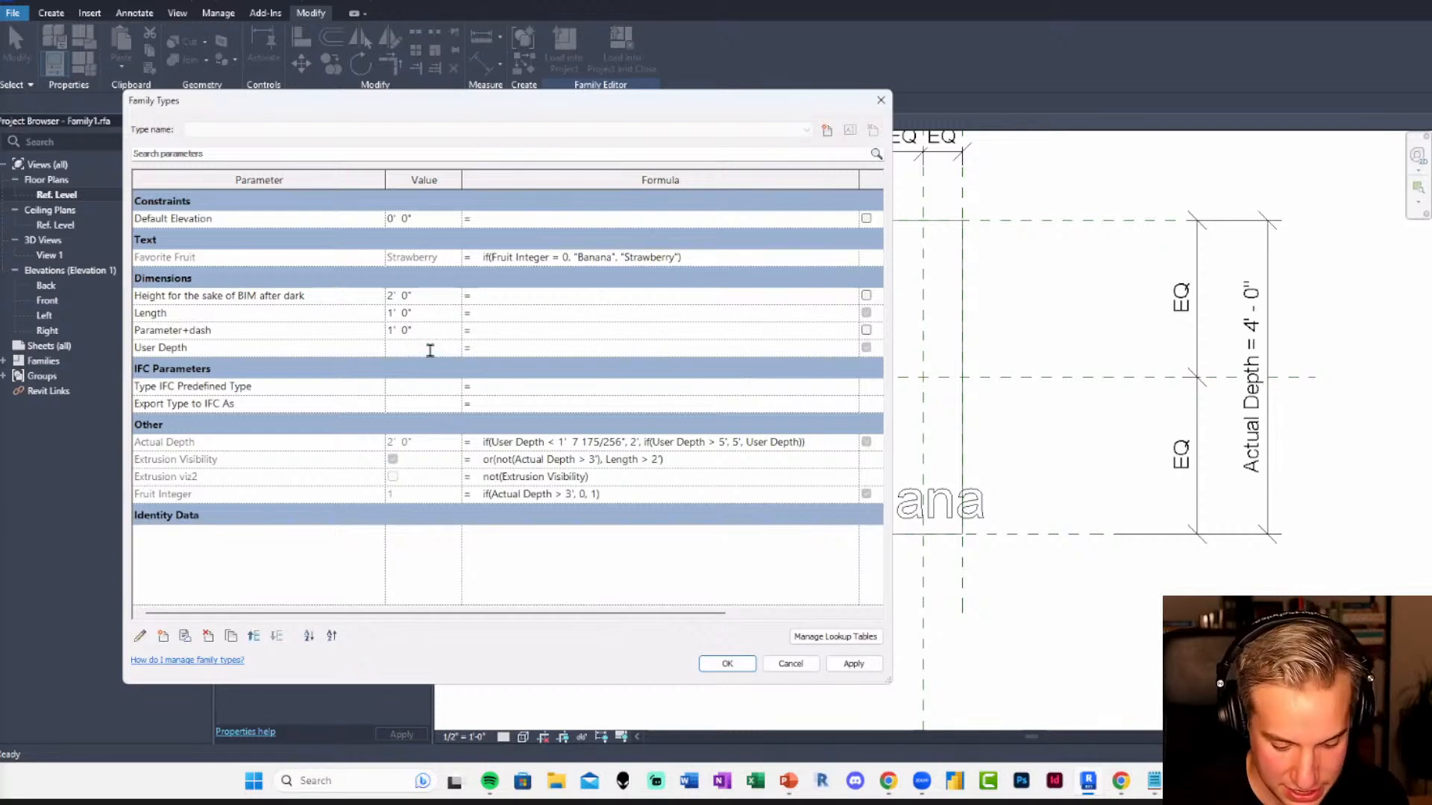
key("Return")
left_click(421, 347)
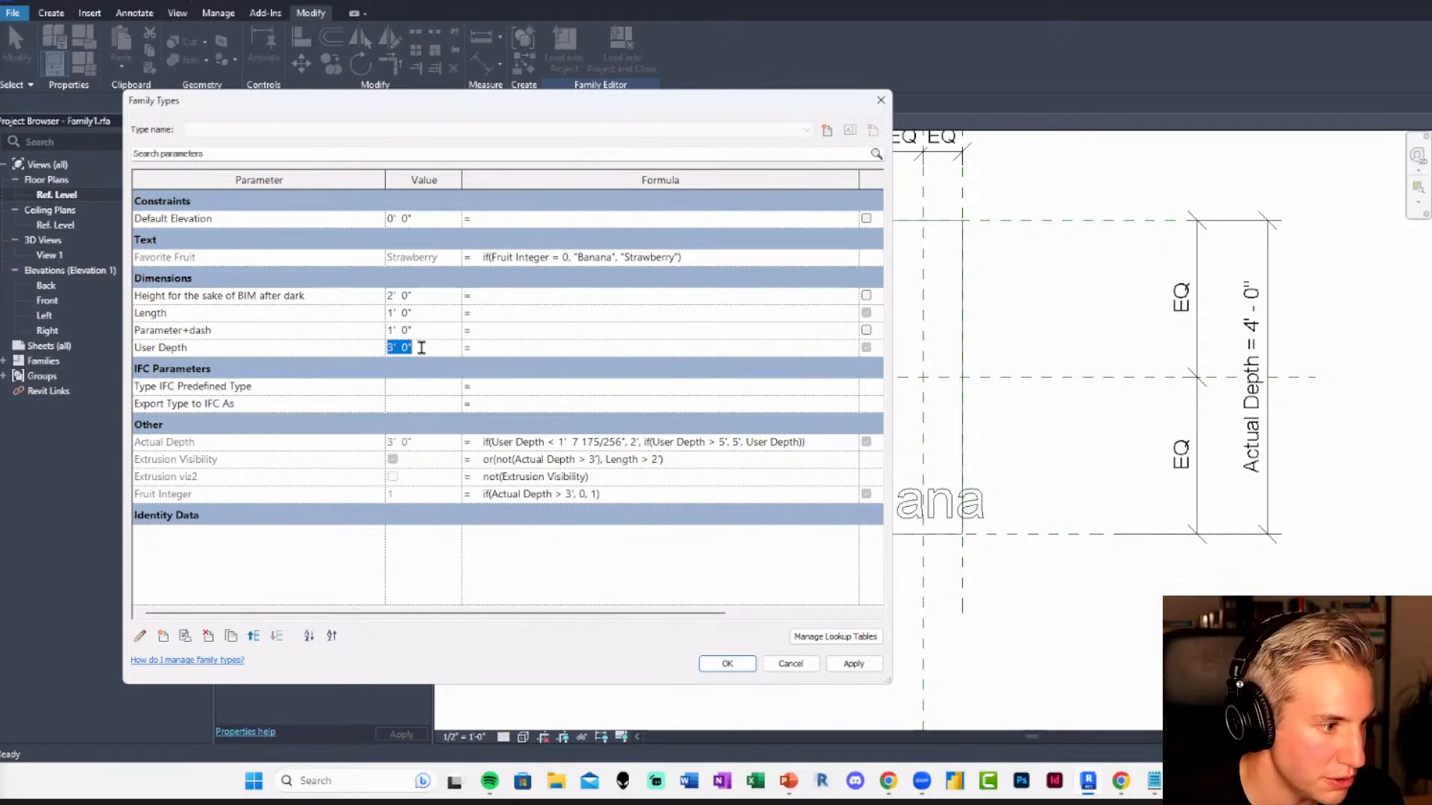
type("4")
key("Return")
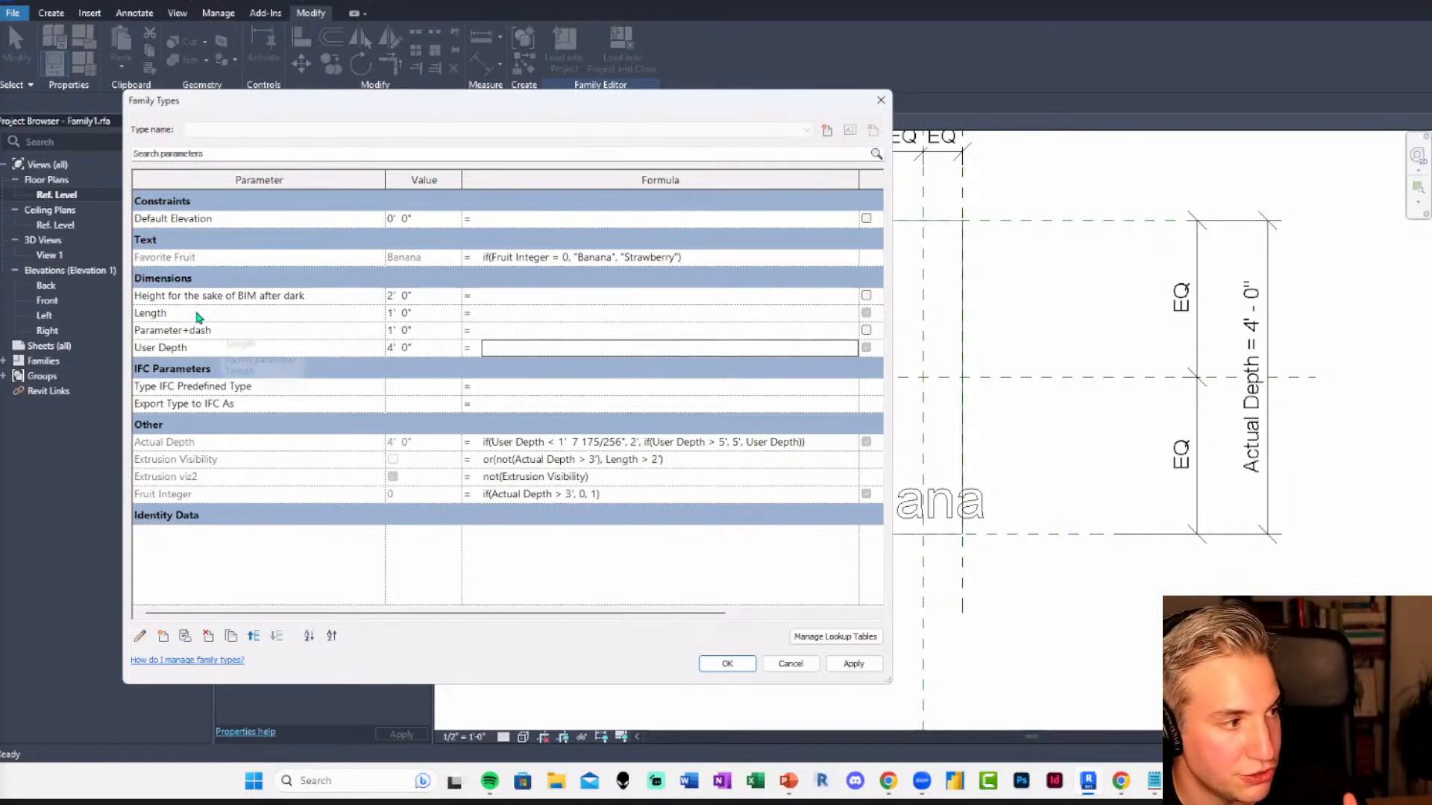
Give the Length parameter the formula if(Fruit Integer=1,1',4').
left_click(495, 318)
left_click(510, 279)
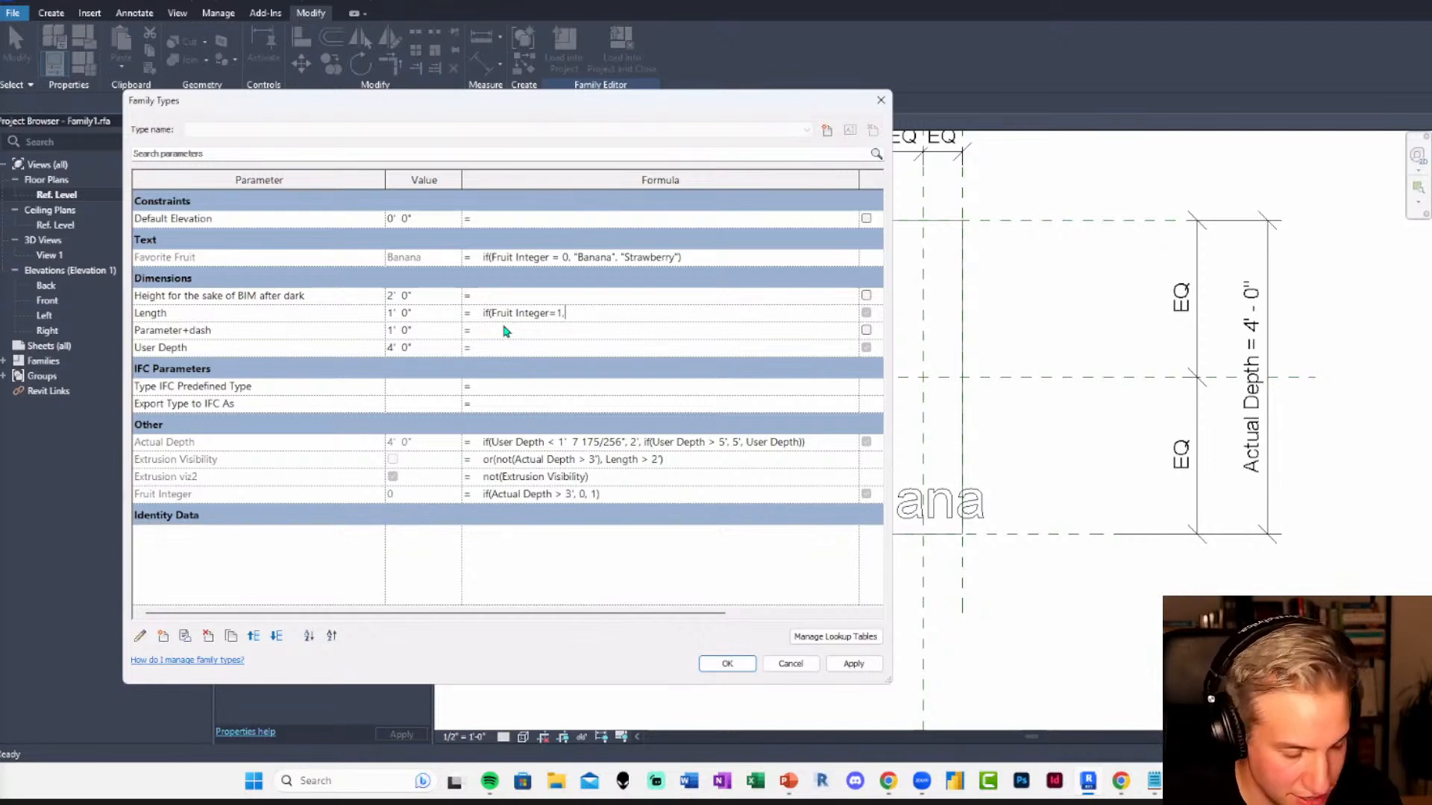
type("4'")
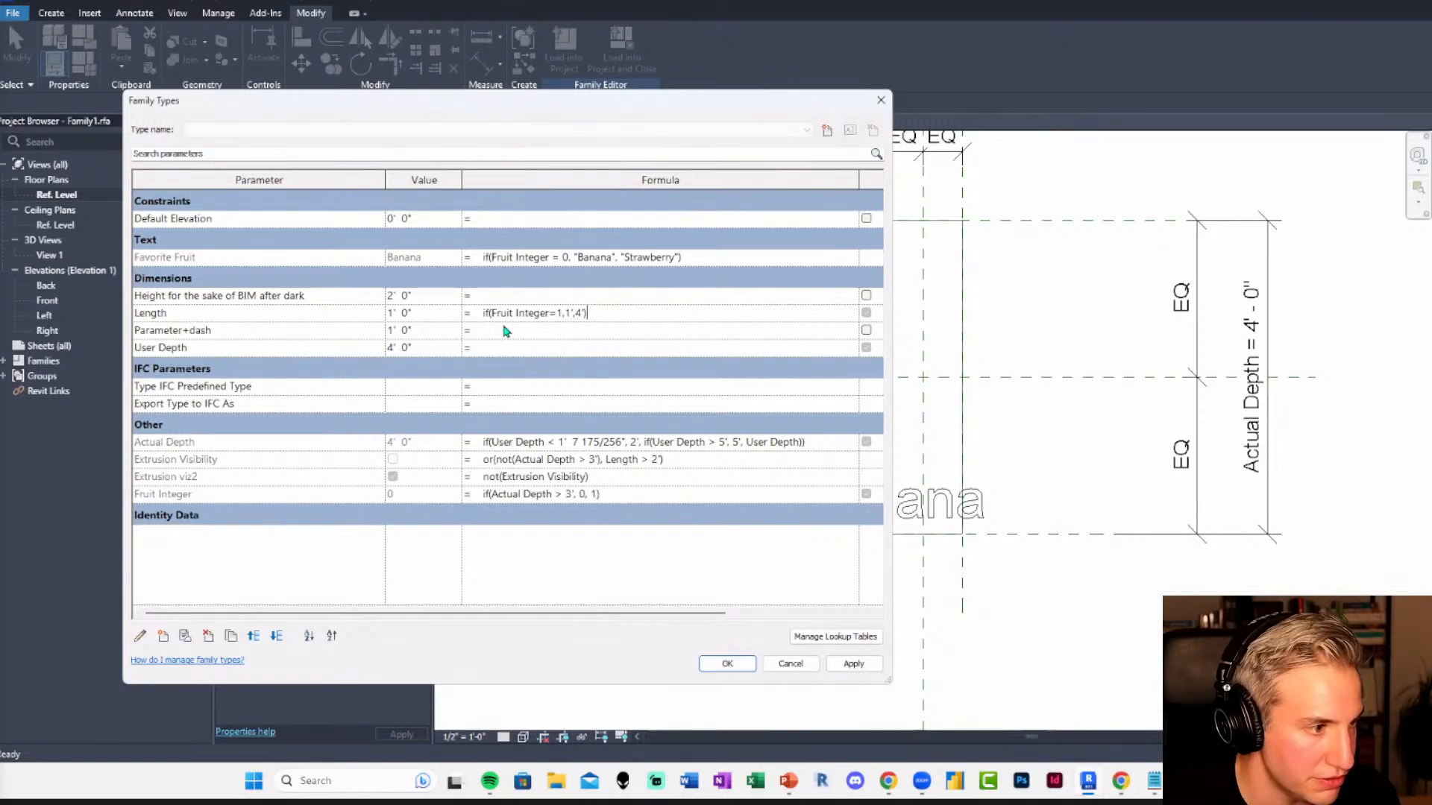
key("Tab")
left_click_drag(438, 614, 240, 610)
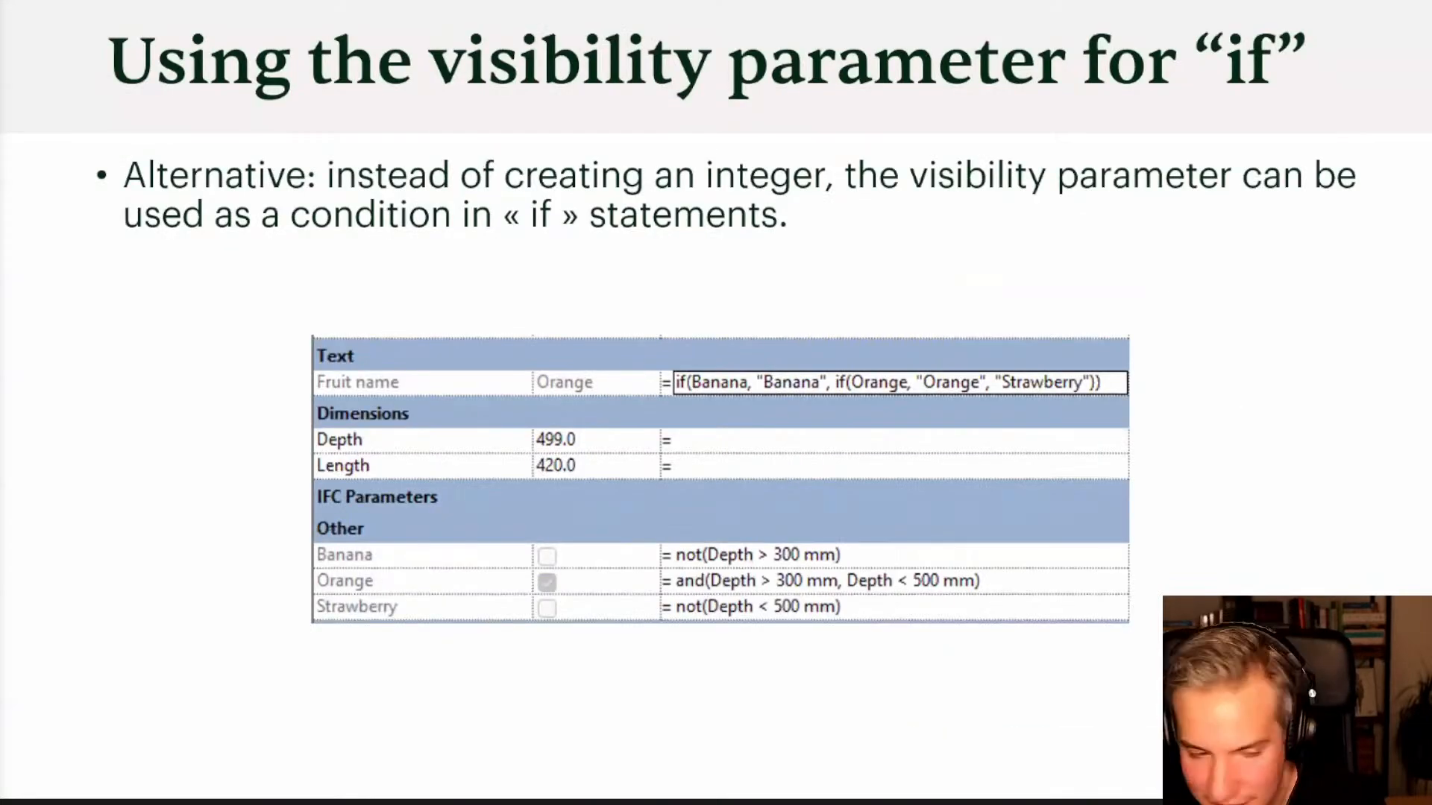
key("Right")
key("Right")
key("Left")
key("Right")
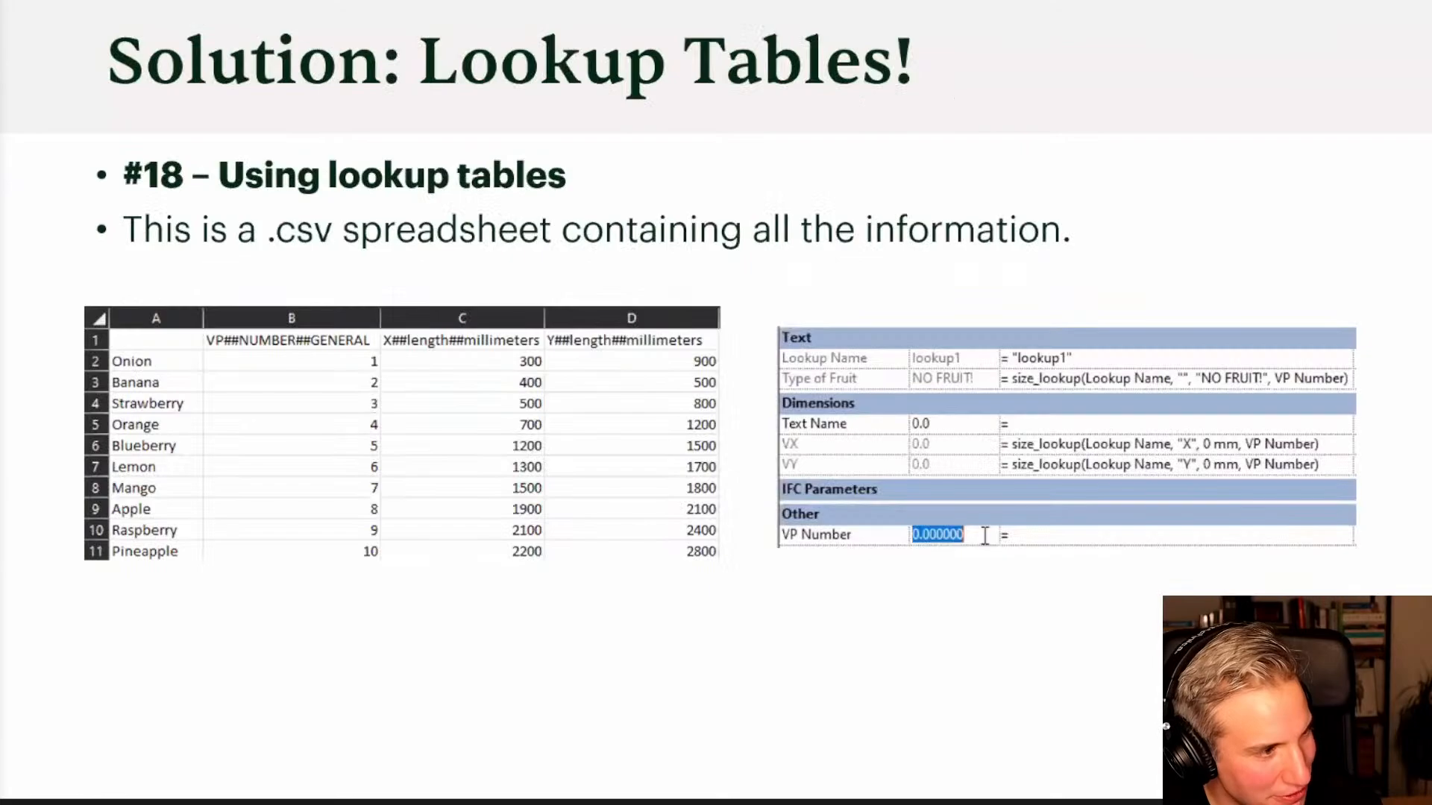
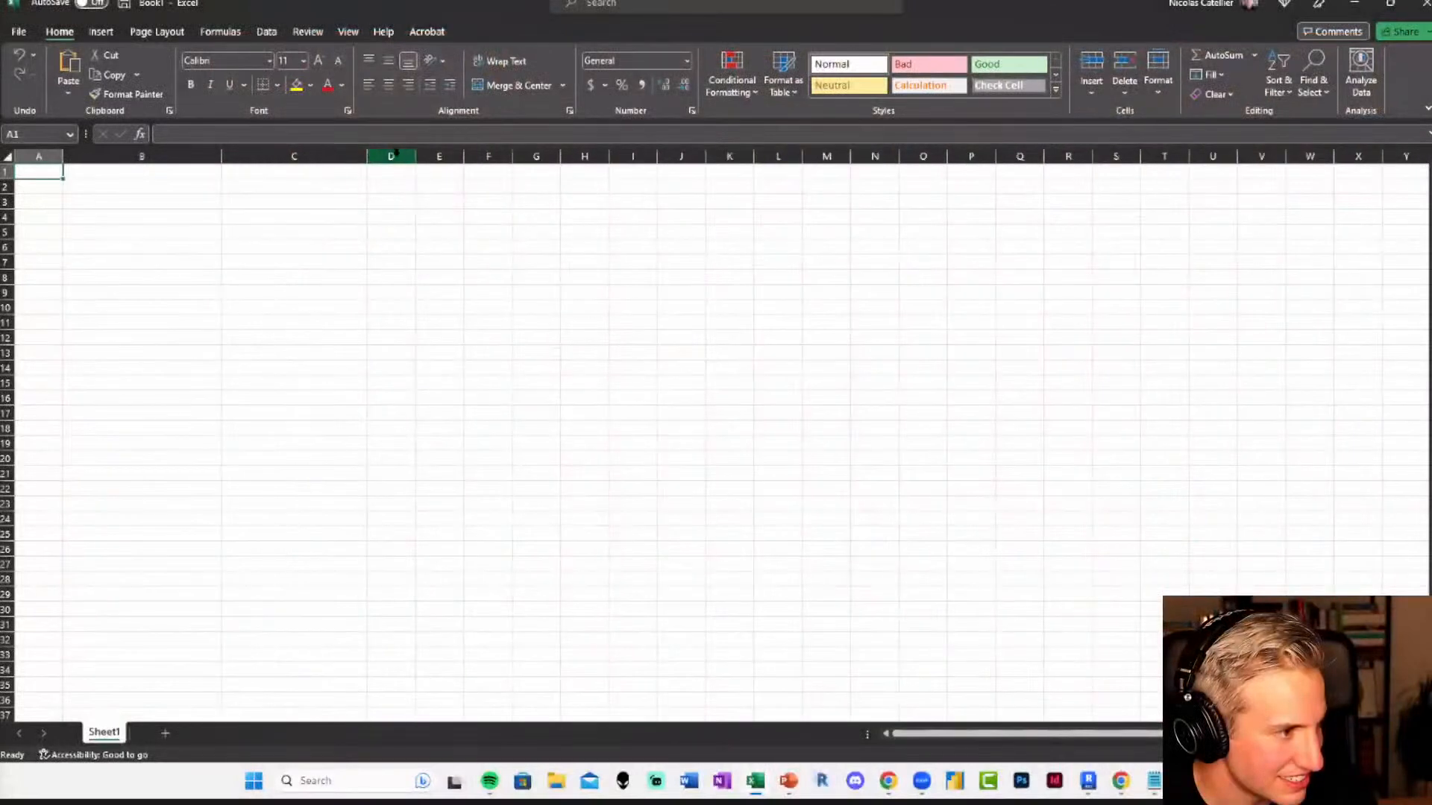
In the blank Excel workbook, widen column A and list Negroni, Manhattan, Martini and Old Fashioned in cells A1 to A4.
left_click_drag(63, 157, 201, 157)
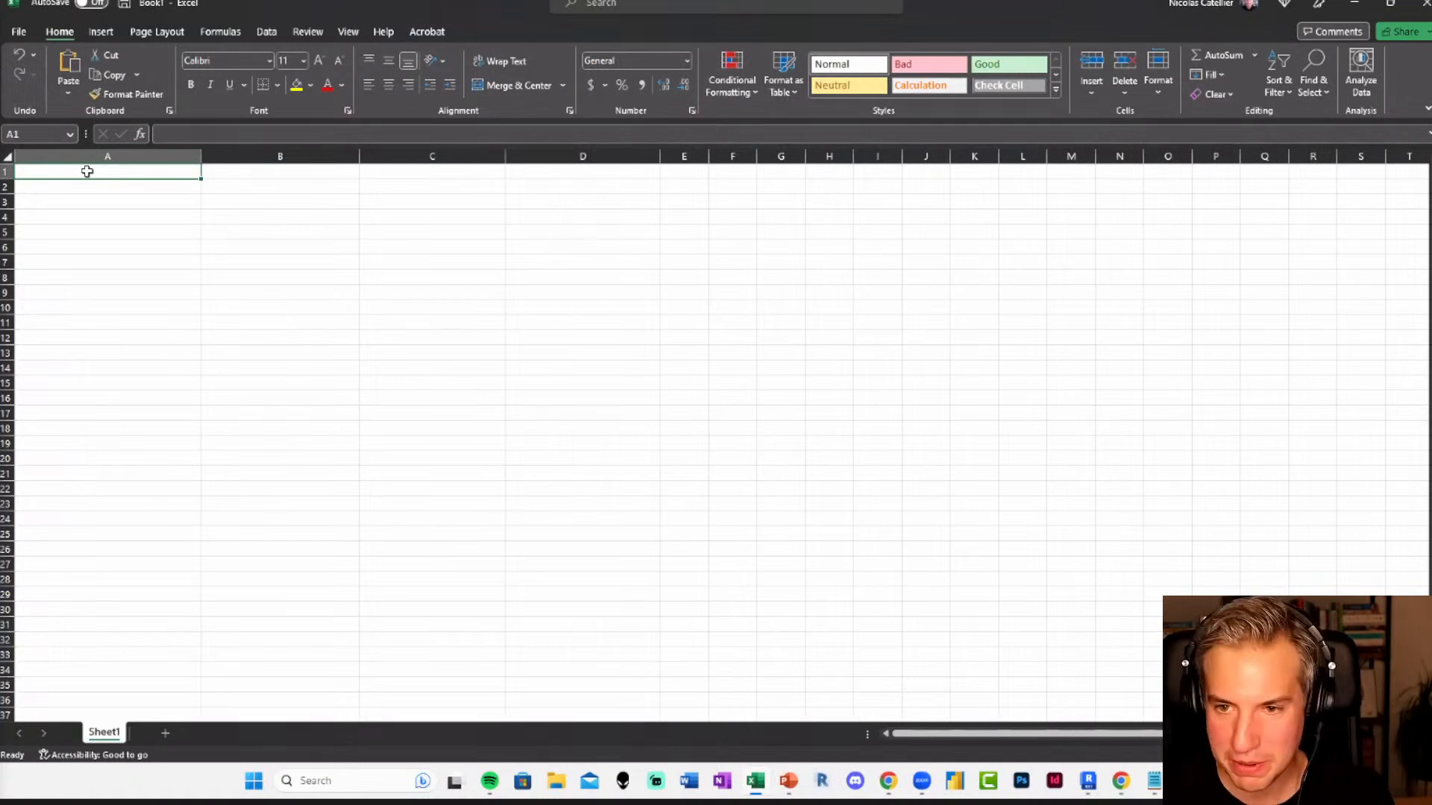
type("Negroni")
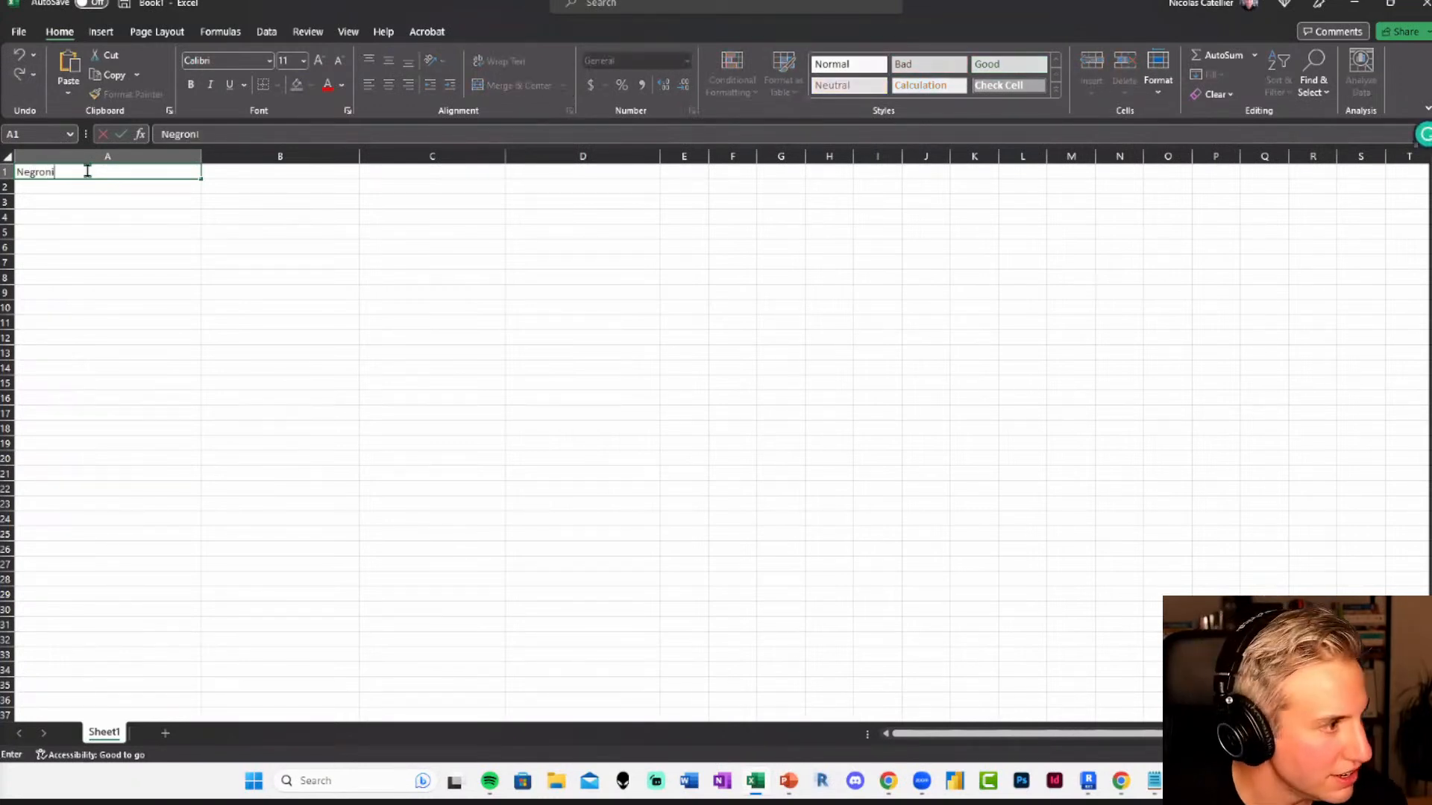
key("Return")
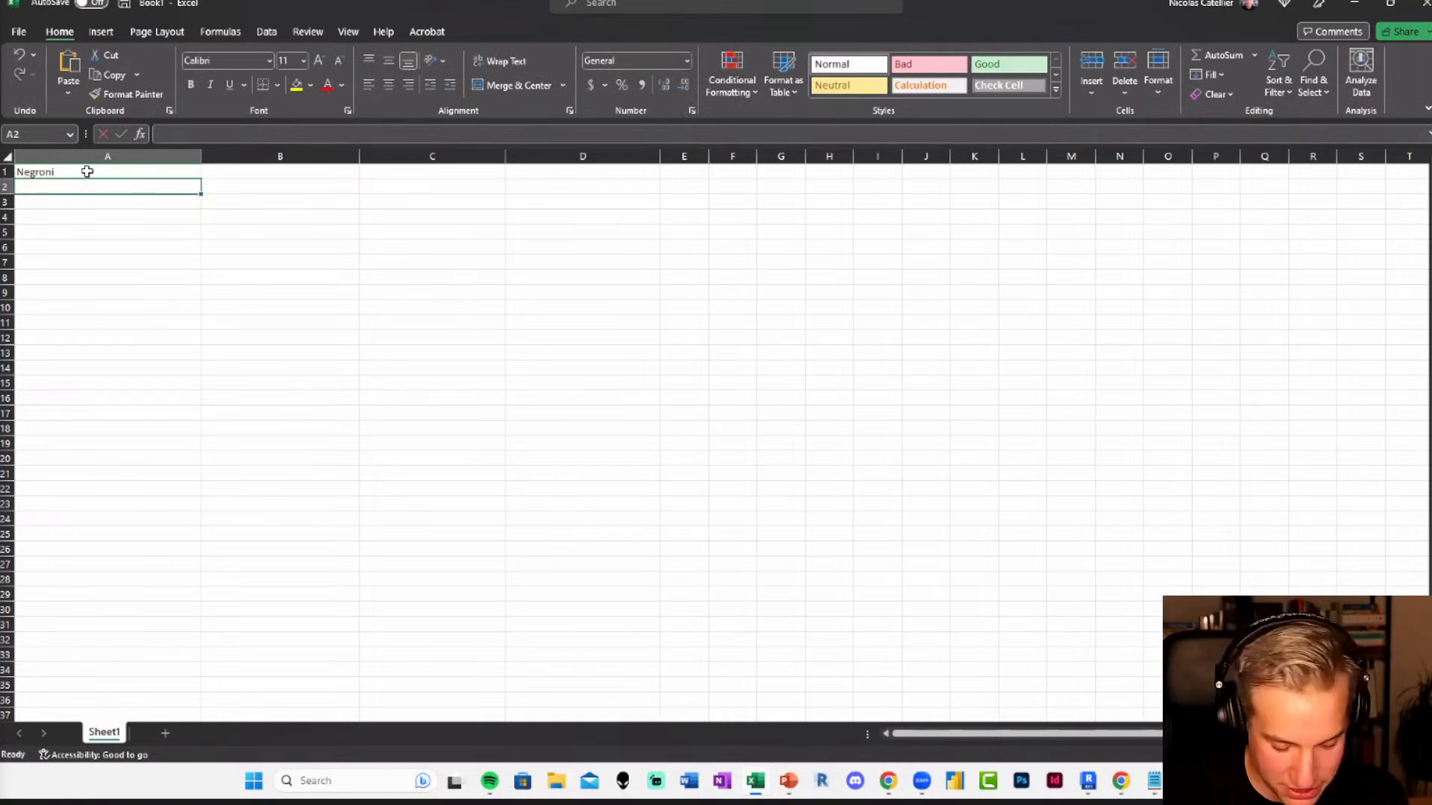
type("Manhanttan")
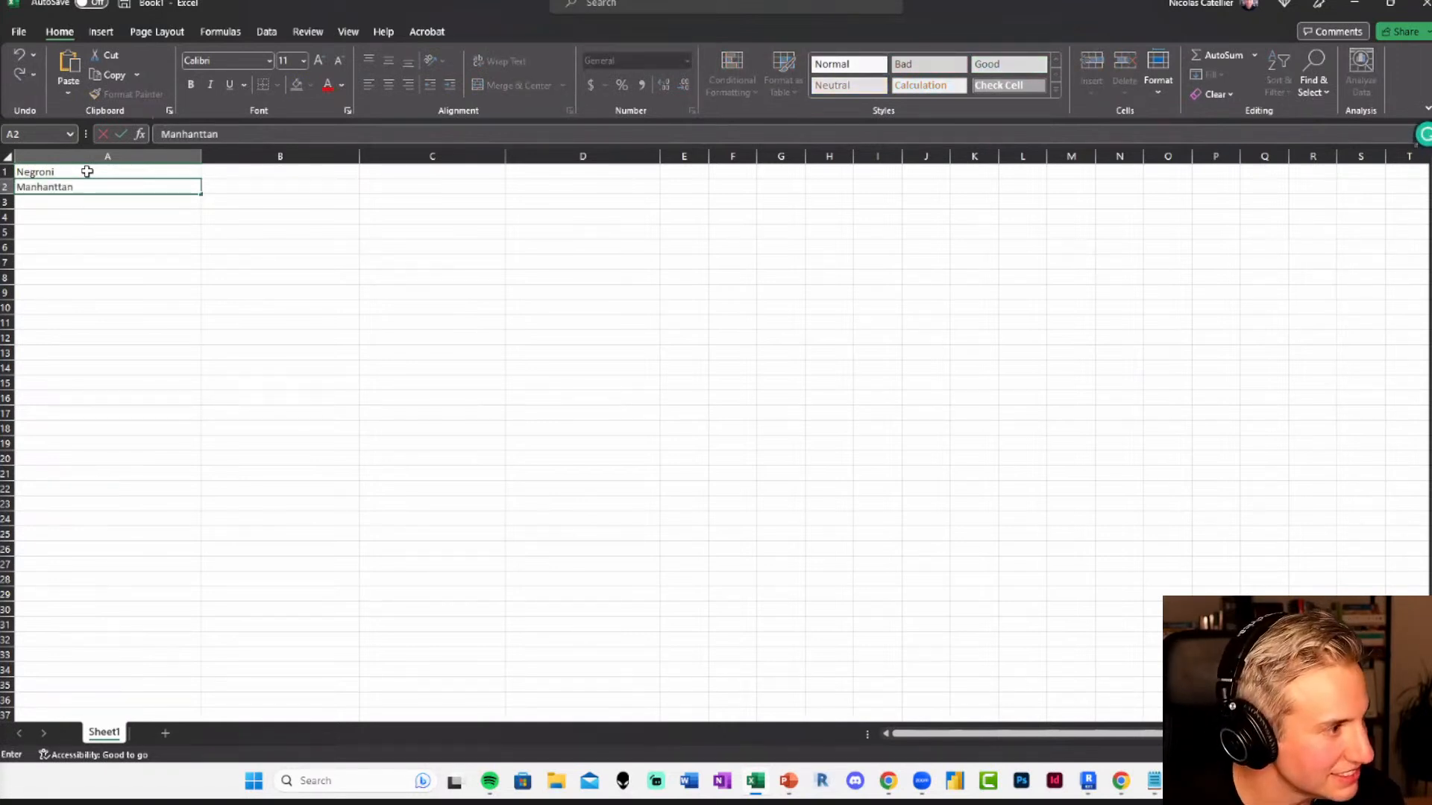
key("ctrl+Return")
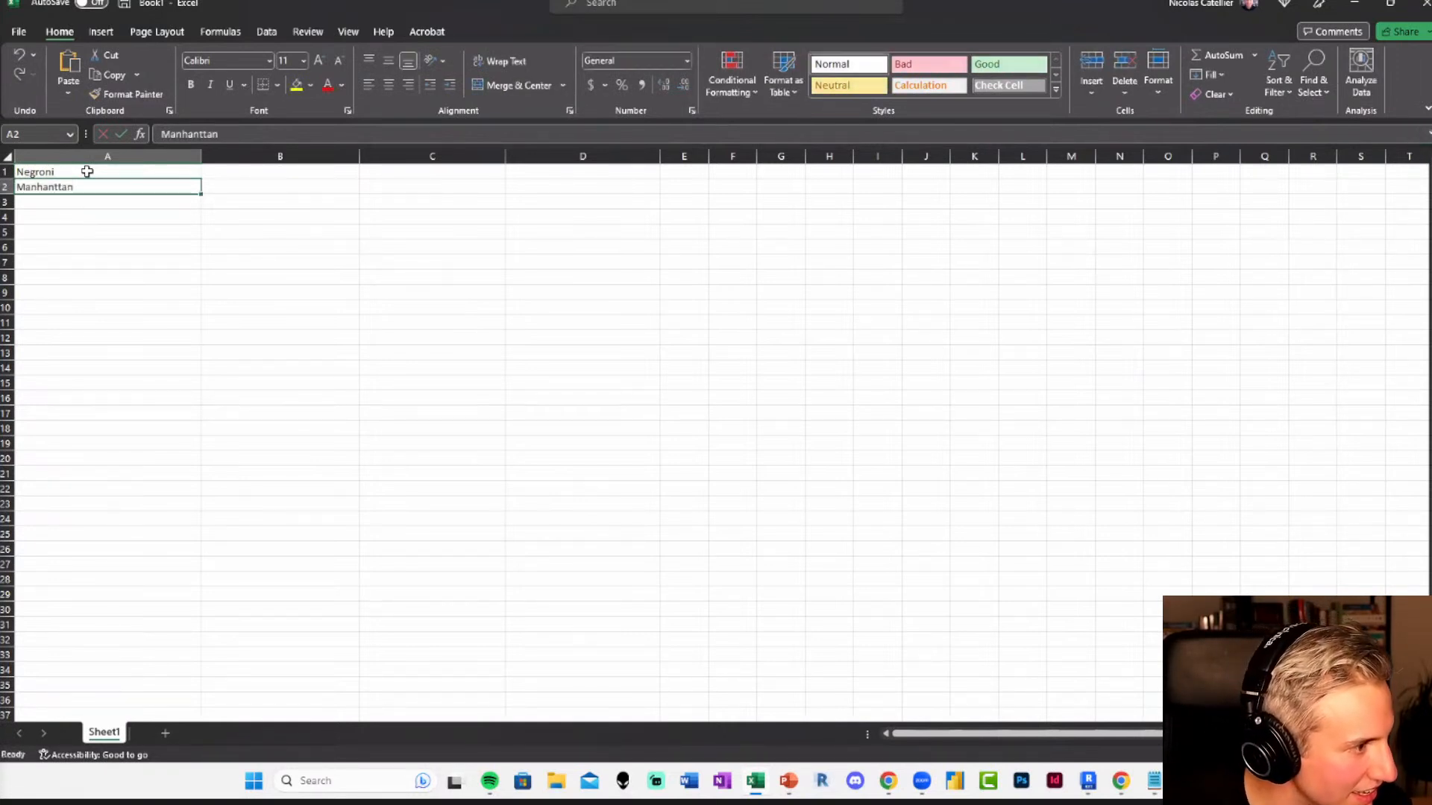
double_click(50, 187)
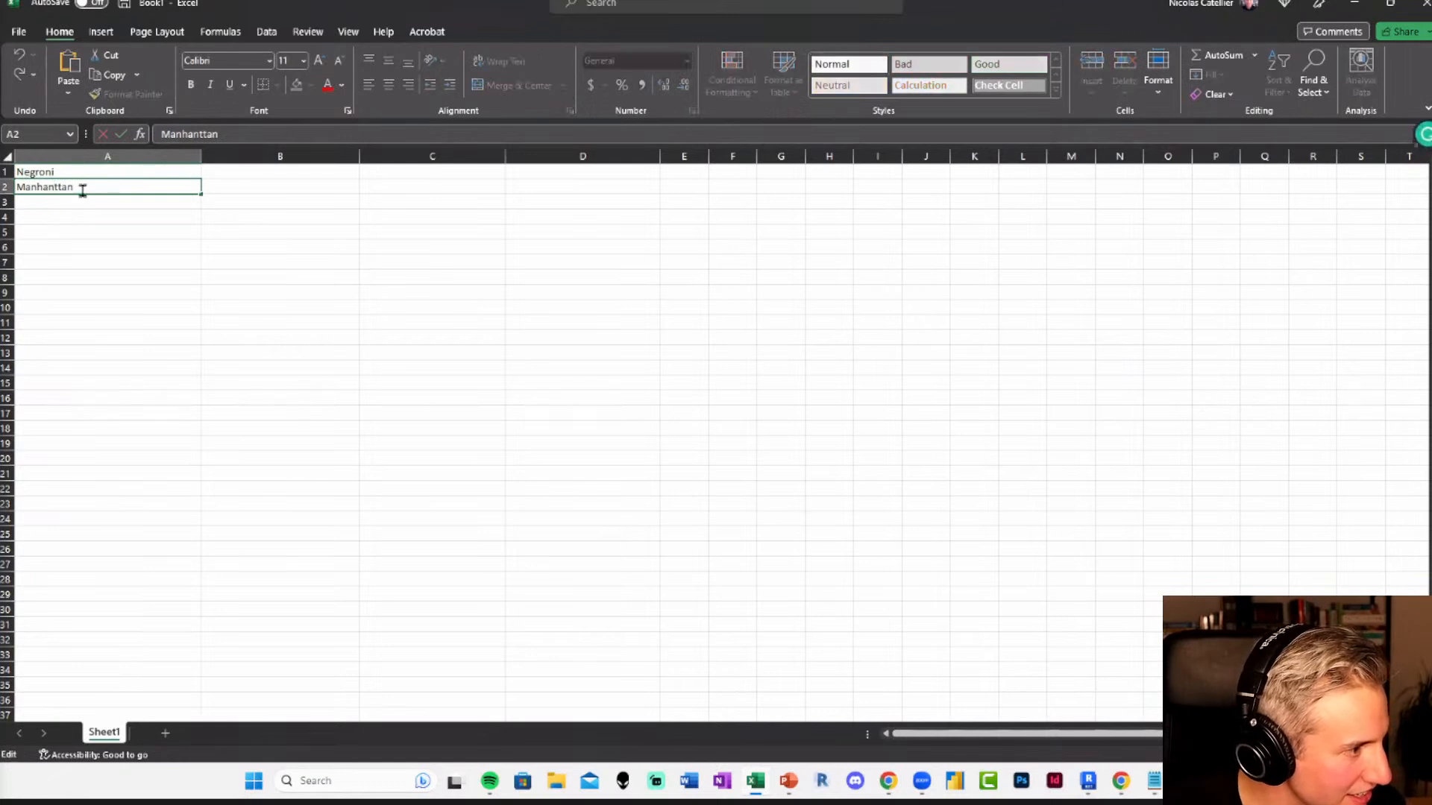
key("BackSpace")
key("Return")
type("Martini")
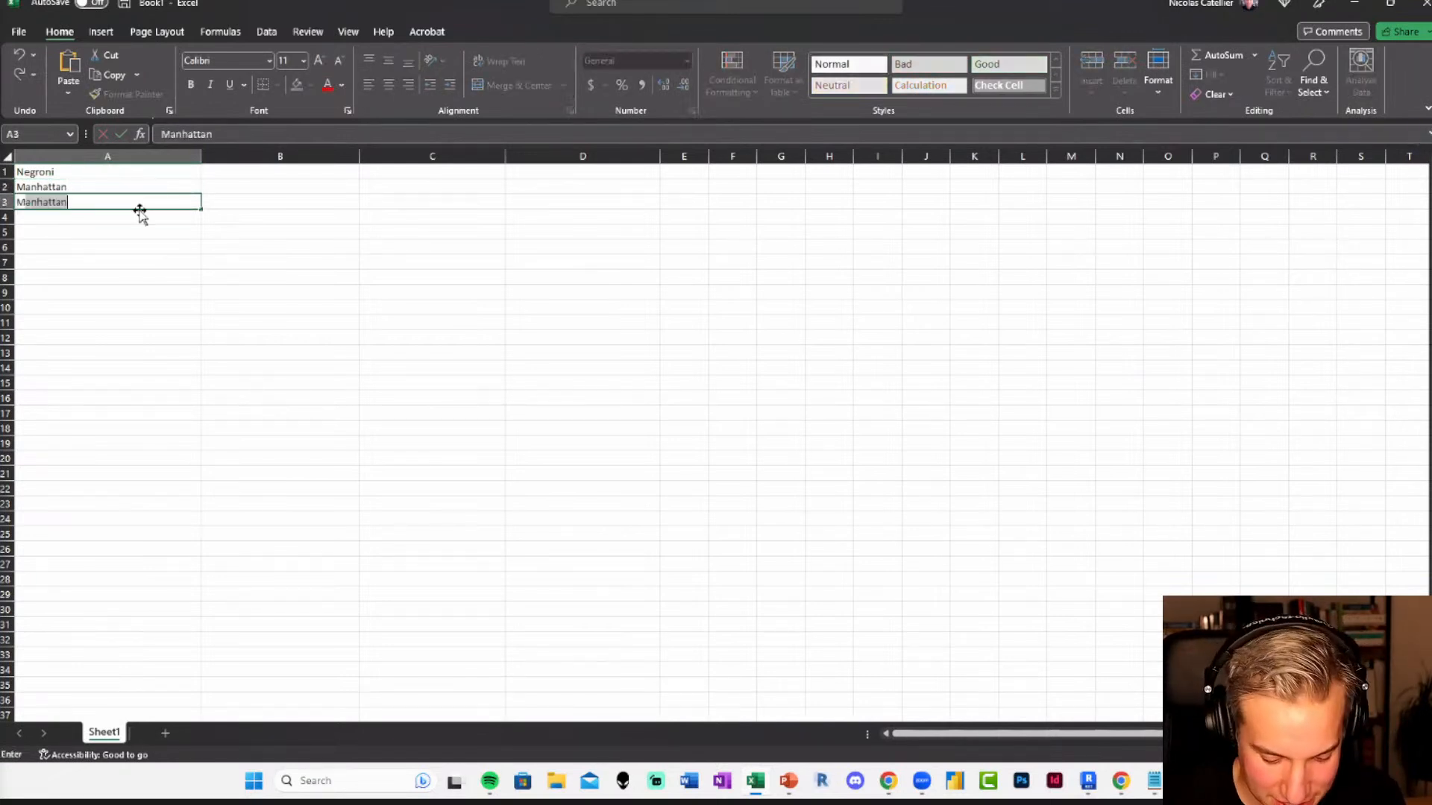
key("Return")
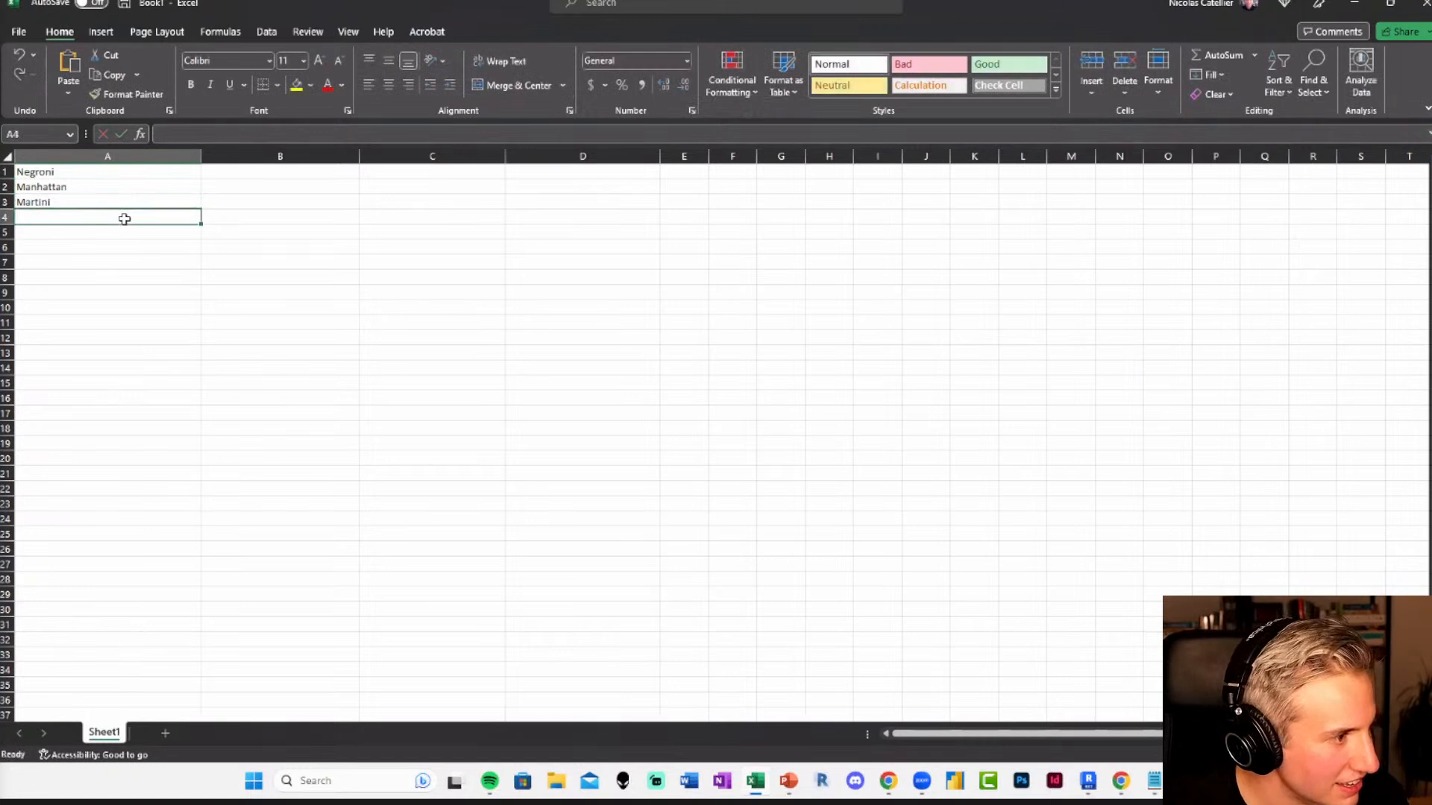
type("Old Fashioned")
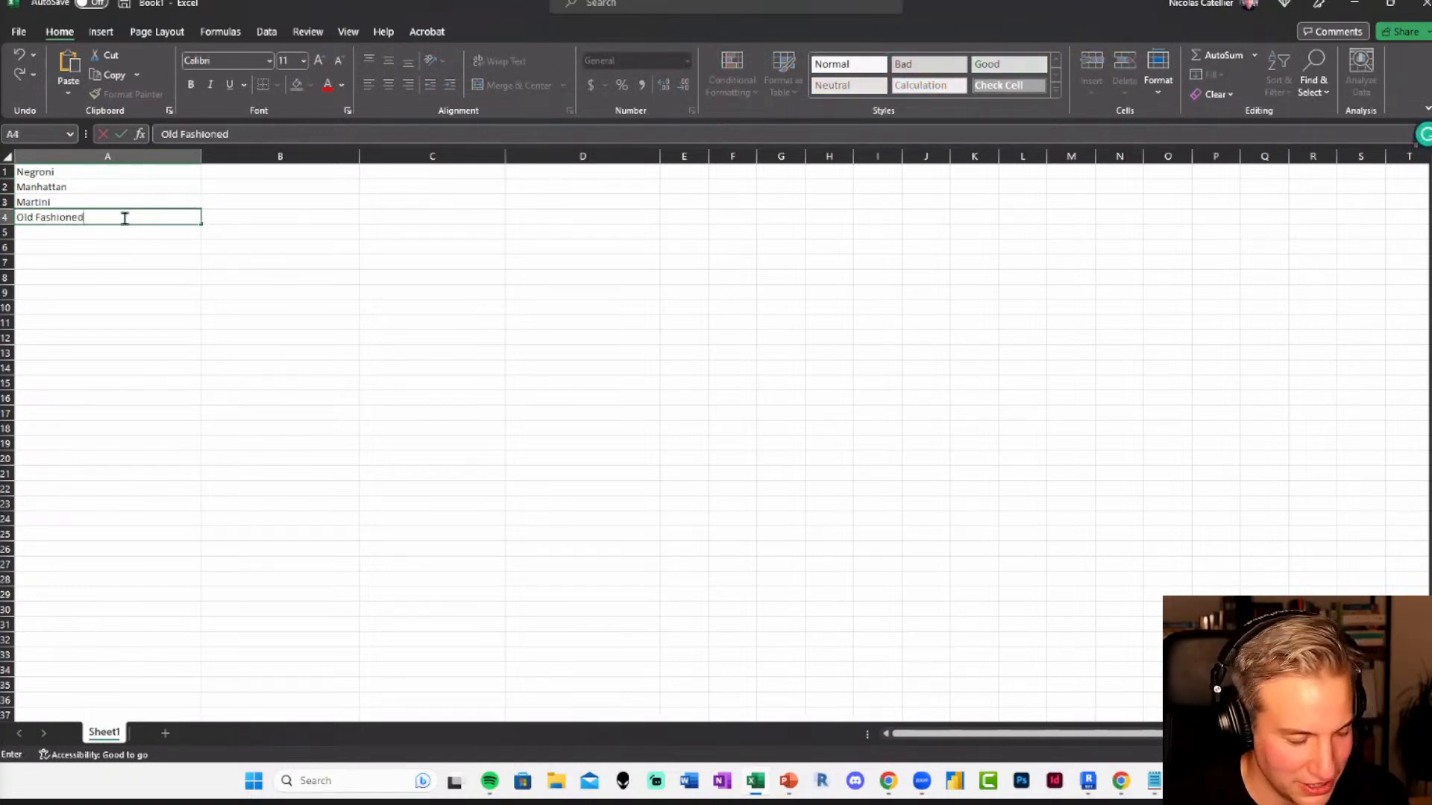
left_click(281, 216)
Move the list of cocktail names down one row to cells A2 to A5, leaving A1 blank.
left_click(266, 172)
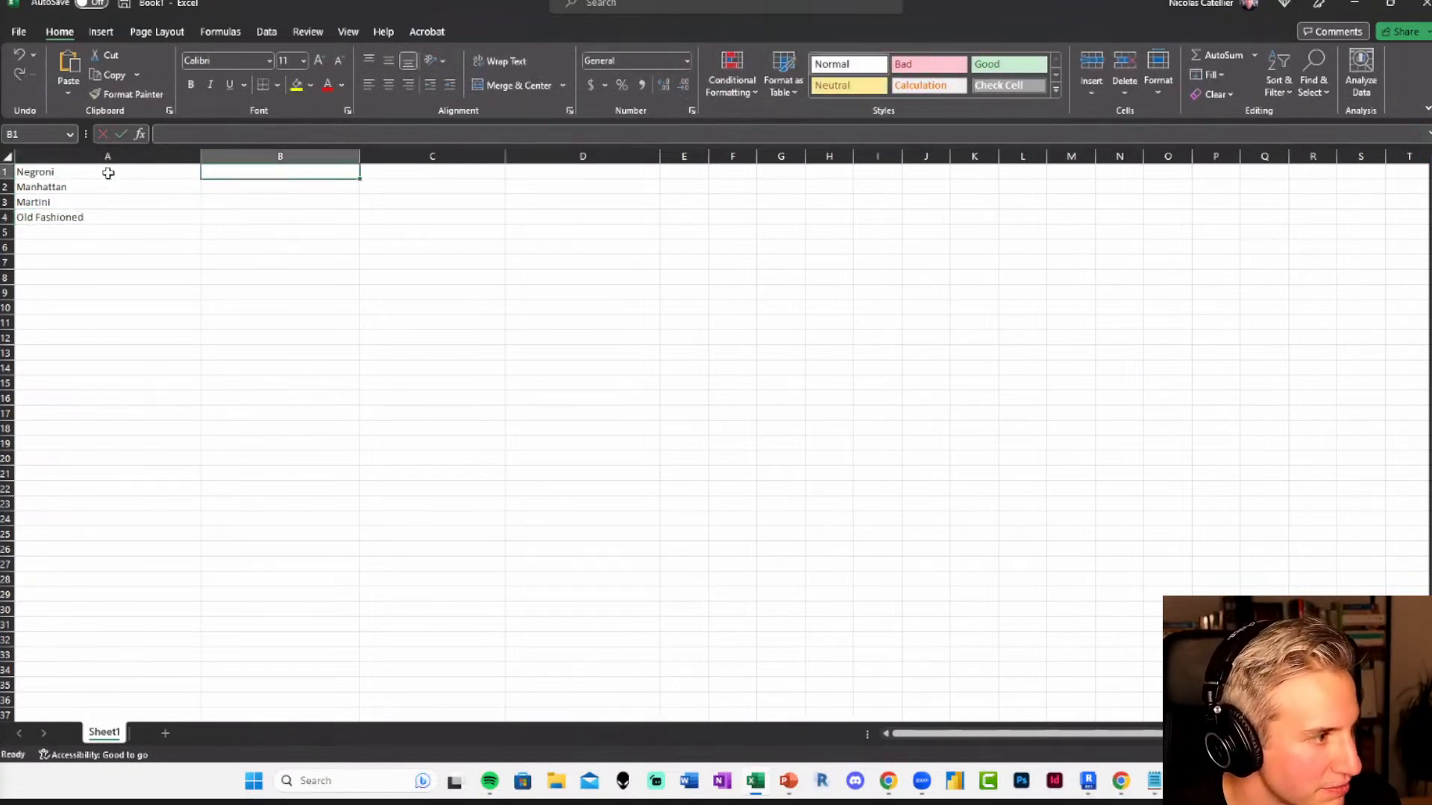
left_click_drag(109, 172, 101, 217)
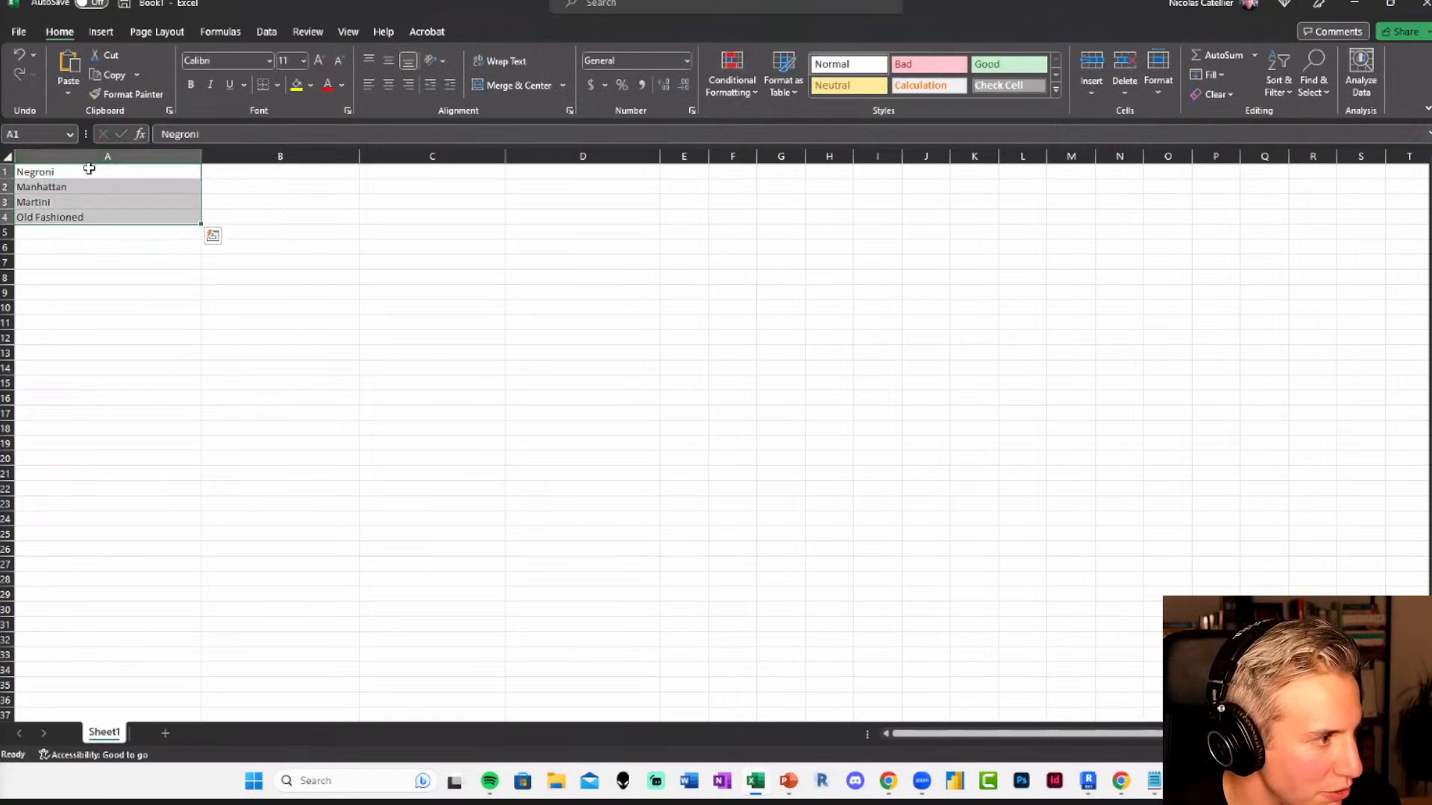
left_click_drag(86, 167, 86, 185)
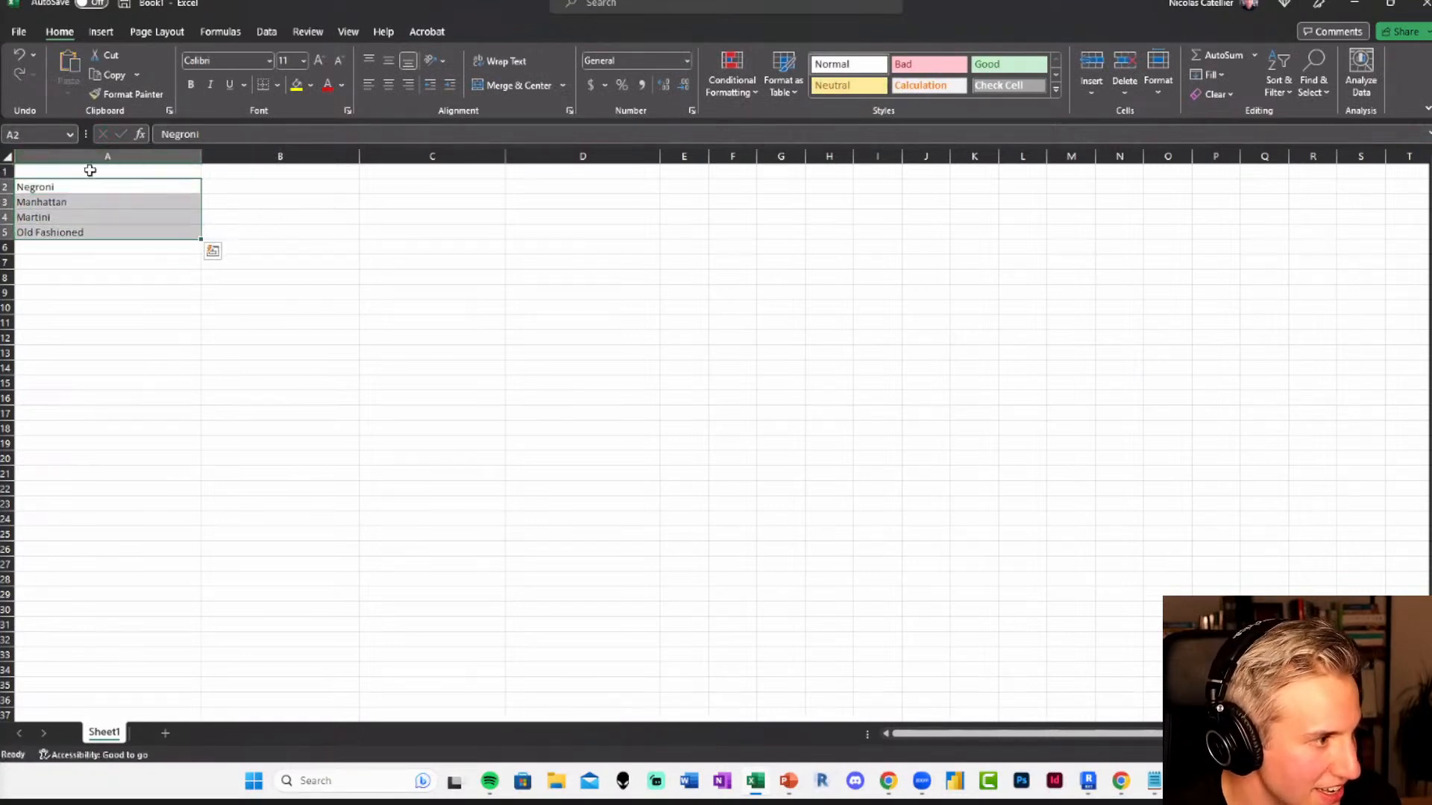
left_click(102, 171)
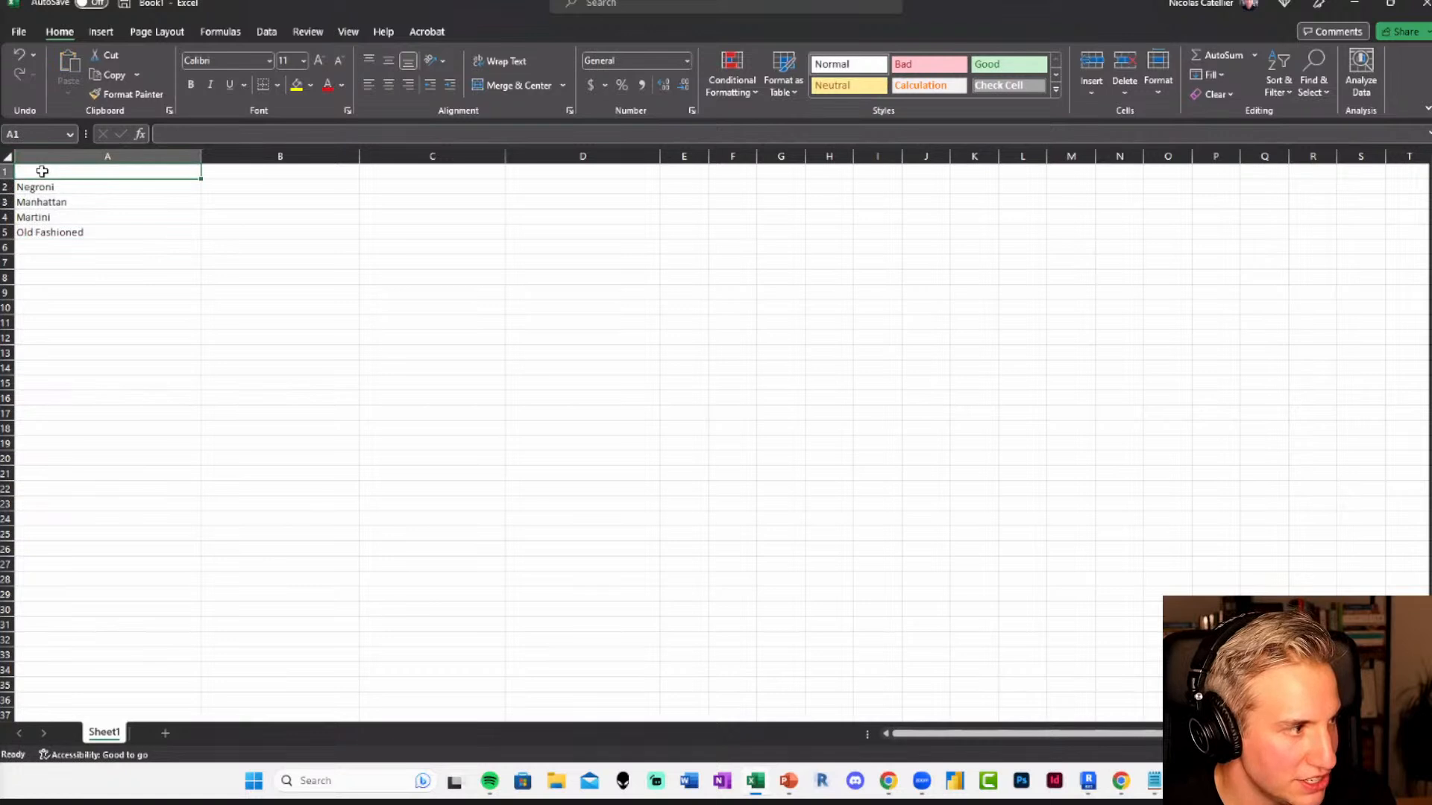
Enter the header COCKTAIL_ID##NUMBER##GENERAL in cell B1, checking the syntax on the presentation slide, and widen column B to fit it.
left_click(237, 173)
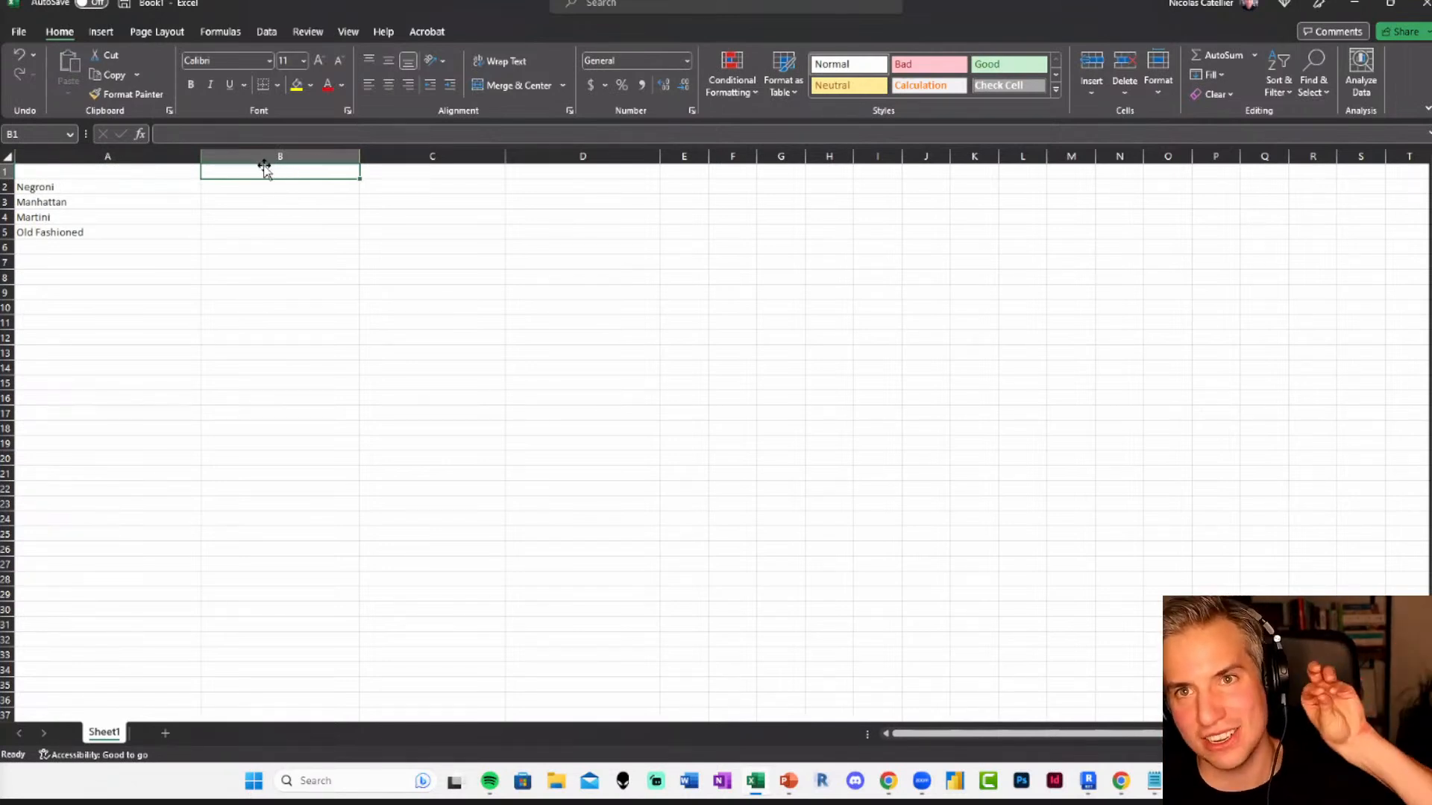
left_click(245, 155)
left_click(315, 174)
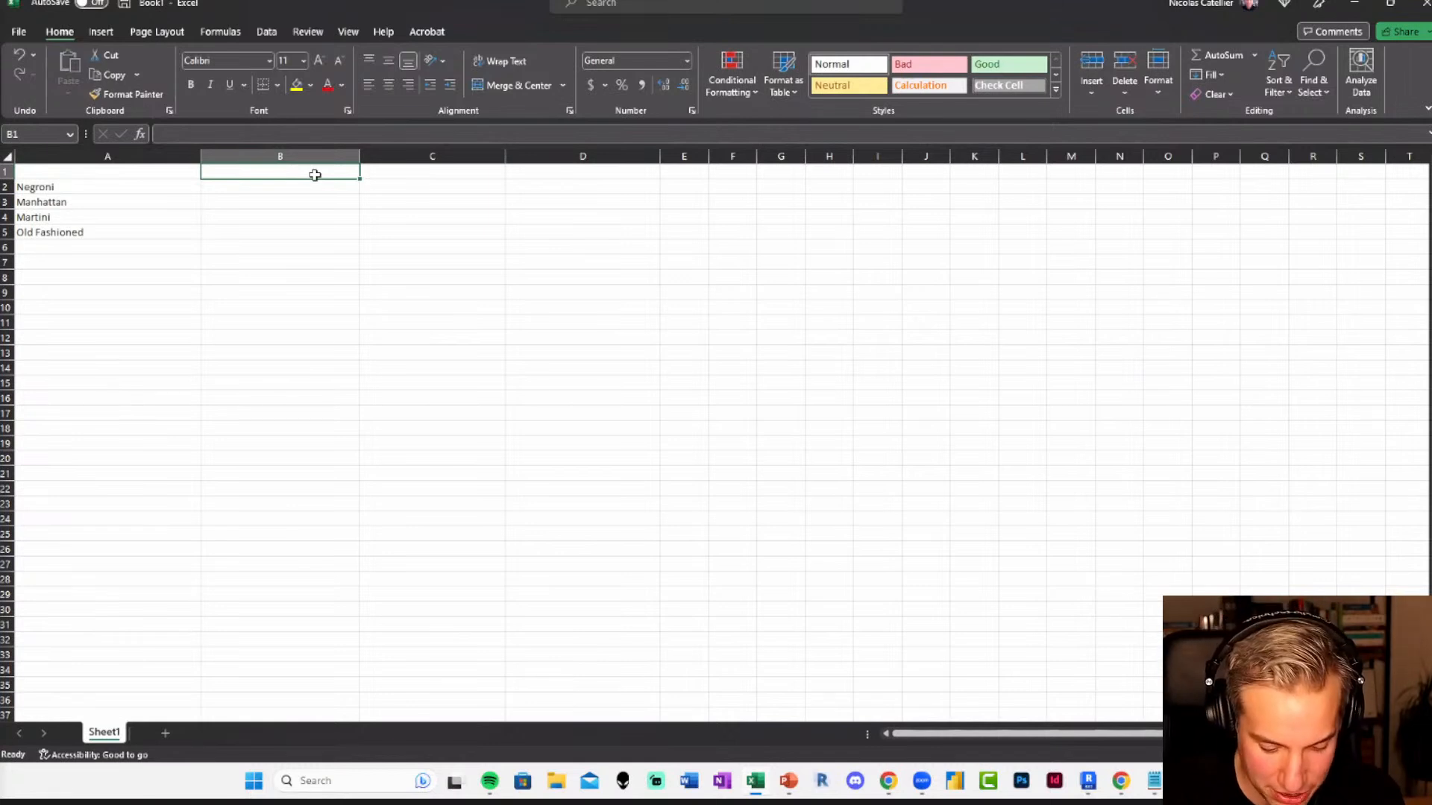
type("COCKTIAL")
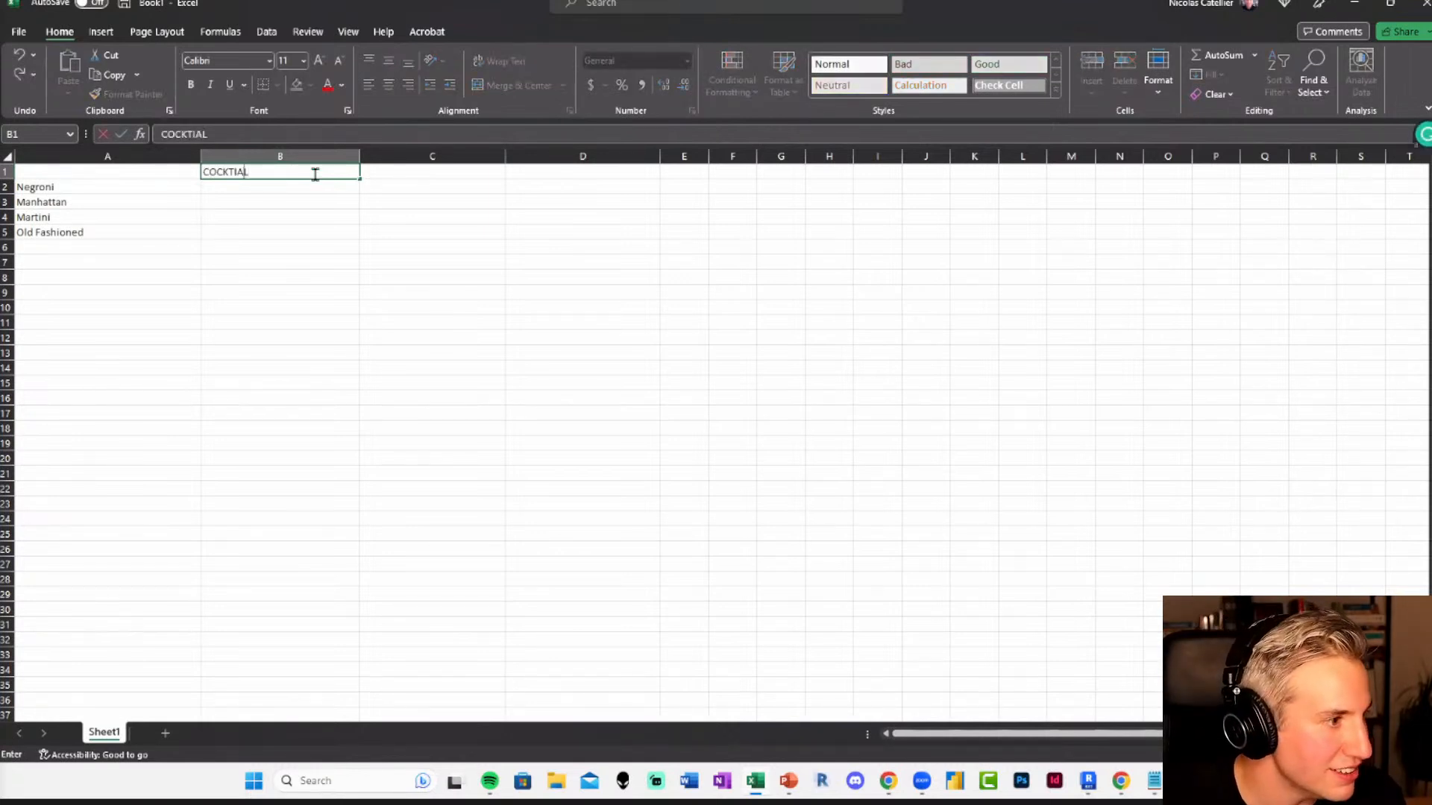
key("BackSpace")
key("BackSpace")
key("BackSpace")
type("AIL_ID##")
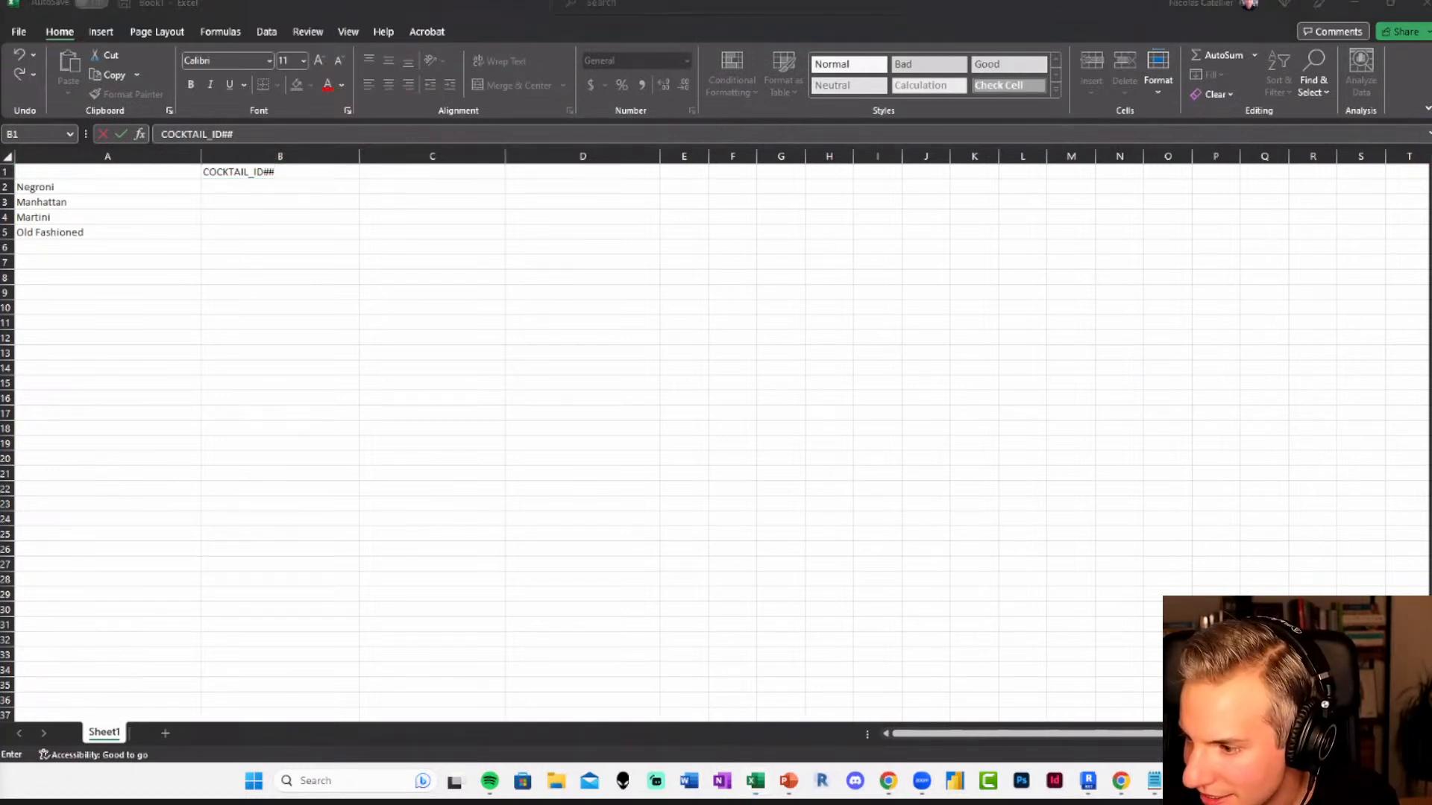
key("alt+Tab")
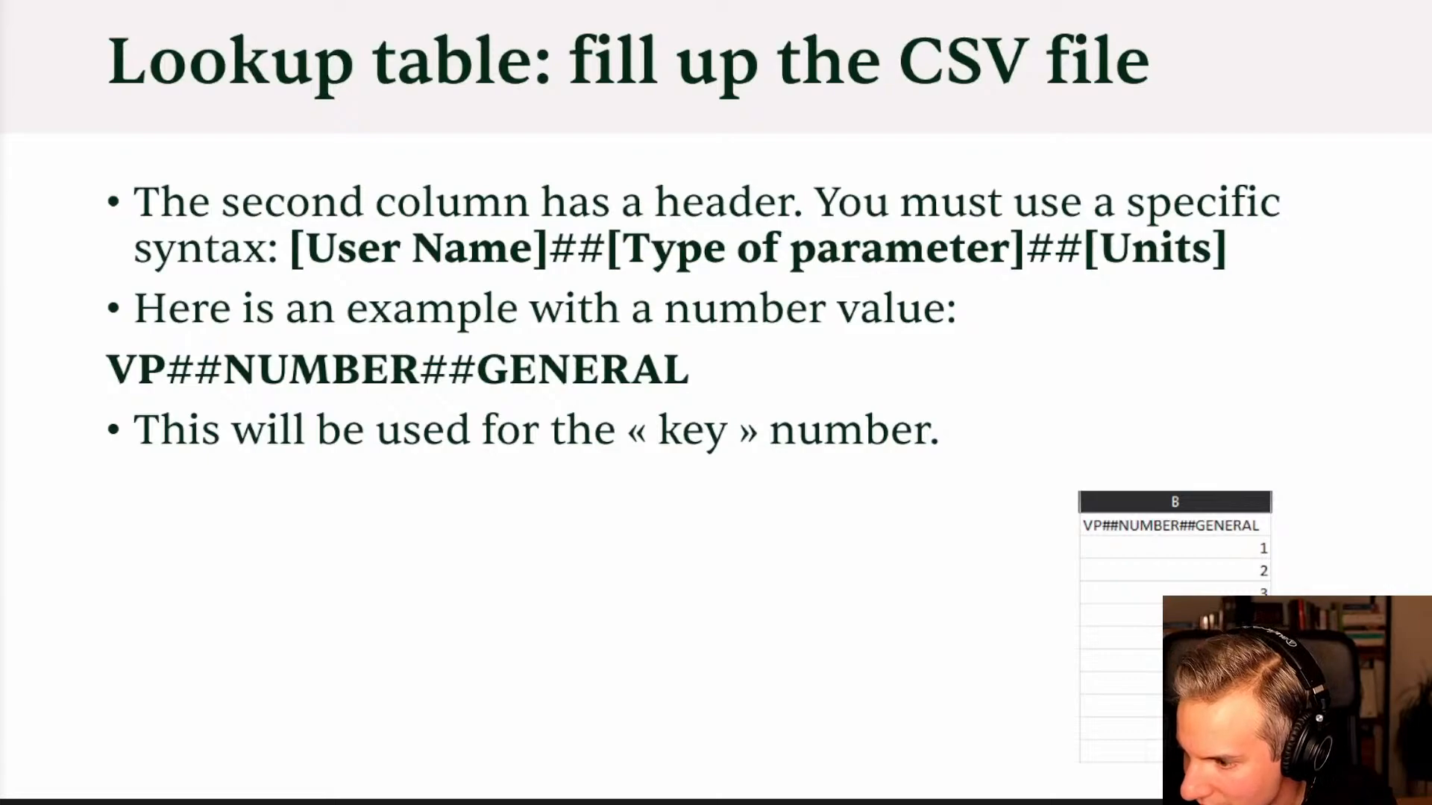
key("alt+Tab")
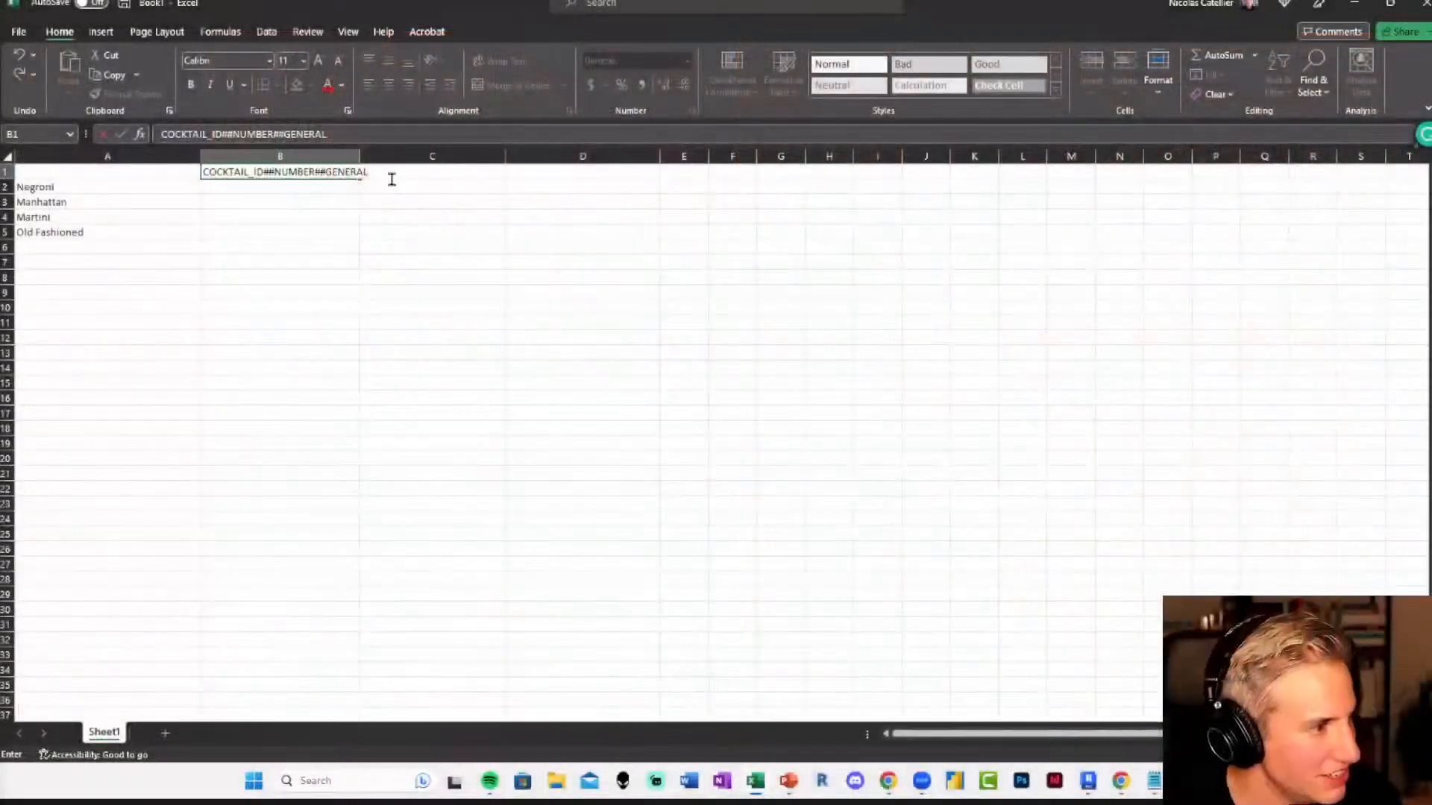
left_click(392, 187)
left_click_drag(372, 156, 382, 156)
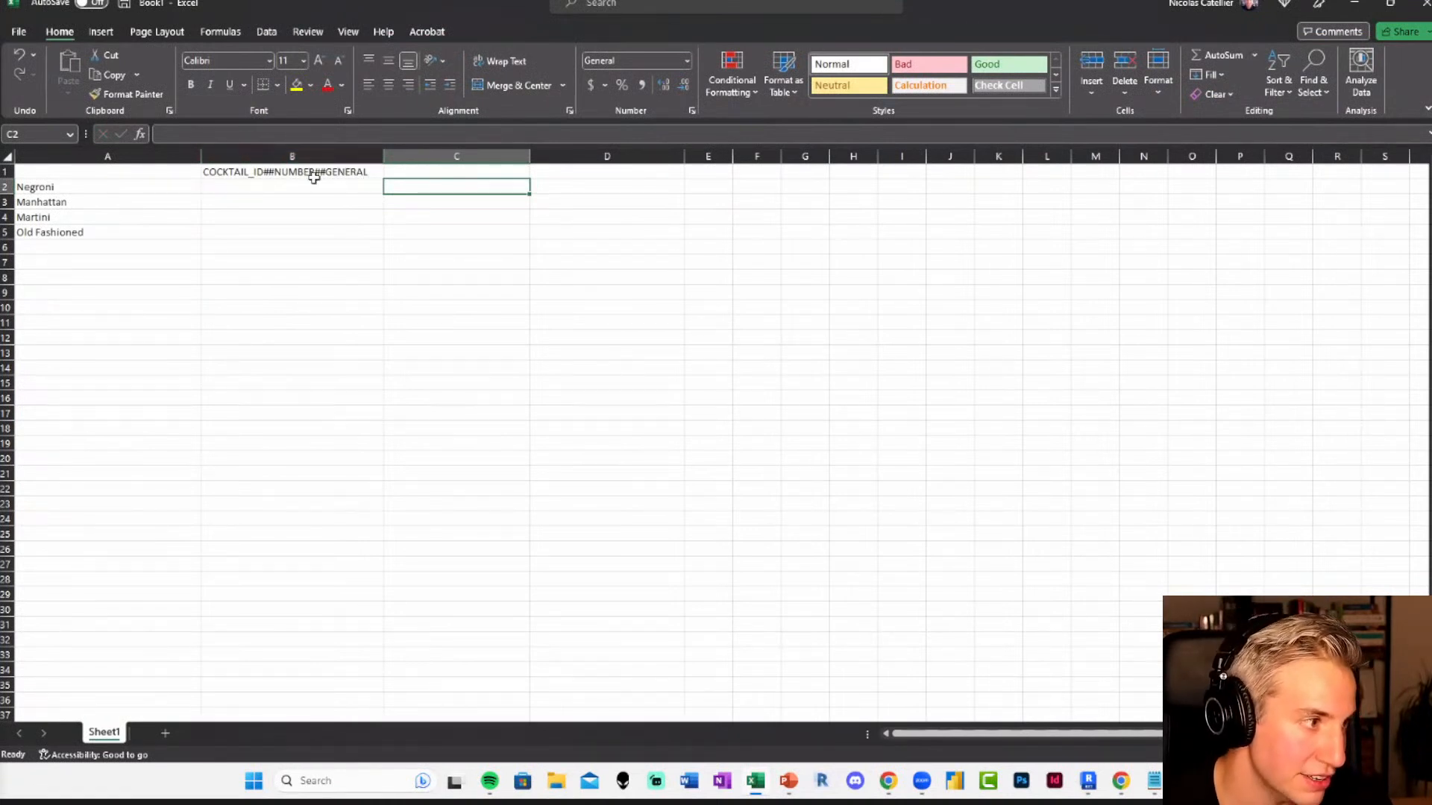
Enter the header COCKTAIL-DIMENSION##LENGTH in cell C1 and widen column C to fit it.
left_click(433, 170)
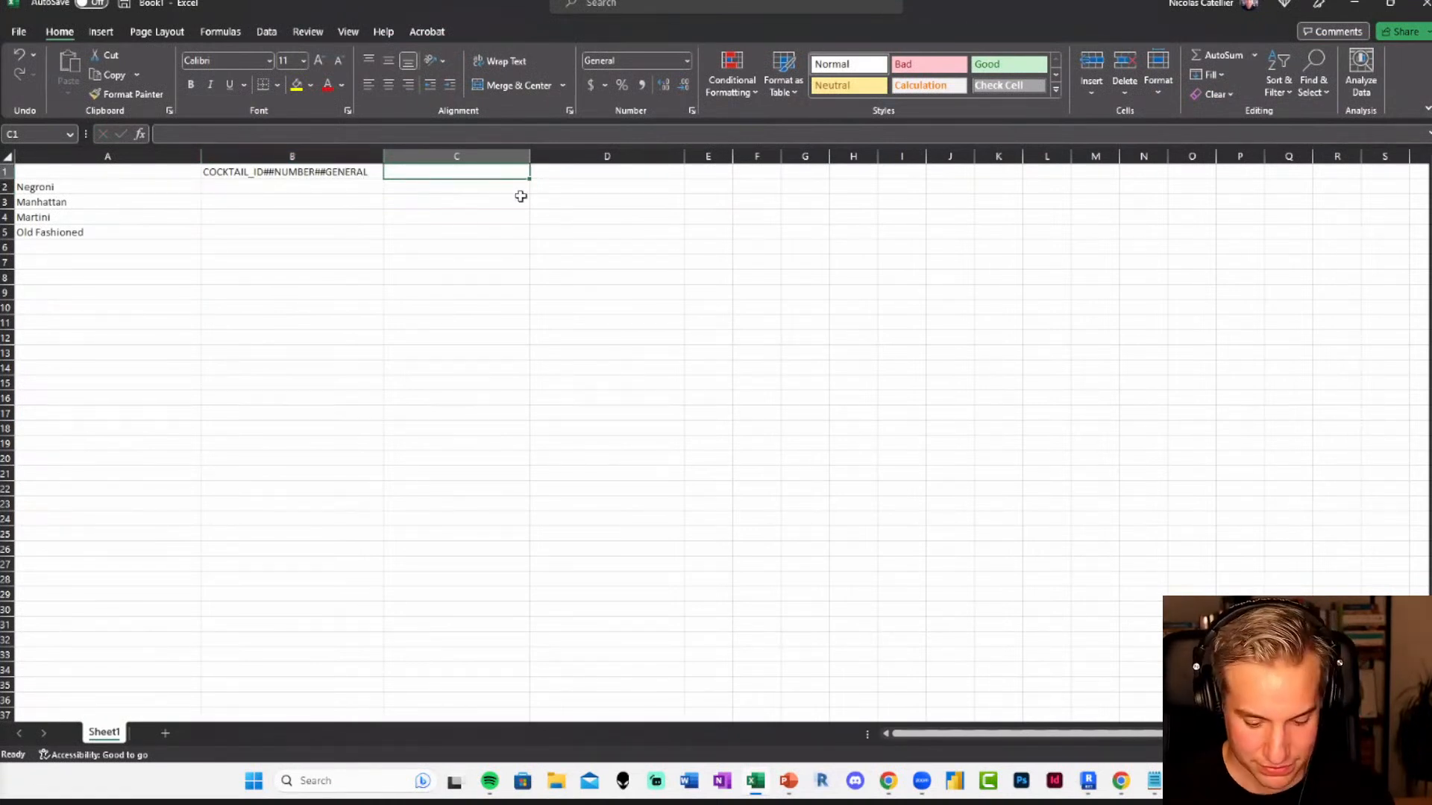
type("COCKTAIL##LE")
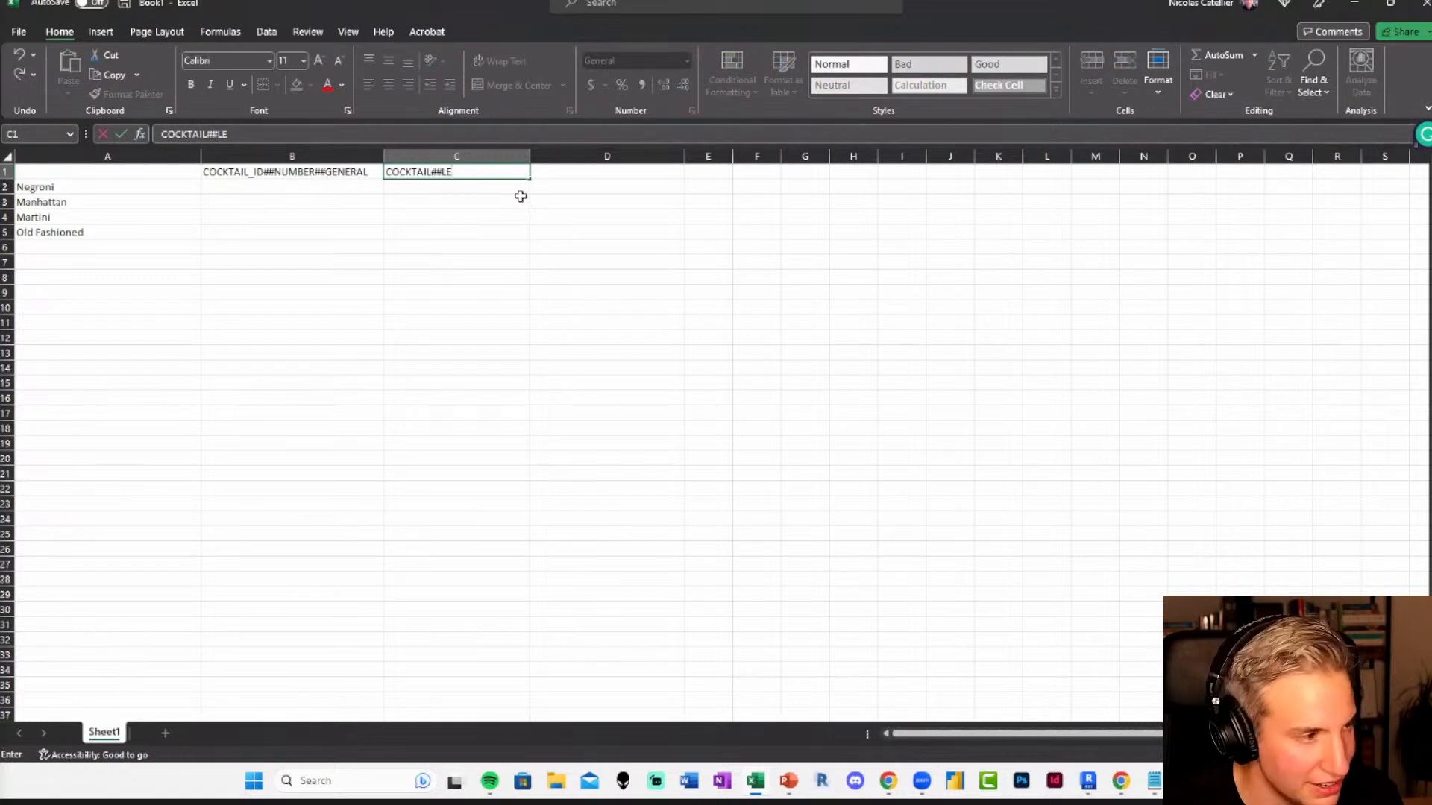
type("NGTH")
key("Left")
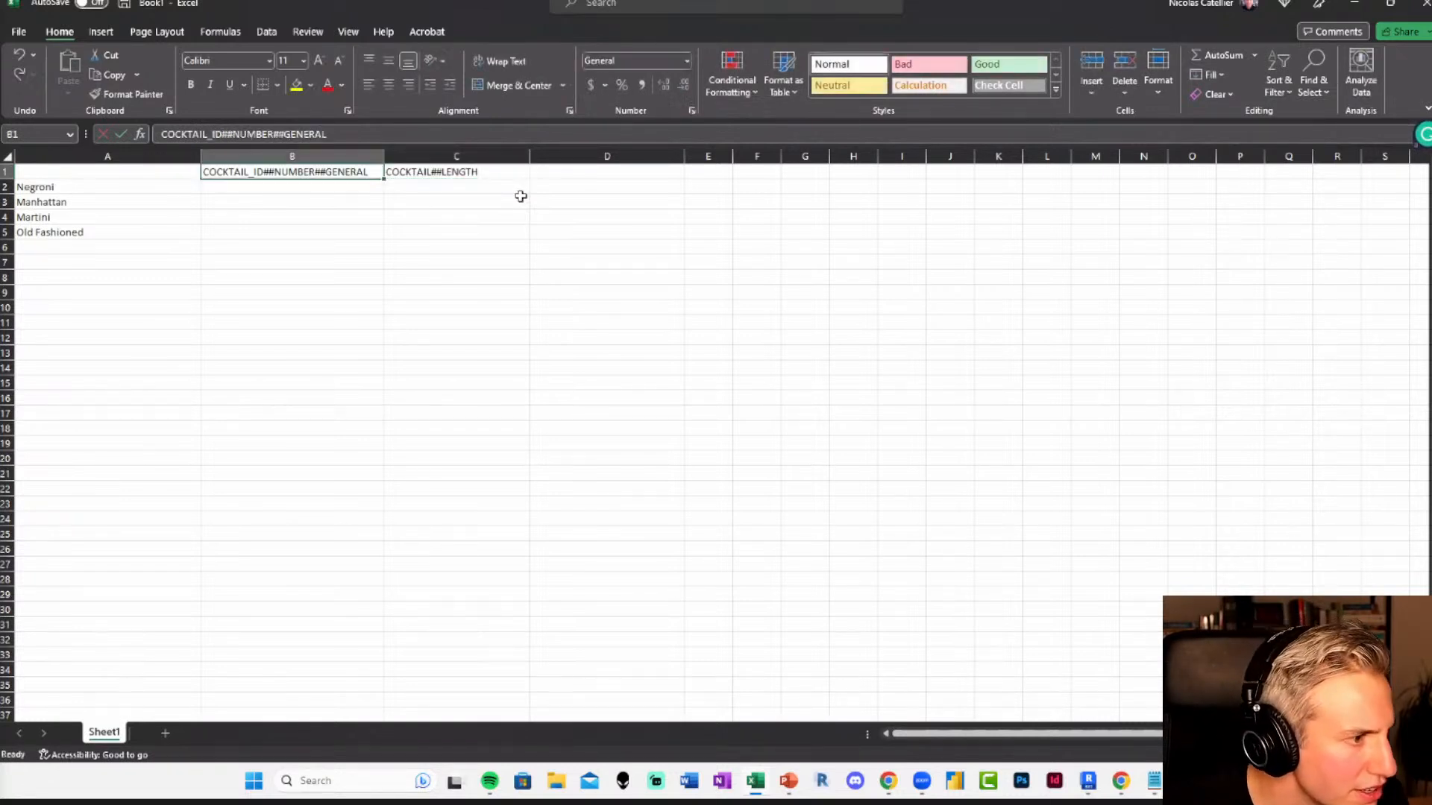
left_click(424, 173)
double_click(424, 173)
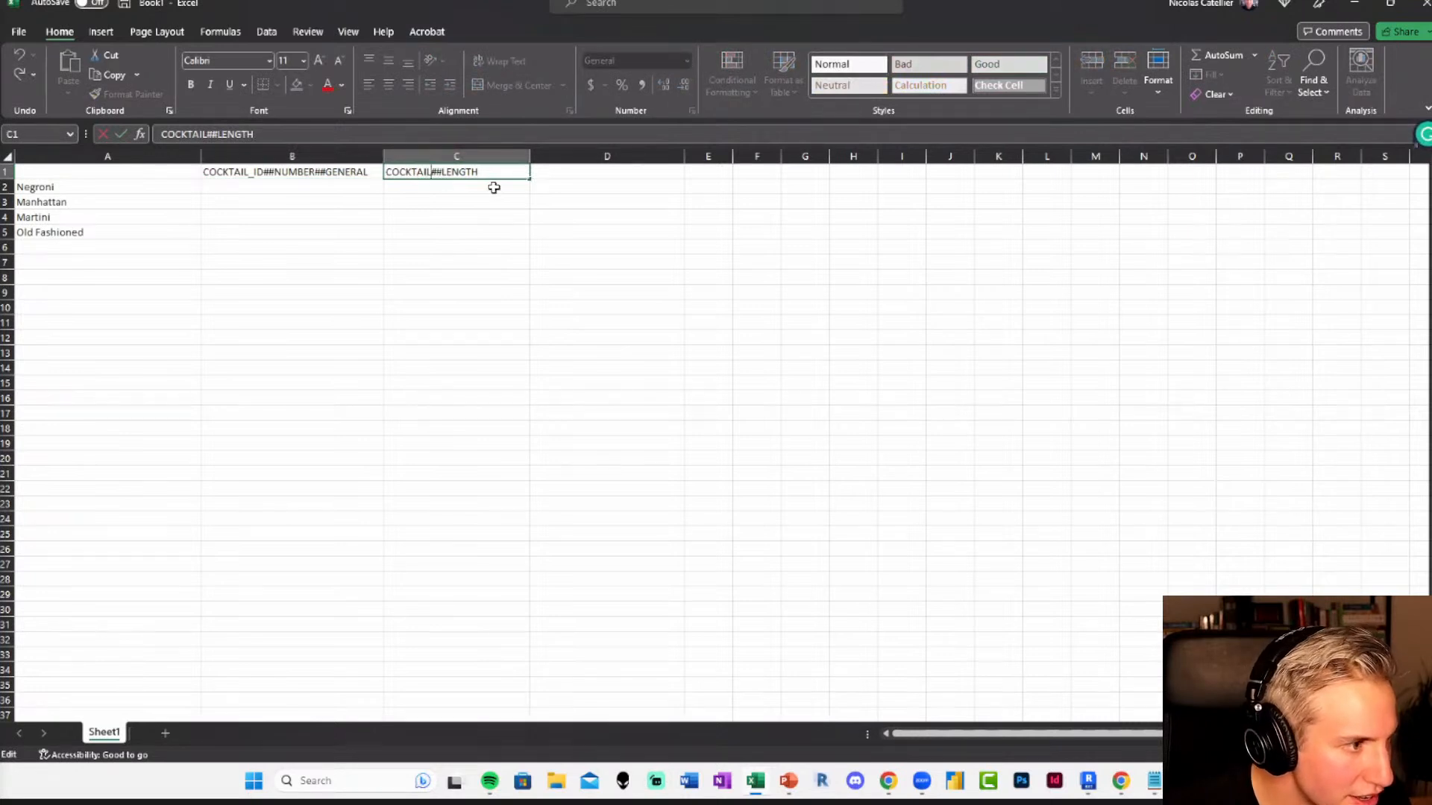
type("-DIMENSION")
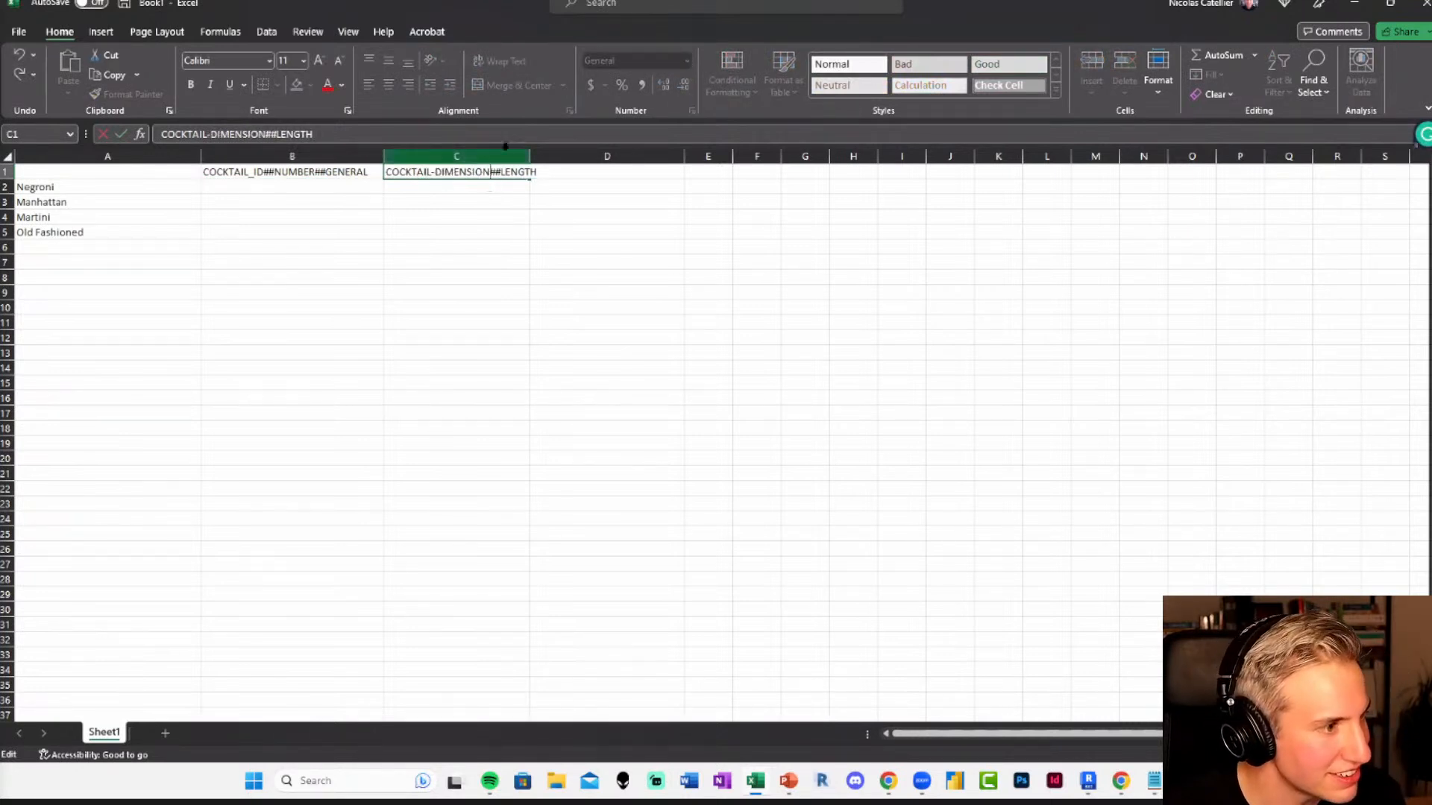
left_click(559, 246)
left_click_drag(530, 158, 647, 159)
Append ##millimeters to the header in cell C1, checking the units syntax and spelling on the presentation slides.
left_click(561, 173)
double_click(559, 176)
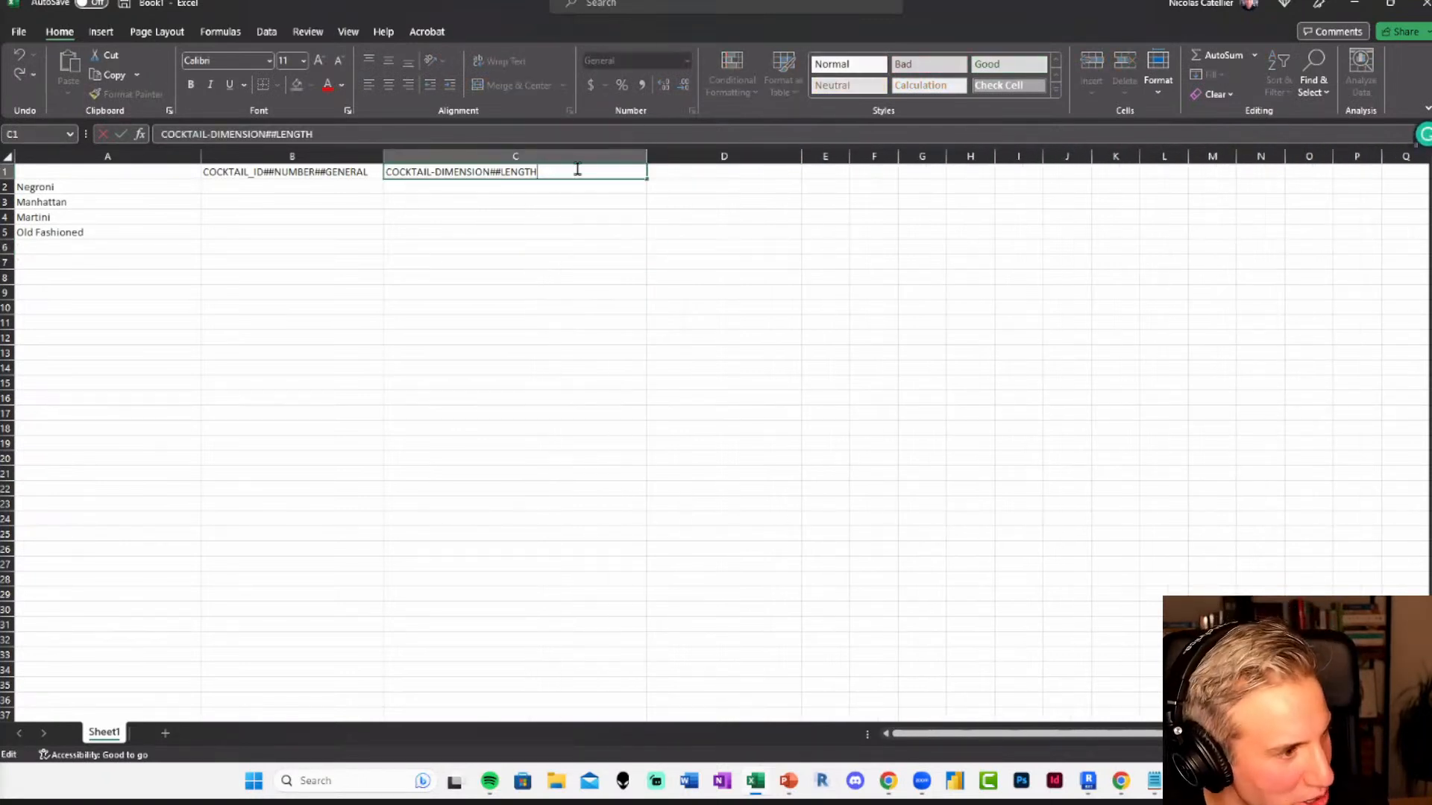
type("##")
left_click(572, 189)
left_click(575, 170)
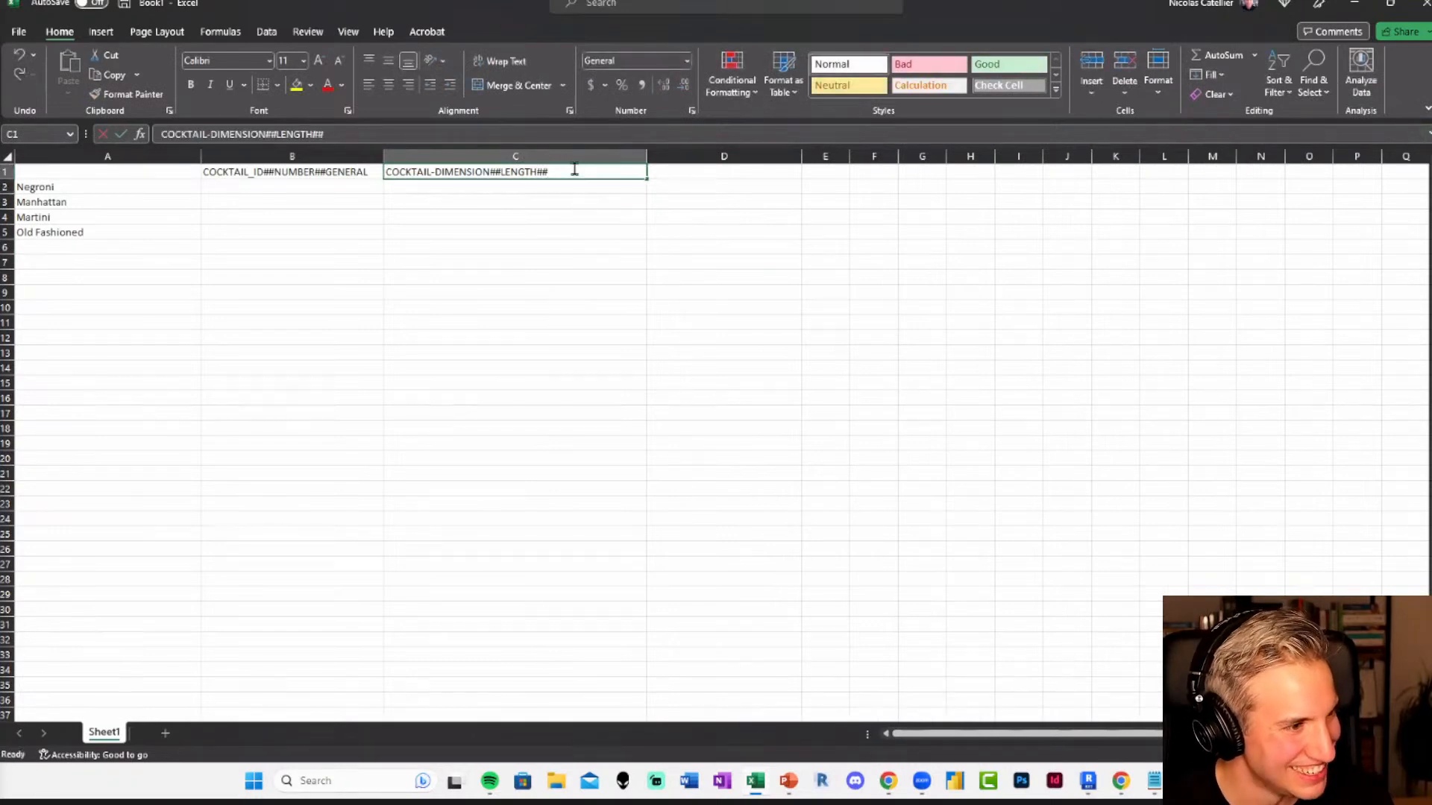
double_click(575, 171)
left_click(788, 780)
left_click(859, 708)
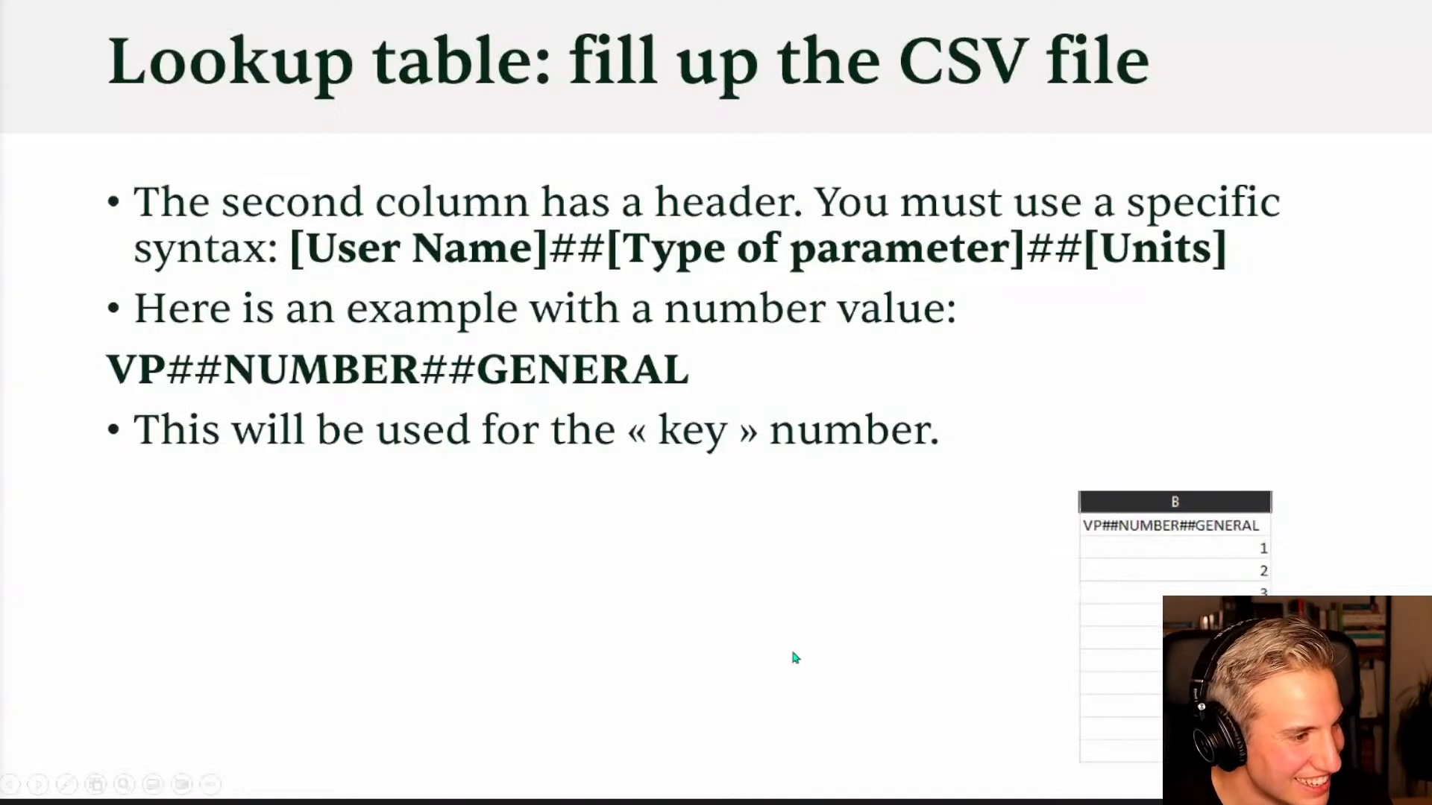
left_click(850, 594)
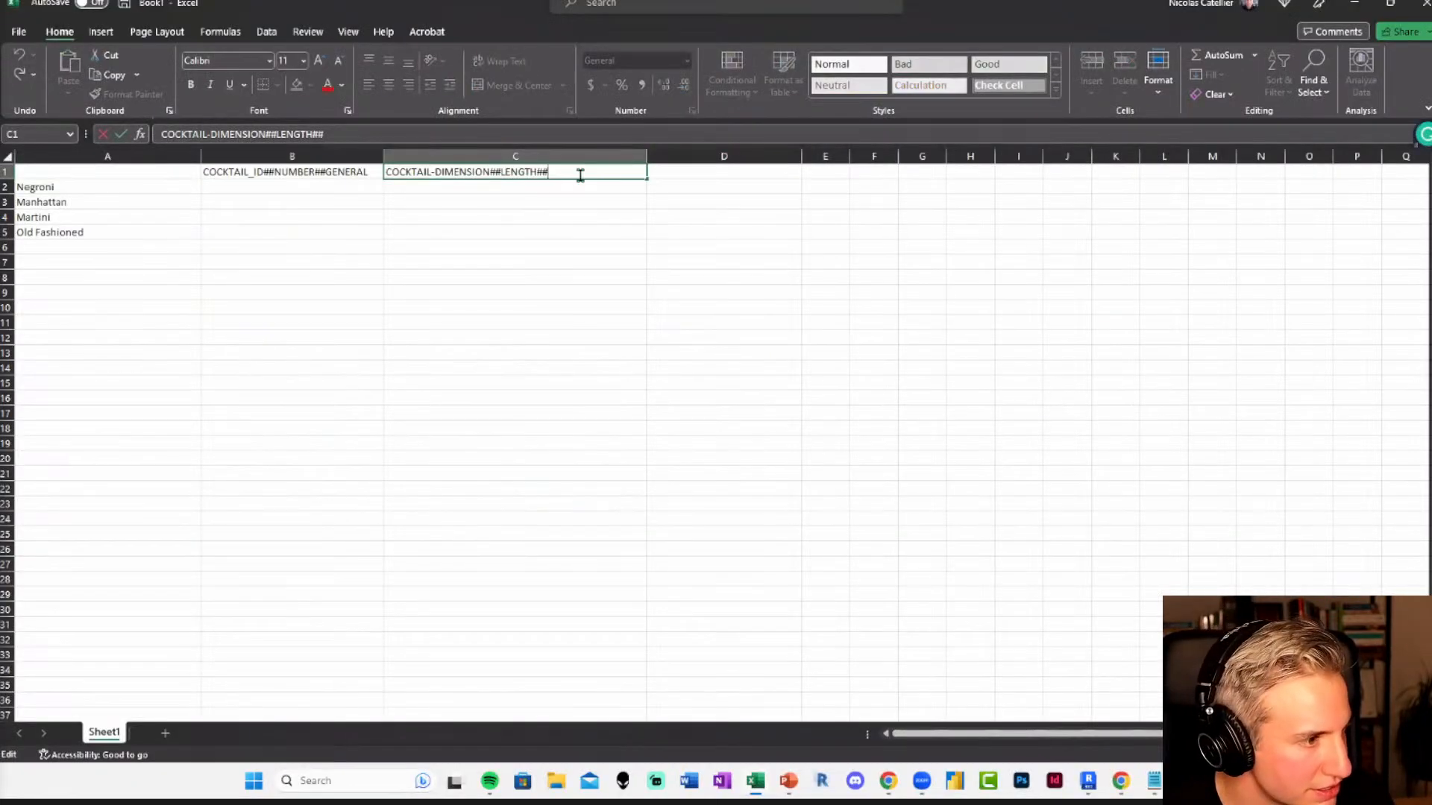
type("millimeters")
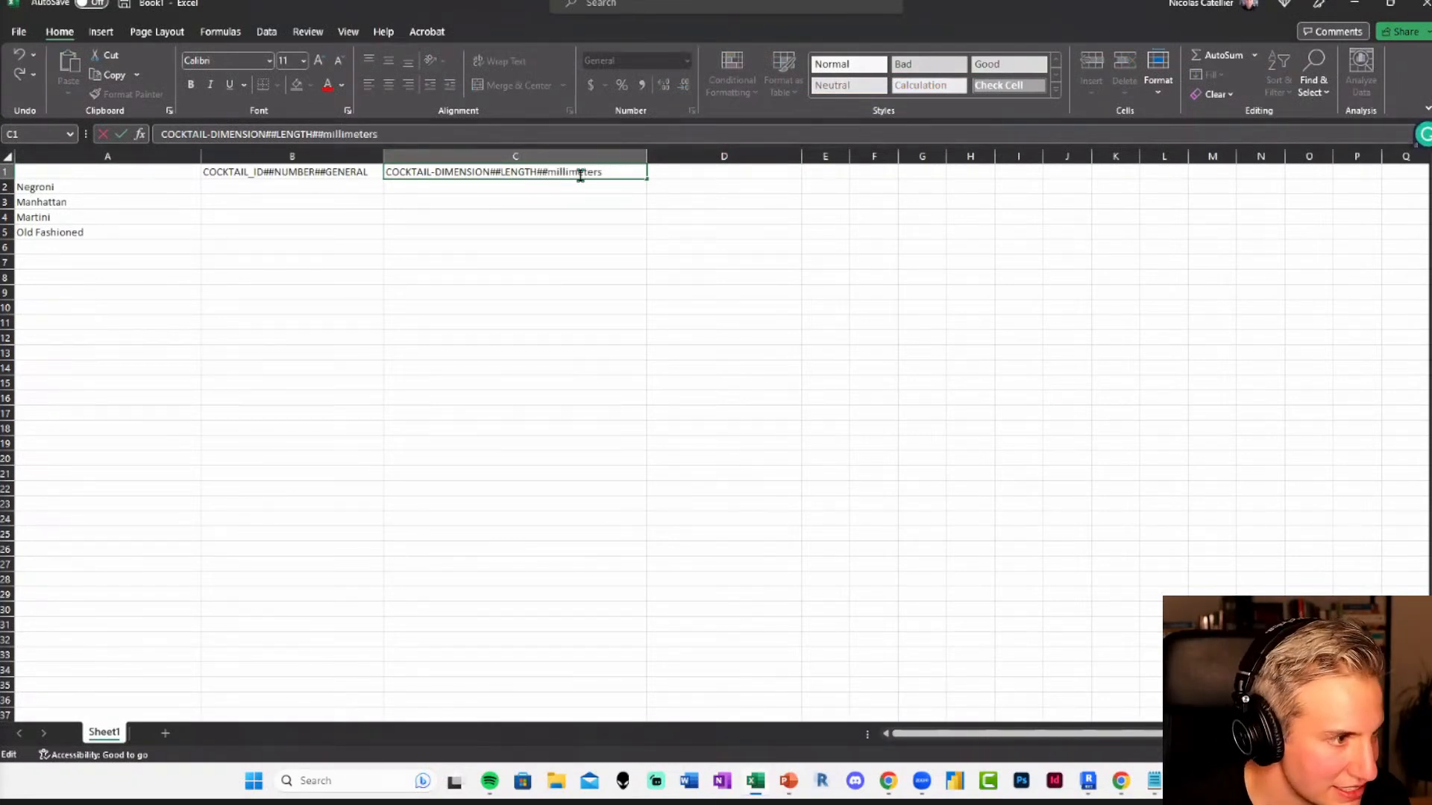
left_click(788, 780)
left_click(846, 746)
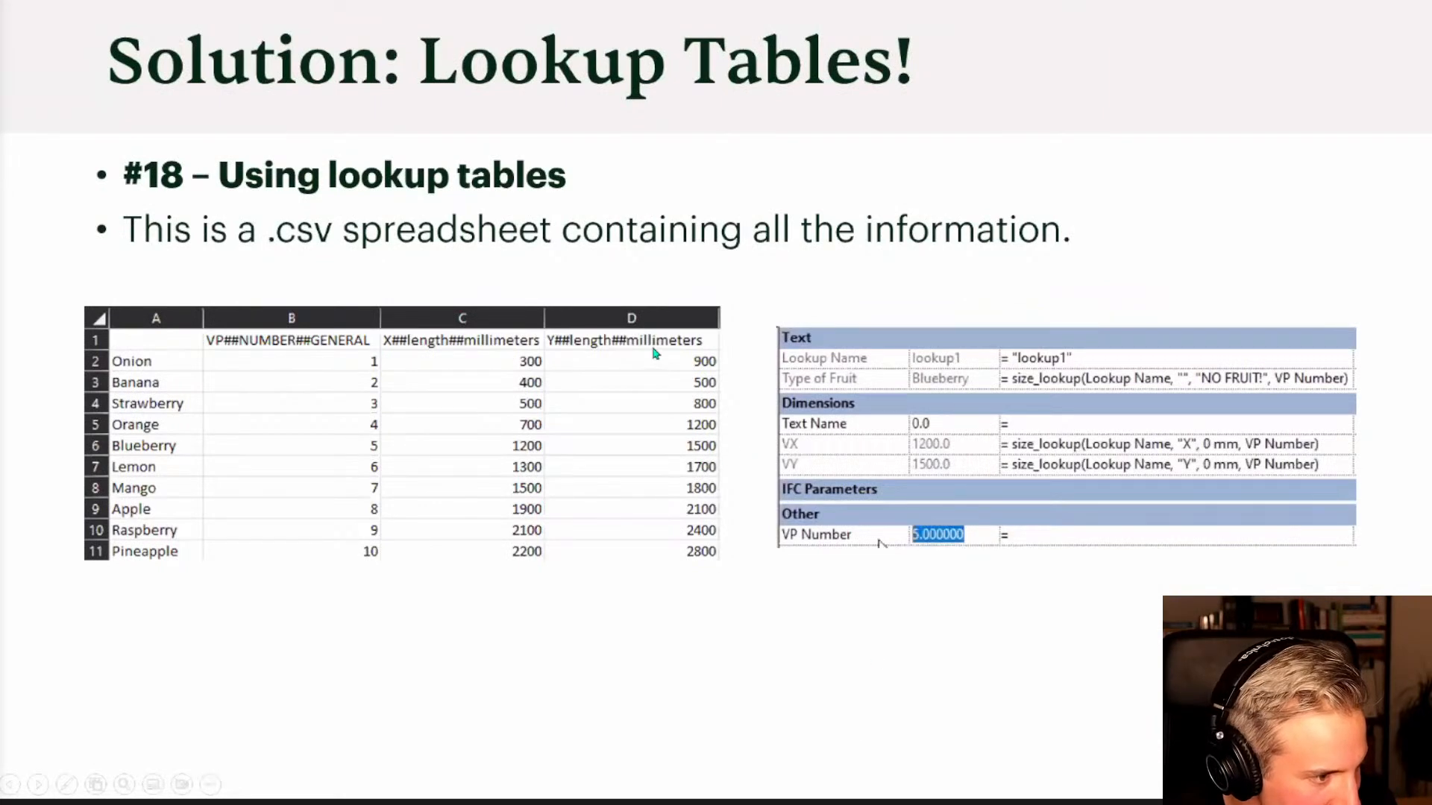
key("alt+Tab")
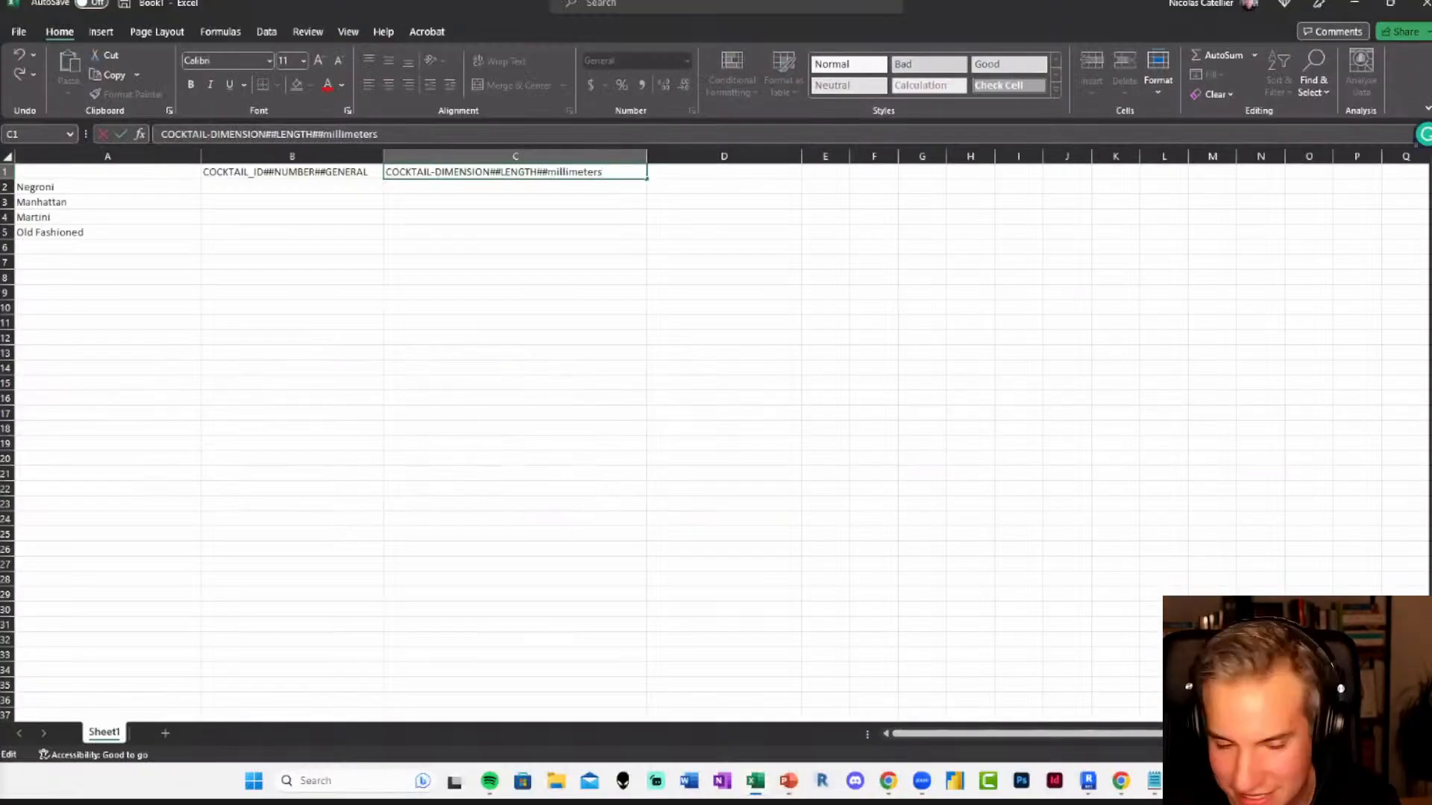
left_click(446, 238)
Fill the COCKTAIL_ID column with the numbers 1, 2, 3 and 4 in cells B2 to B5.
left_click(296, 187)
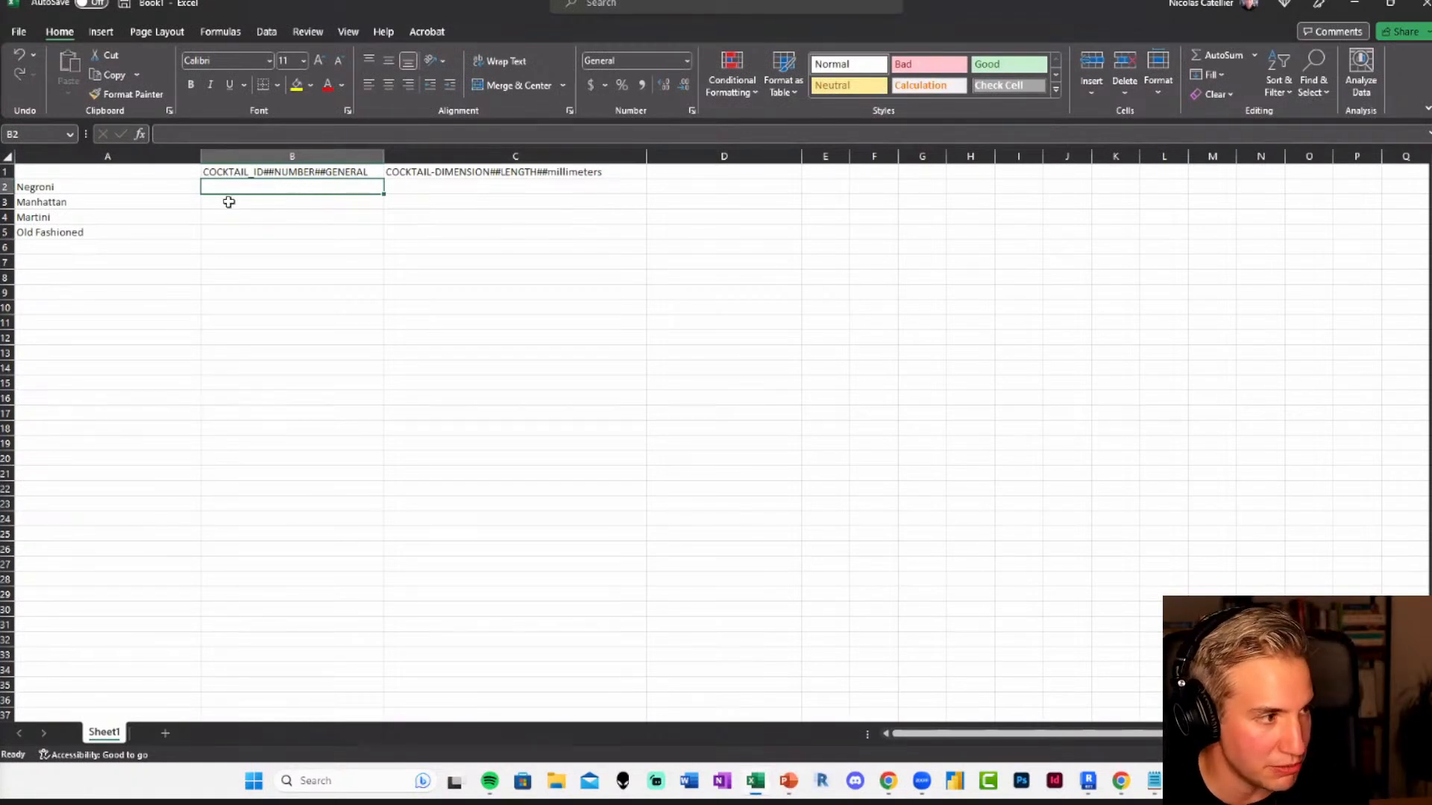
type("1")
key("Return")
type("2")
key("Return")
type("3")
key("Return")
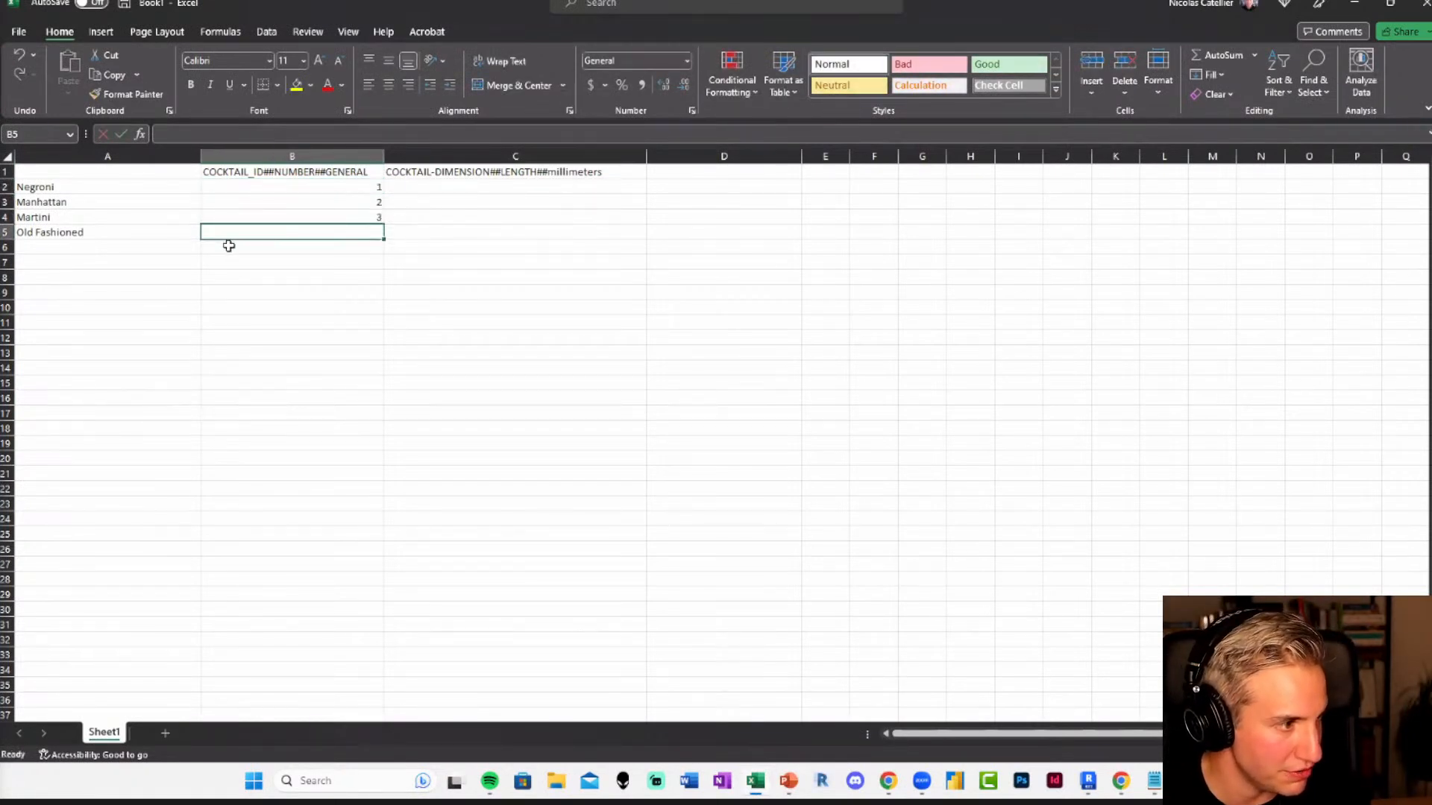
type("4")
key("Return")
key("Return")
key("Return")
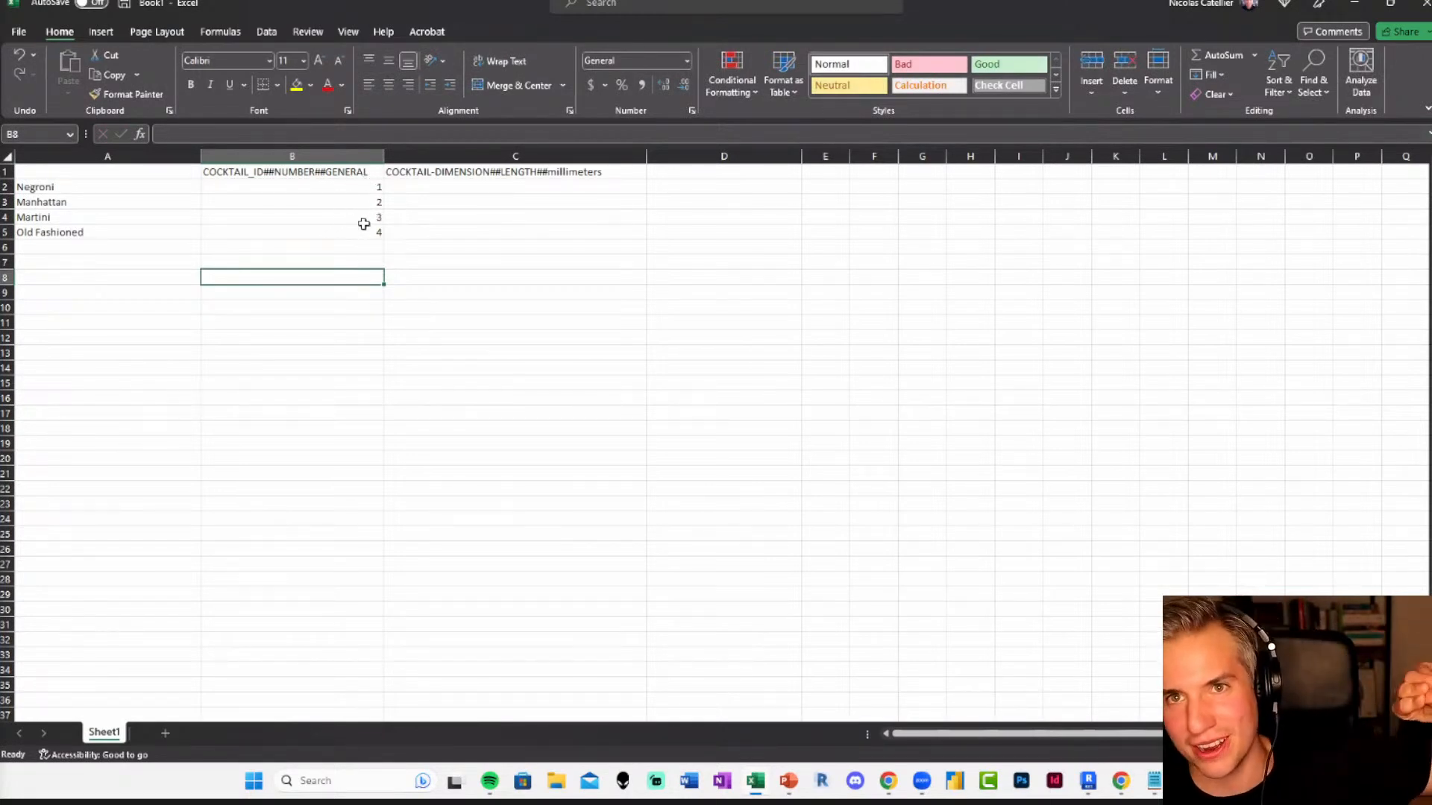
Fill the COCKTAIL-DIMENSION column with 50, 400, 500 and 600 in cells C2 to C5.
left_click(465, 186)
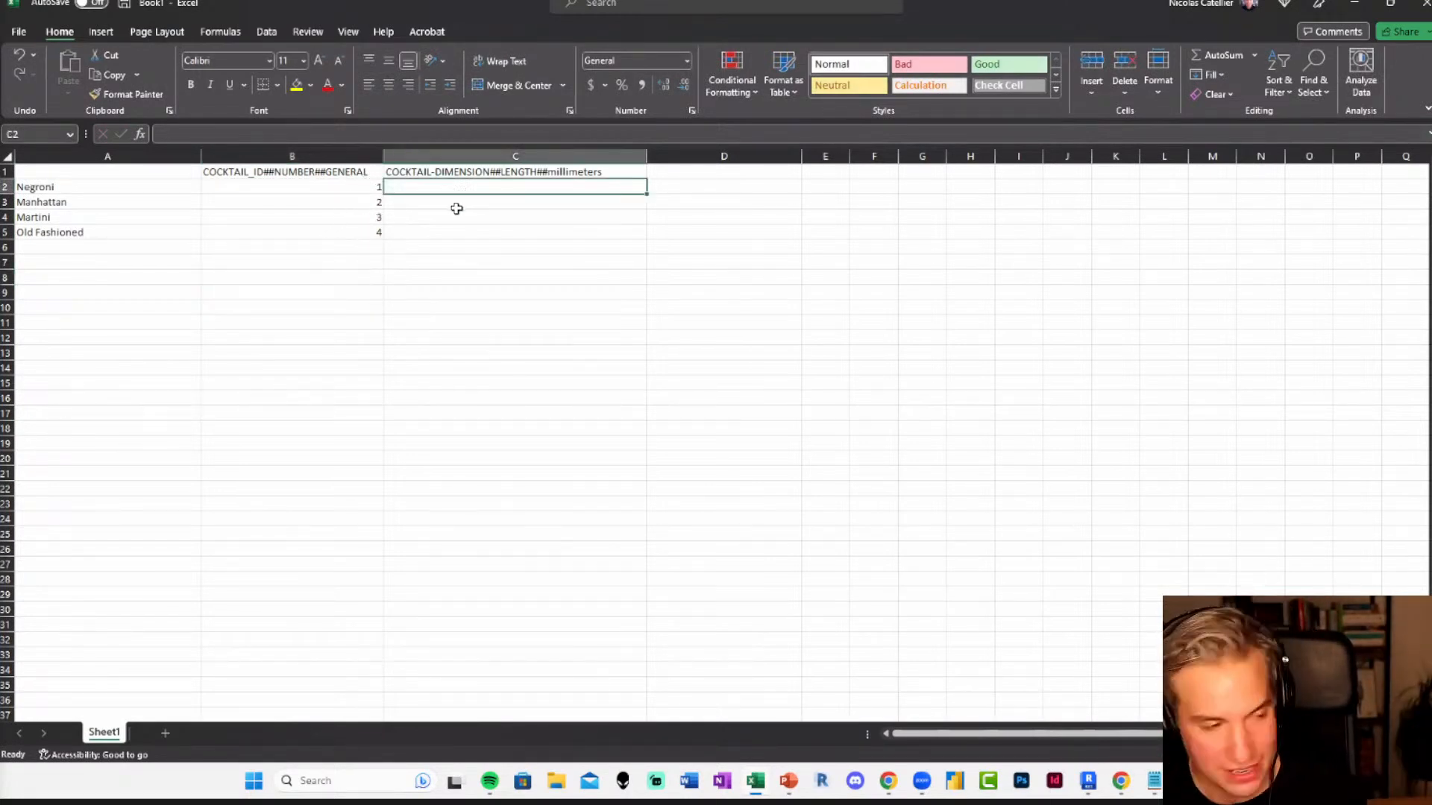
type("50")
key("Return")
type("400")
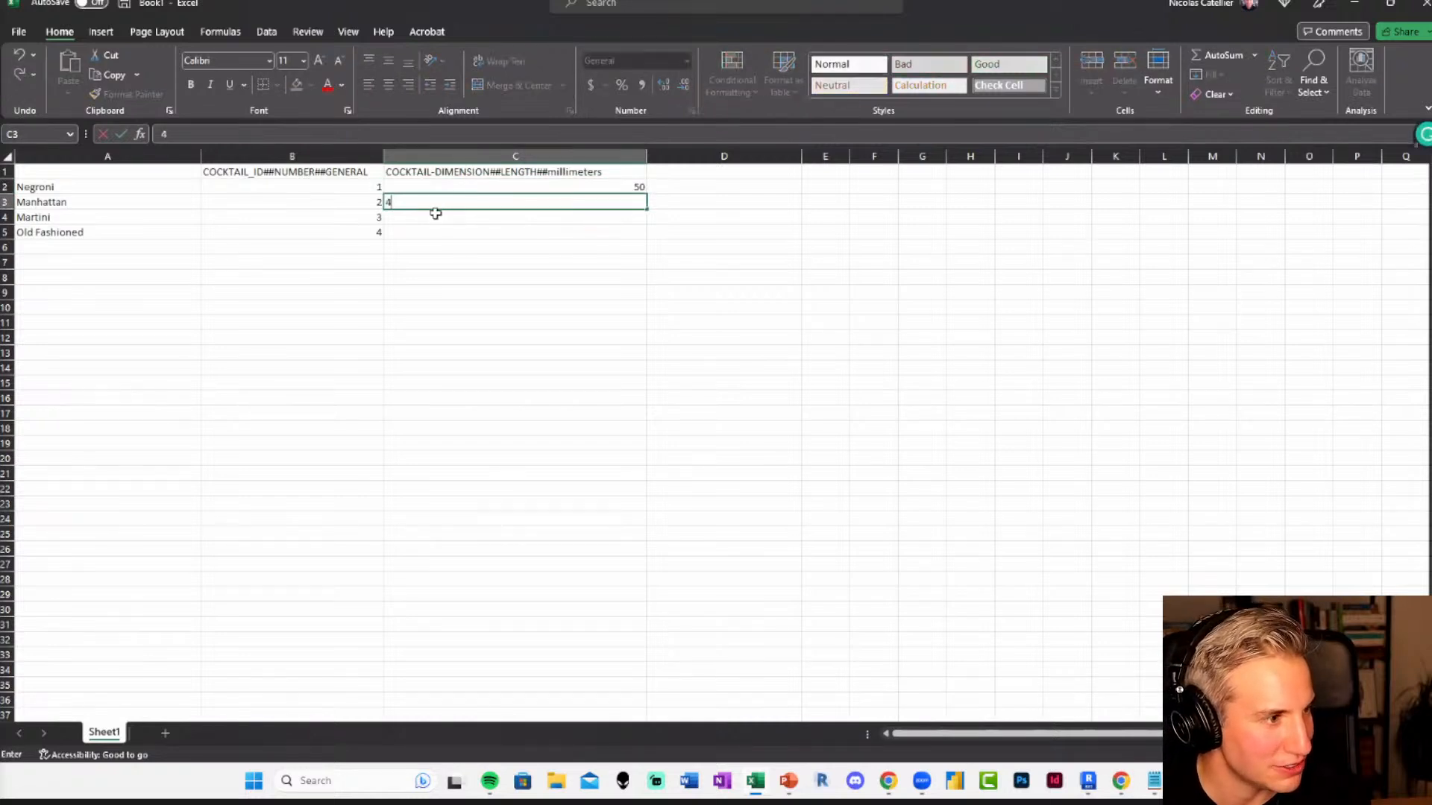
key("Return")
type("500")
key("Return")
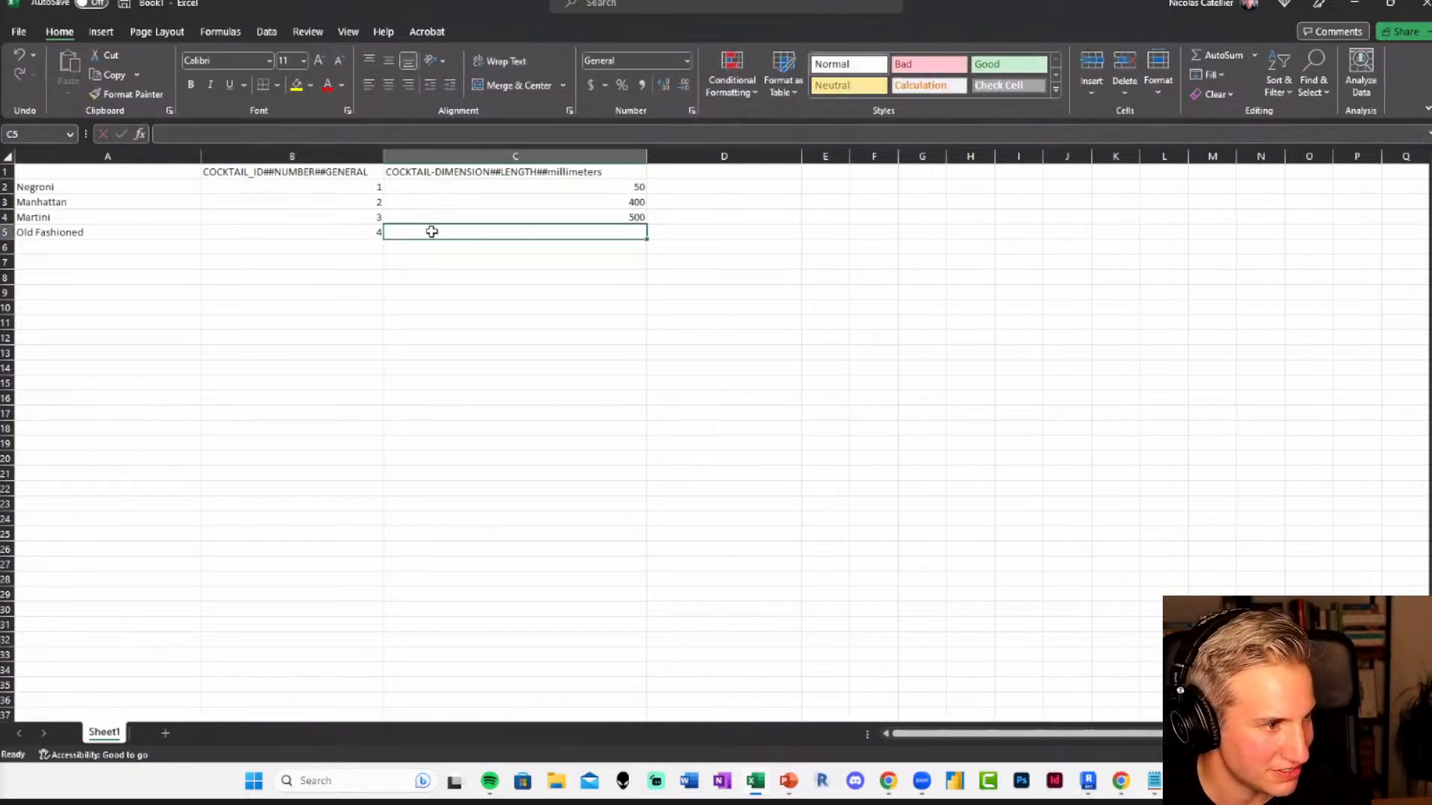
type("600")
left_click(425, 273)
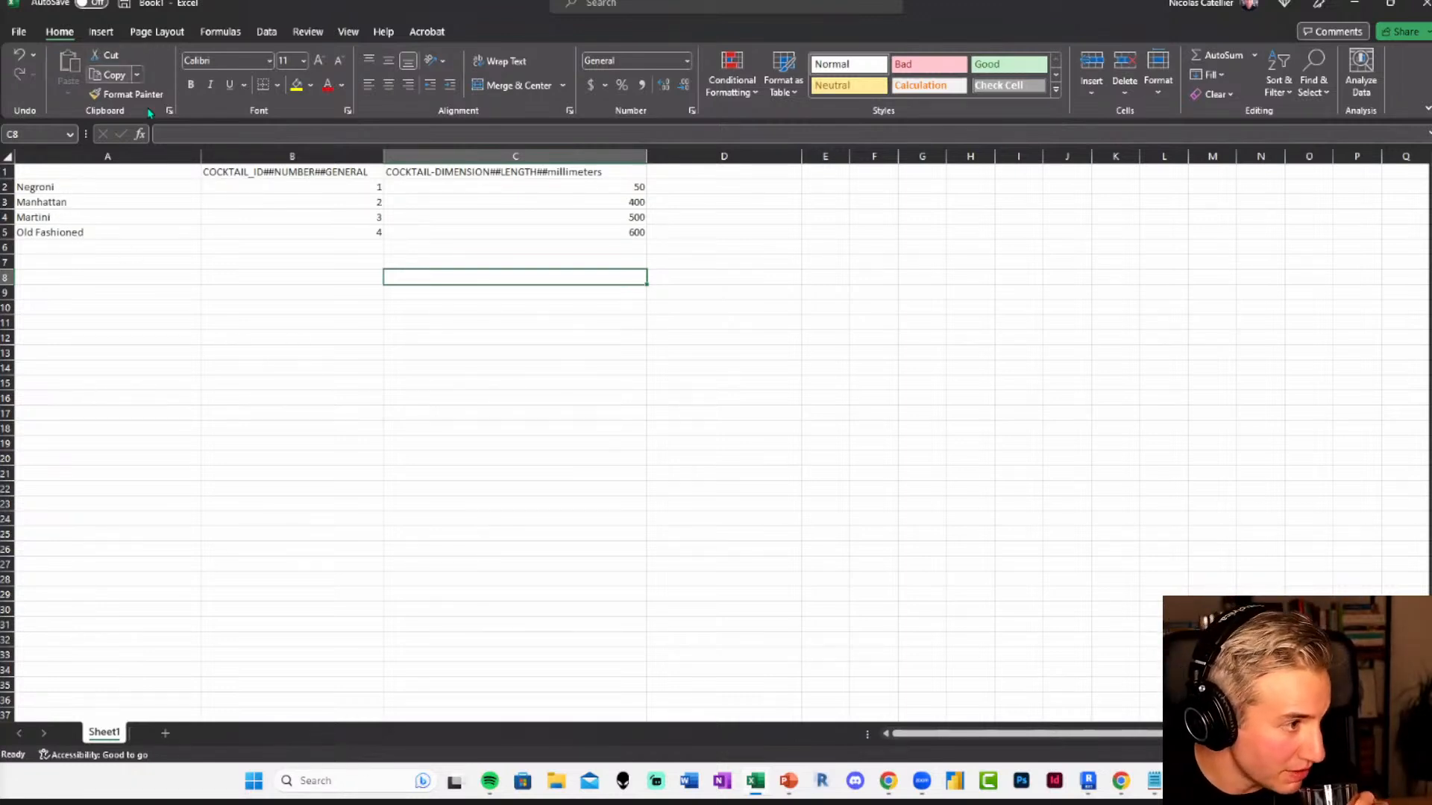
Save the workbook to the Desktop as Book1.csv in CSV (Comma delimited) format, and close Excel.
left_click(18, 33)
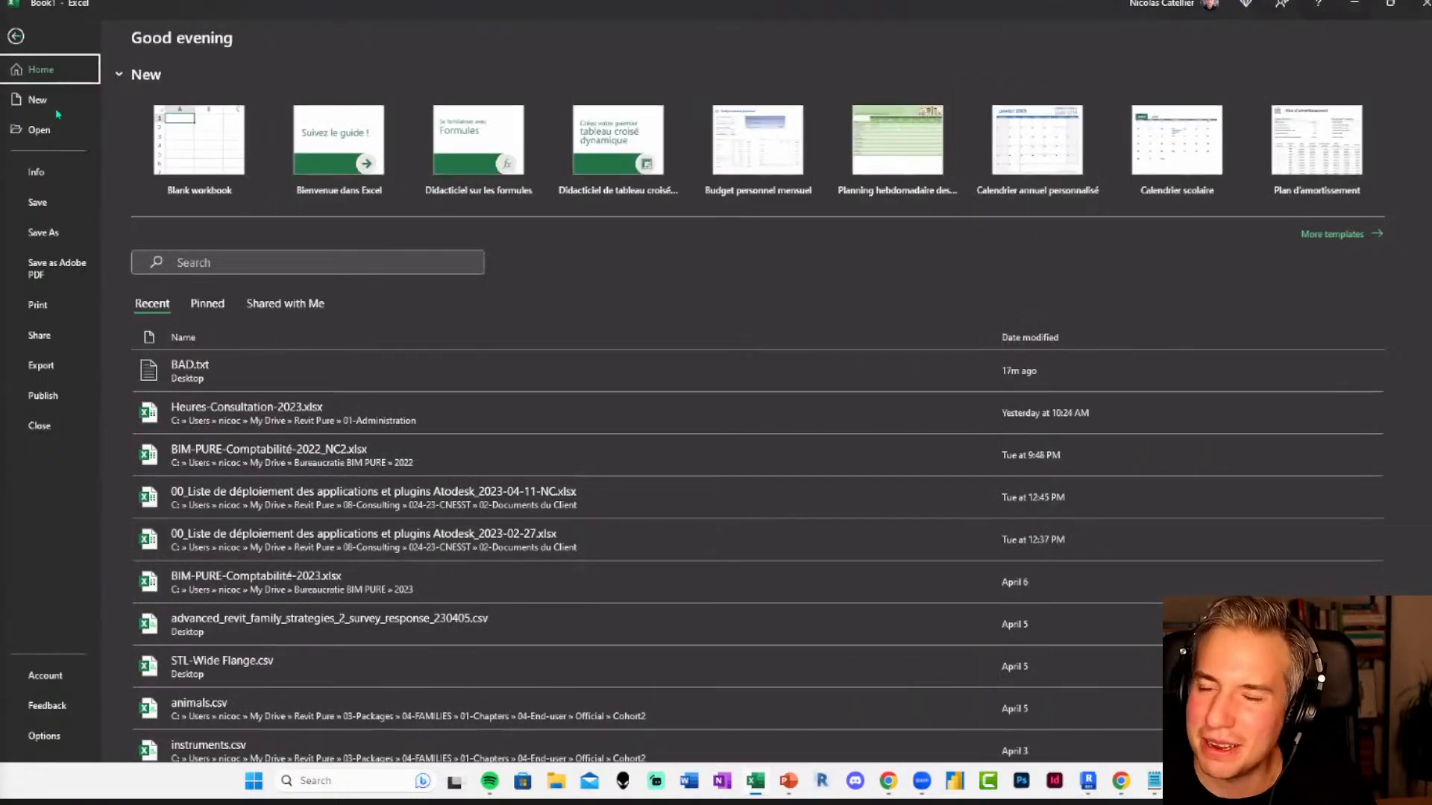
left_click(44, 232)
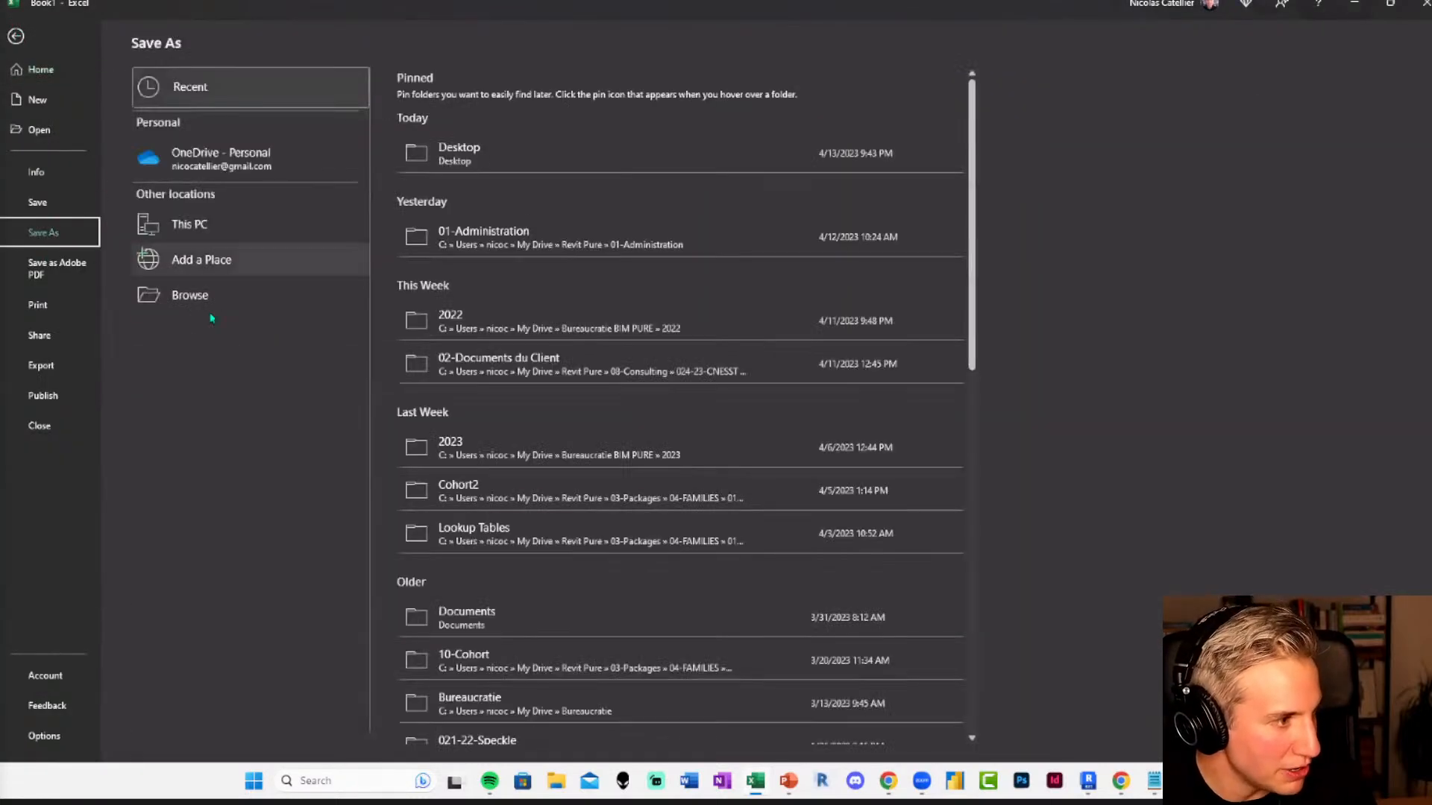
left_click(206, 298)
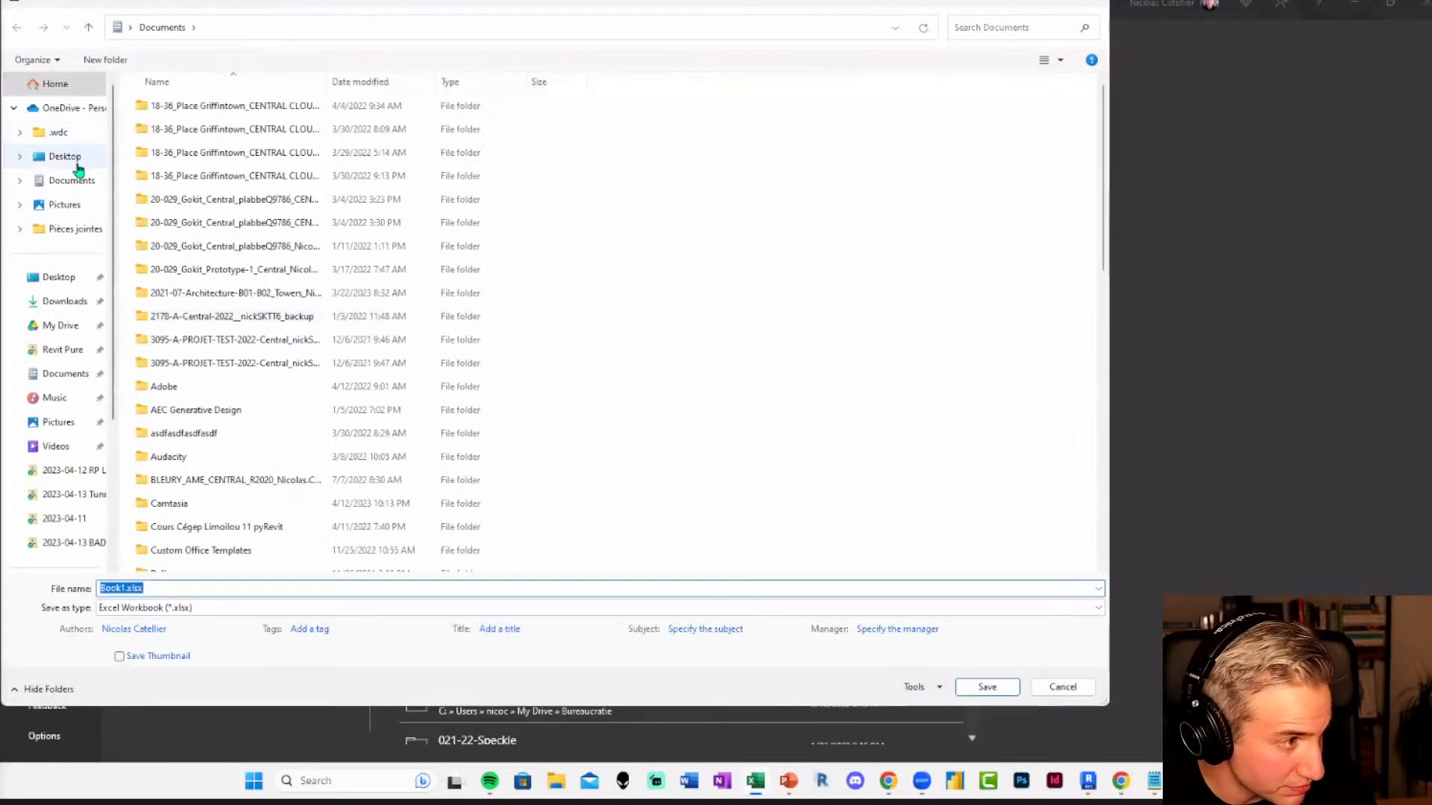
left_click(65, 156)
left_click(760, 615)
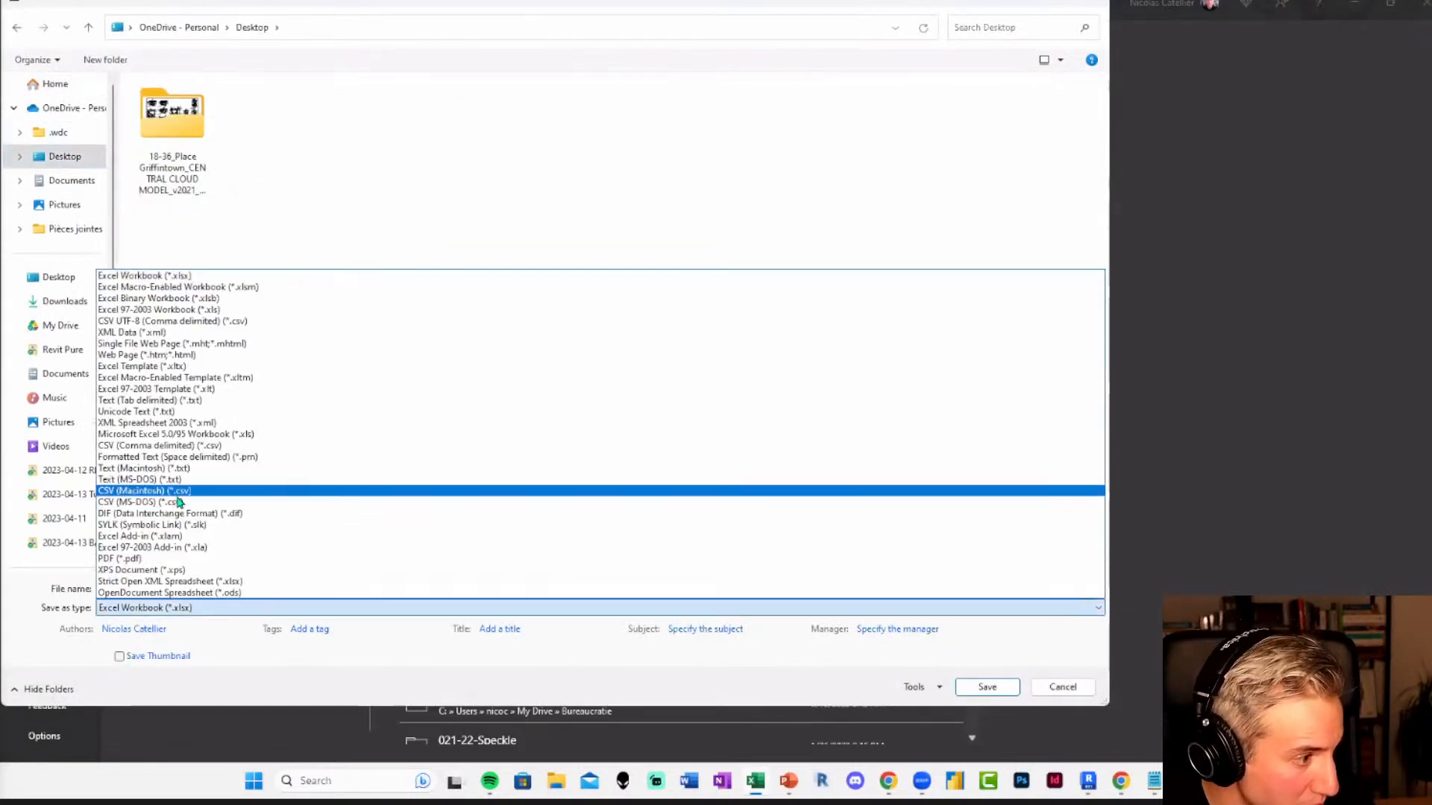
left_click(154, 446)
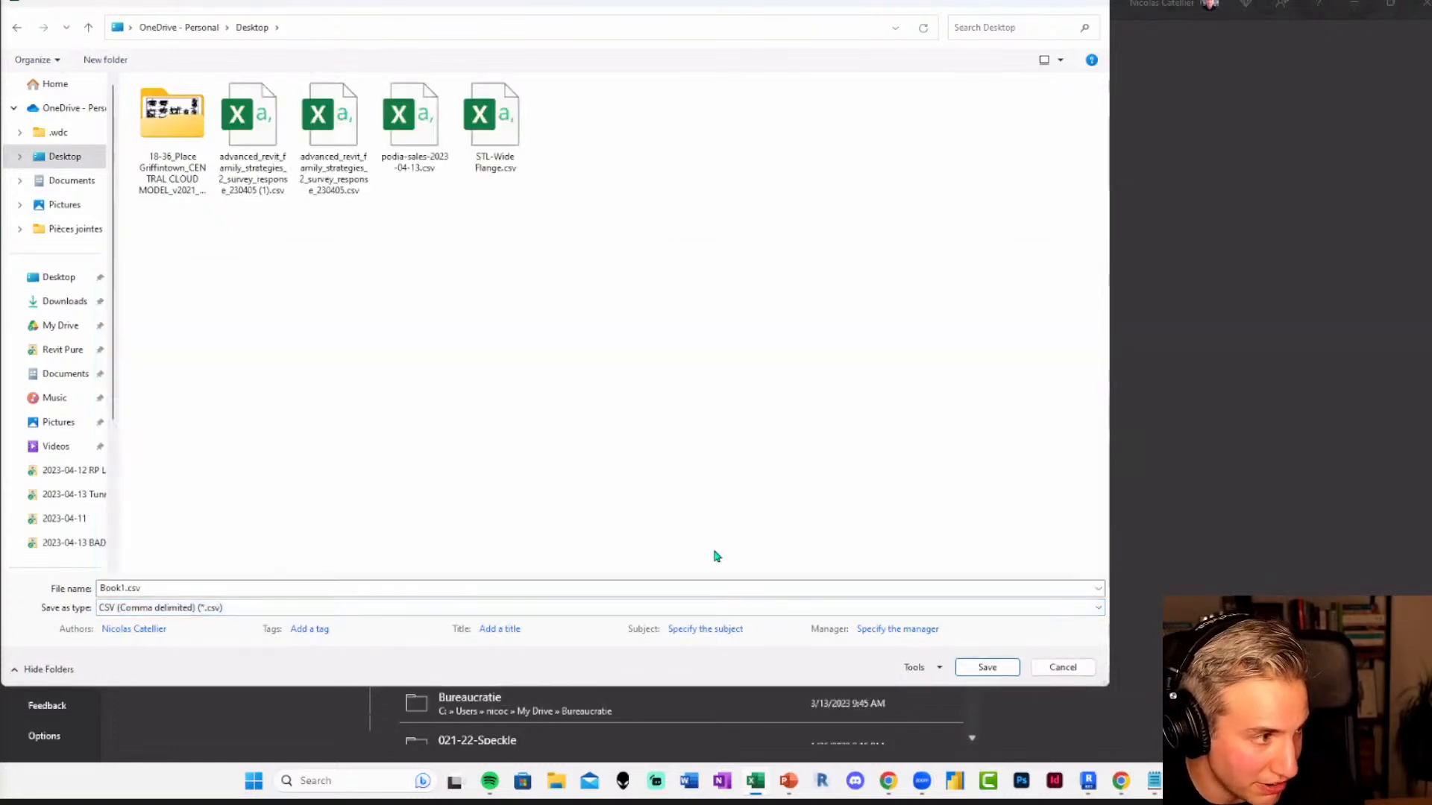
left_click(981, 668)
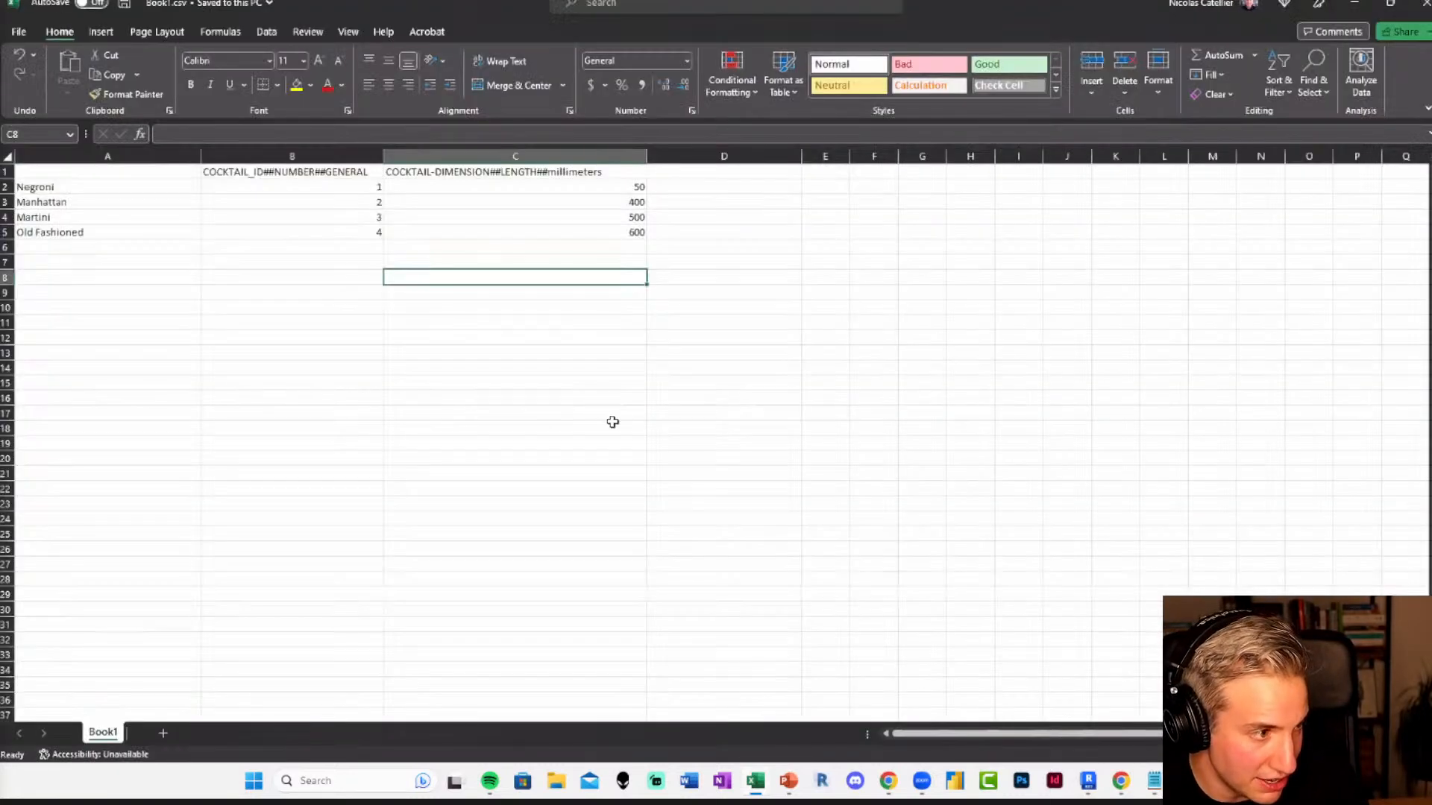
left_click(1416, 7)
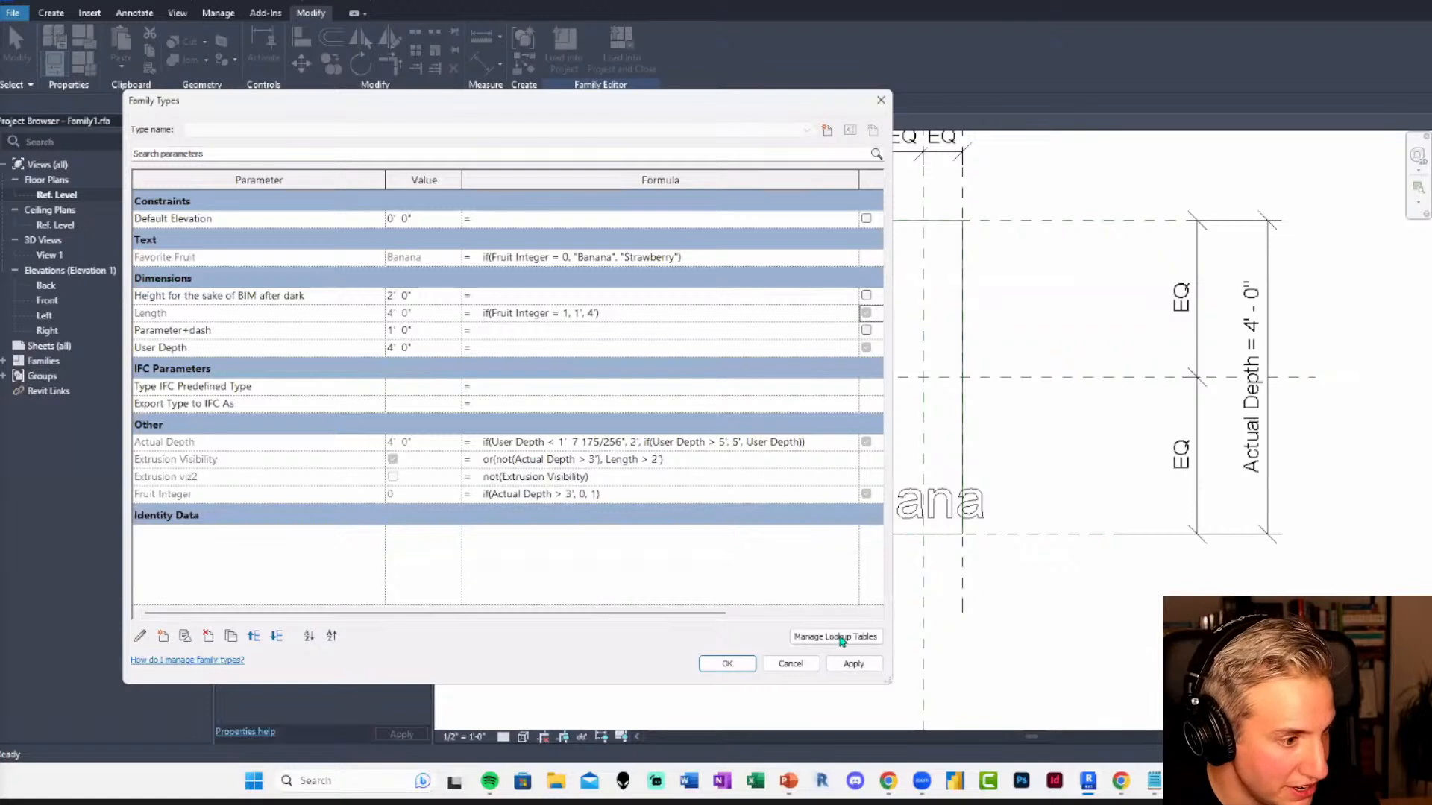
In Revit's Family Types, import Book1.csv from the Desktop as a lookup table and accept it.
left_click(836, 637)
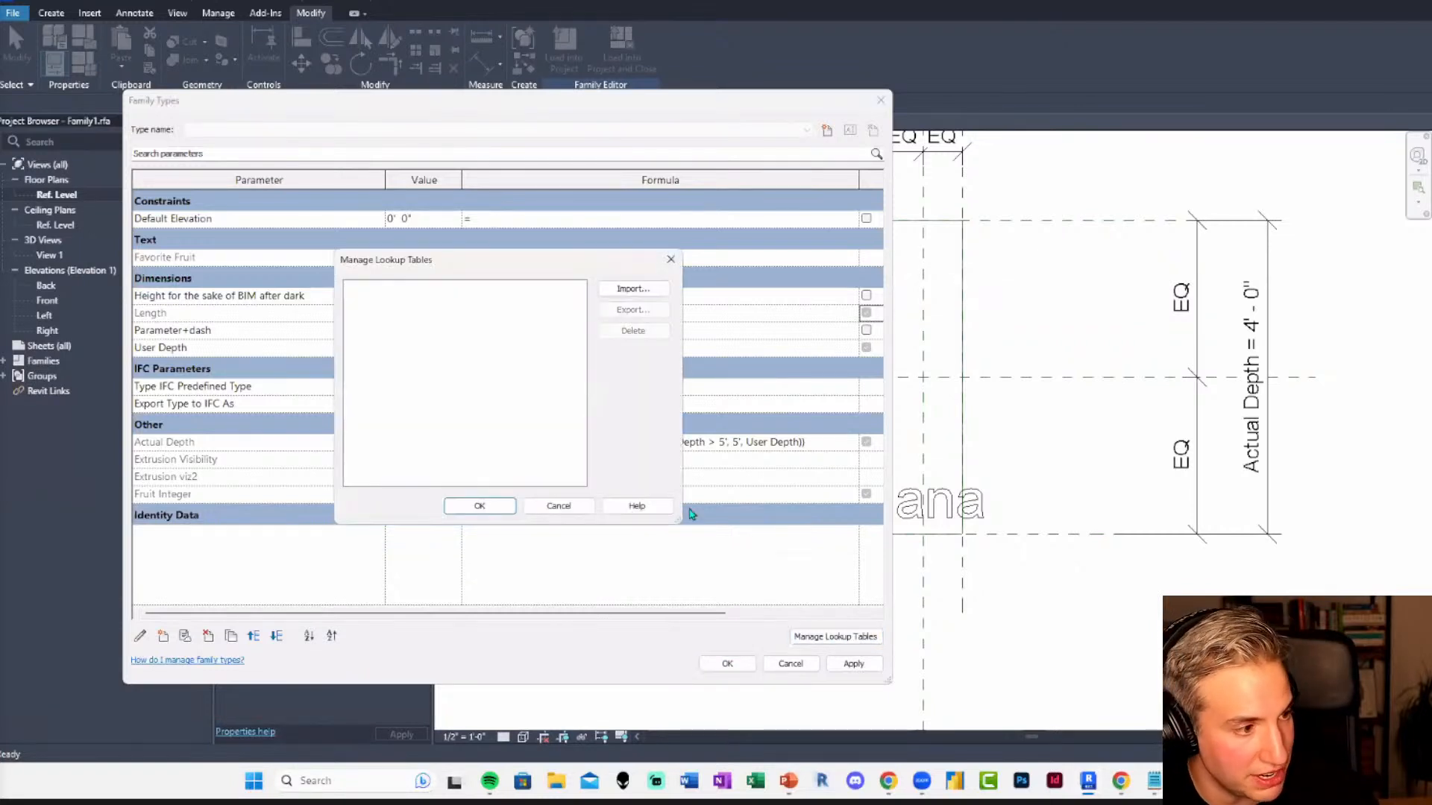
left_click(631, 292)
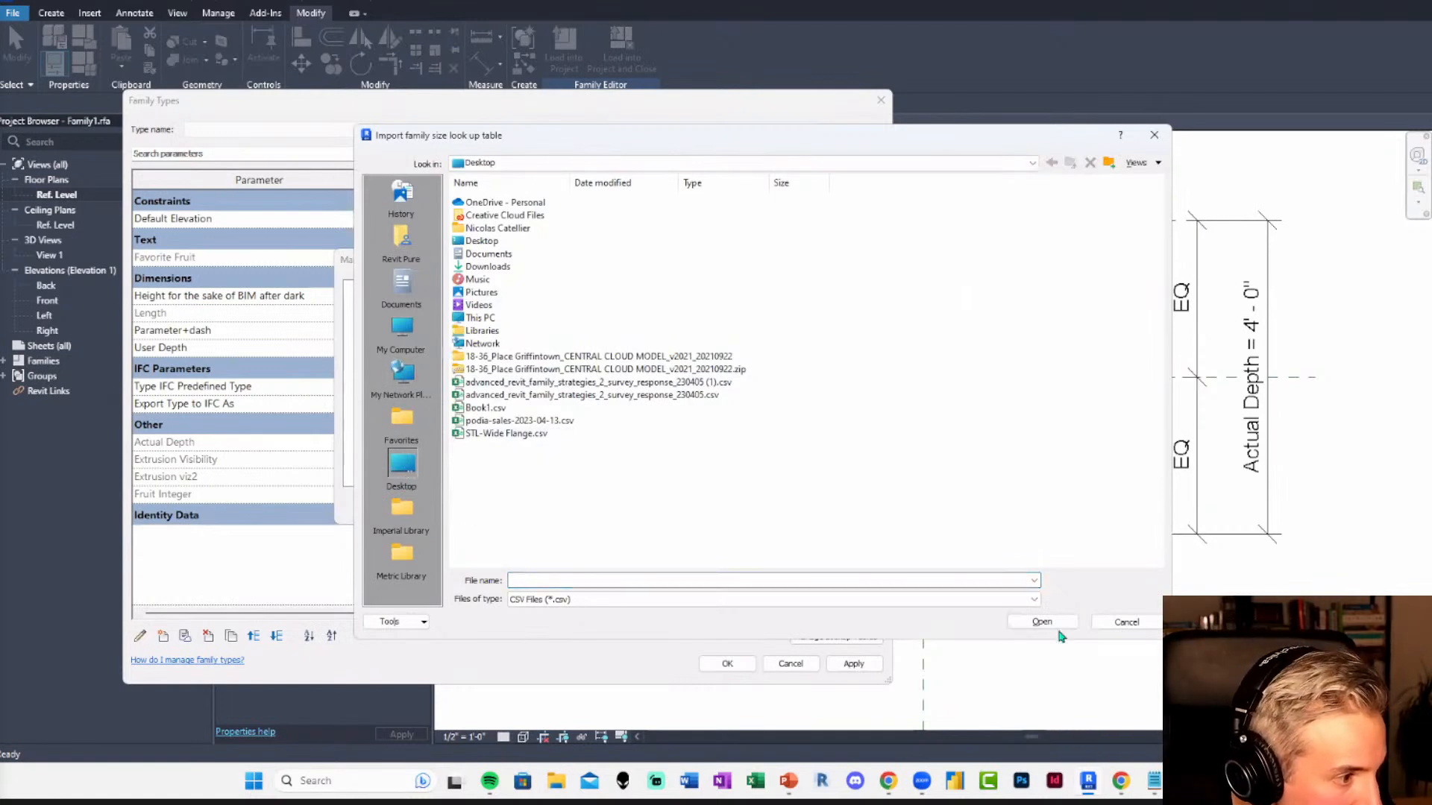
left_click(773, 600)
left_click(766, 605)
left_click(482, 410)
double_click(482, 412)
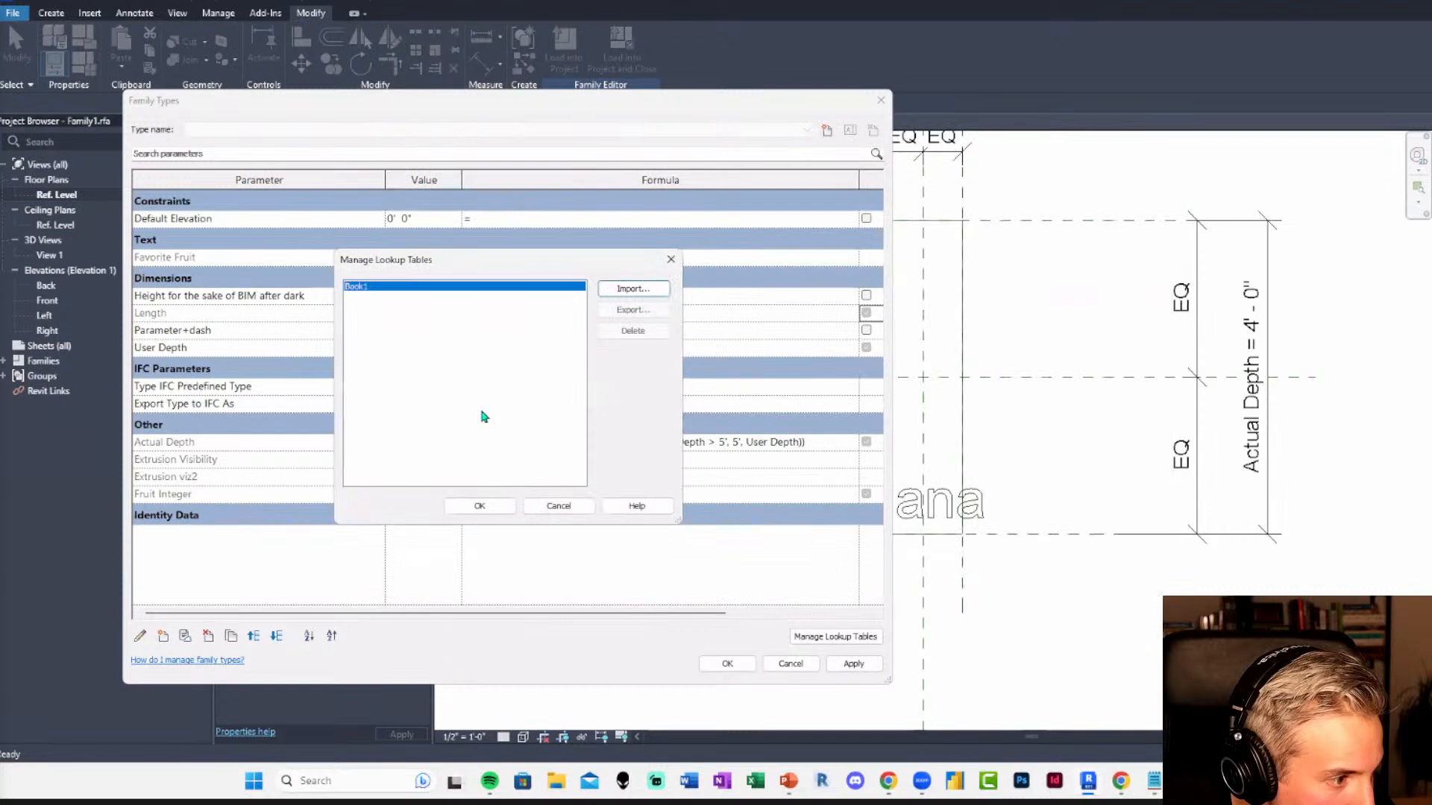
left_click(479, 507)
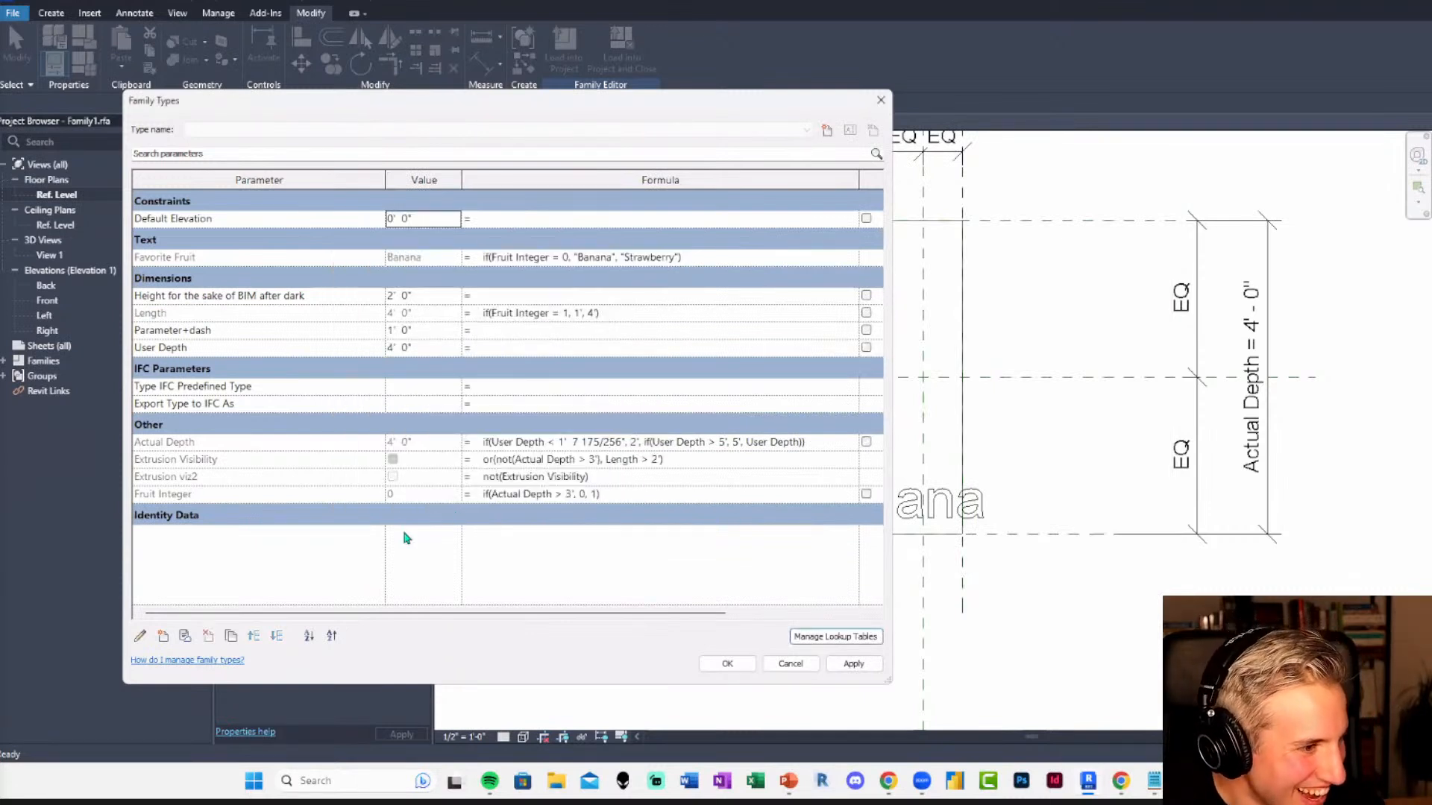
Create a family type parameter named Lookup Name with the Text data type.
left_click(162, 636)
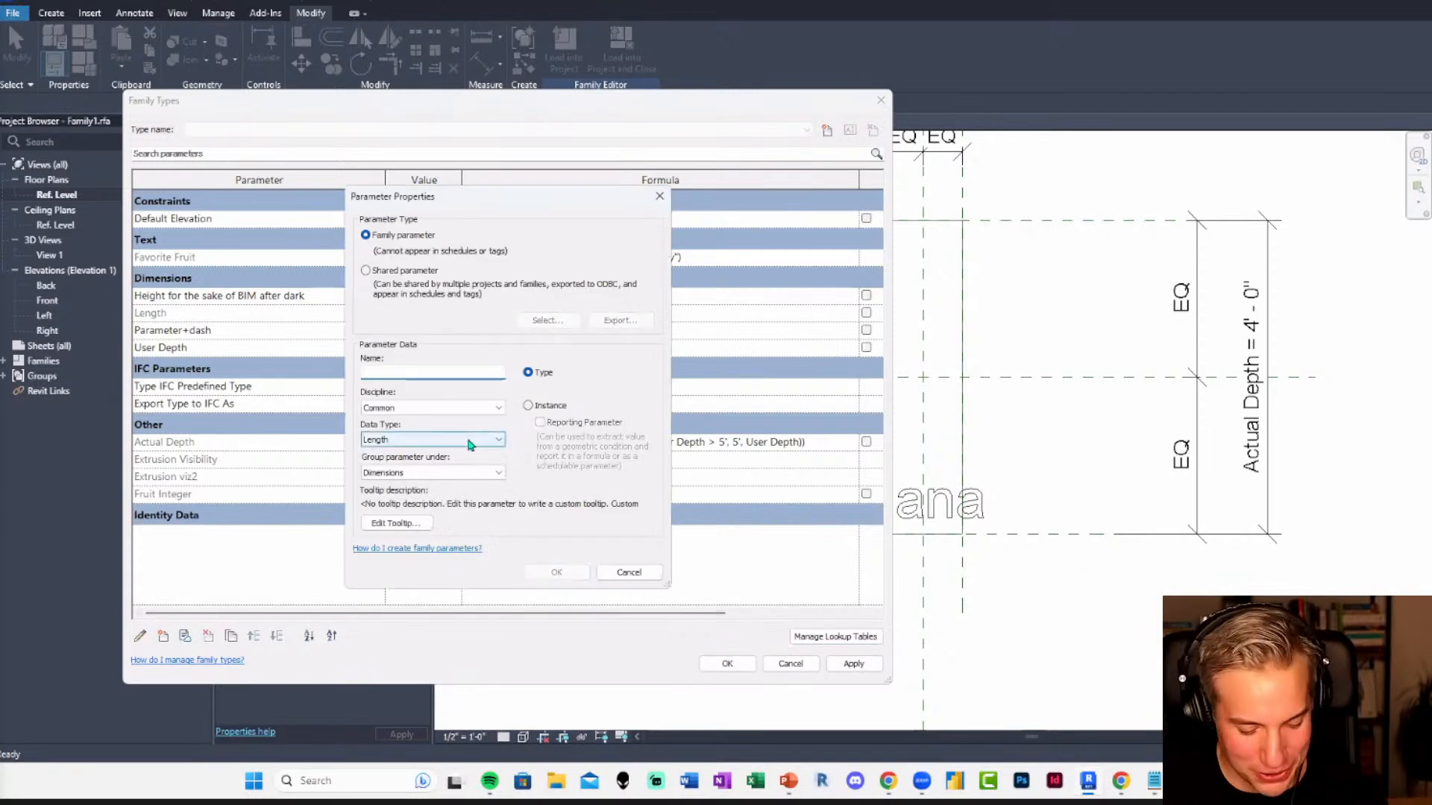
type("Lookup Name")
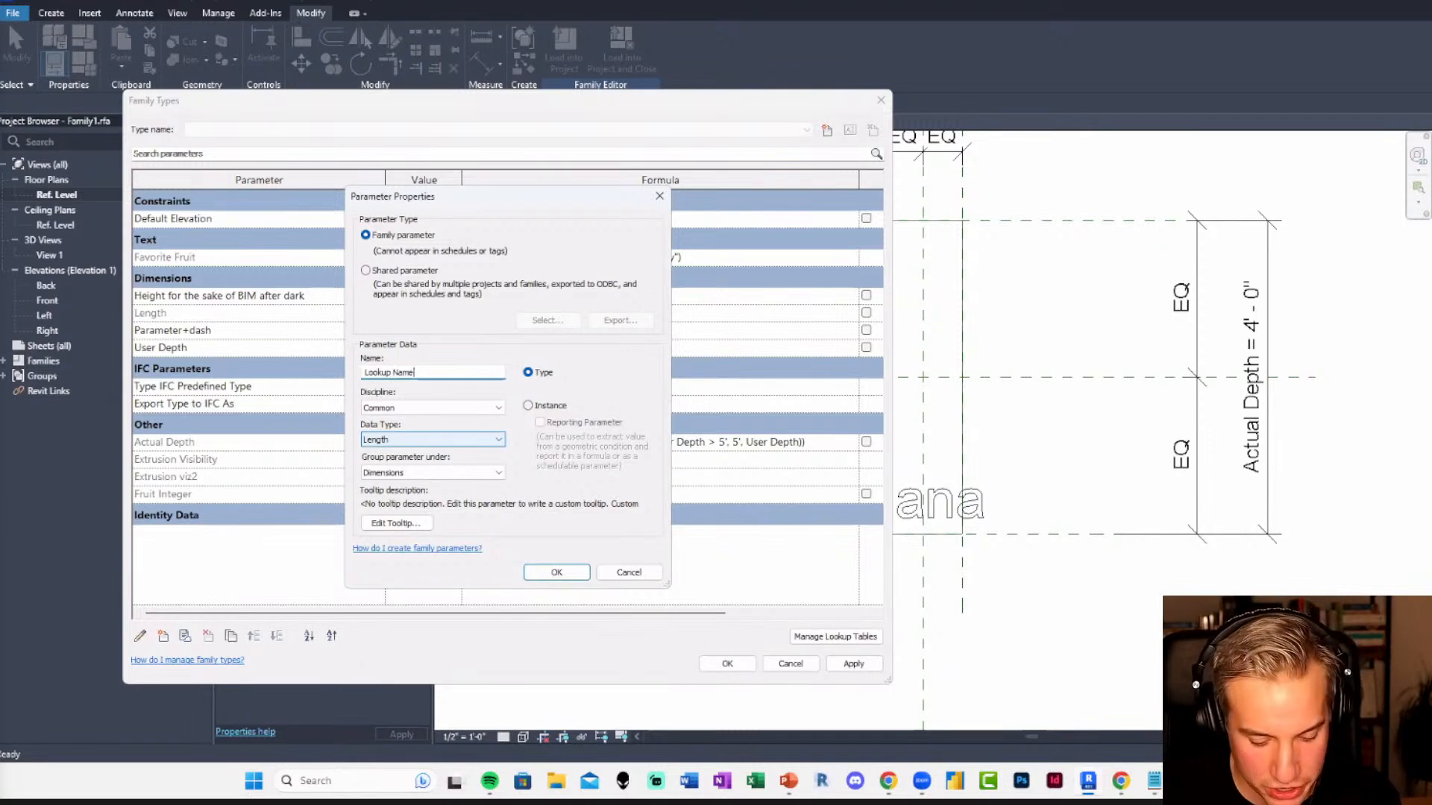
left_click(470, 441)
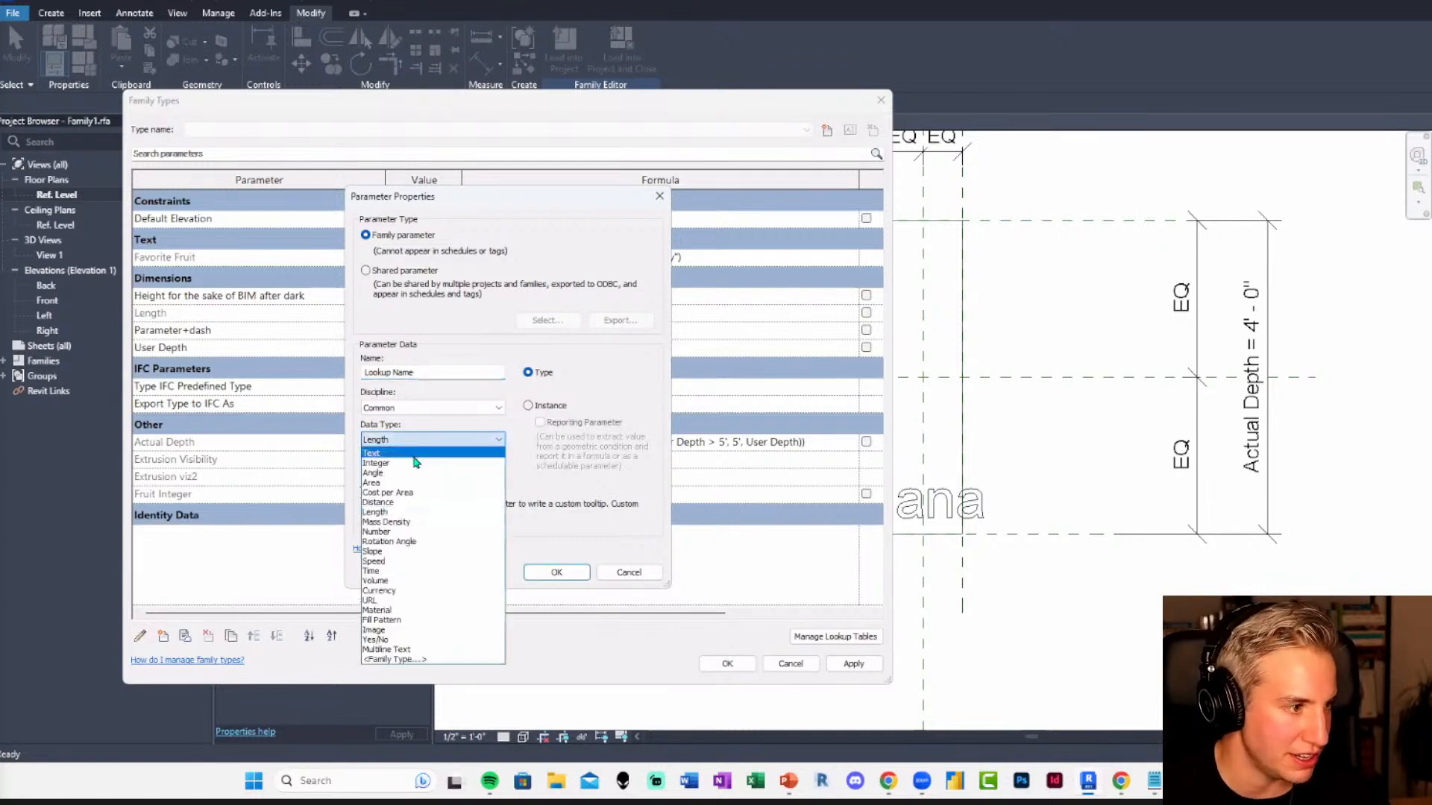
left_click(399, 596)
left_click(557, 574)
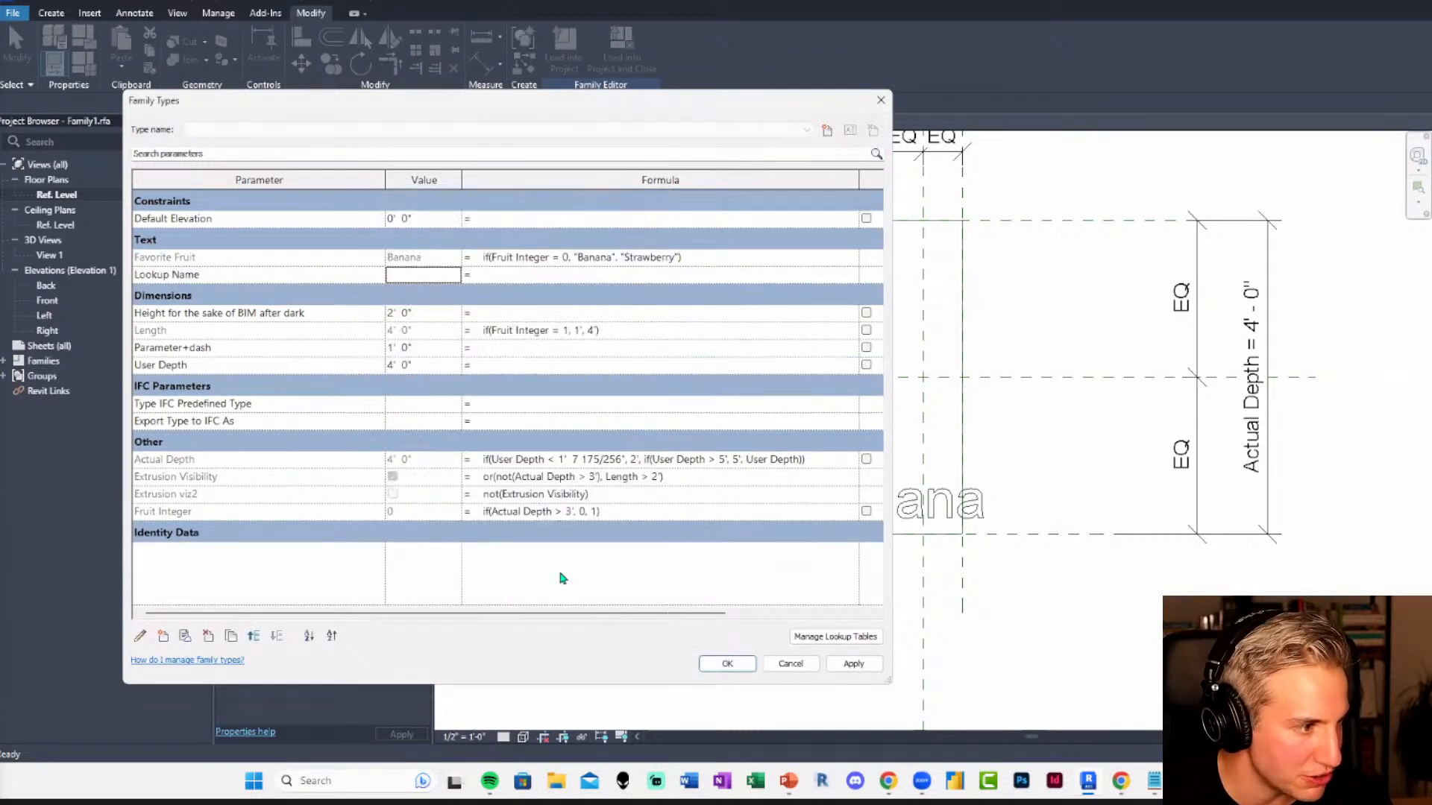
Set the Lookup Name formula to "Book1", including the quotation marks.
left_click(500, 275)
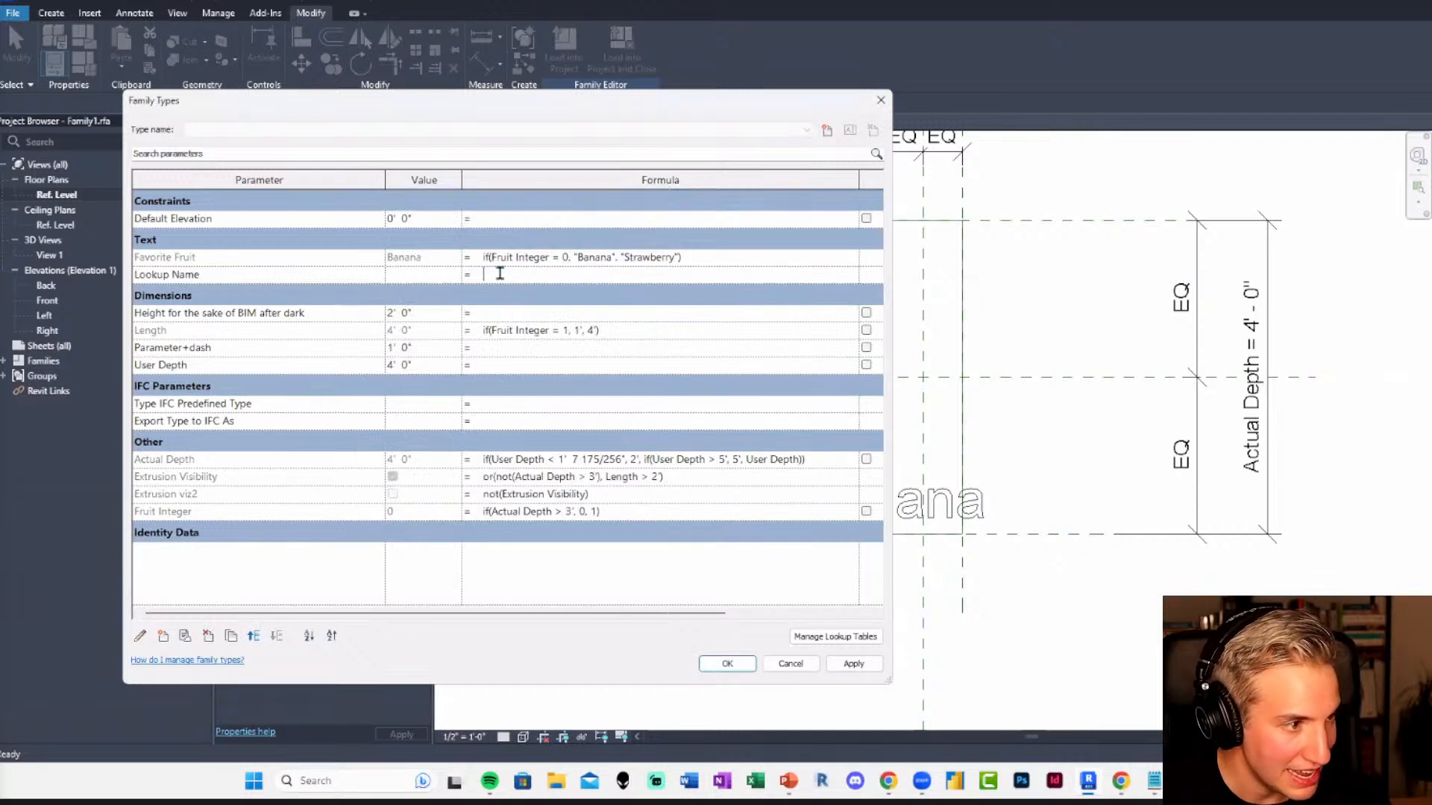
type("\"Book1")
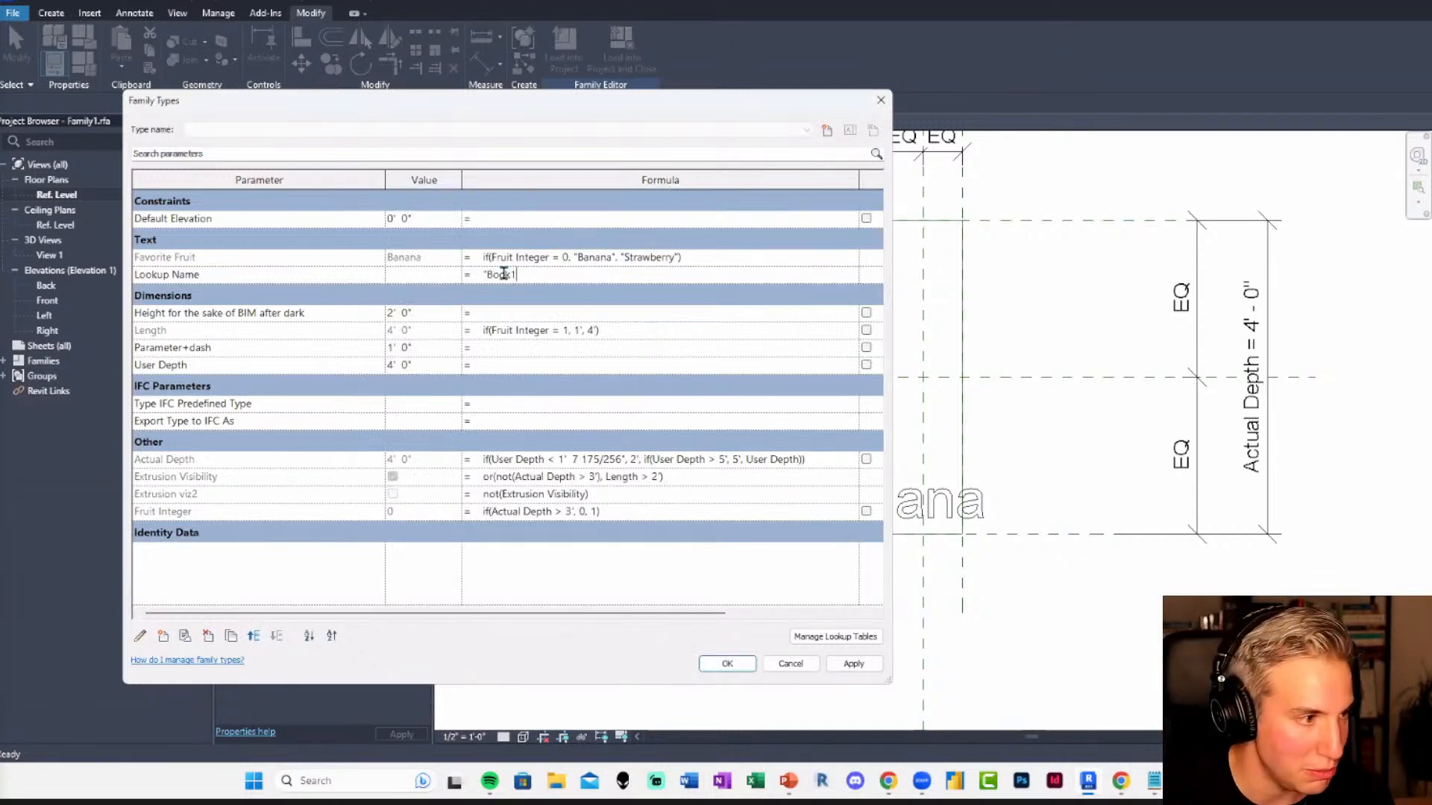
left_click(516, 310)
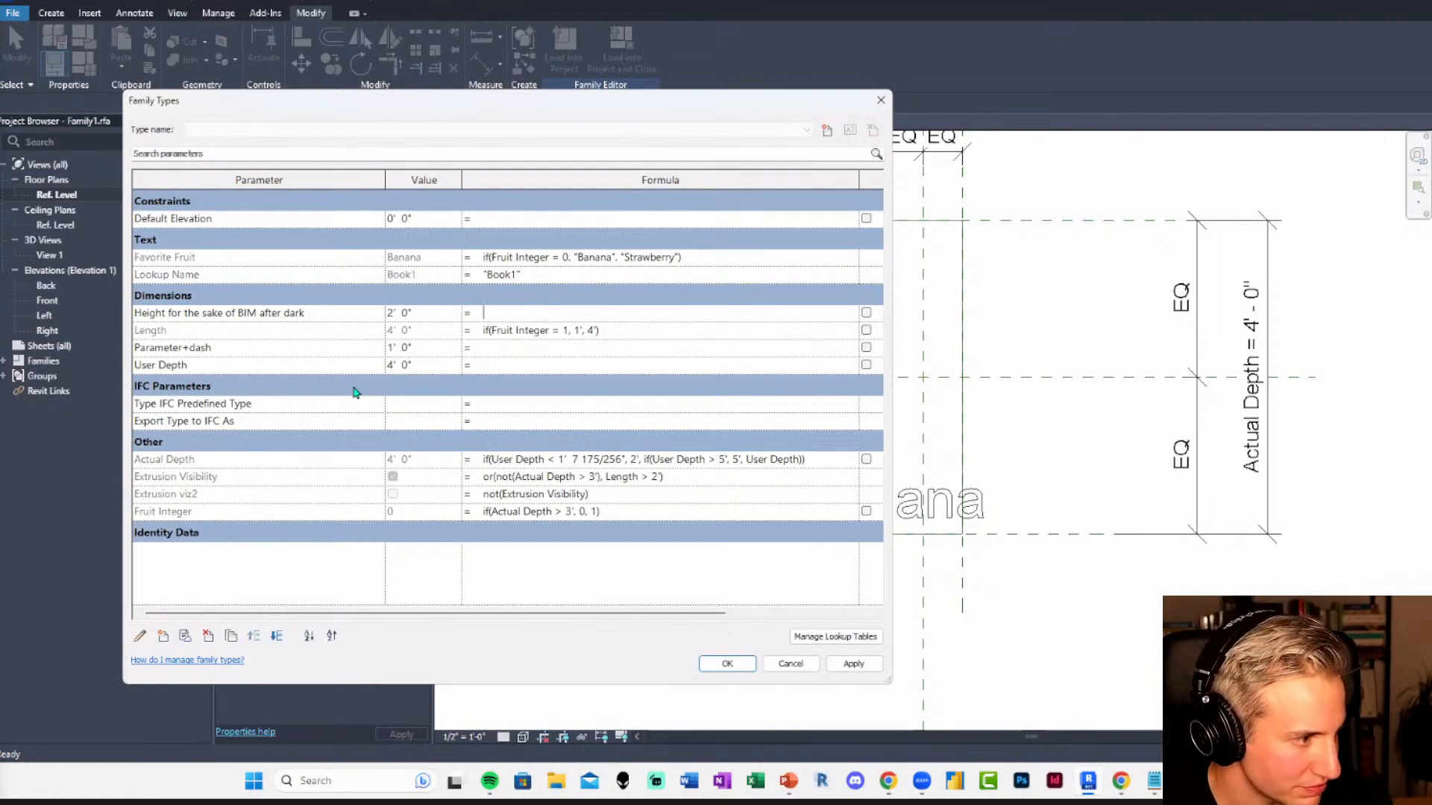
Add a Length type parameter named Cocktail Dimension, grouped under Dimensions, and accept the Family Types changes.
left_click(162, 636)
left_click(432, 472)
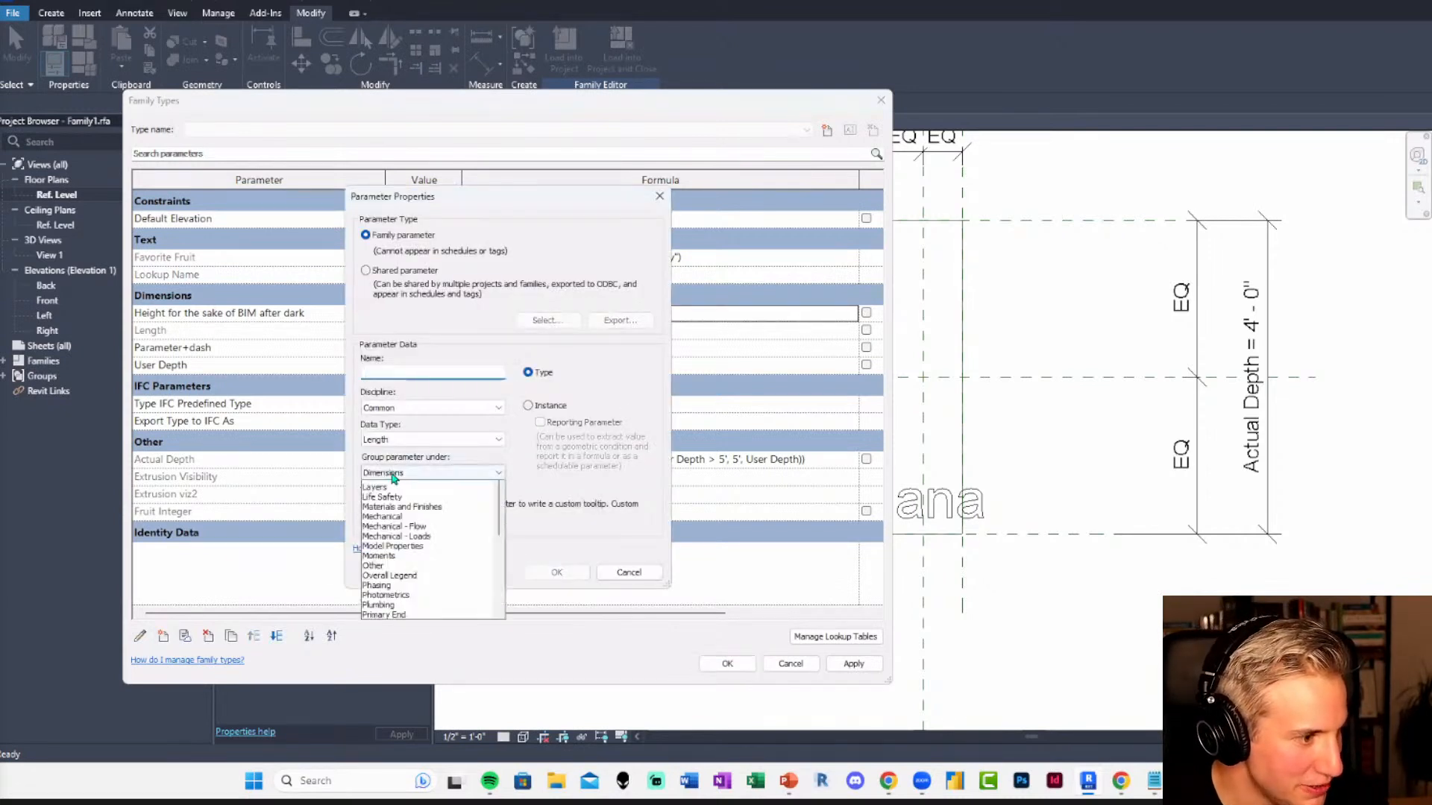
left_click(402, 488)
left_click(393, 441)
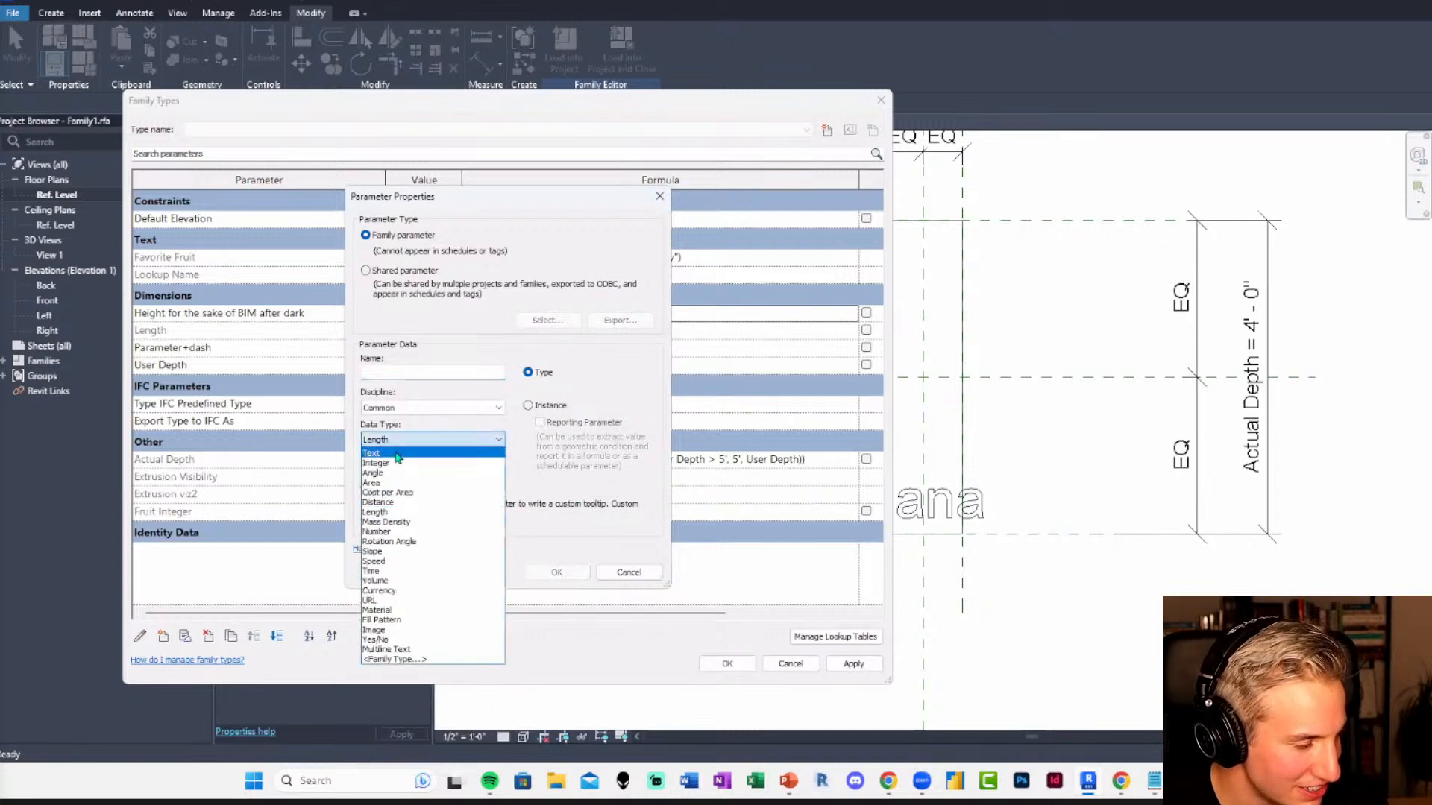
left_click(395, 453)
left_click(397, 440)
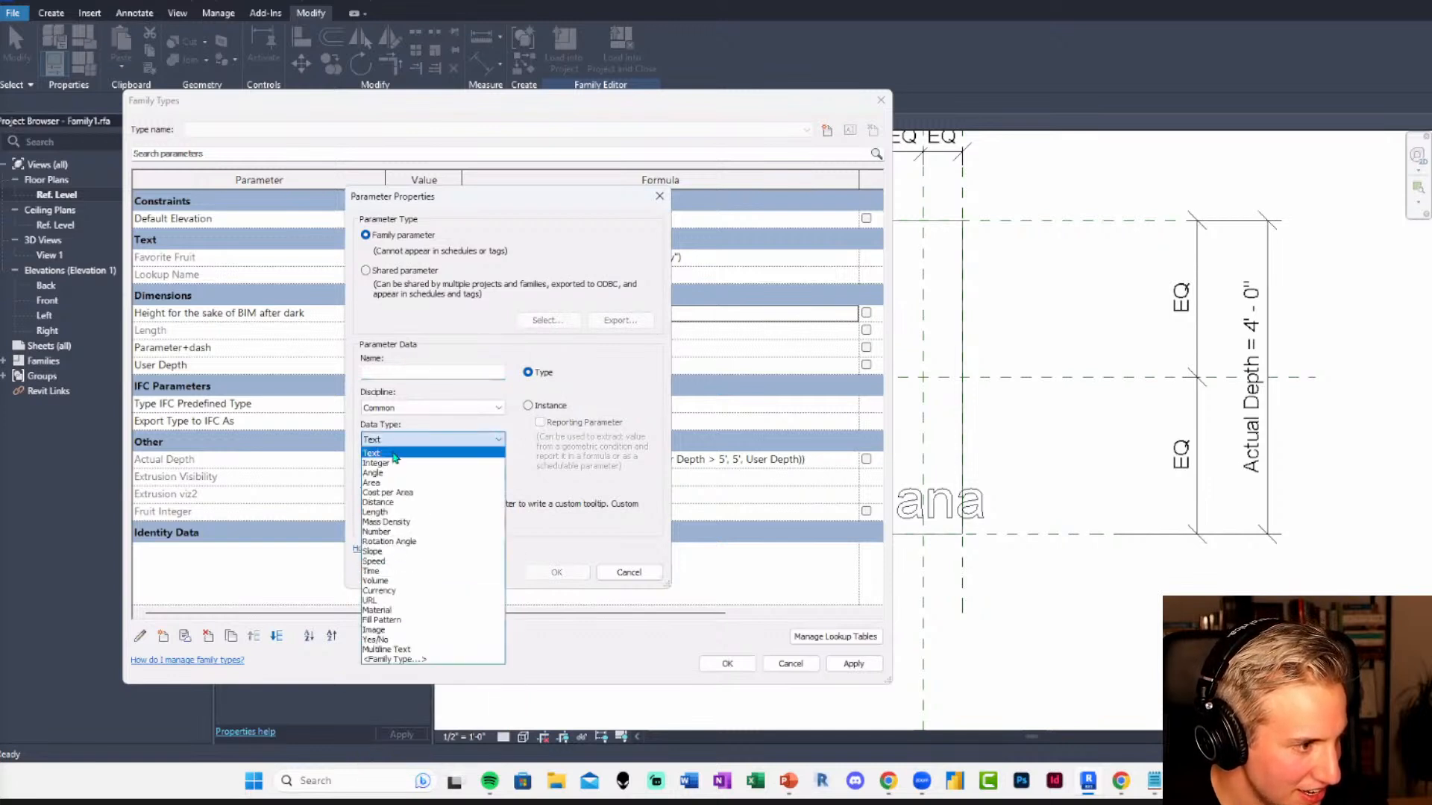
left_click(395, 489)
left_click(390, 370)
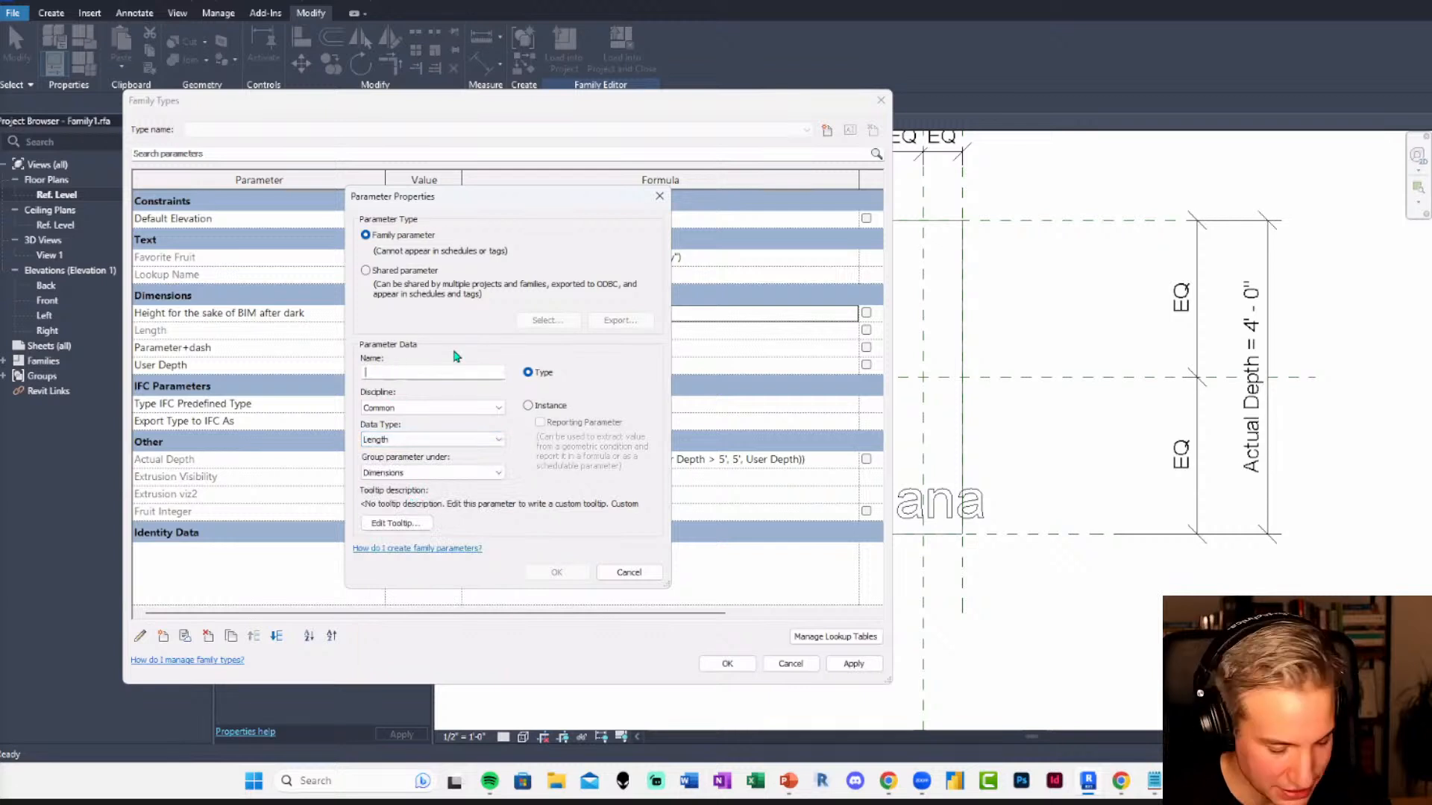
type("Cocktail Dimension")
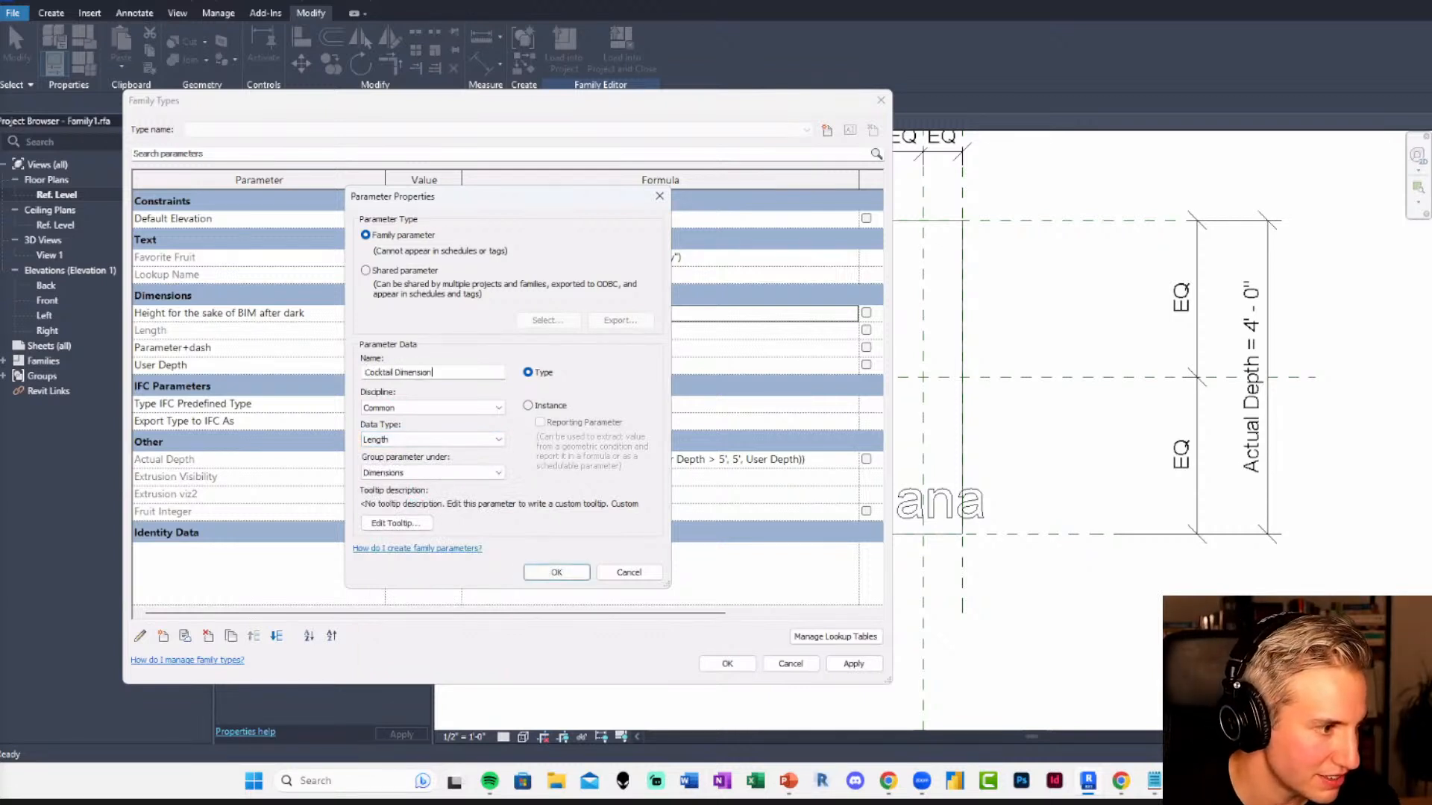
left_click(557, 572)
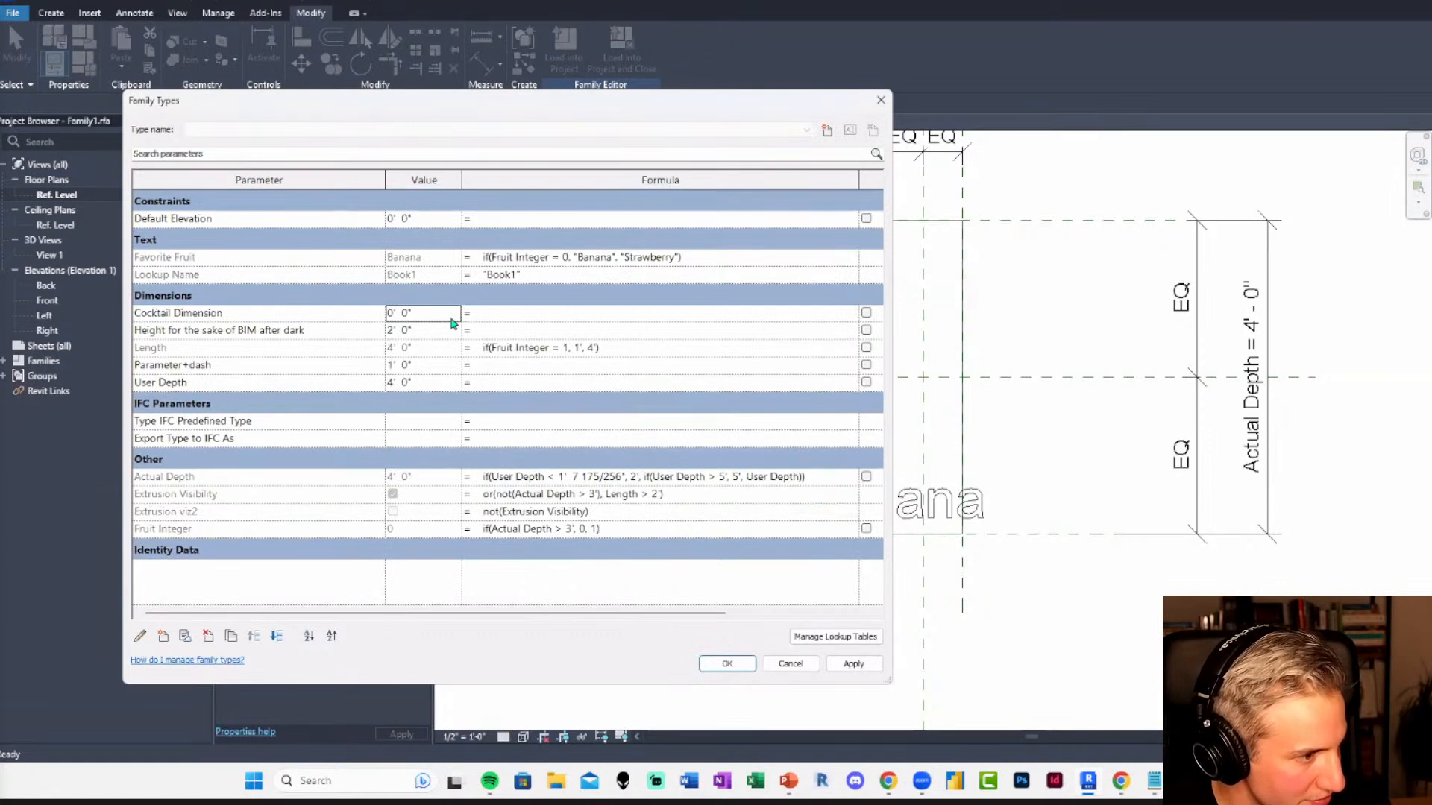
left_click(727, 664)
Set the family's length units to millimeters in Project Units.
left_click(218, 14)
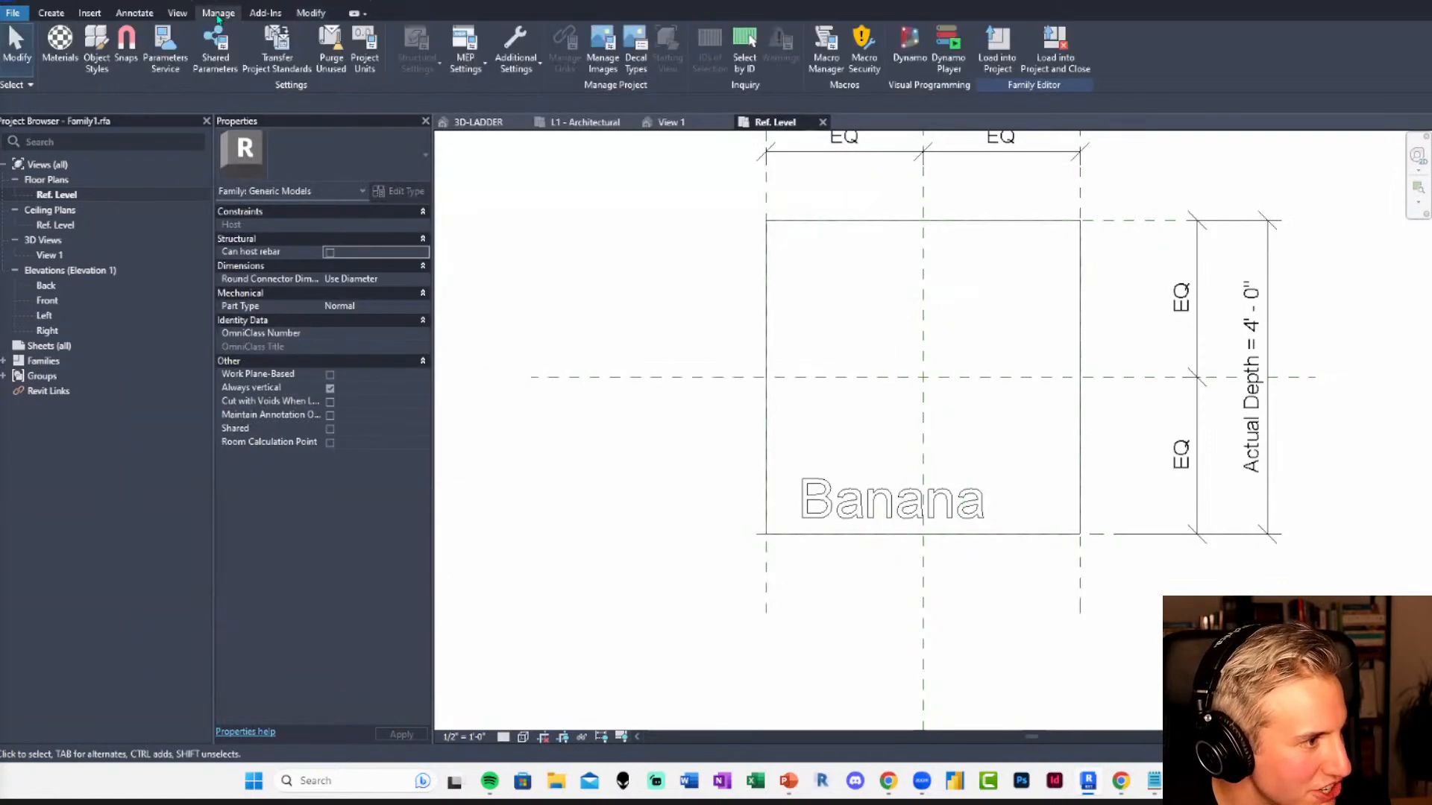
left_click(365, 51)
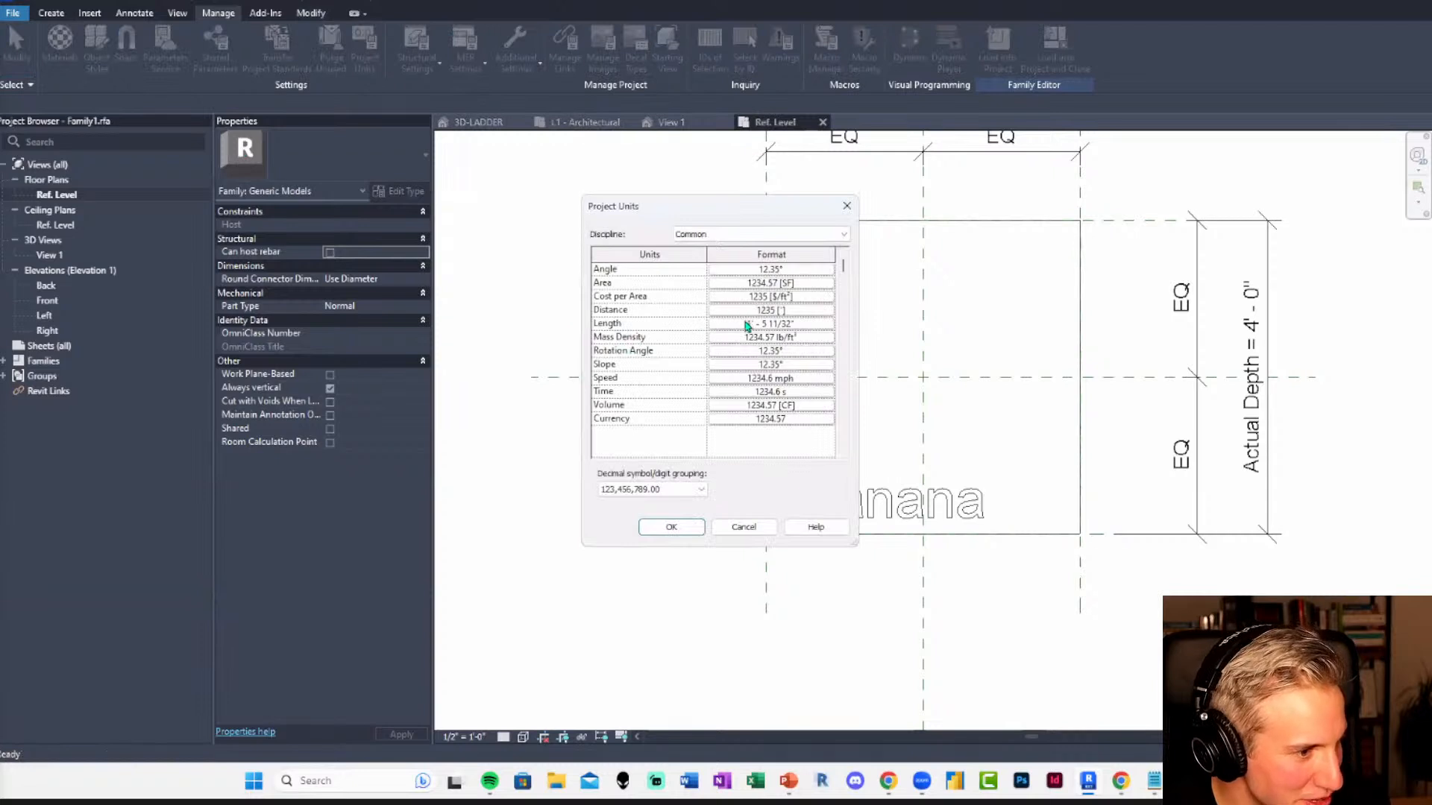
left_click(741, 326)
left_click(809, 296)
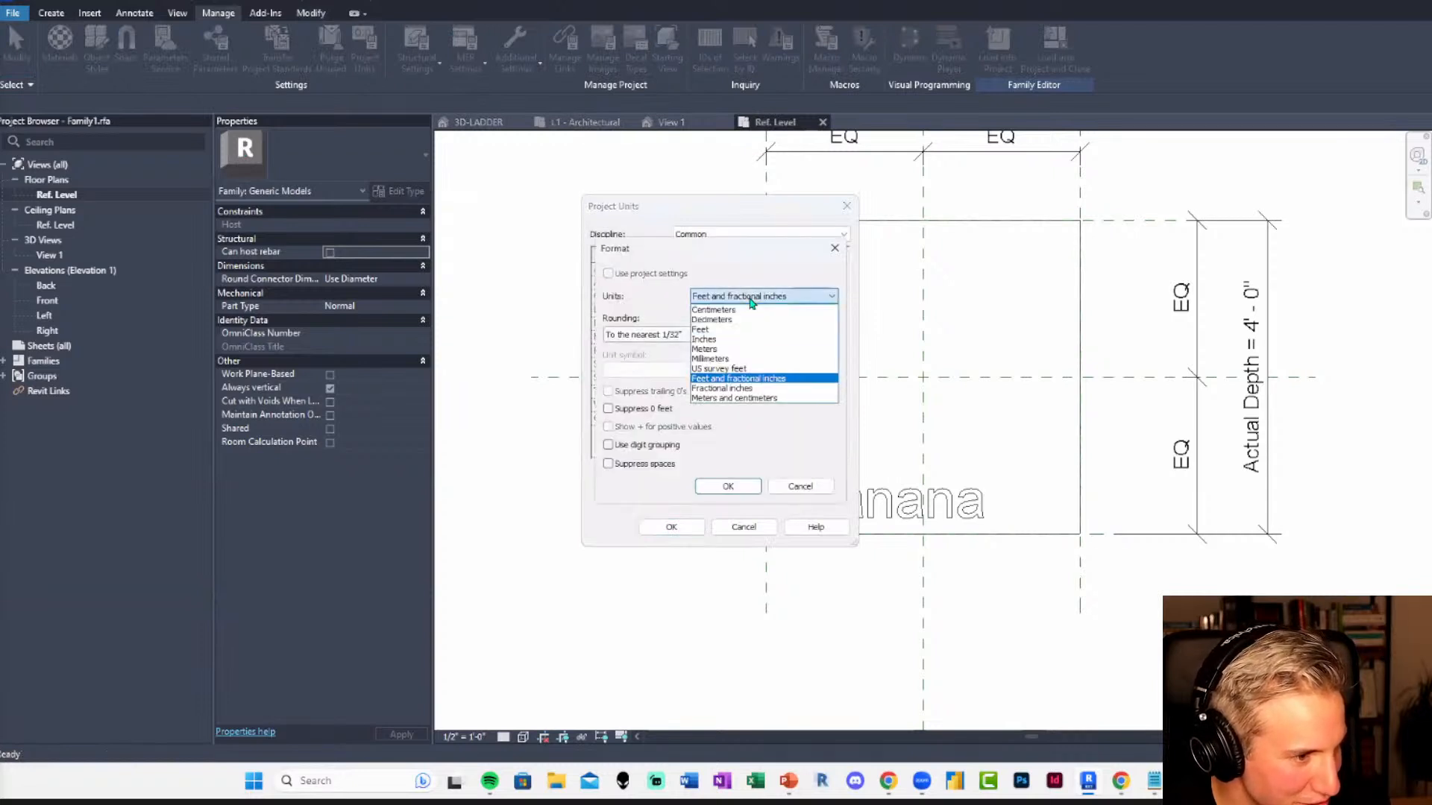
left_click(734, 366)
left_click(728, 486)
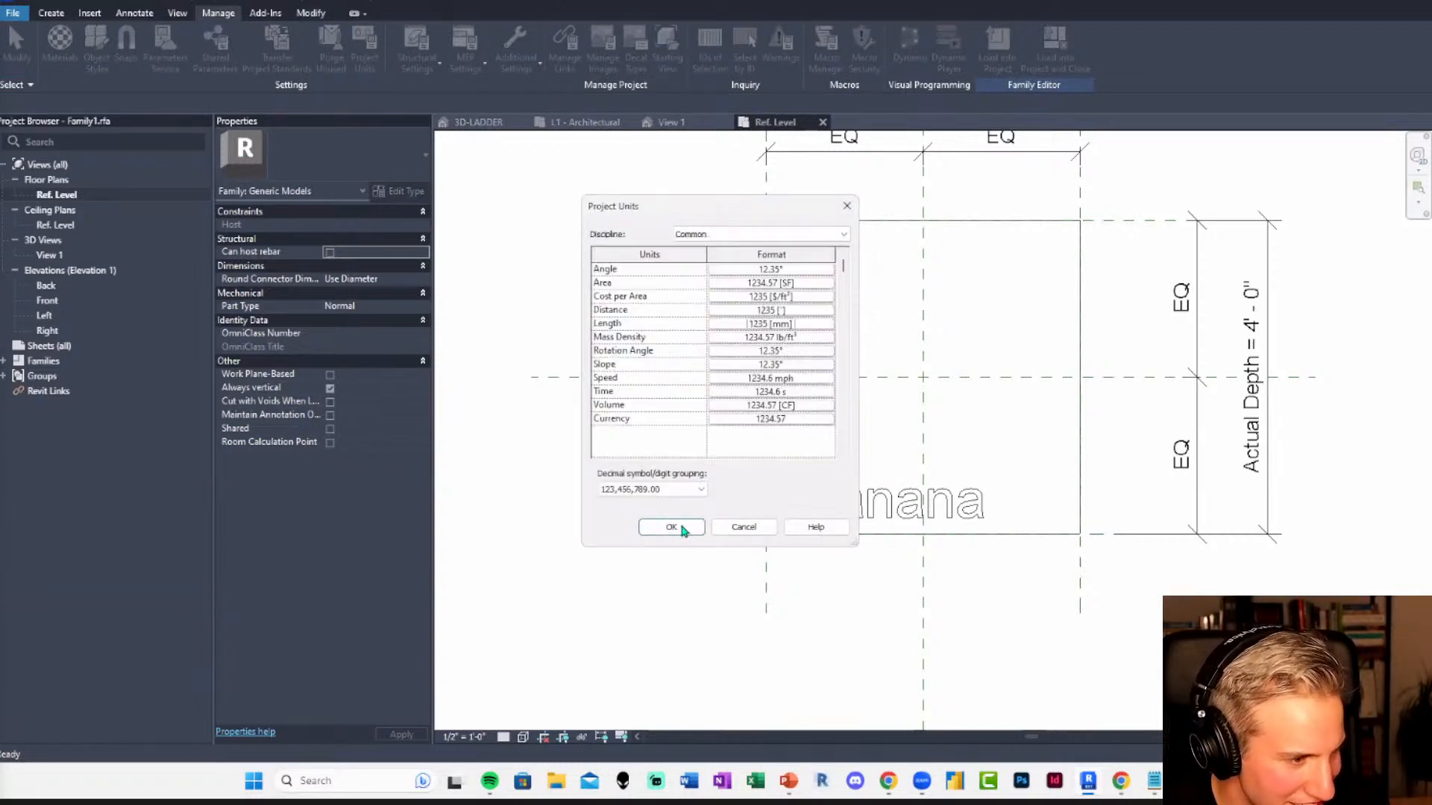
left_click(671, 529)
Reopen Family Types and begin the Cocktail Dimension formula with size_lookup(Lookup Name, using the PowerPoint lookup table slide as reference.
left_click(51, 13)
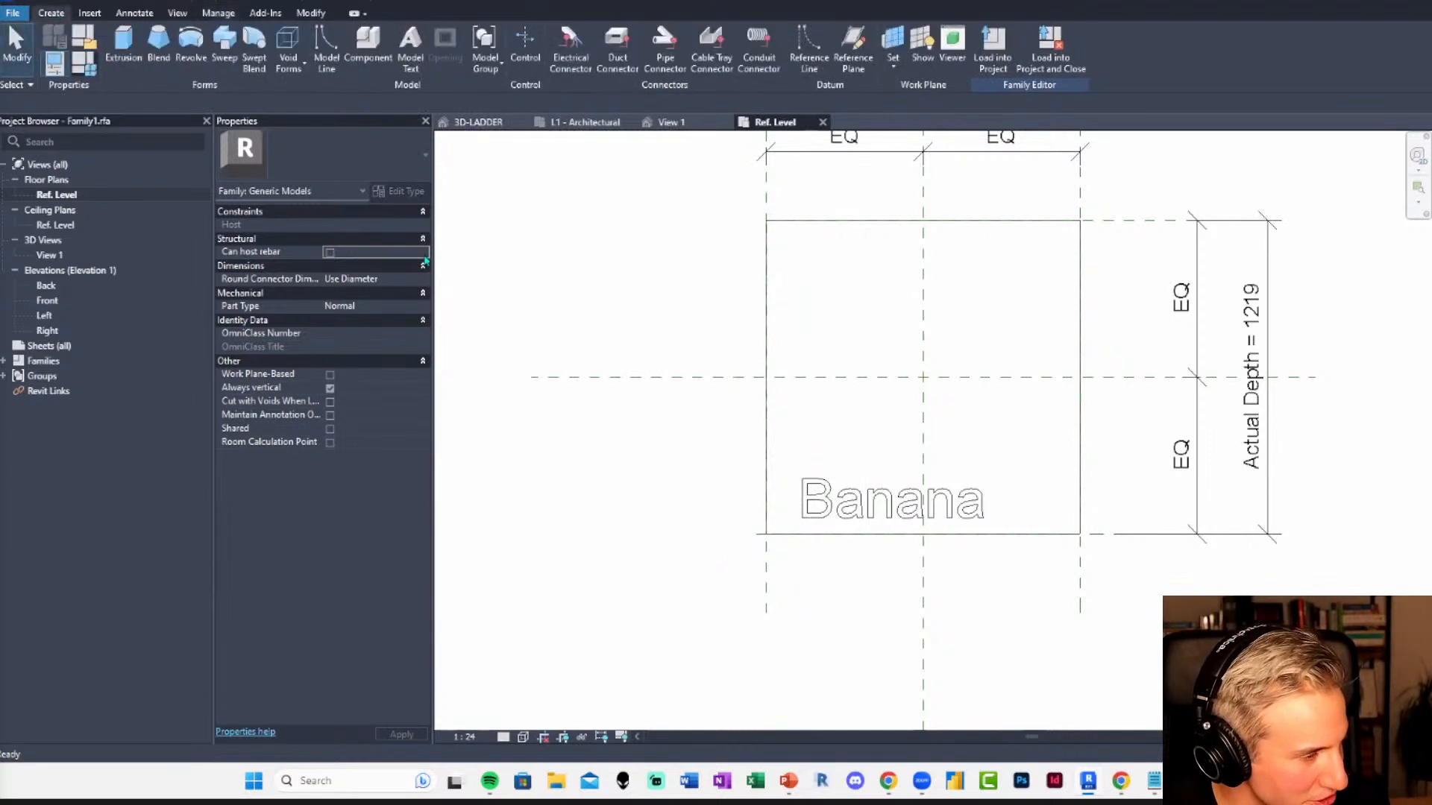
left_click(54, 64)
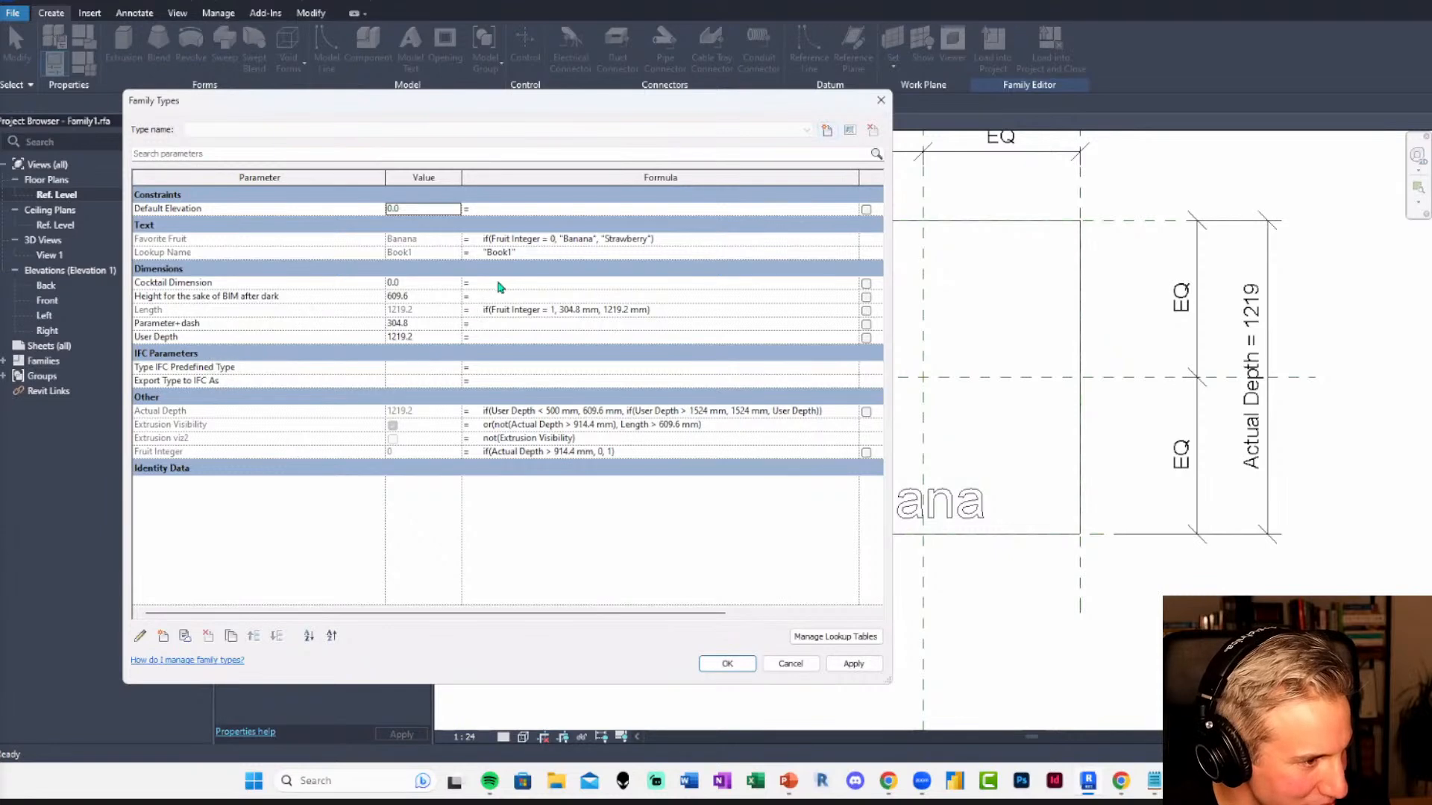
mouse_move(785, 789)
left_click(840, 731)
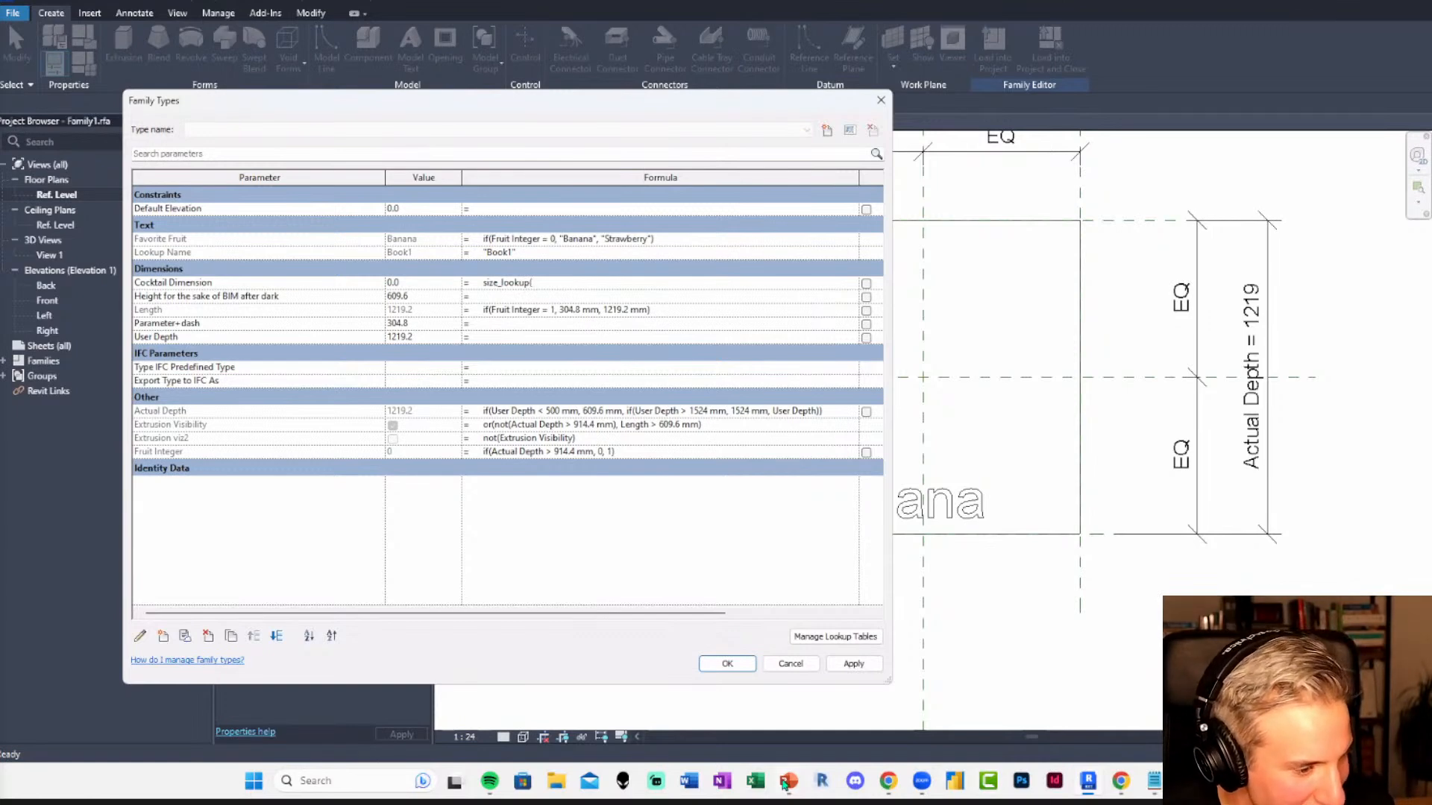
mouse_move(784, 783)
left_click(869, 707)
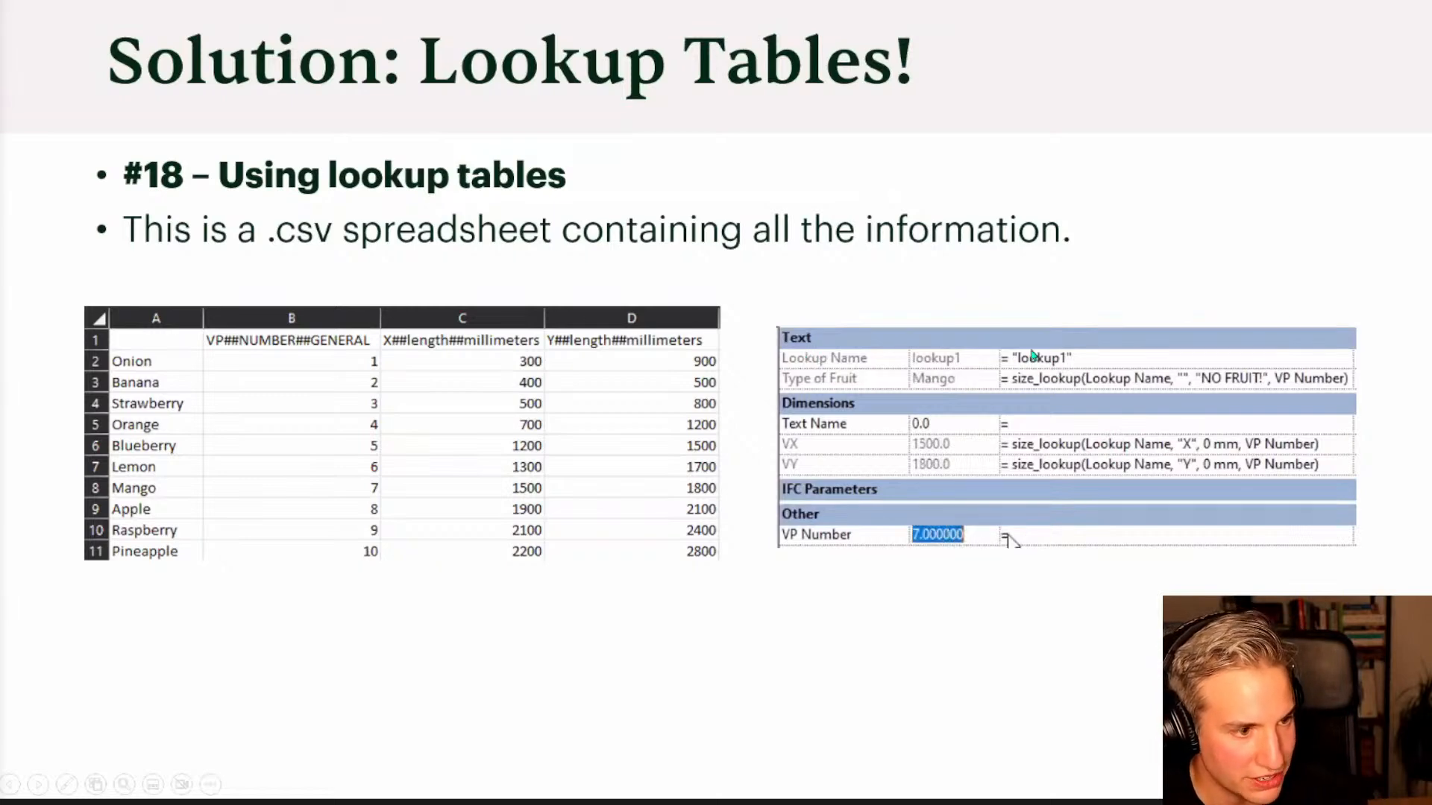
key("alt+Tab")
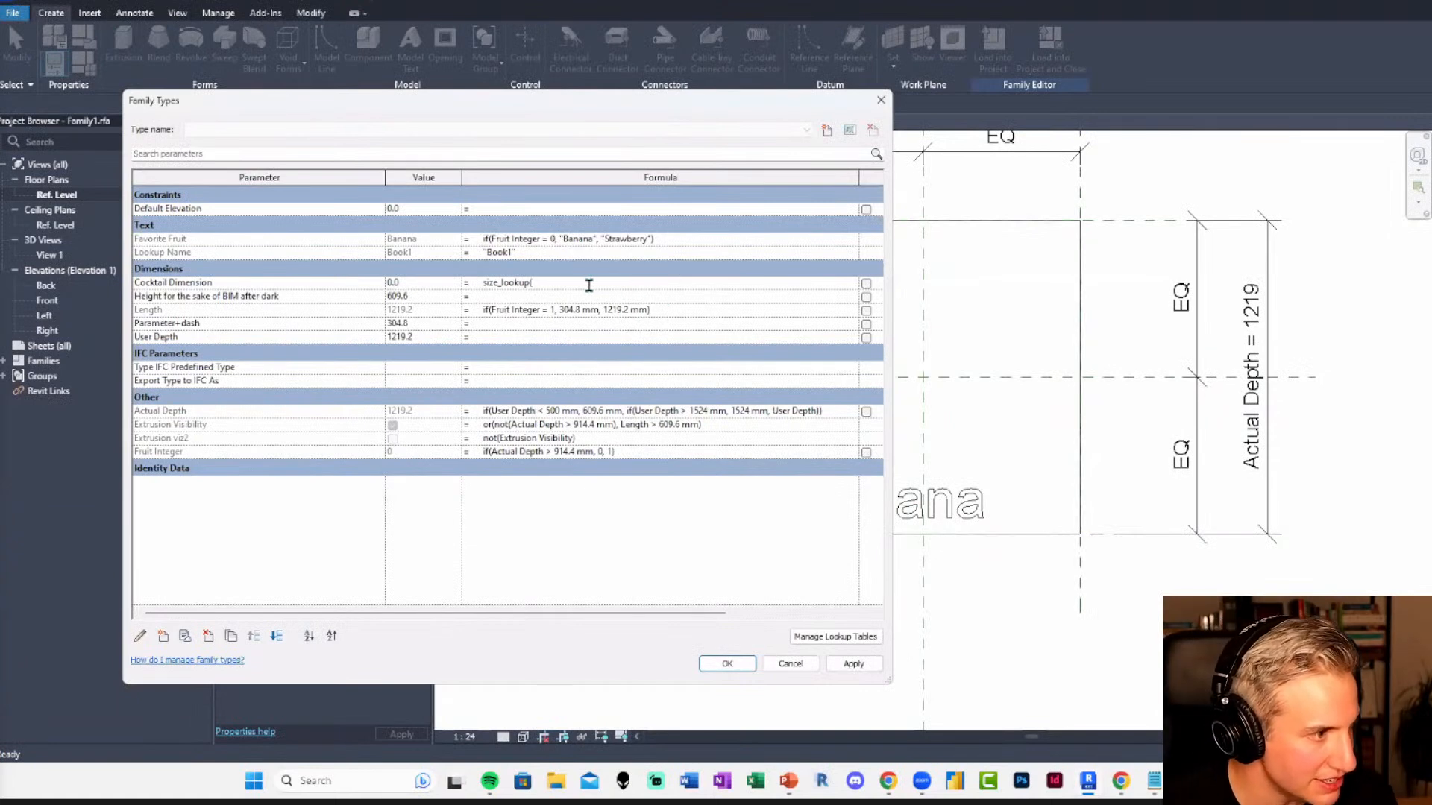
type("Lookup N")
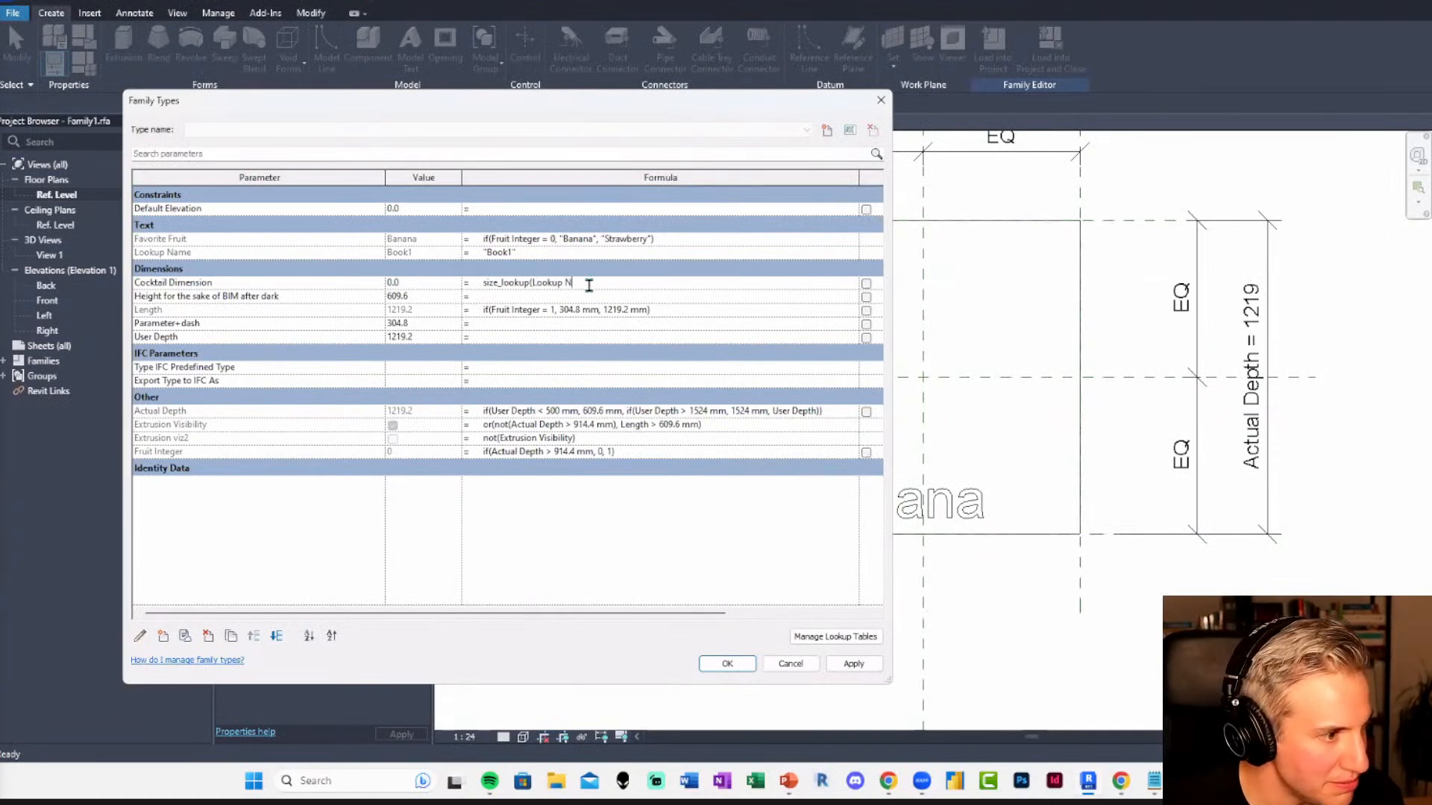
type("ame,")
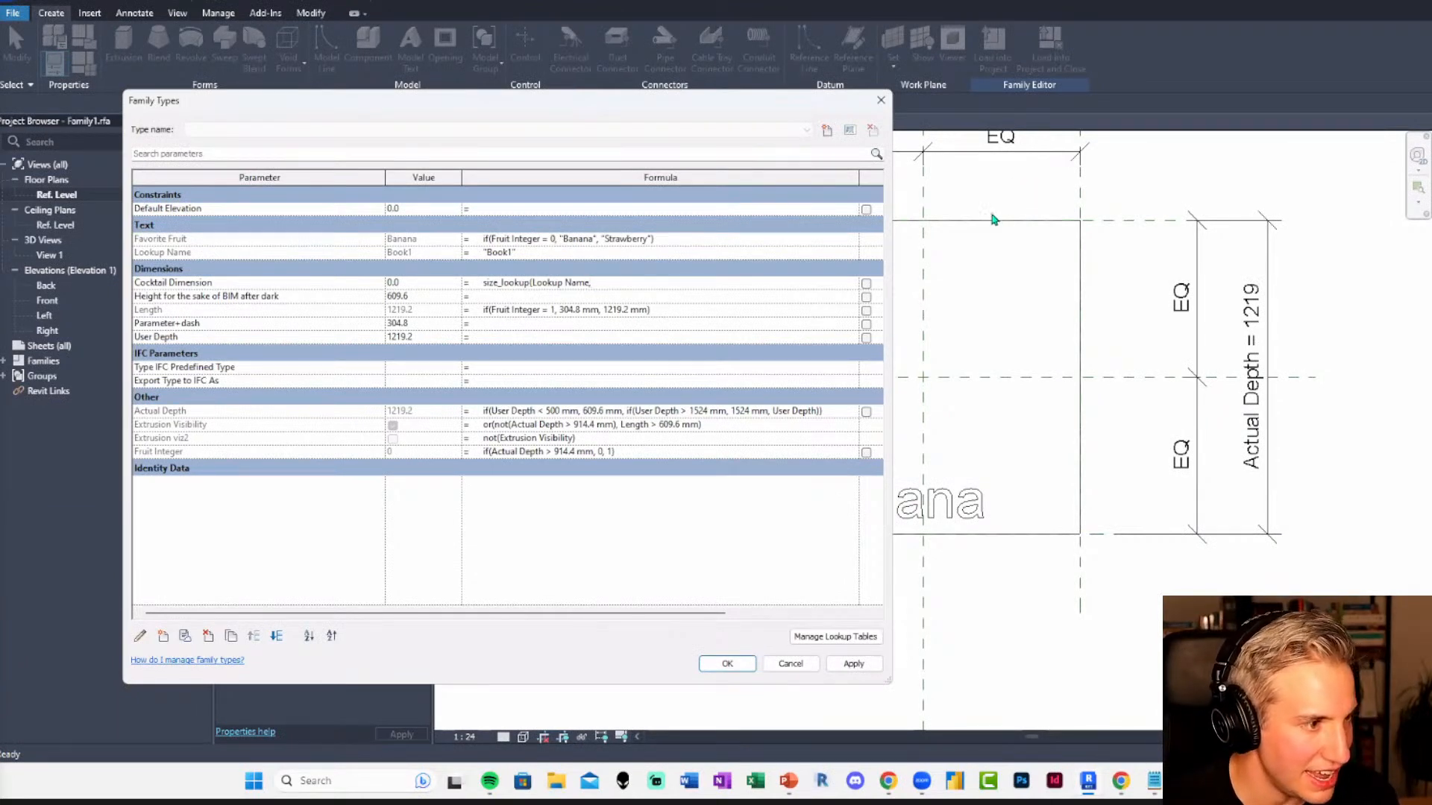
Switch to Excel, open Book1.csv, and widen columns B and C to show their full headers.
mouse_move(790, 779)
left_click(873, 682)
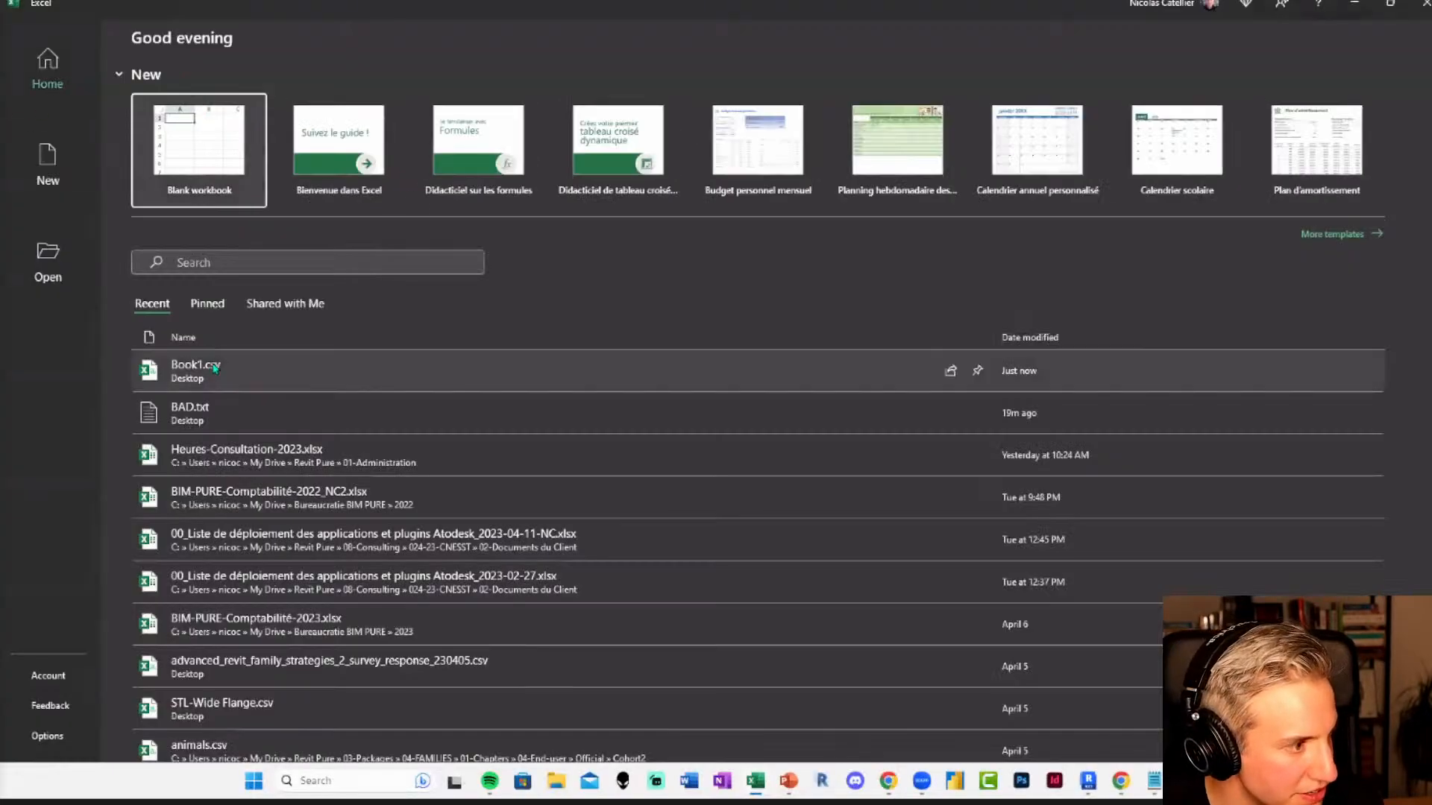
left_click(209, 366)
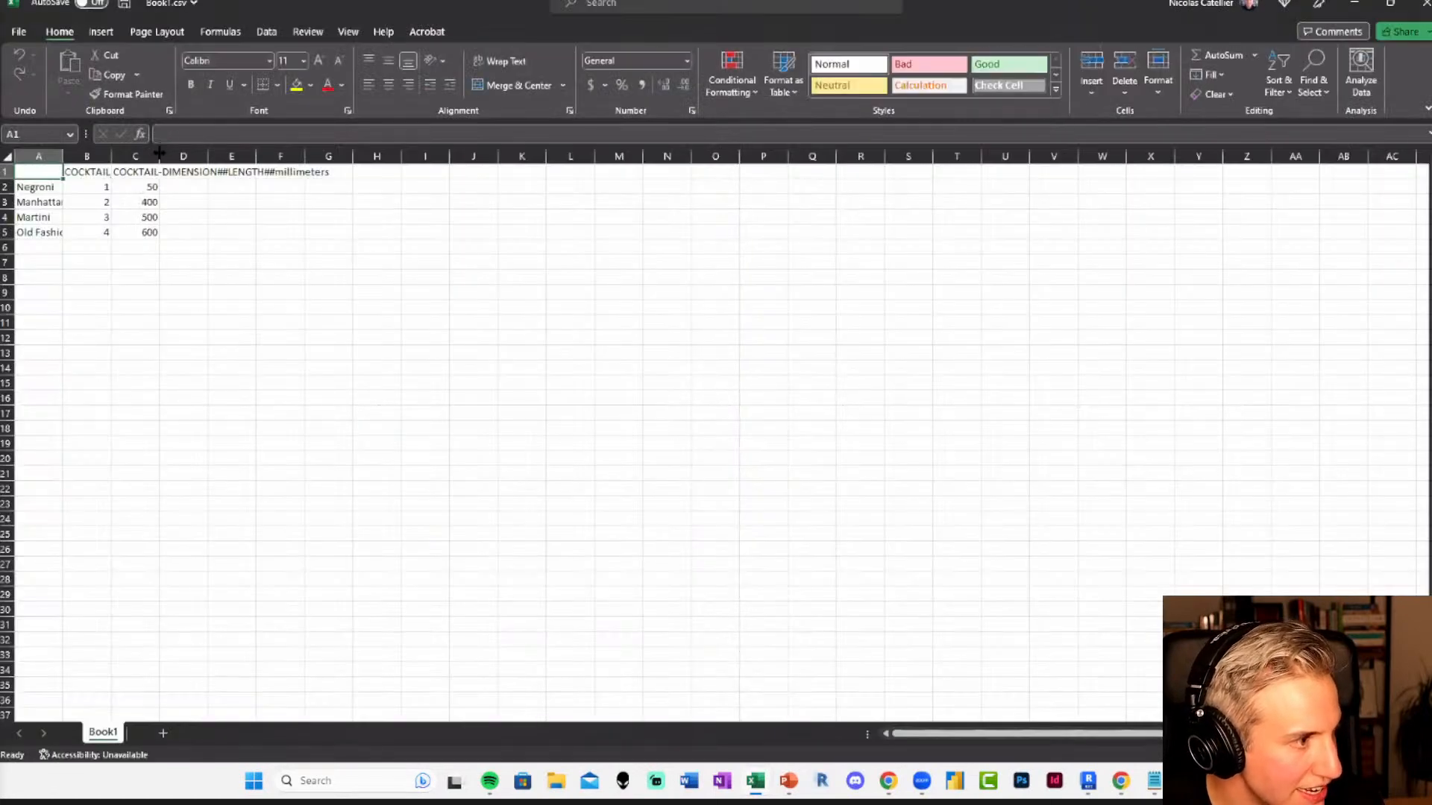
left_click_drag(159, 153, 453, 153)
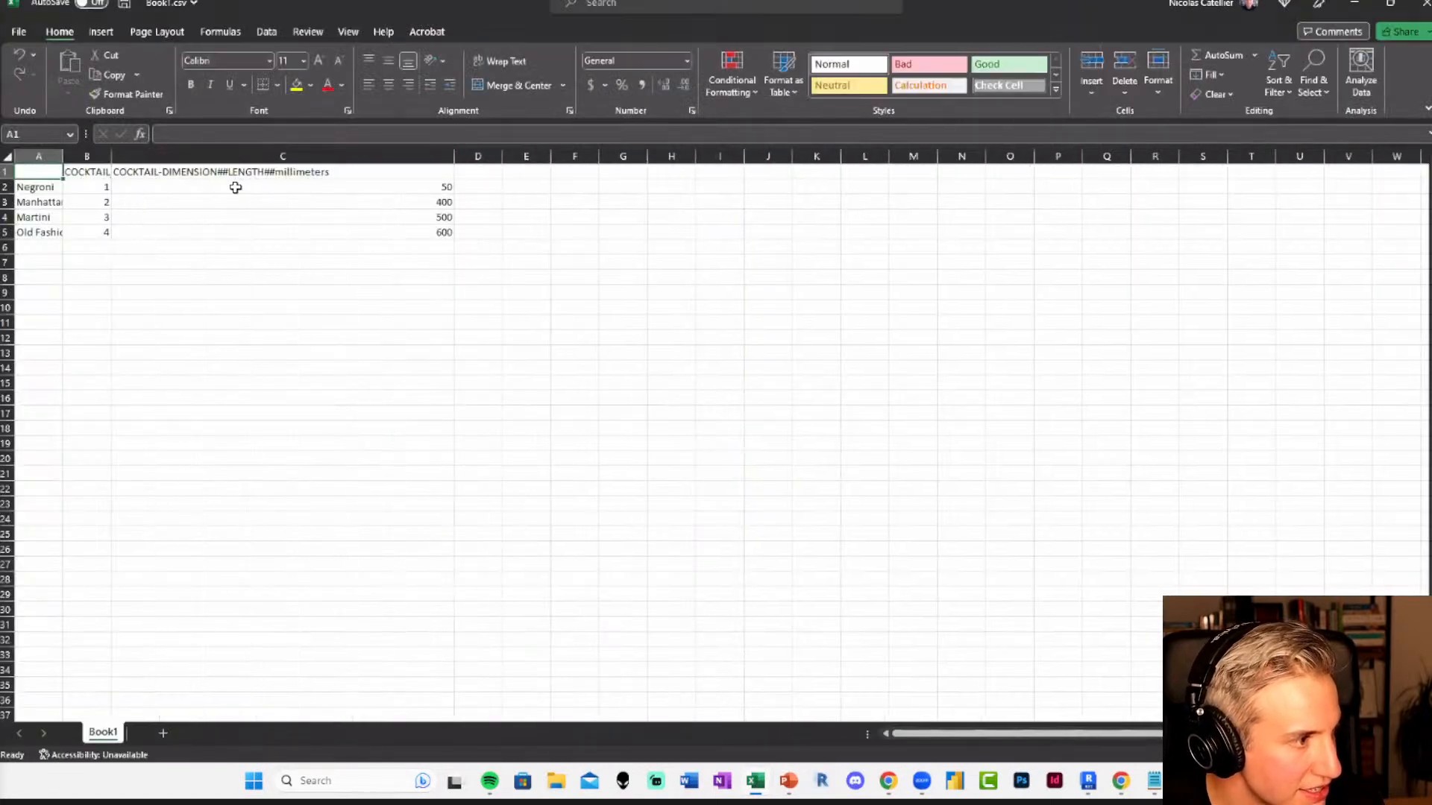
double_click(113, 156)
Copy only the COCKTAIL-DIMENSION part of the header in cell C1.
double_click(332, 171)
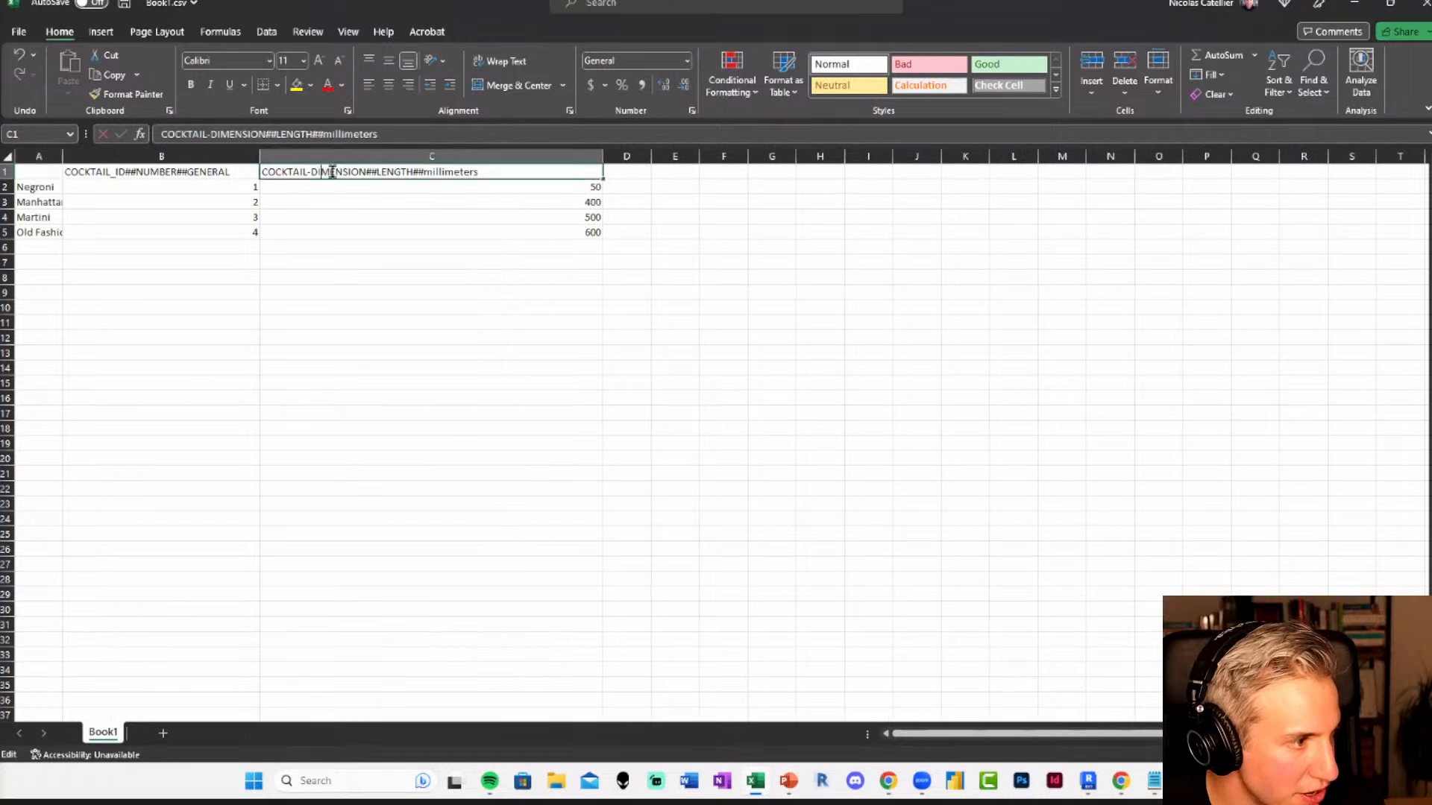
left_click_drag(366, 172, 227, 162)
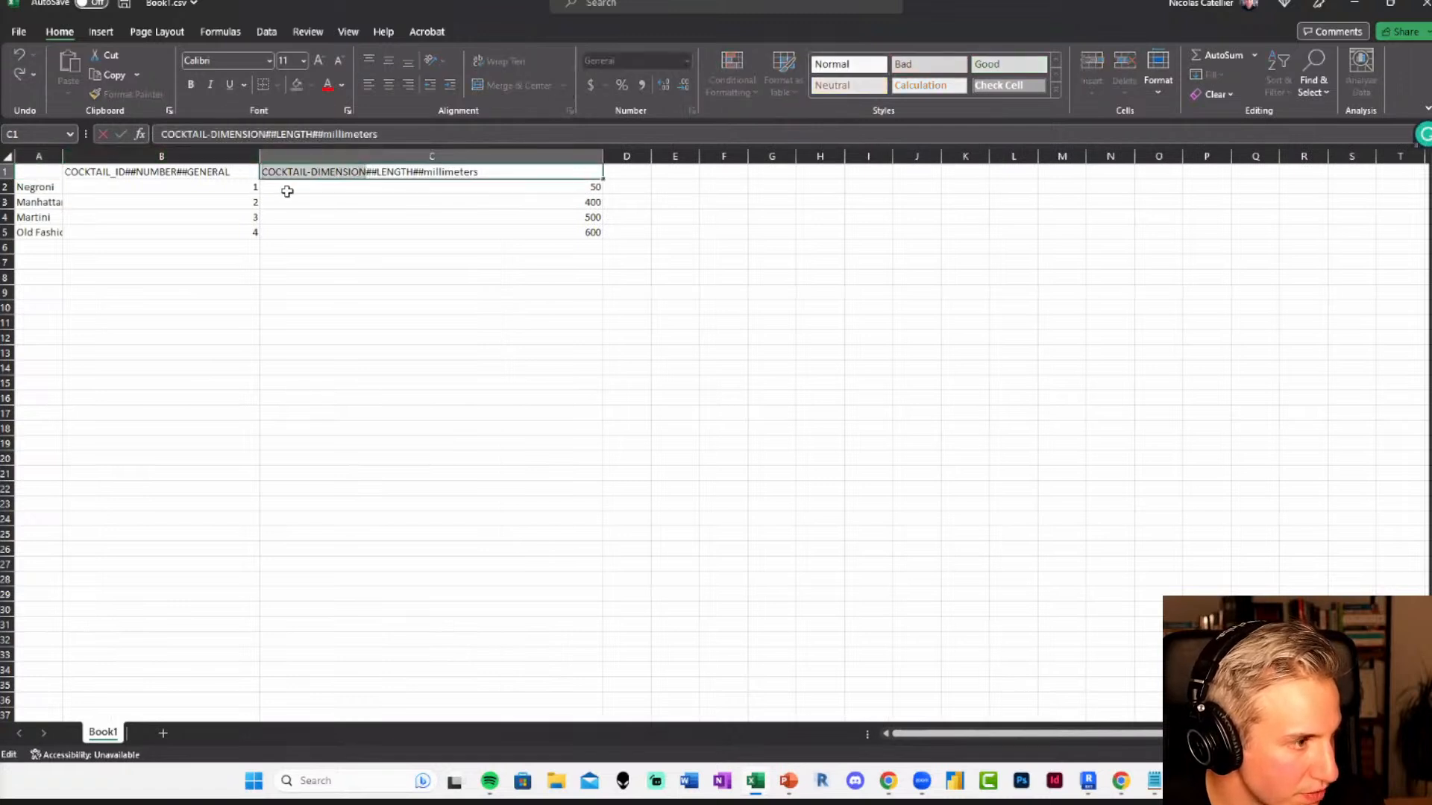
key("ctrl+c")
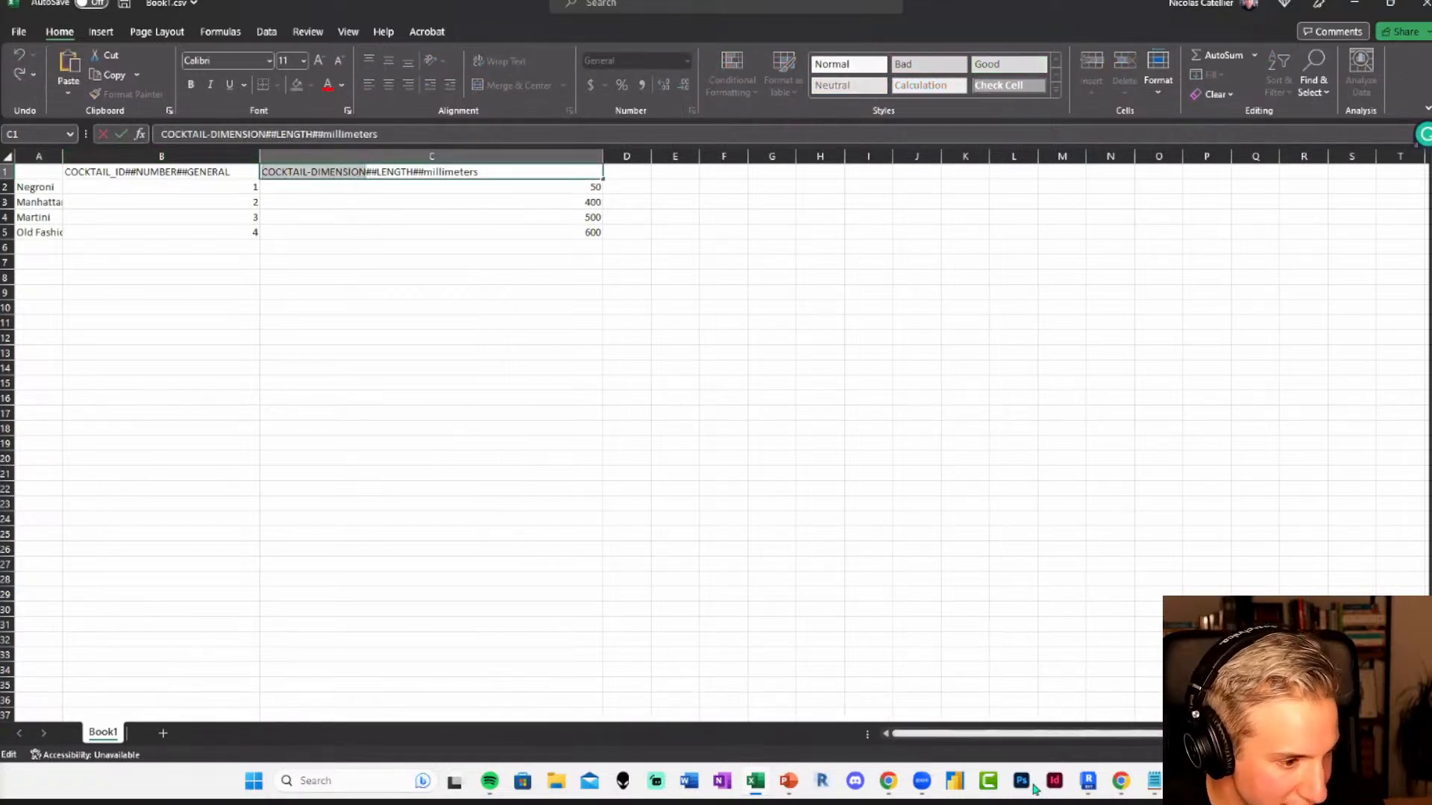
Return to Revit and append "COCKTAIL-DIMENSION" in quotes, followed by a comma, to the Cocktail Dimension formula.
left_click(788, 781)
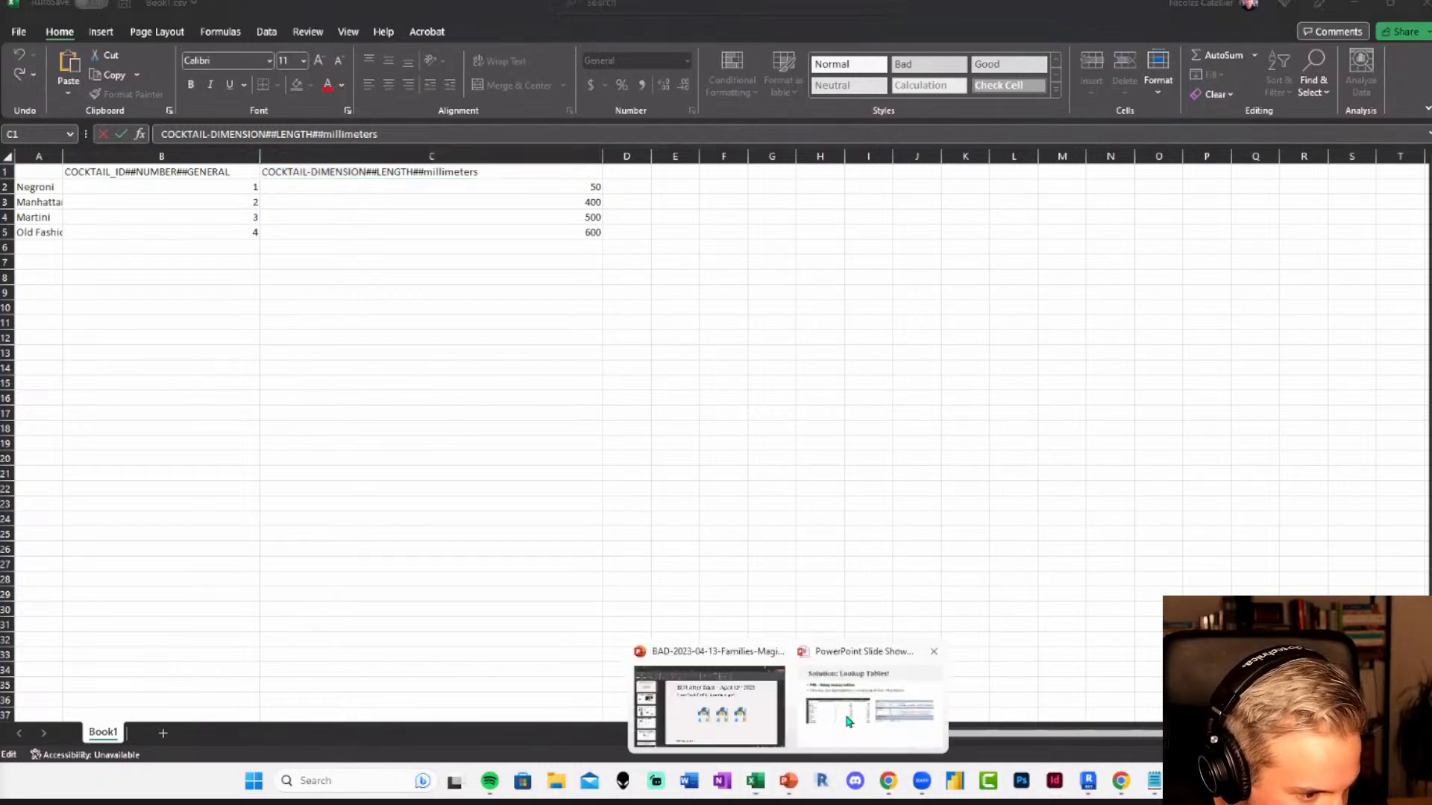
left_click(1090, 783)
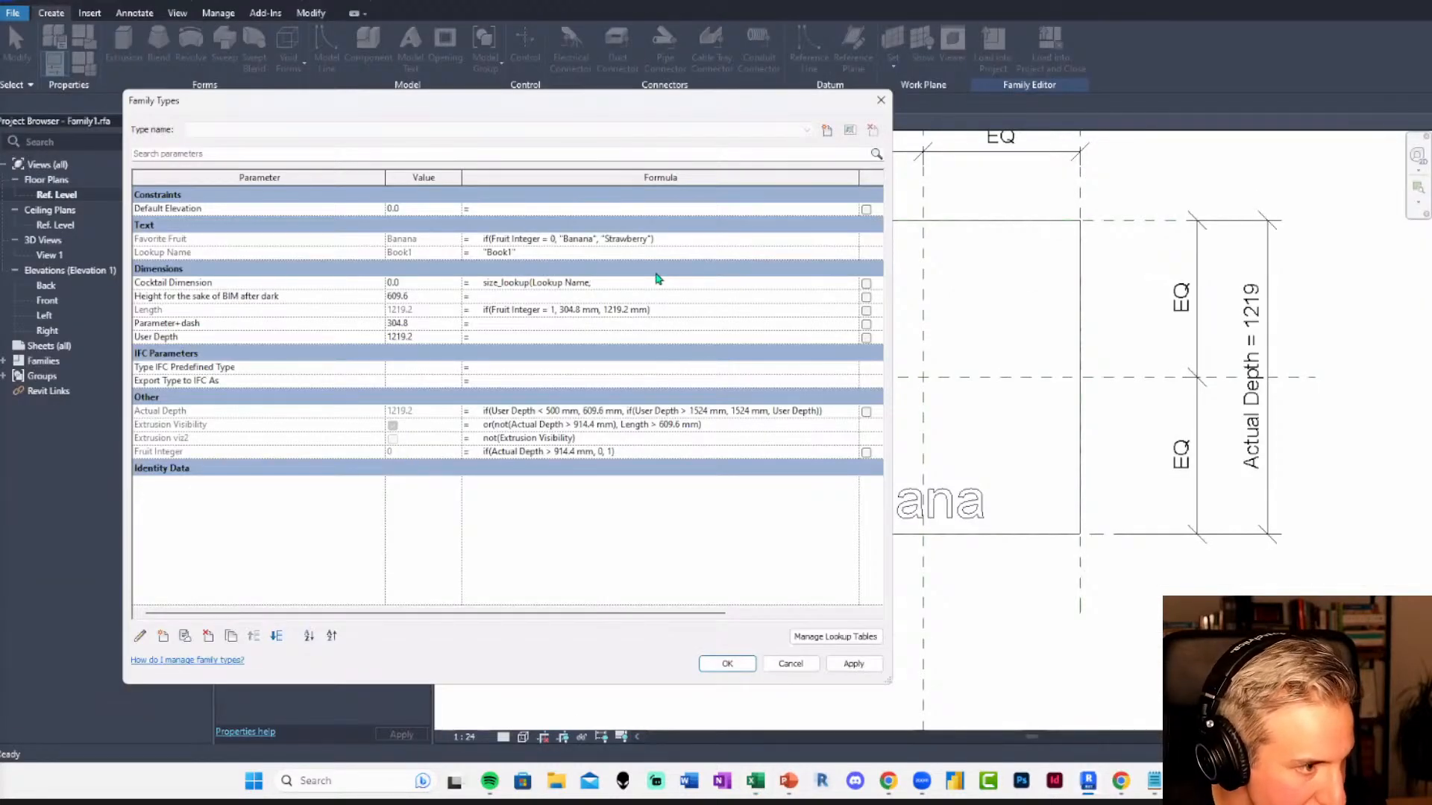
key("ctrl+v")
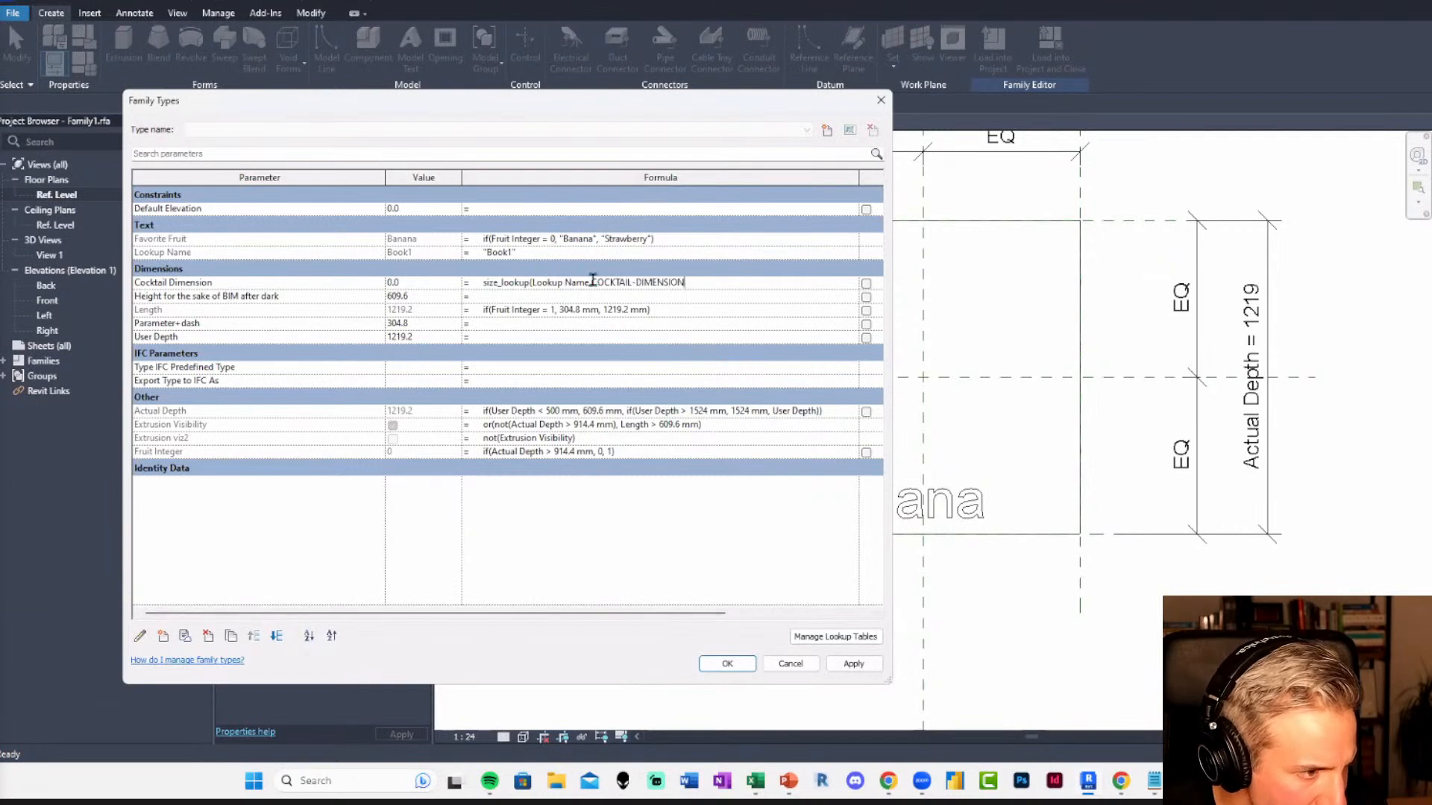
type("\"")
left_click(721, 282)
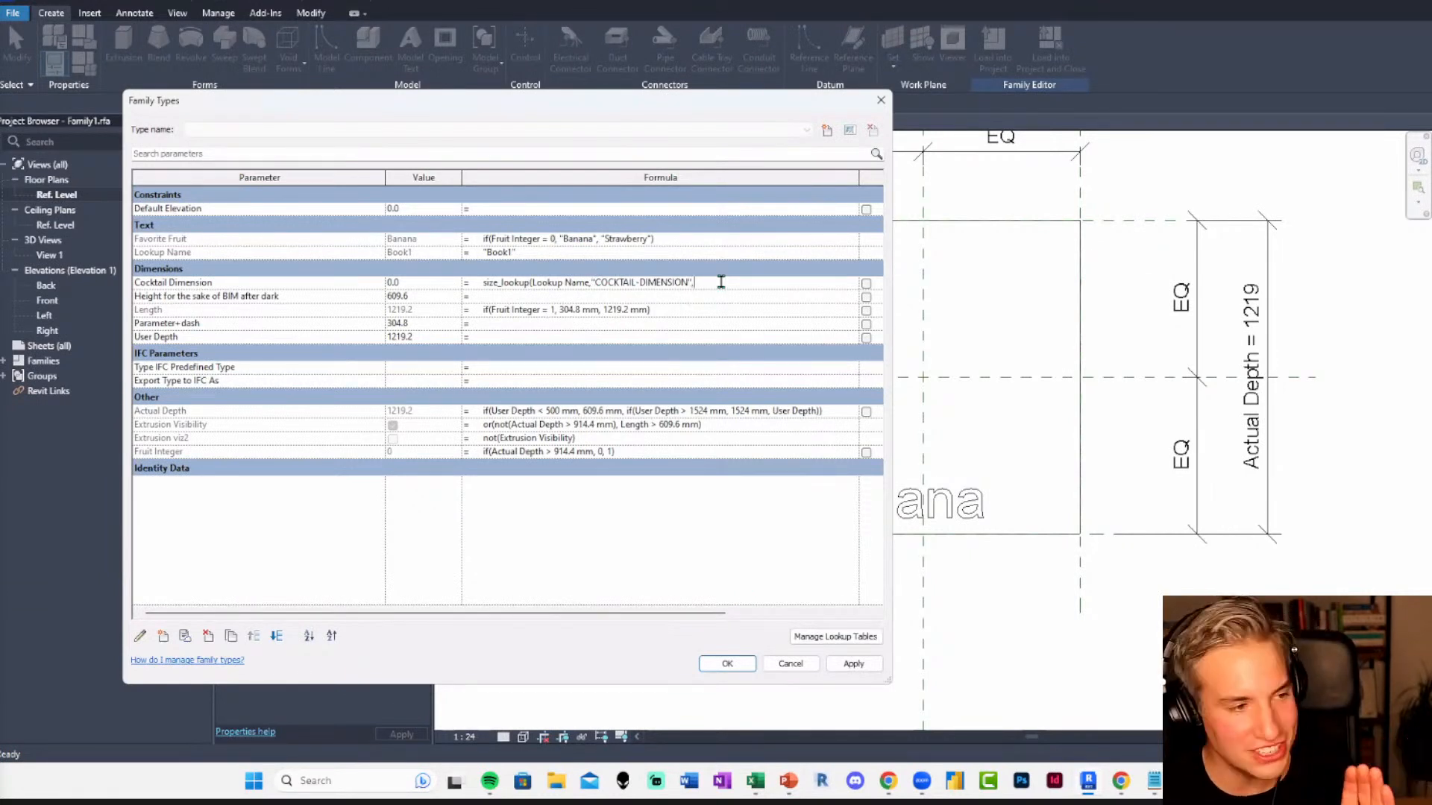
Consult the PowerPoint lookup table slide and add 10mm as the default value in the Cocktail Dimension formula.
left_click(797, 780)
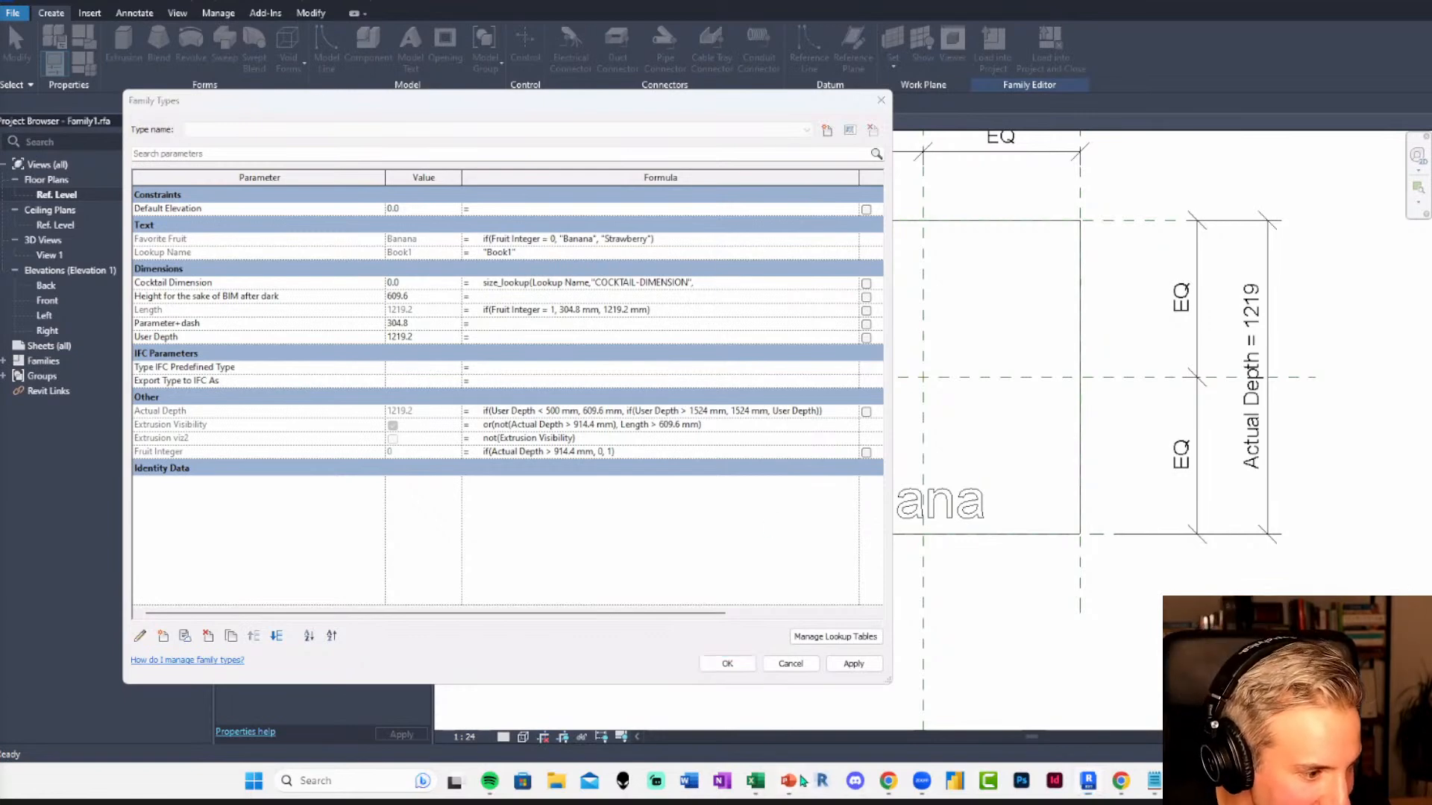
left_click(898, 697)
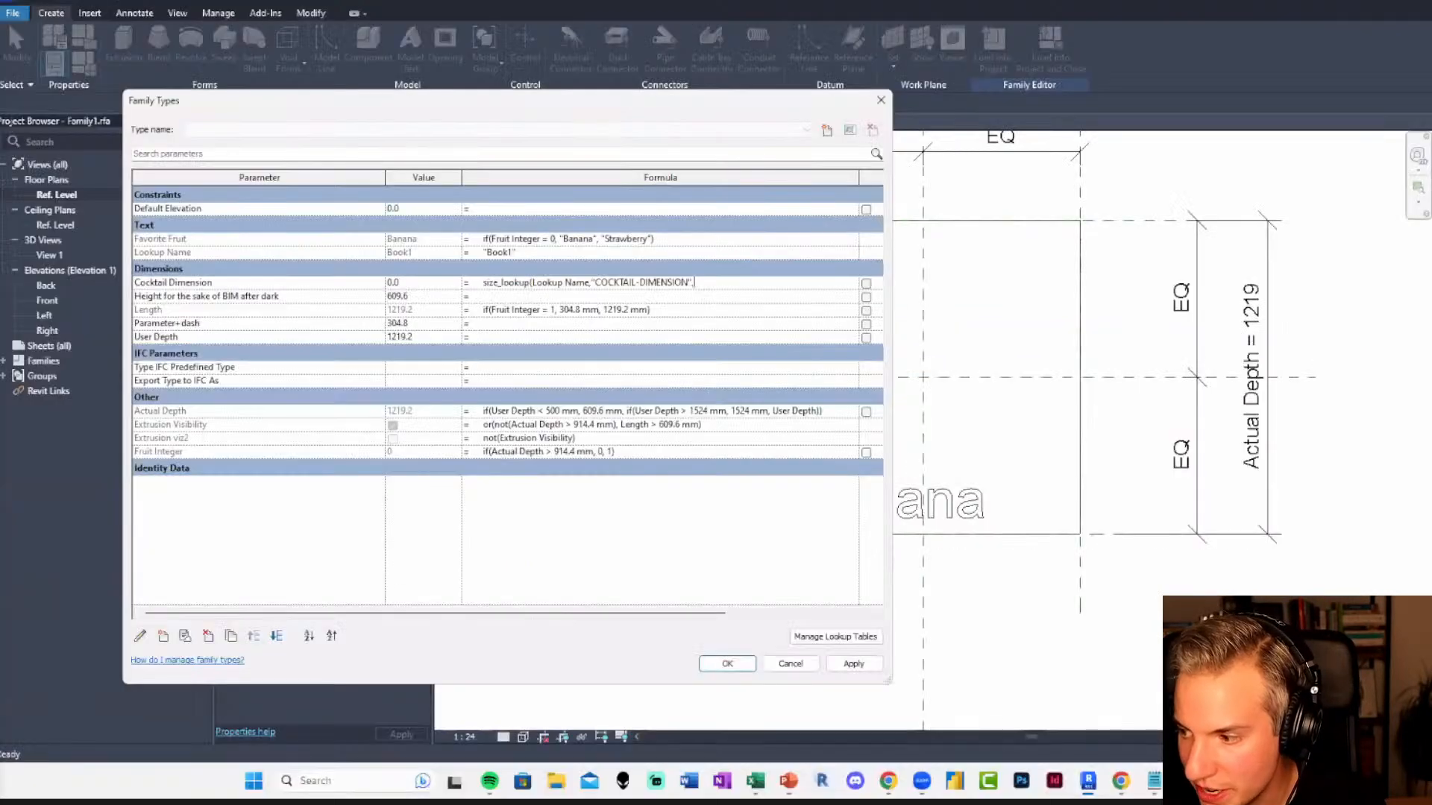
left_click(712, 282)
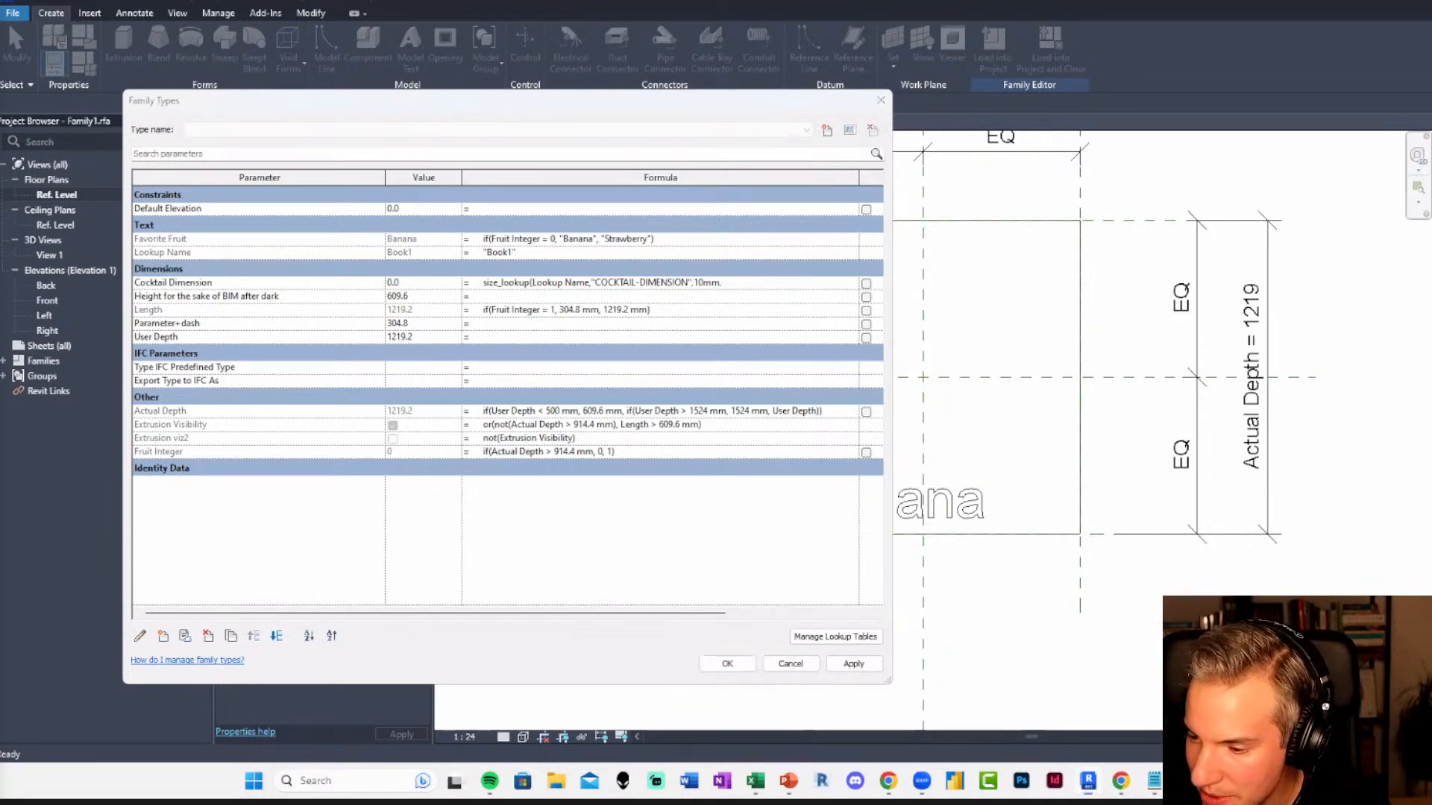
key("alt+Tab")
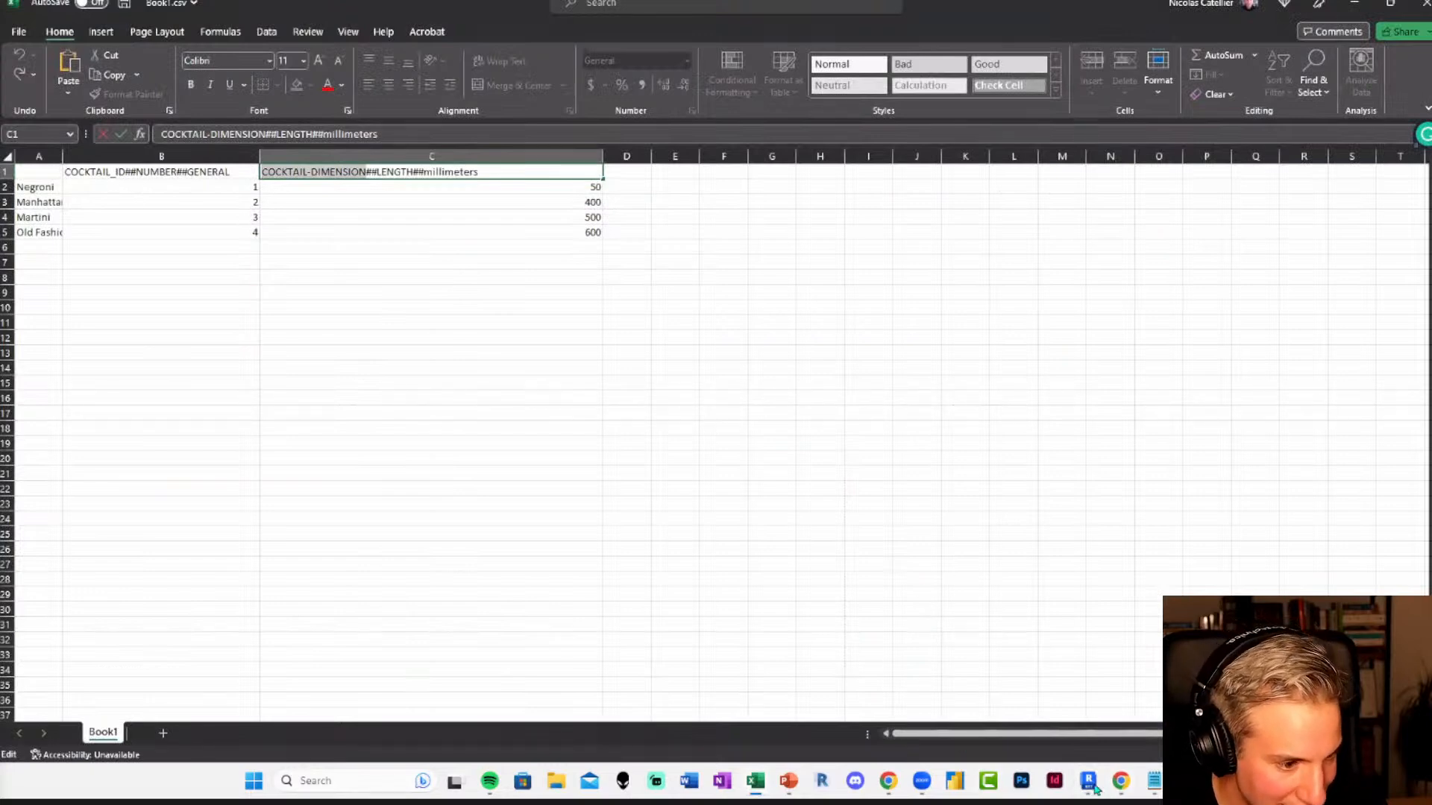
mouse_move(789, 781)
left_click(868, 712)
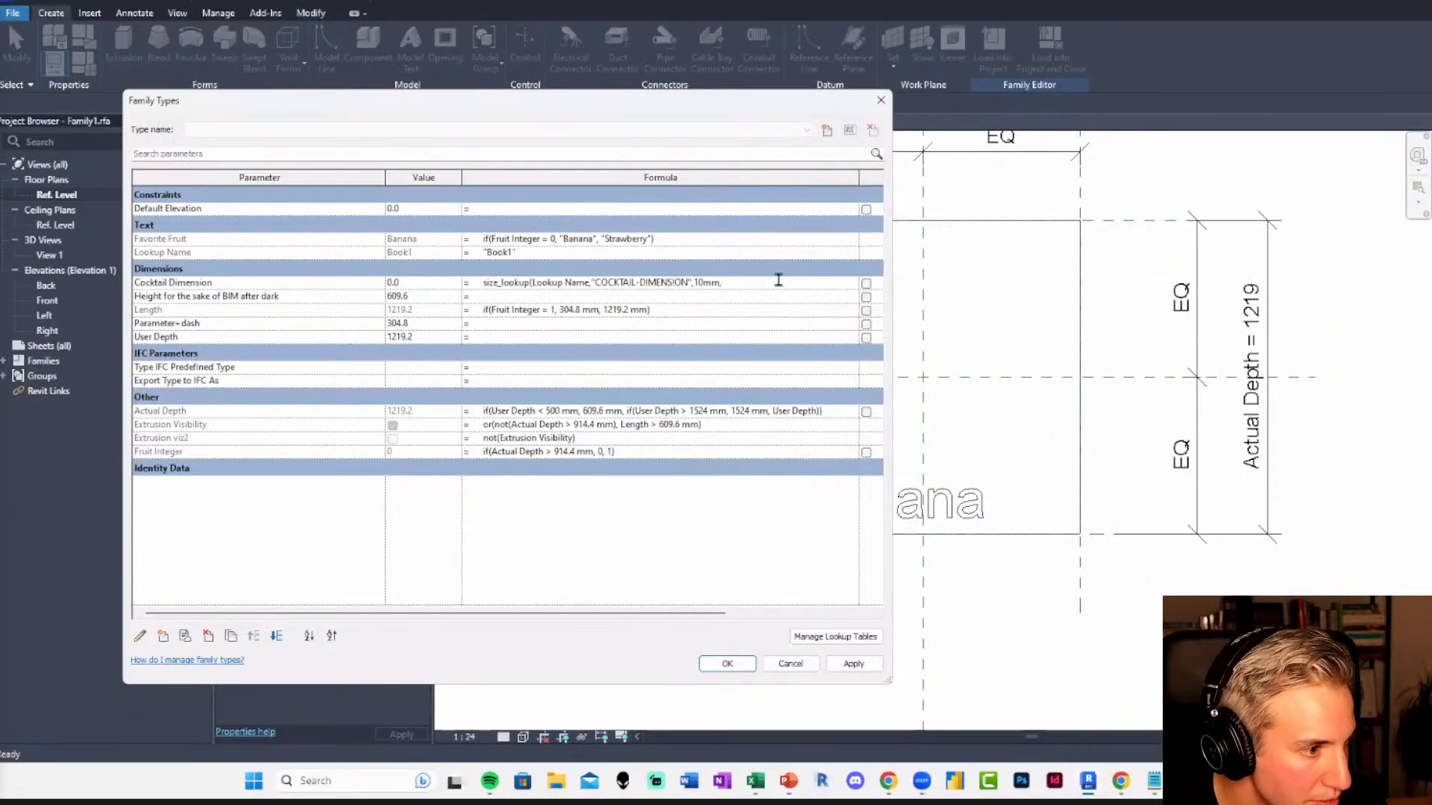
Cut the unfinished Cocktail Dimension formula and create a type parameter named Cocktail Key with the Number data type.
left_click_drag(782, 284, 431, 254)
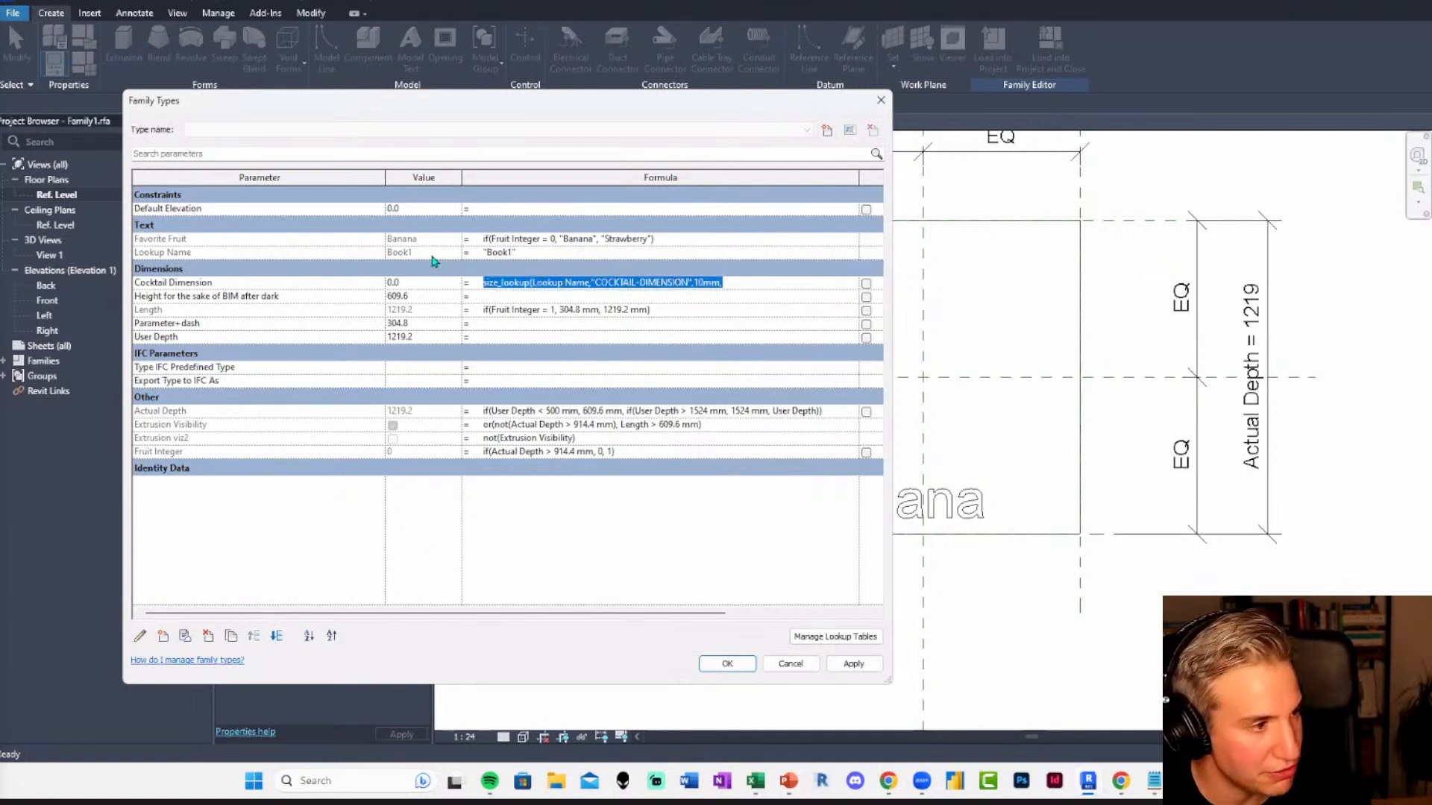
key("Delete")
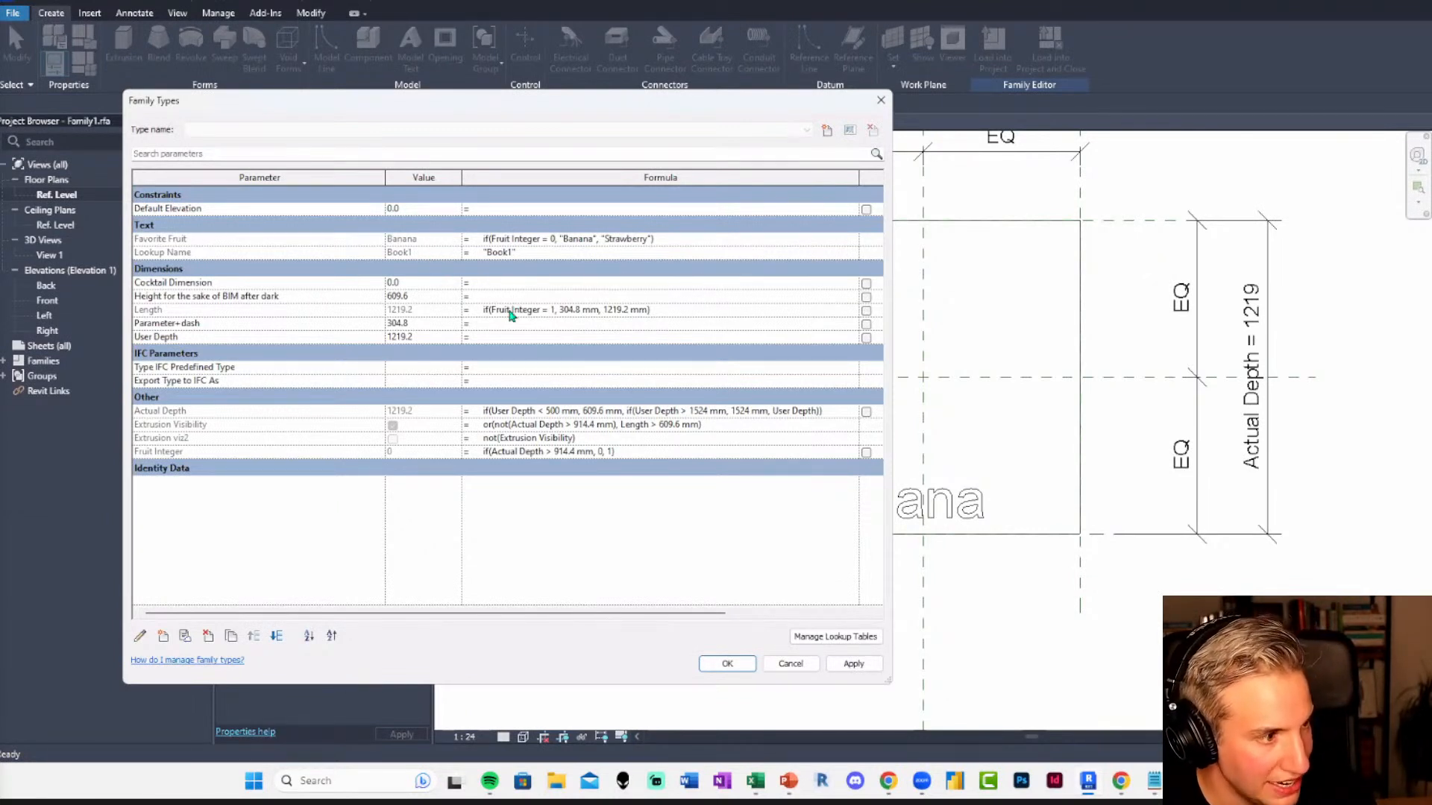
left_click(162, 635)
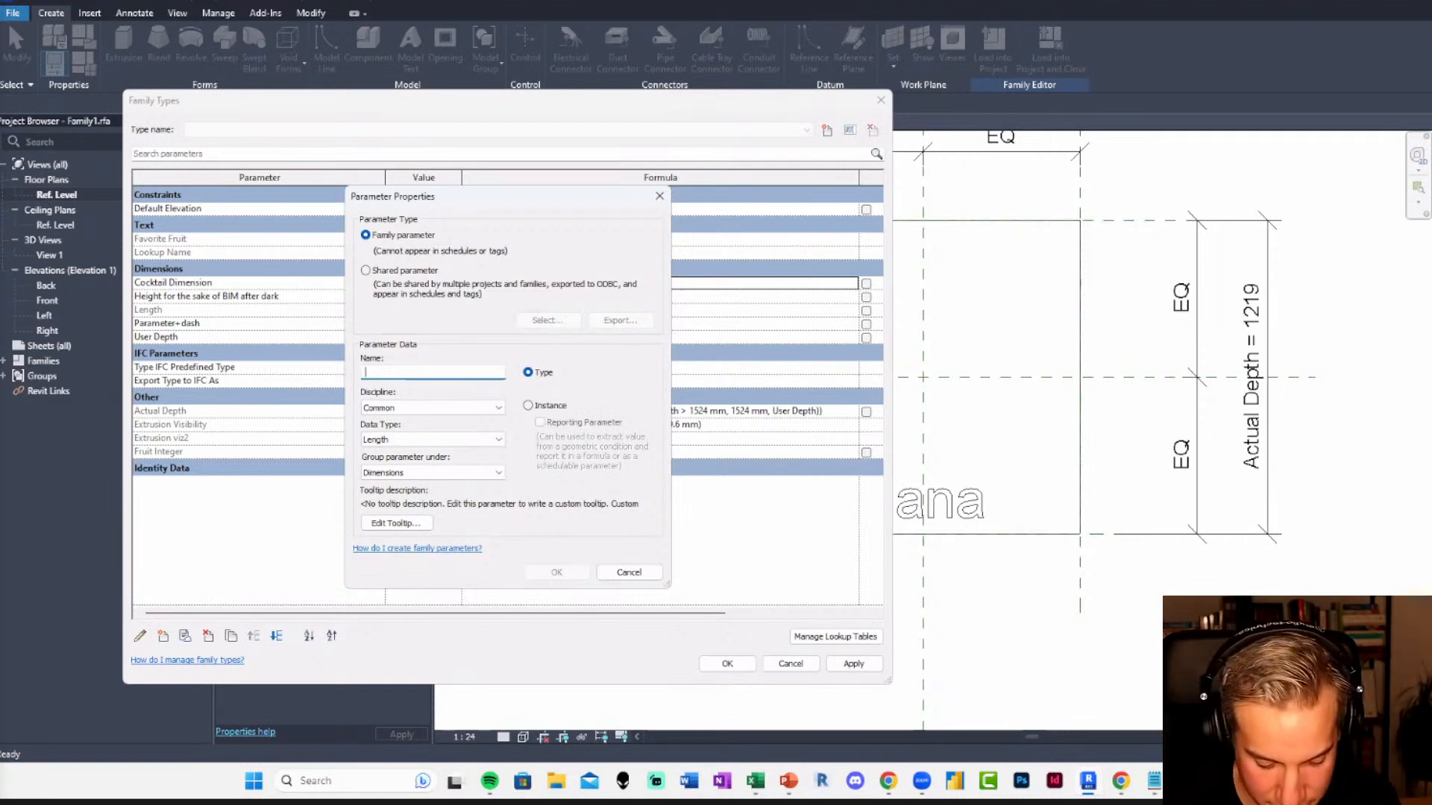
type("CO")
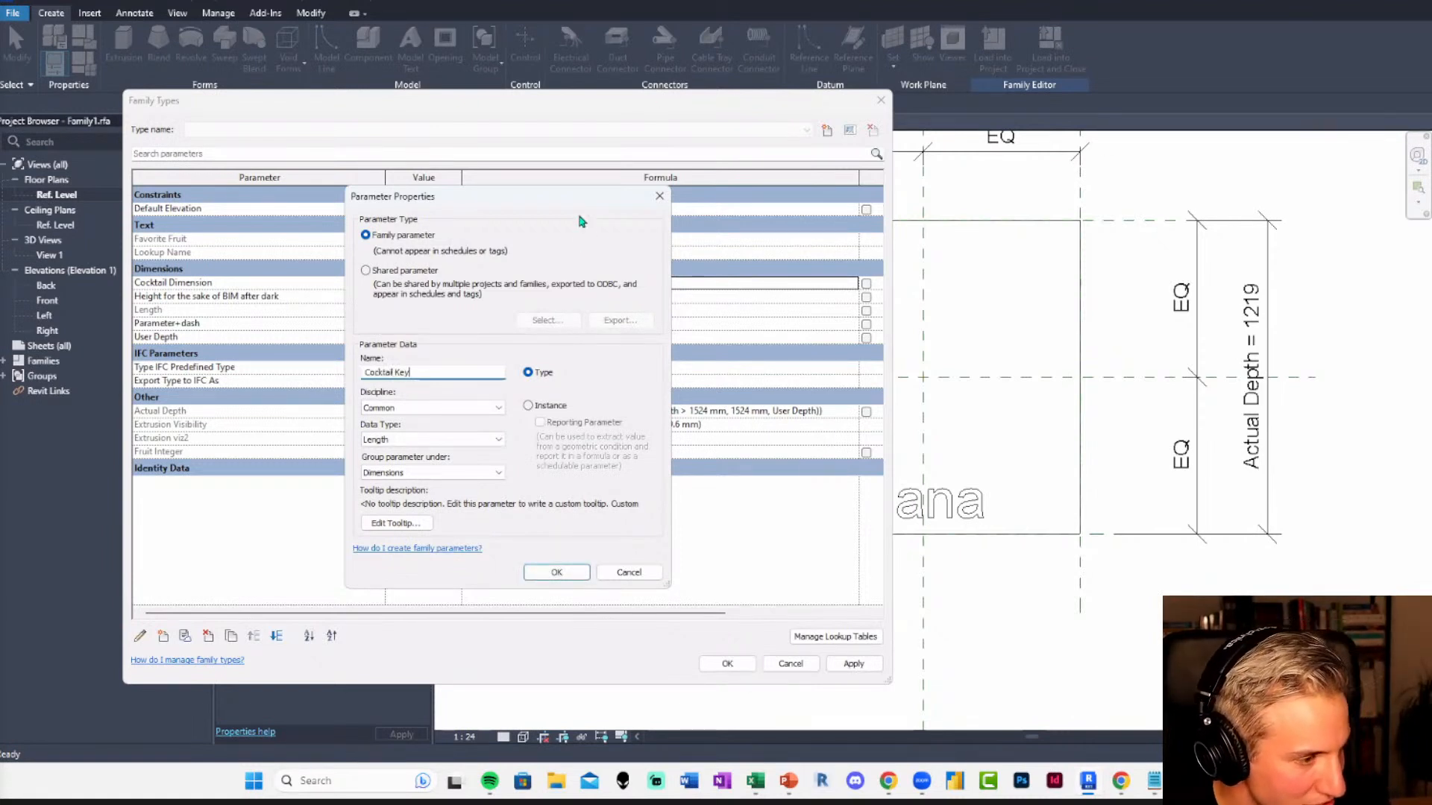
left_click(389, 439)
left_click(396, 450)
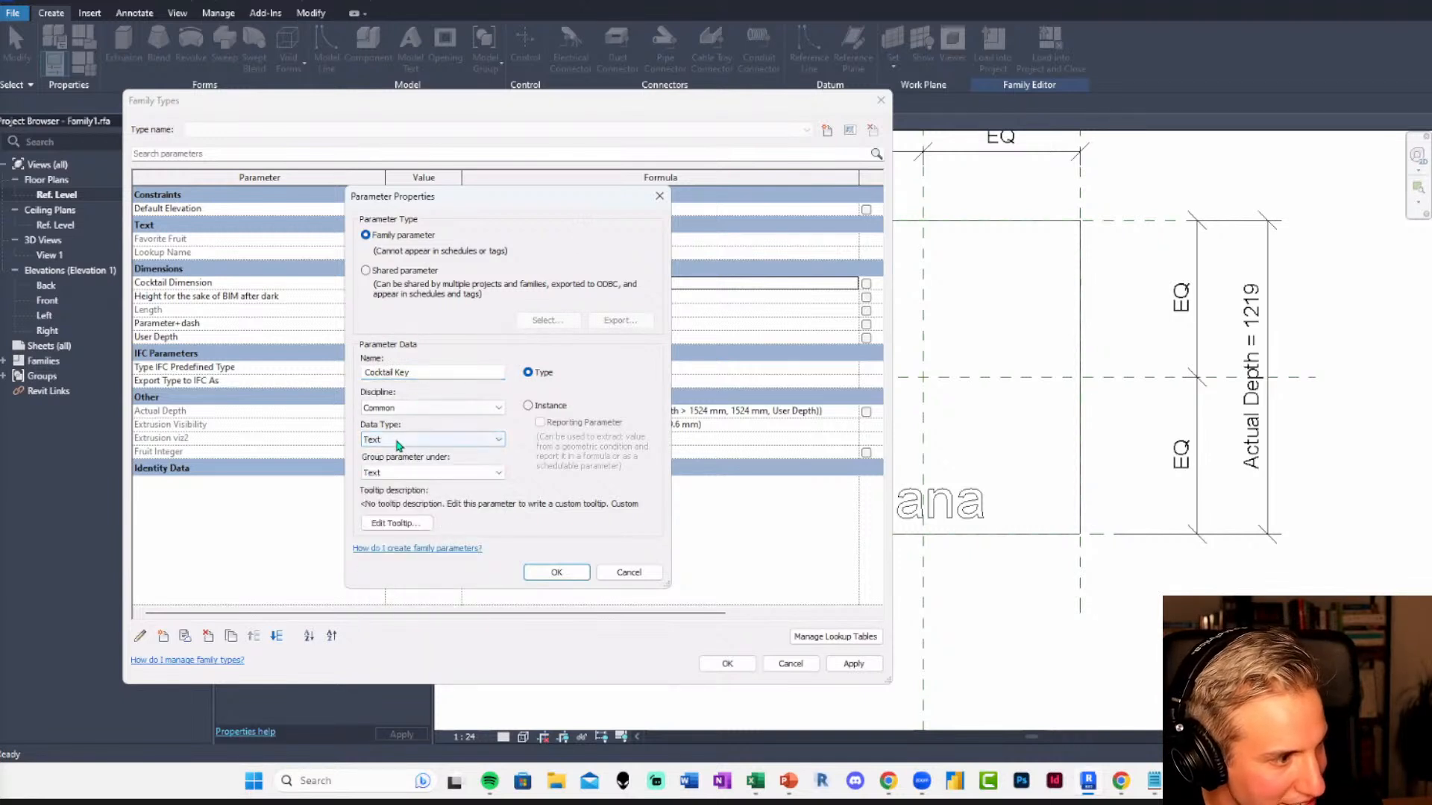
left_click(399, 443)
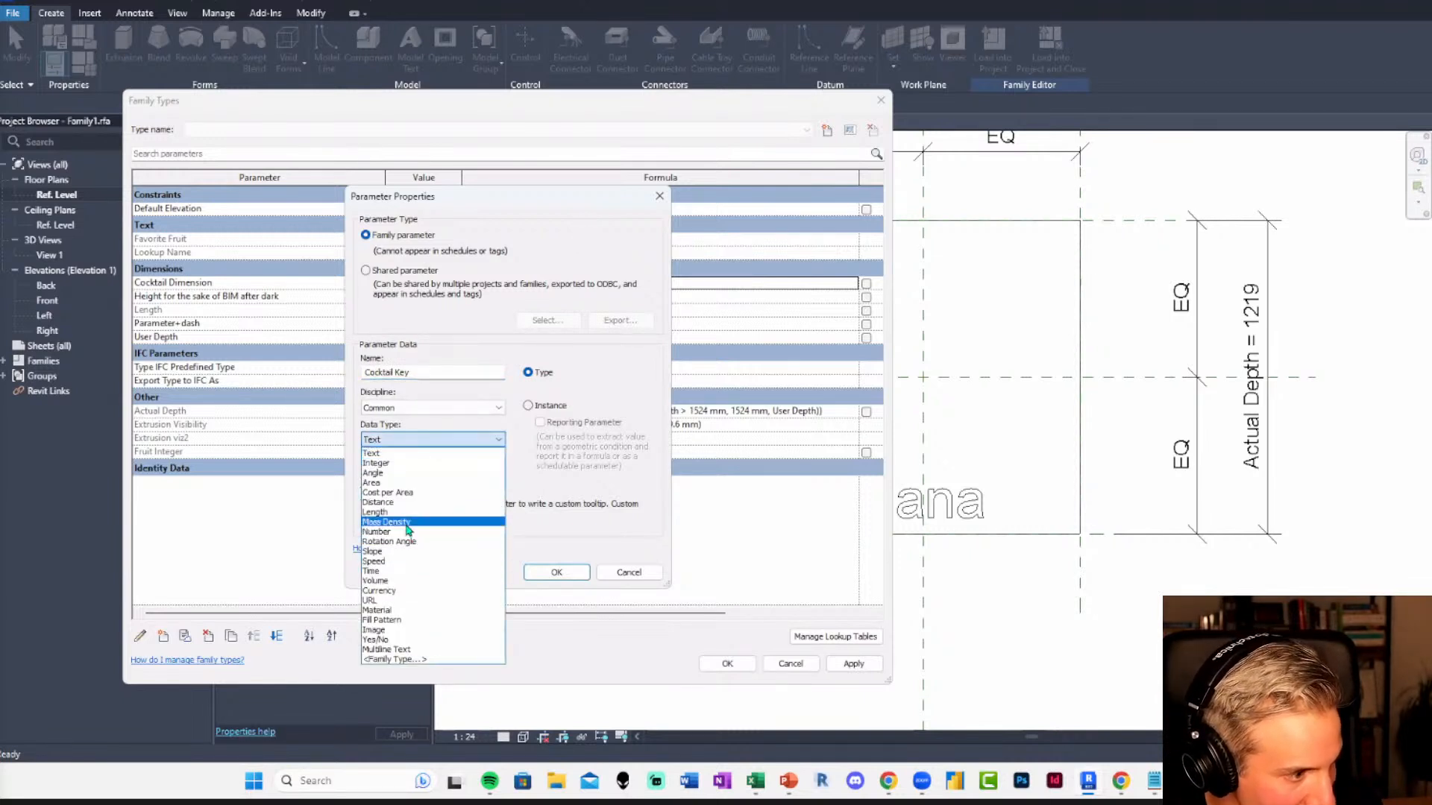
left_click(403, 532)
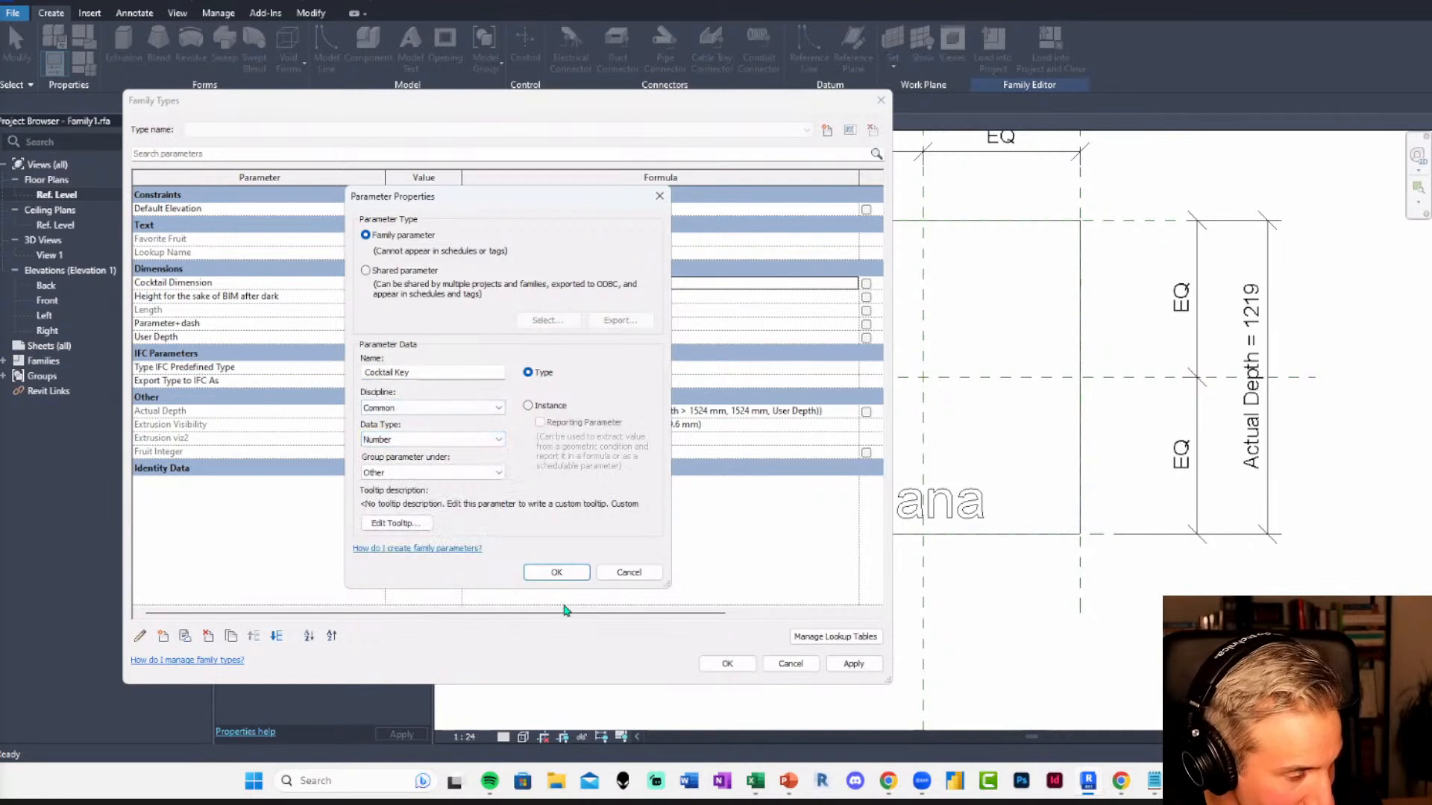
left_click(554, 575)
Set the Cocktail Key value to 1.
left_click(438, 423)
type("1")
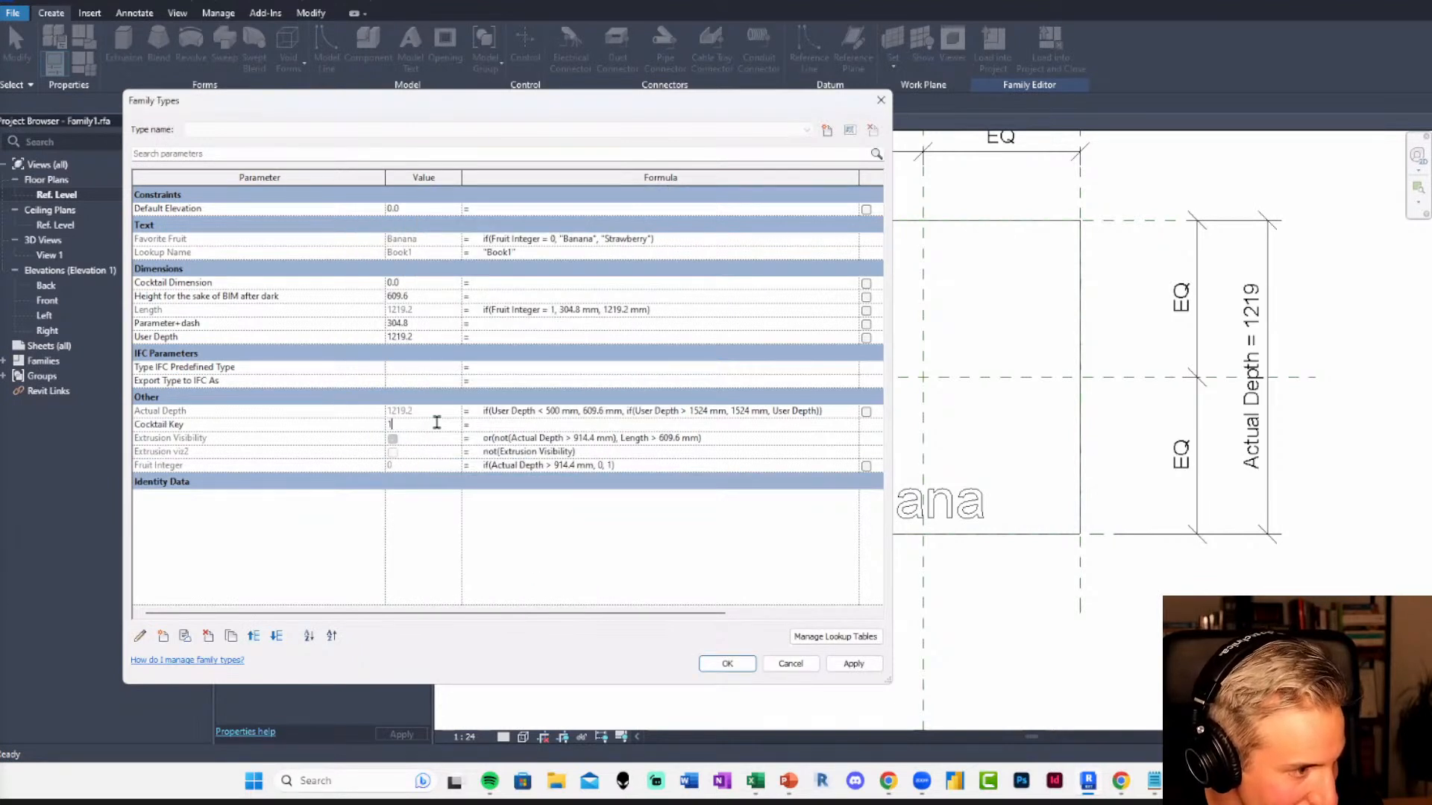
left_click(488, 537)
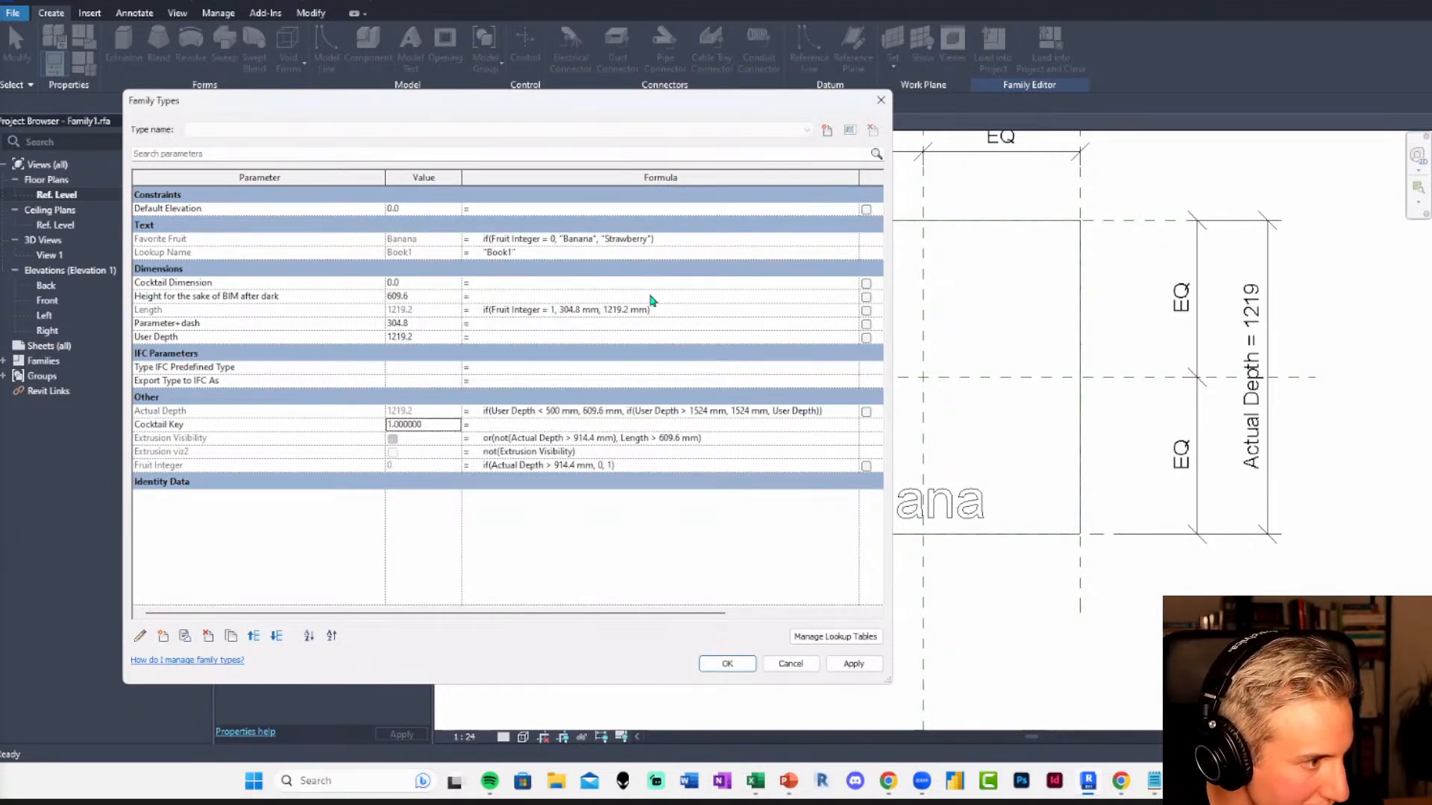
Enter size_lookup(Lookup Name, "COCKTAIL-DIMENSION", 10 mm, Cocktail Key) as the Cocktail Dimension formula.
left_click(543, 282)
type("size_lookup(Lookup Name, \"COCKTAIL-DIMENSION\", 10mm,")
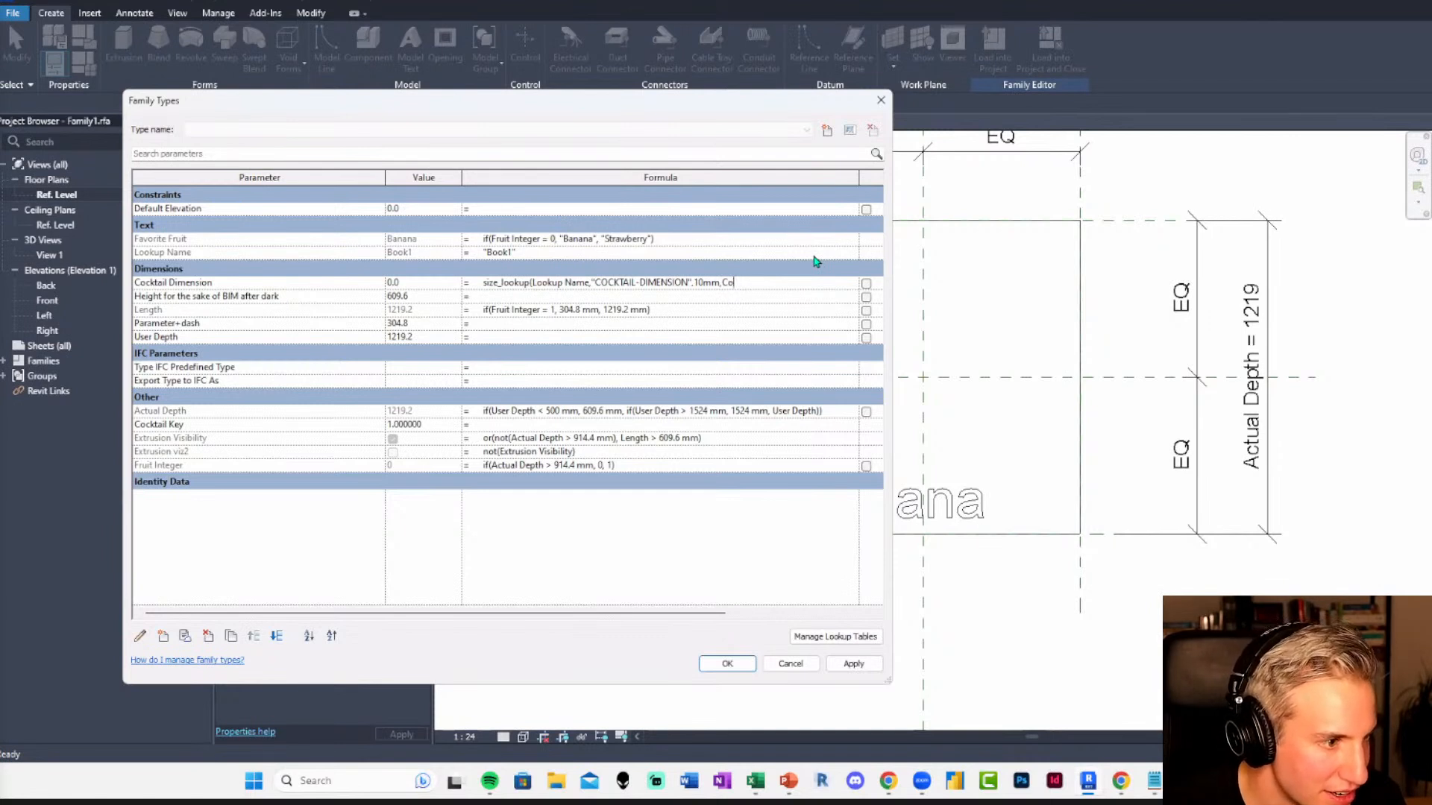
key("Tab")
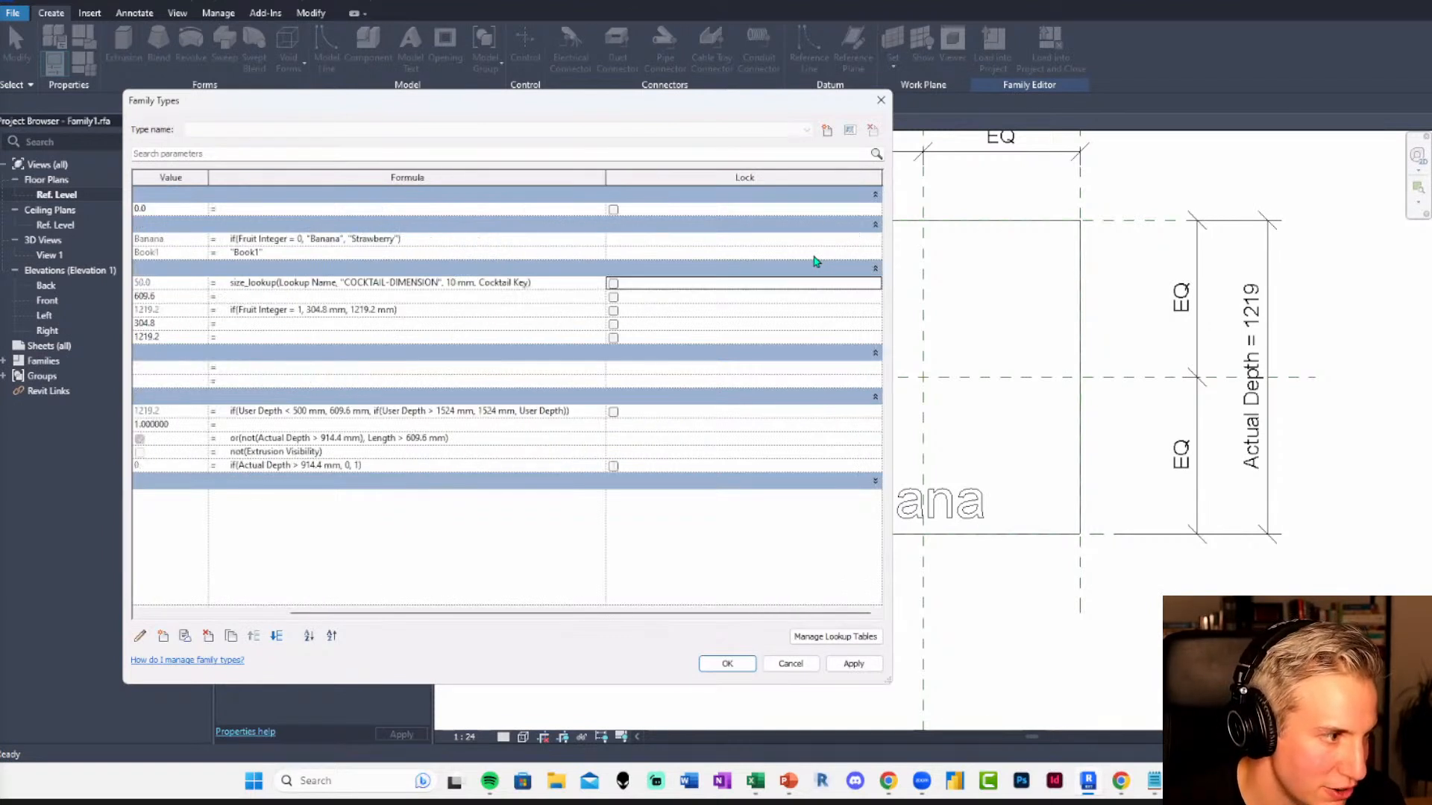
left_click_drag(495, 613, 257, 630)
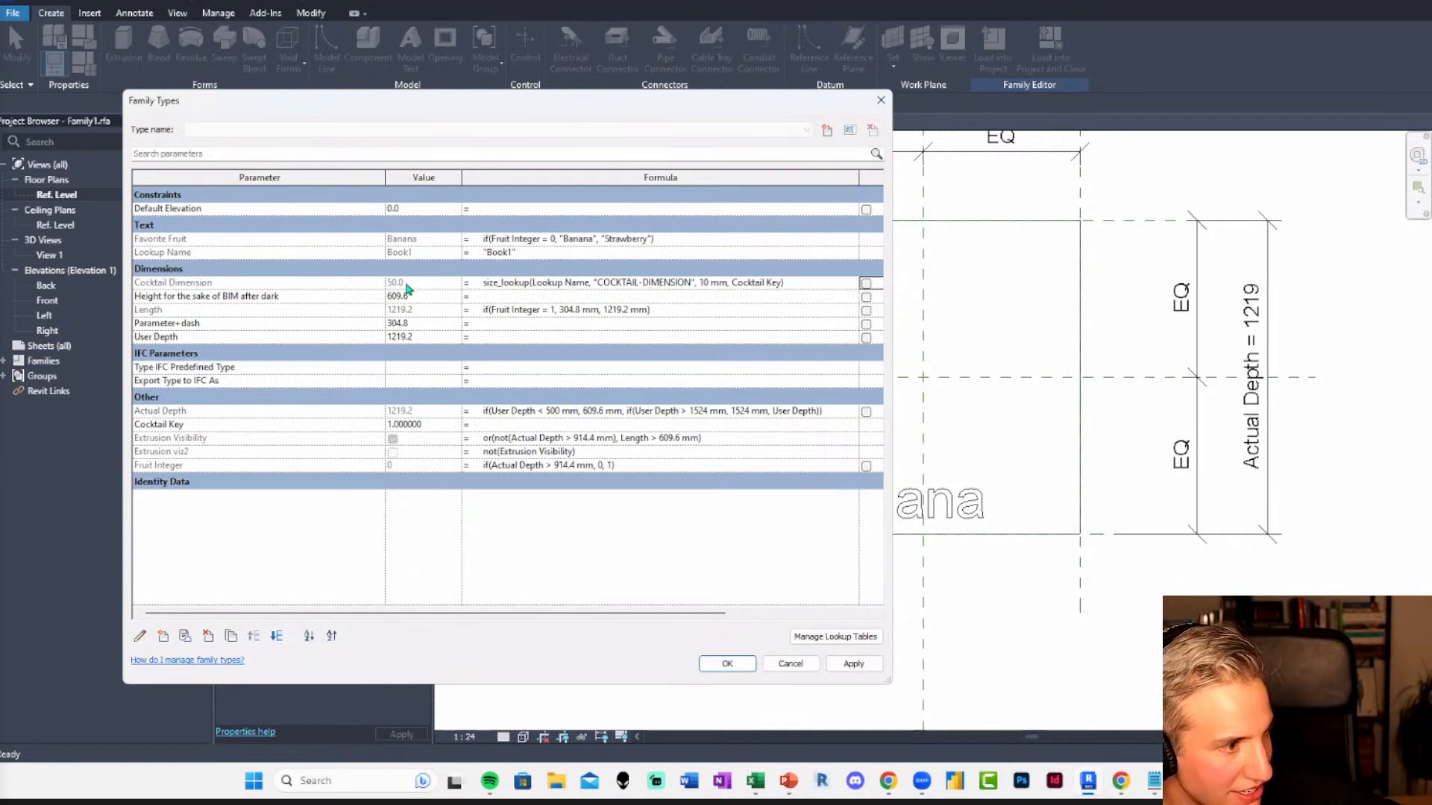
Test the Cocktail Dimension lookup by setting Cocktail Key to 2, 3 and 4 in turn.
left_click(429, 424)
left_click_drag(429, 424, 360, 425)
type("2")
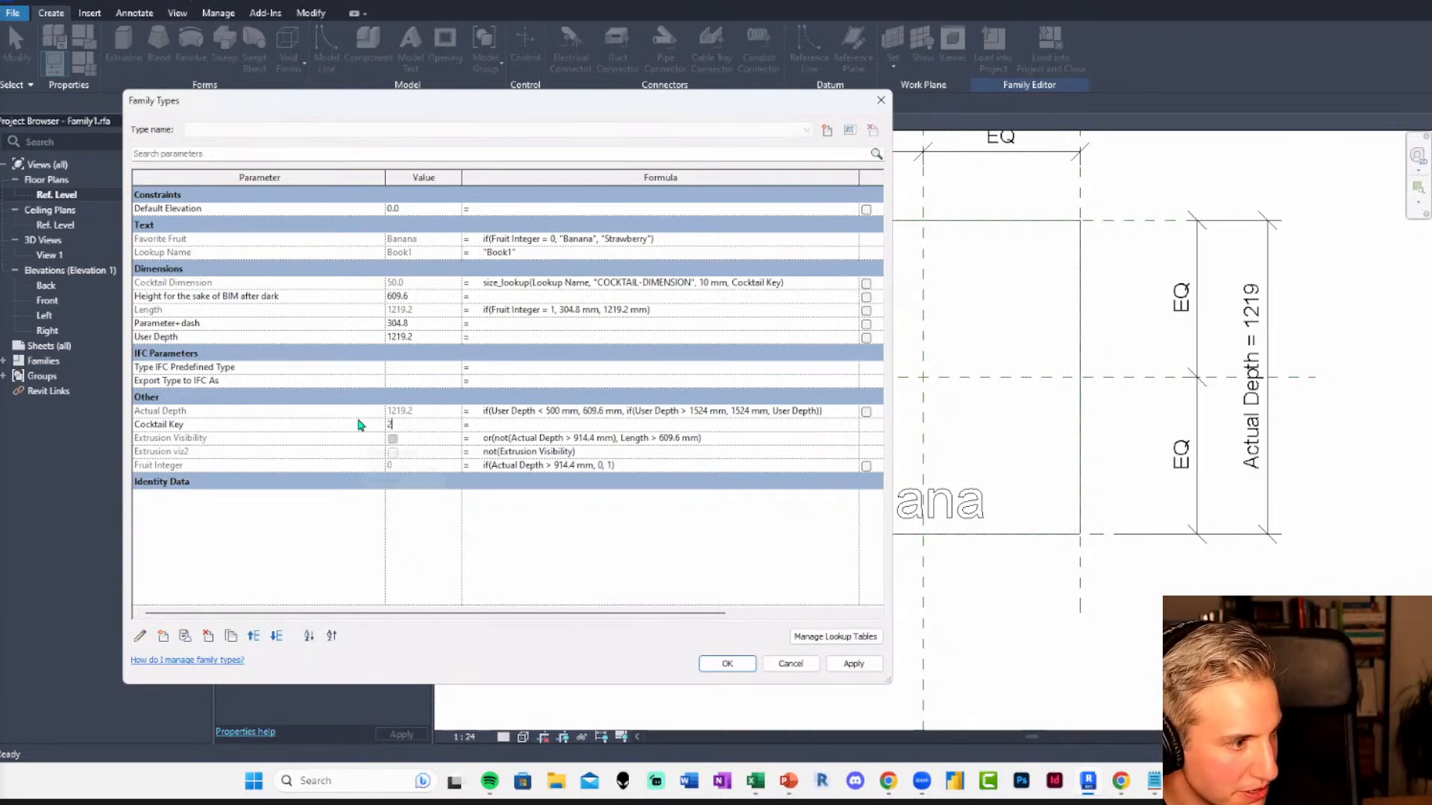
key("Tab")
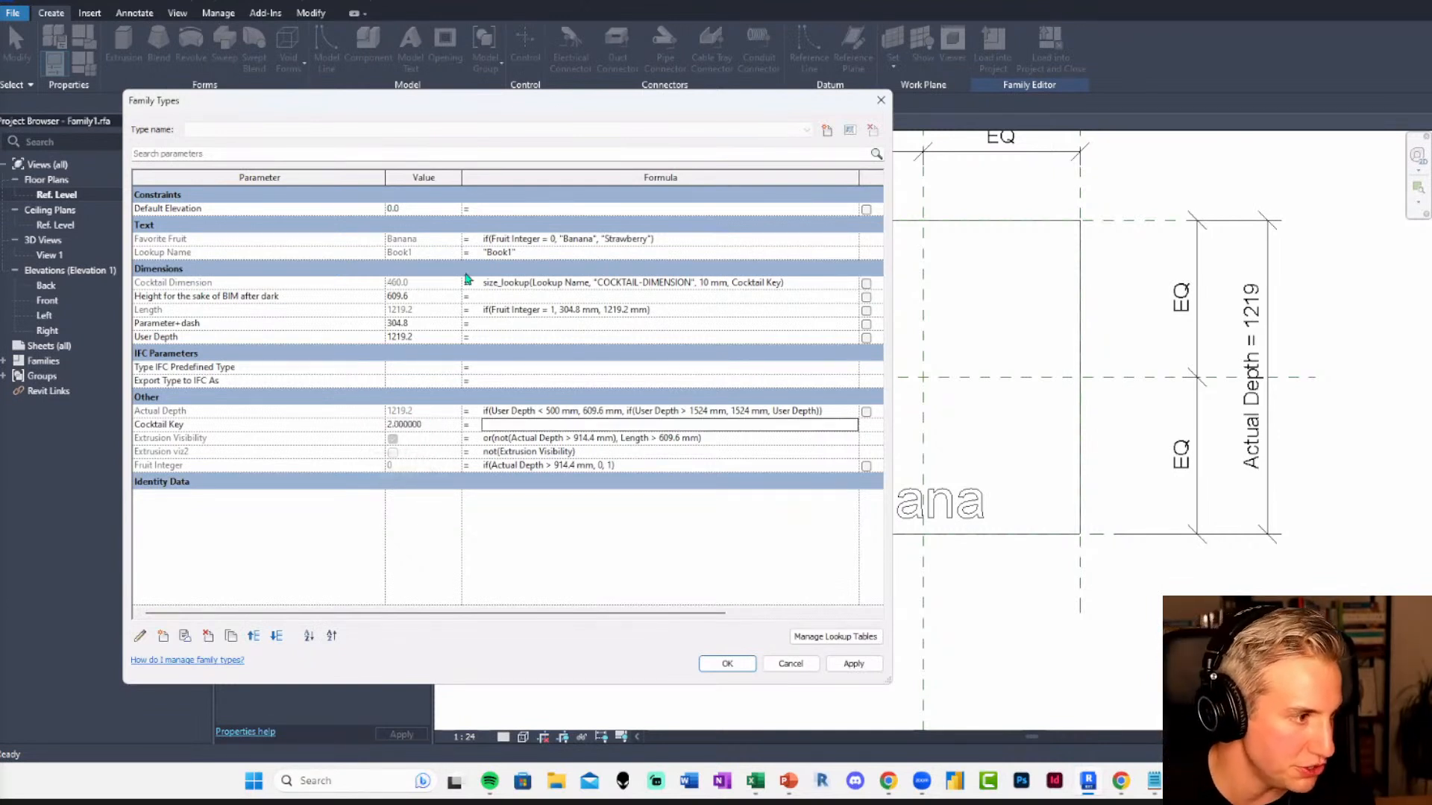
double_click(436, 424)
type("3")
key("Tab")
double_click(432, 422)
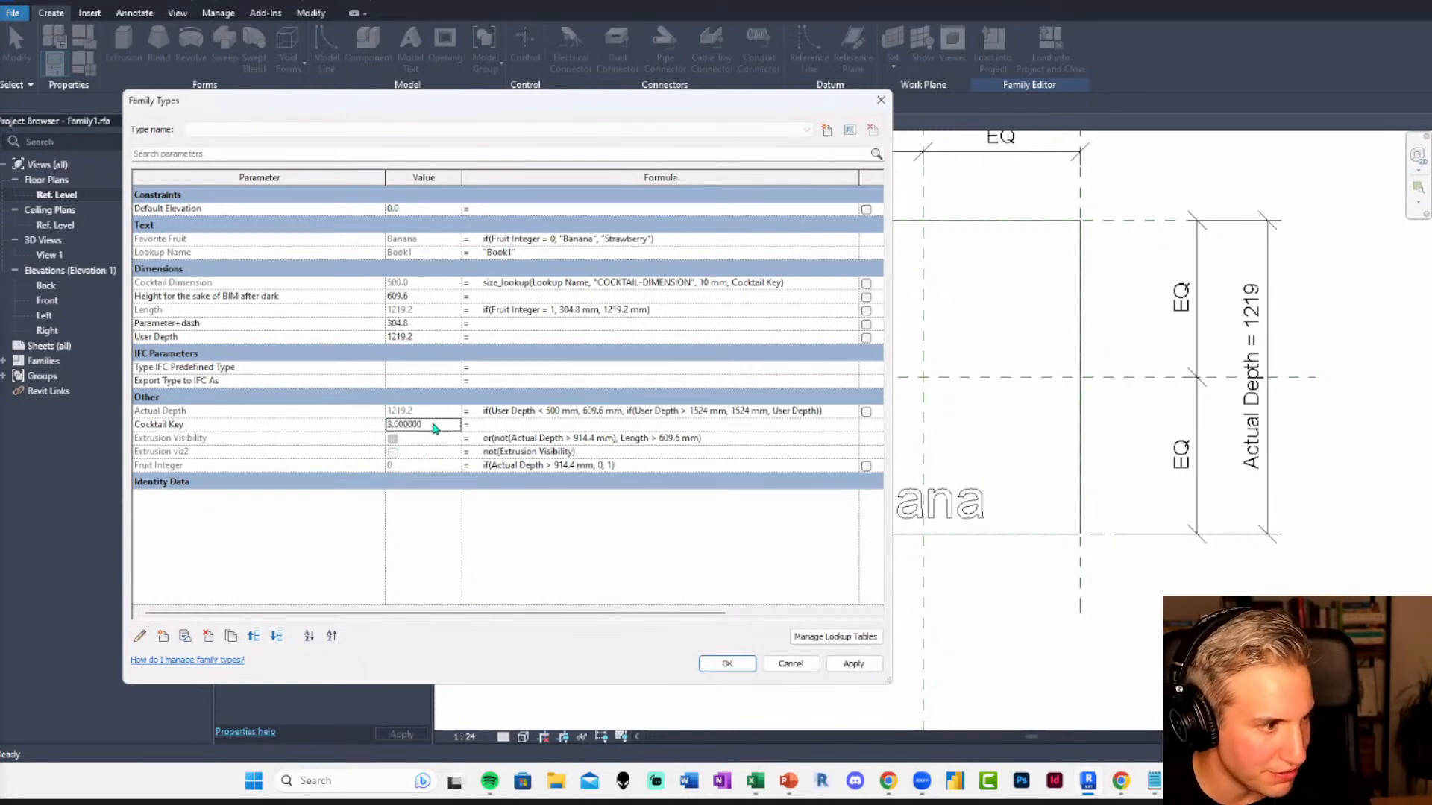
type("4")
key("Tab")
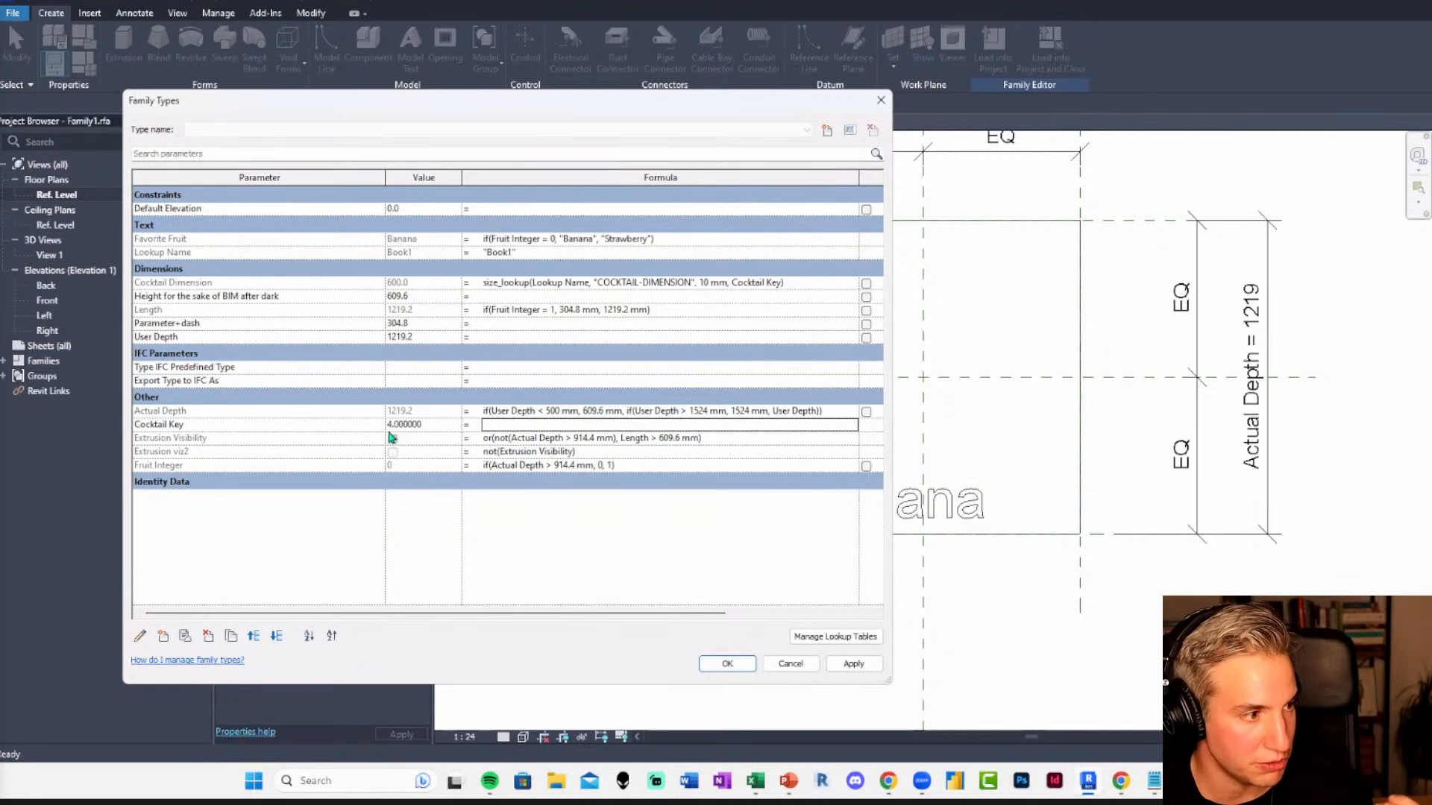
Create a type parameter named Cocktail Name with the Text data type.
left_click(171, 636)
type("C")
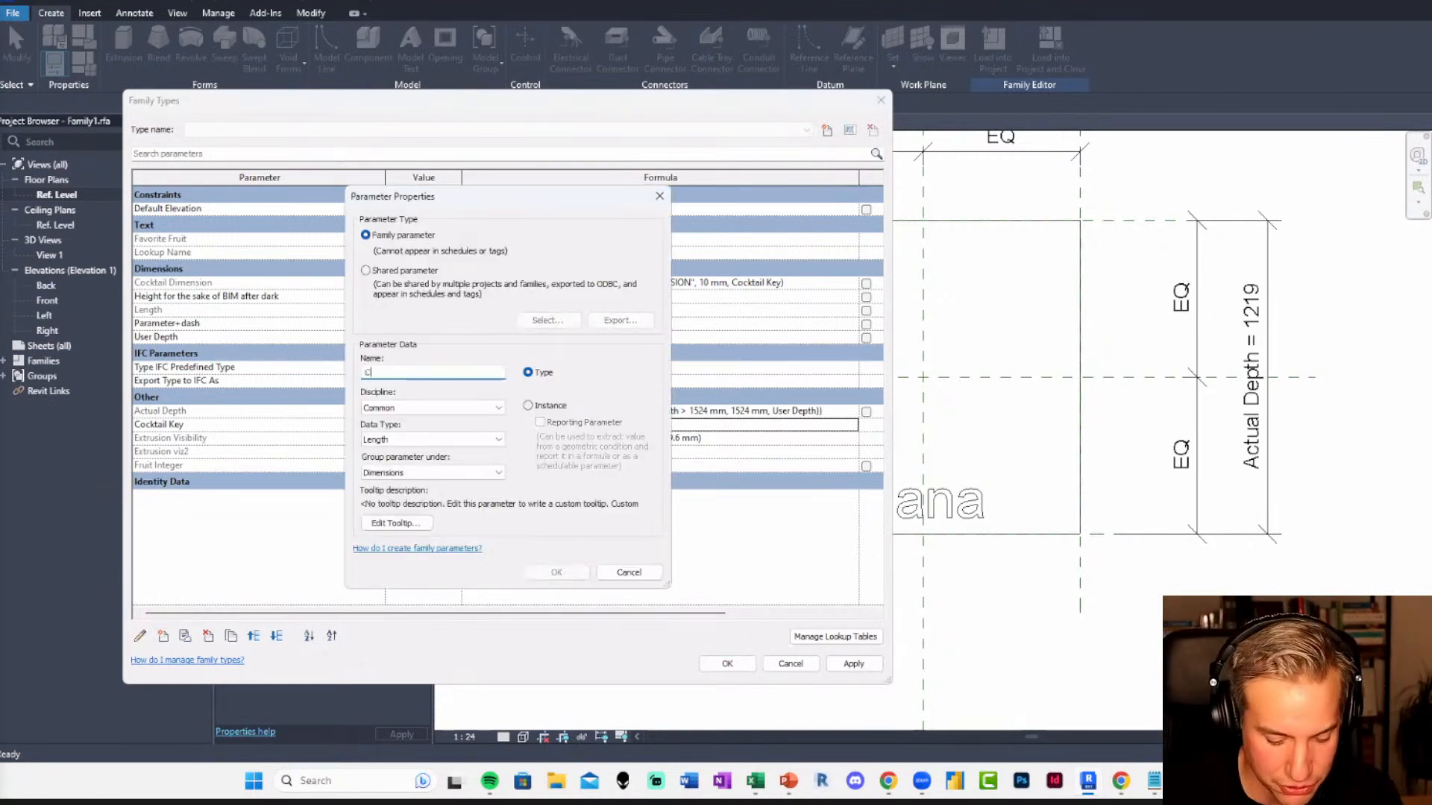
type("ocktail Name")
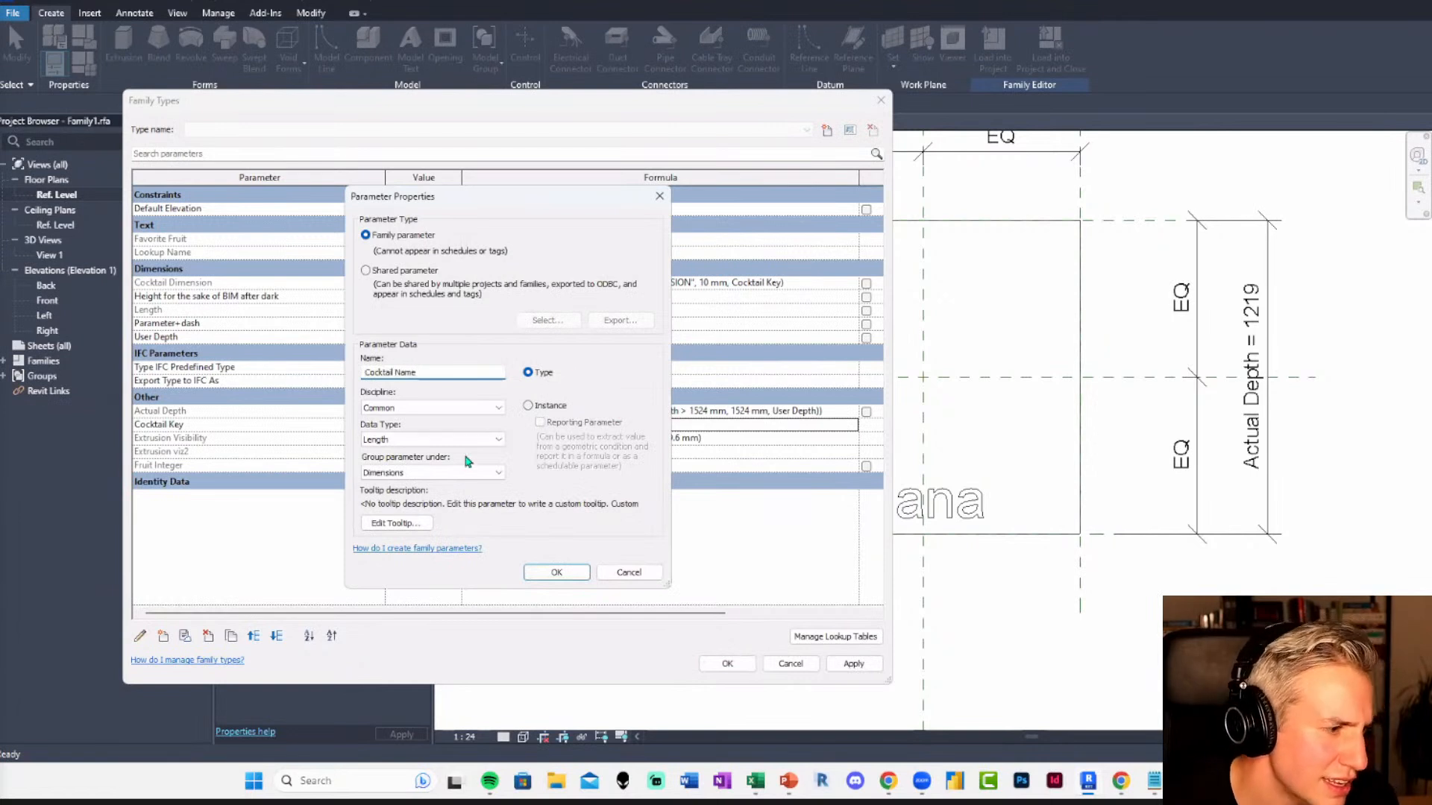
left_click(459, 441)
left_click(409, 457)
left_click(580, 572)
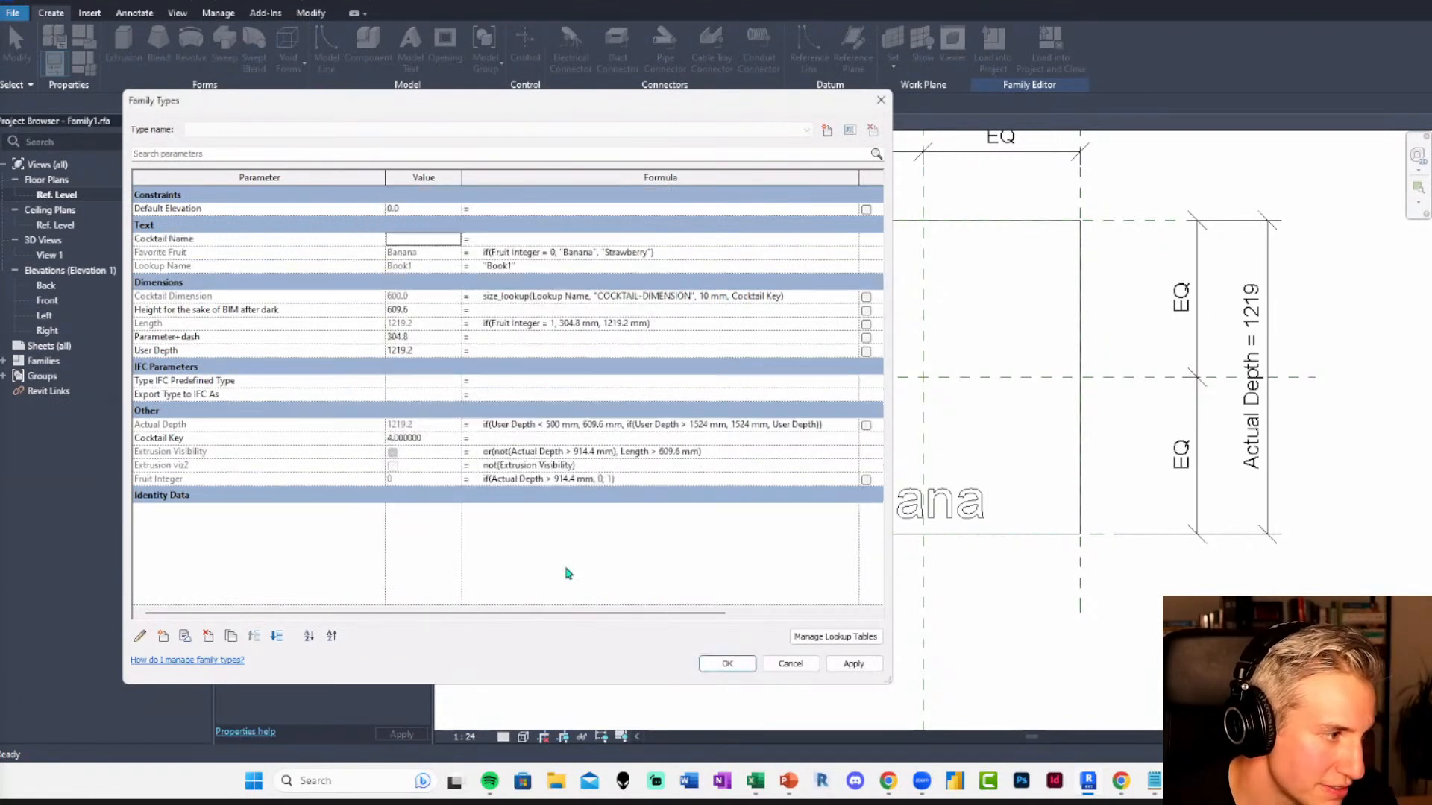
Copy the Cocktail Dimension formula into the Cocktail Name formula.
left_click_drag(800, 298, 411, 277)
key("ctrl+c")
left_click(505, 229)
left_click(505, 229)
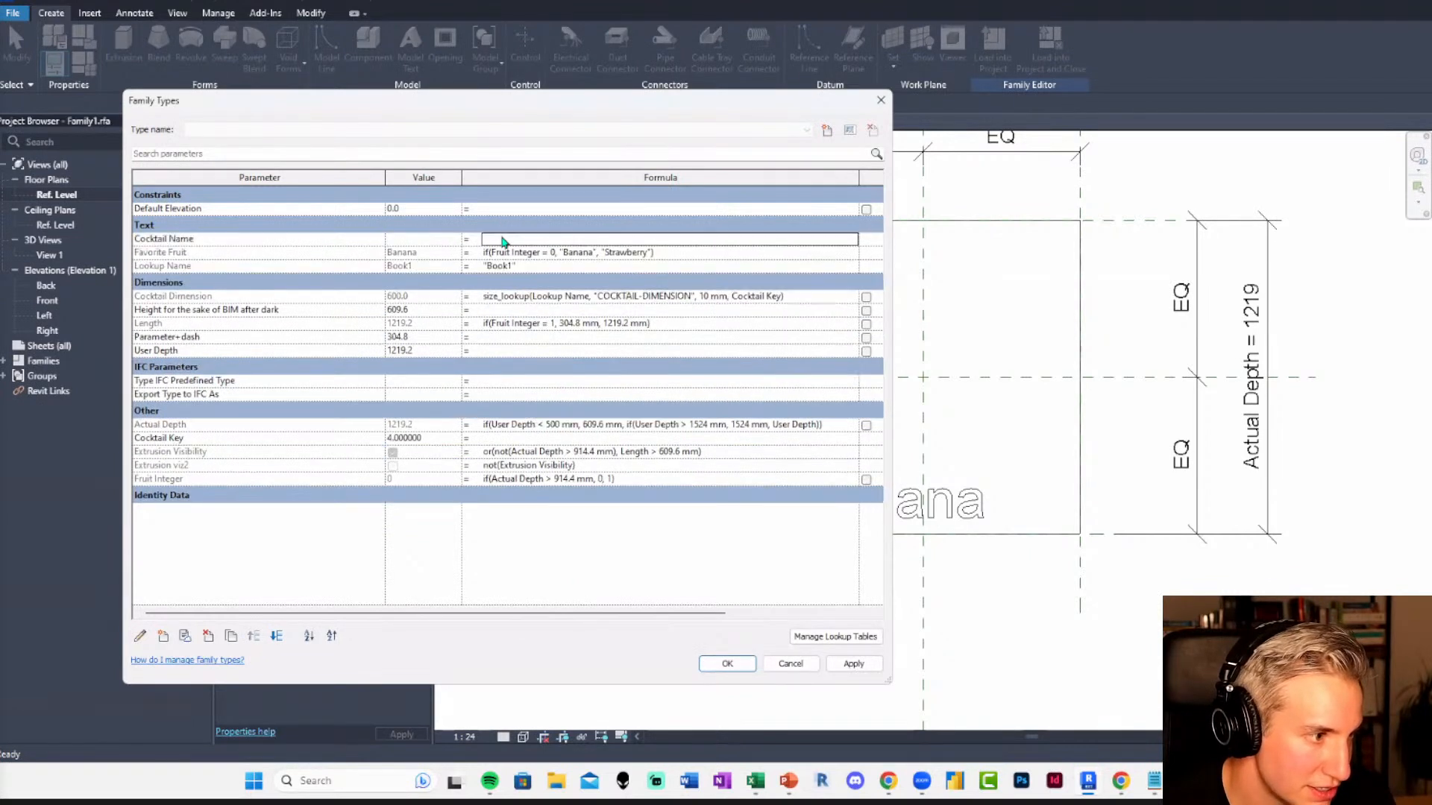
left_click(489, 239)
key("ctrl+v")
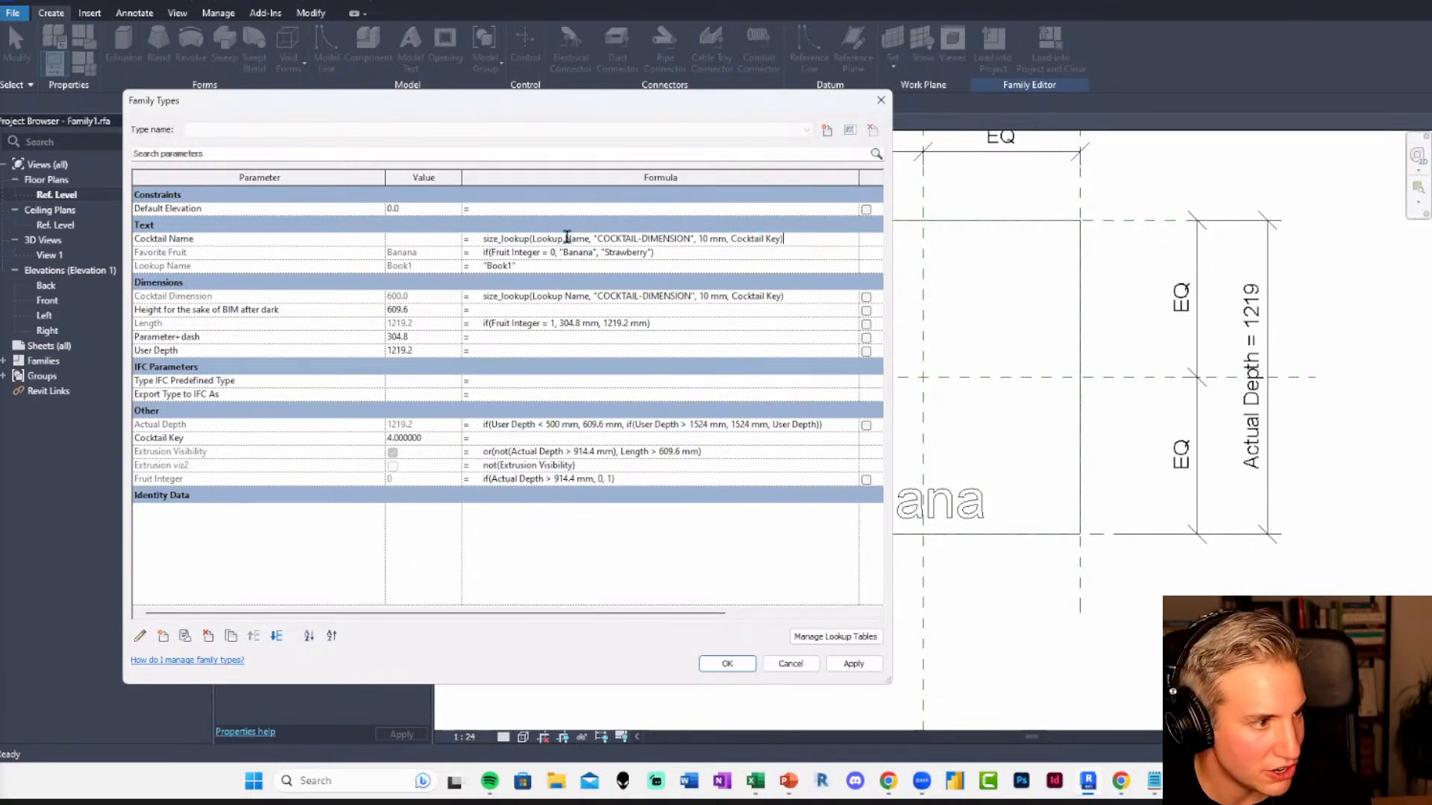
Edit the Cocktail Name formula to size_lookup(Lookup Name, "", "NO COCKTAIL", Cocktail Key).
left_click_drag(687, 236, 599, 234)
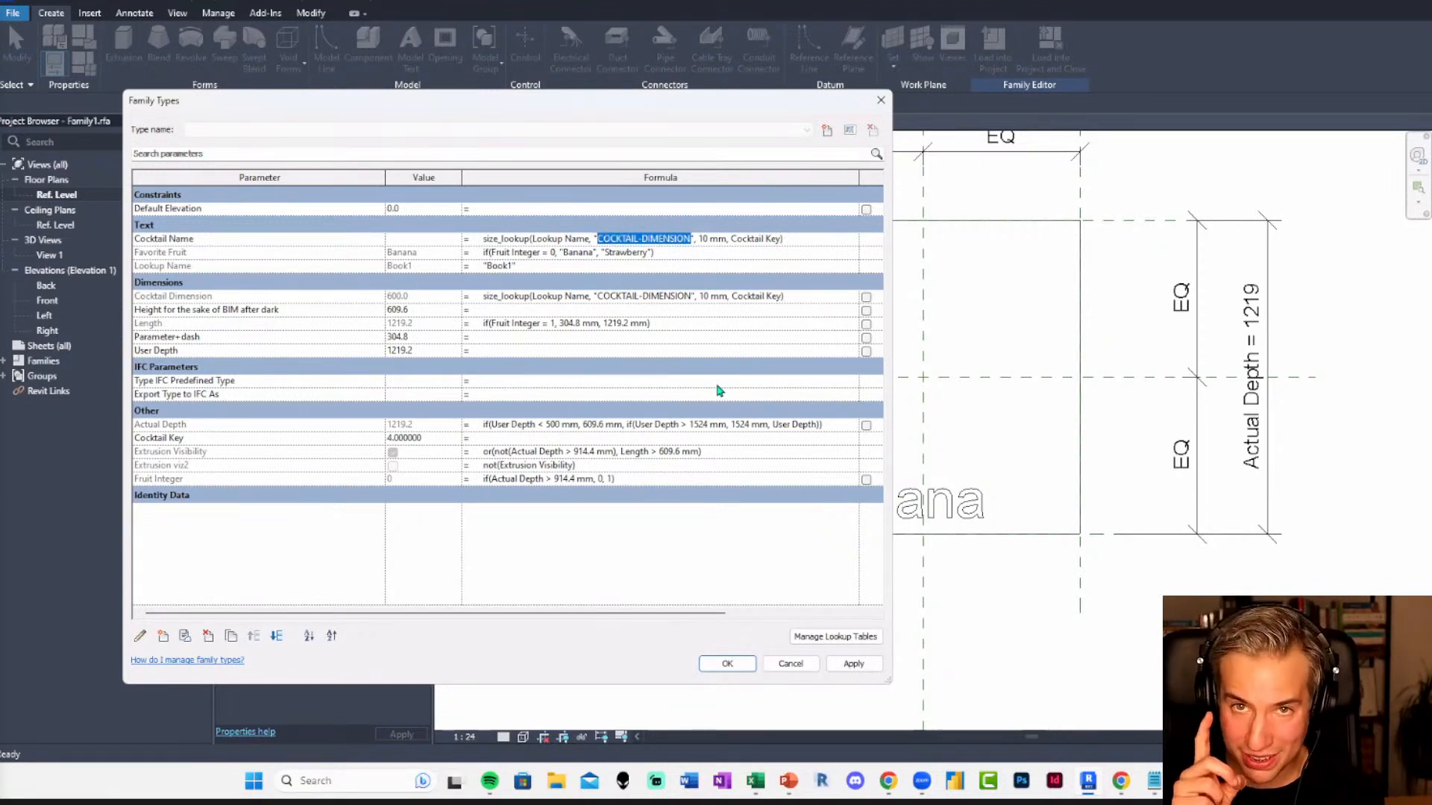
key("BackSpace")
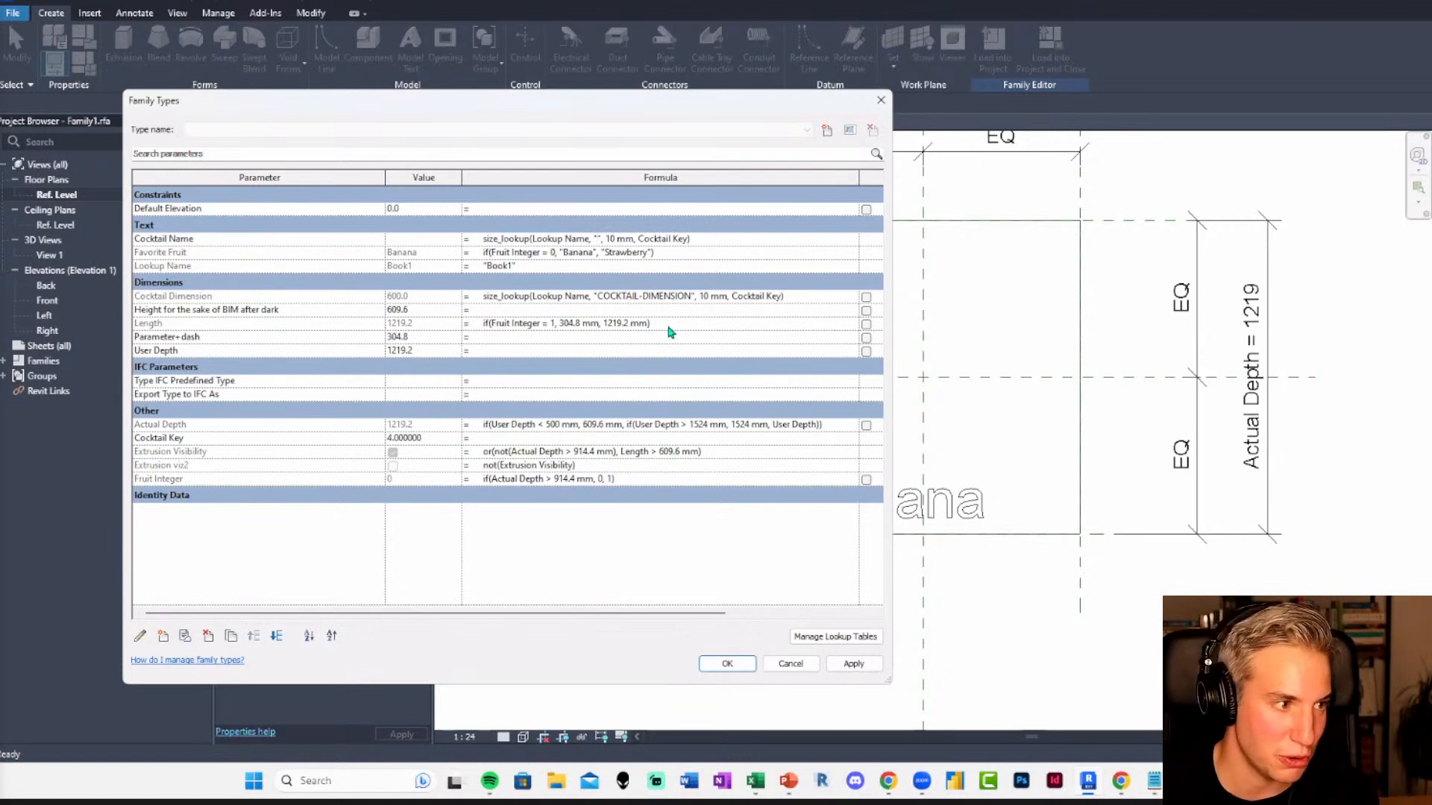
left_click_drag(633, 239, 609, 239)
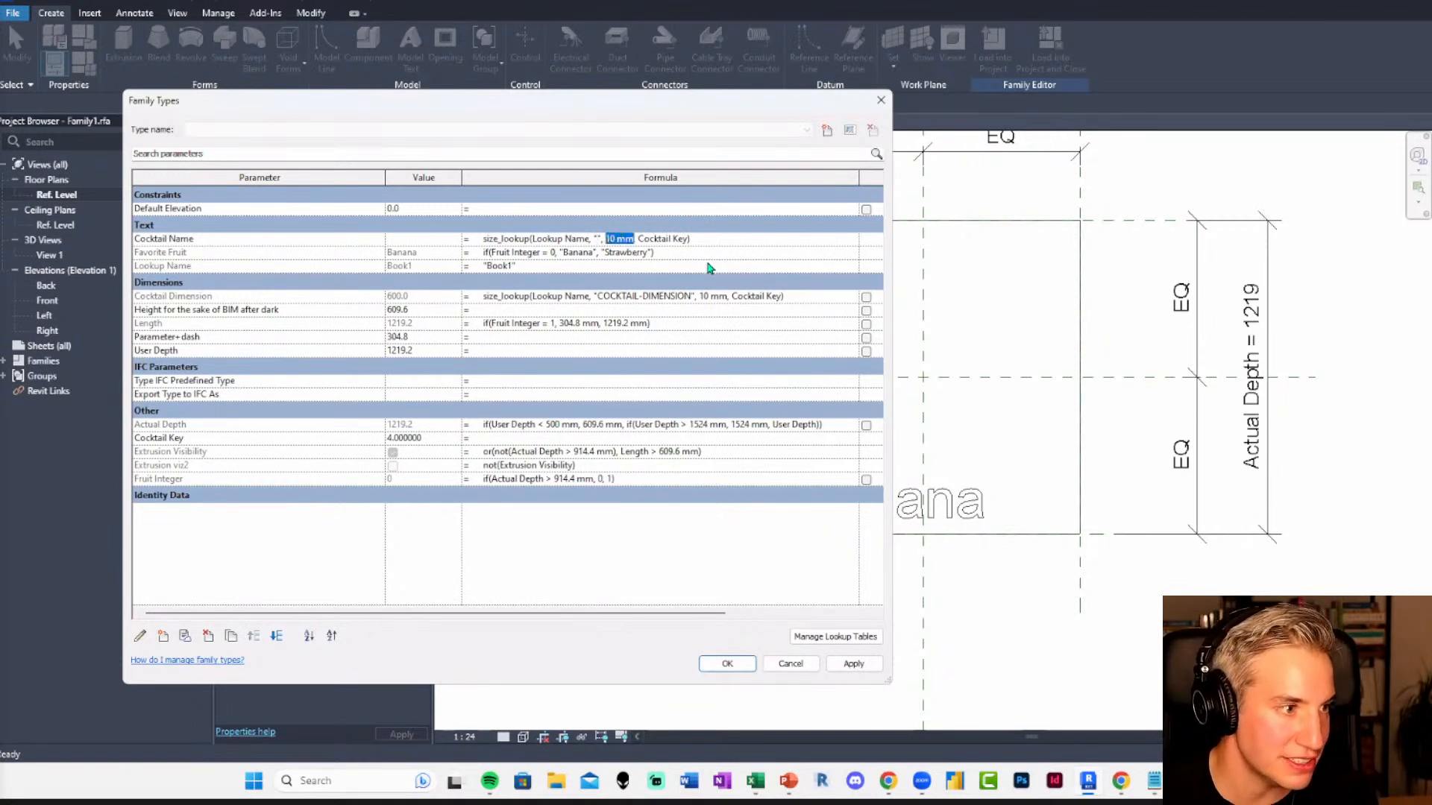
type("\"NO COCKTAIL\"")
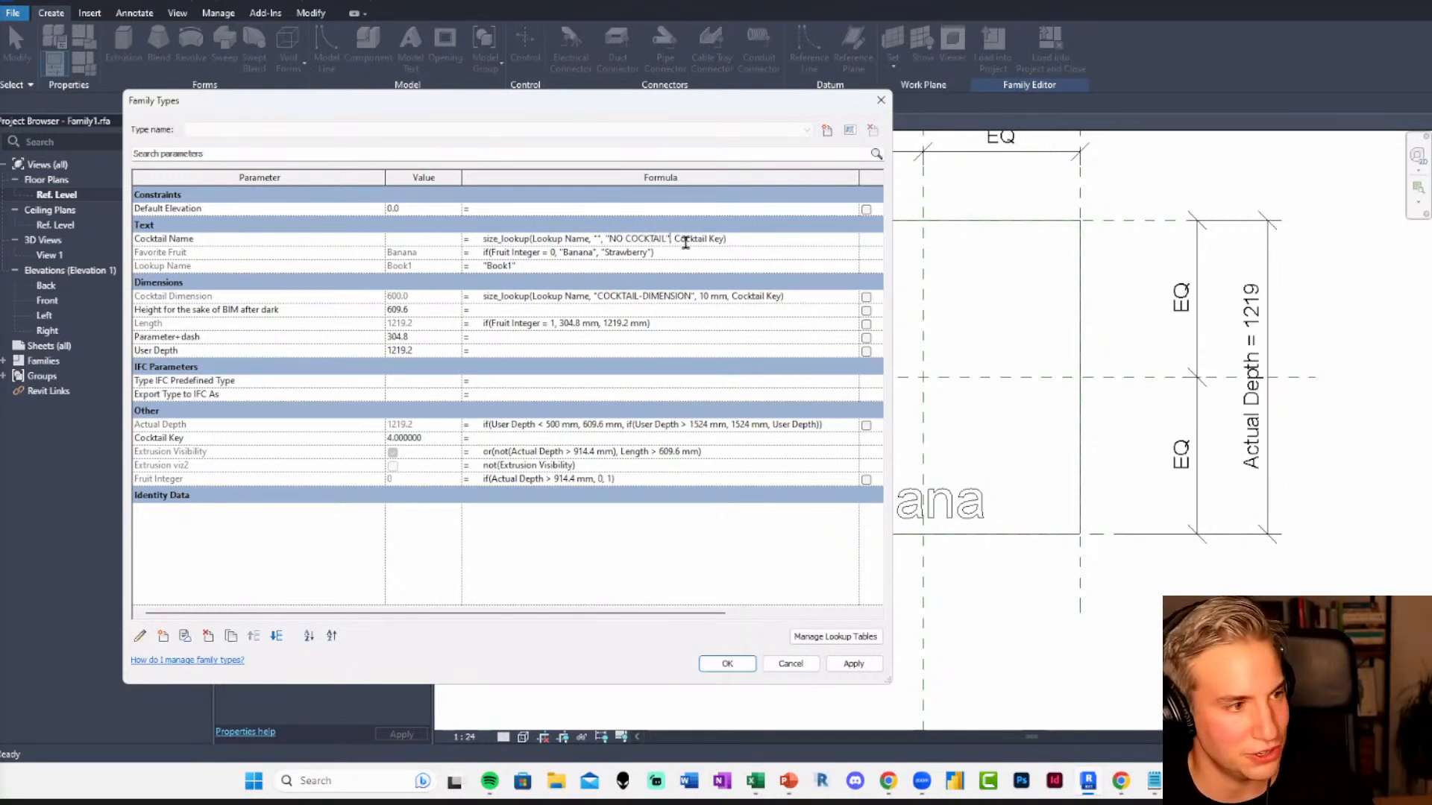
left_click(739, 256)
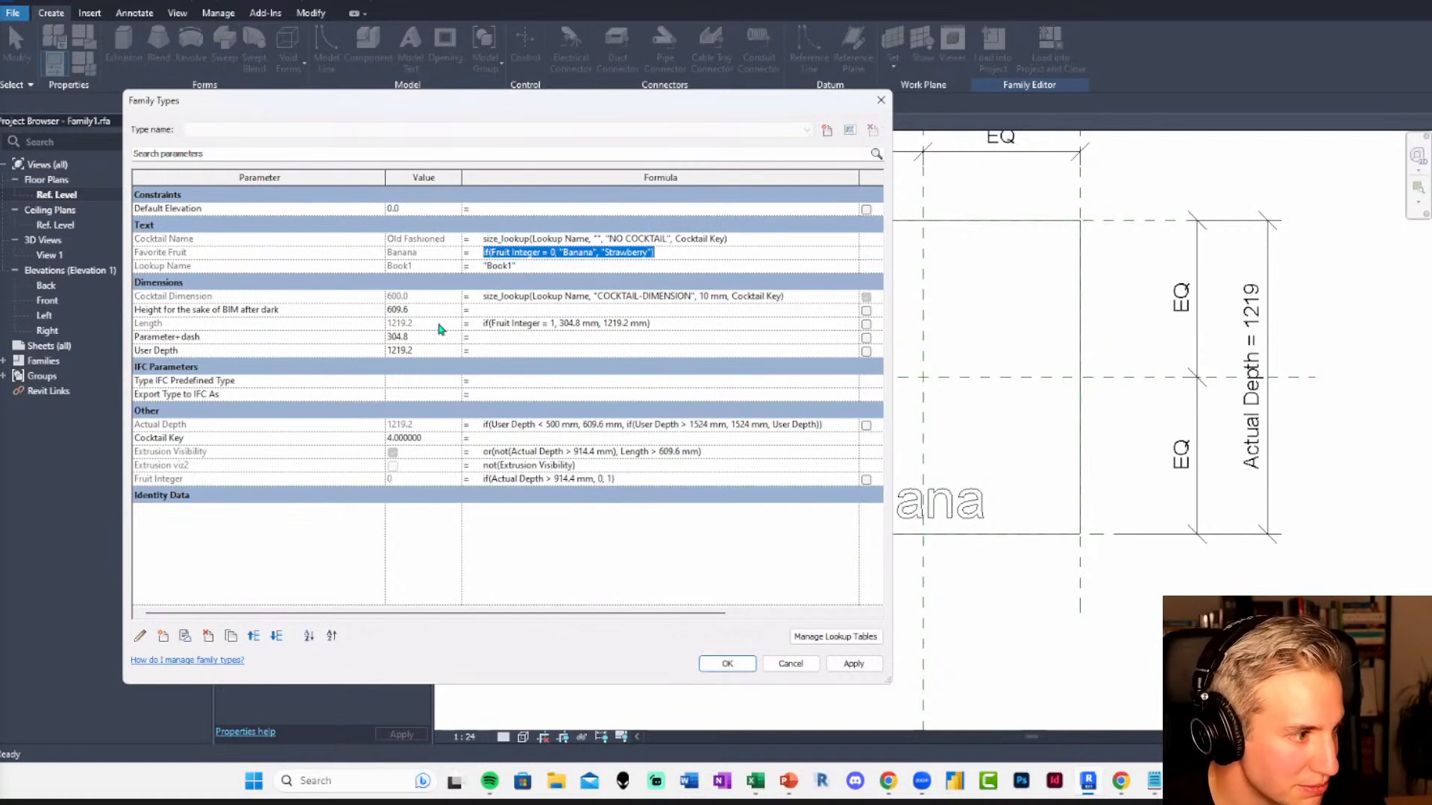
Test the name and dimension lookups by setting Cocktail Key to 3, 2, 1 and finally 0.
left_click(437, 438)
type("3")
key("Return")
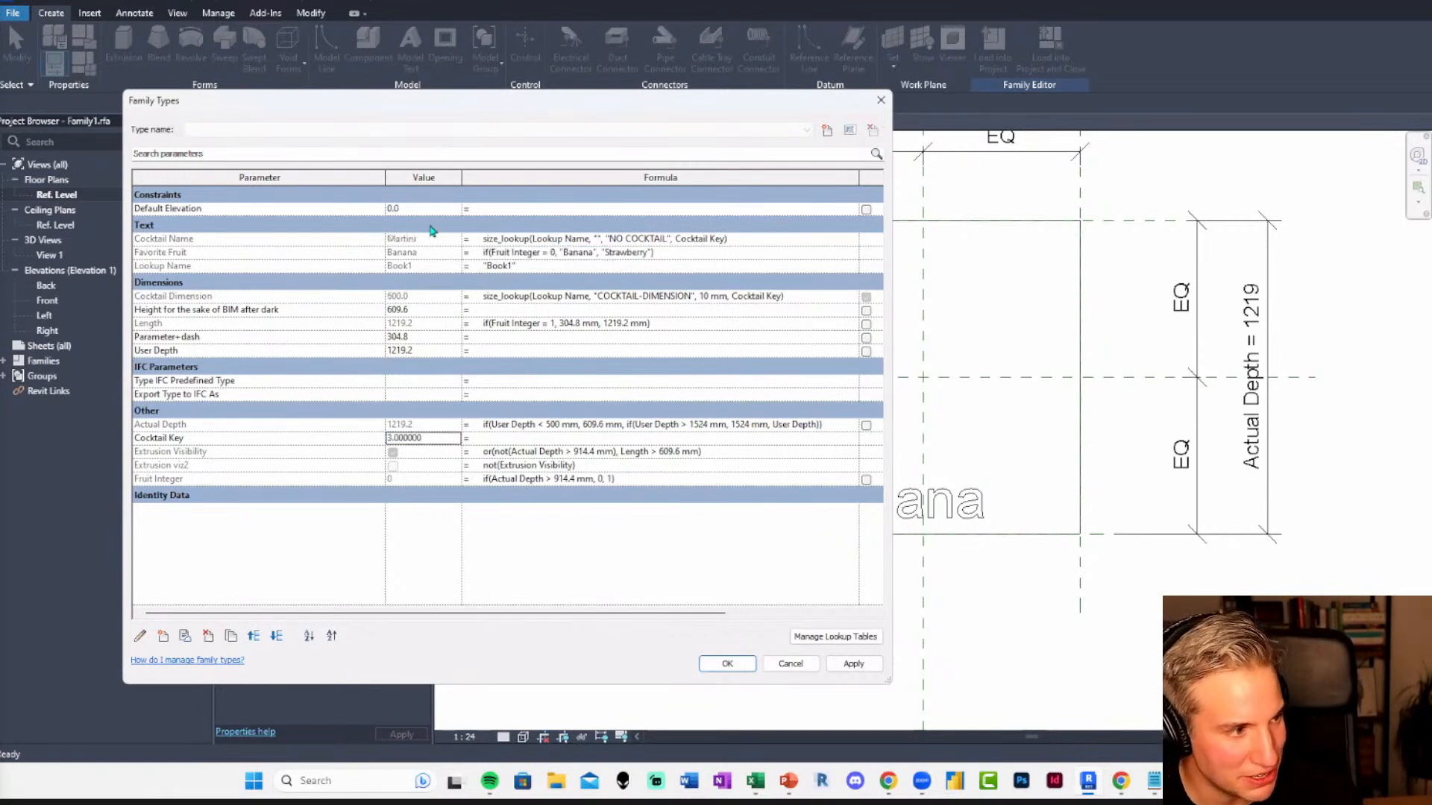
left_click(436, 438)
type("2")
key("Return")
left_click(439, 441)
type("1")
key("Return")
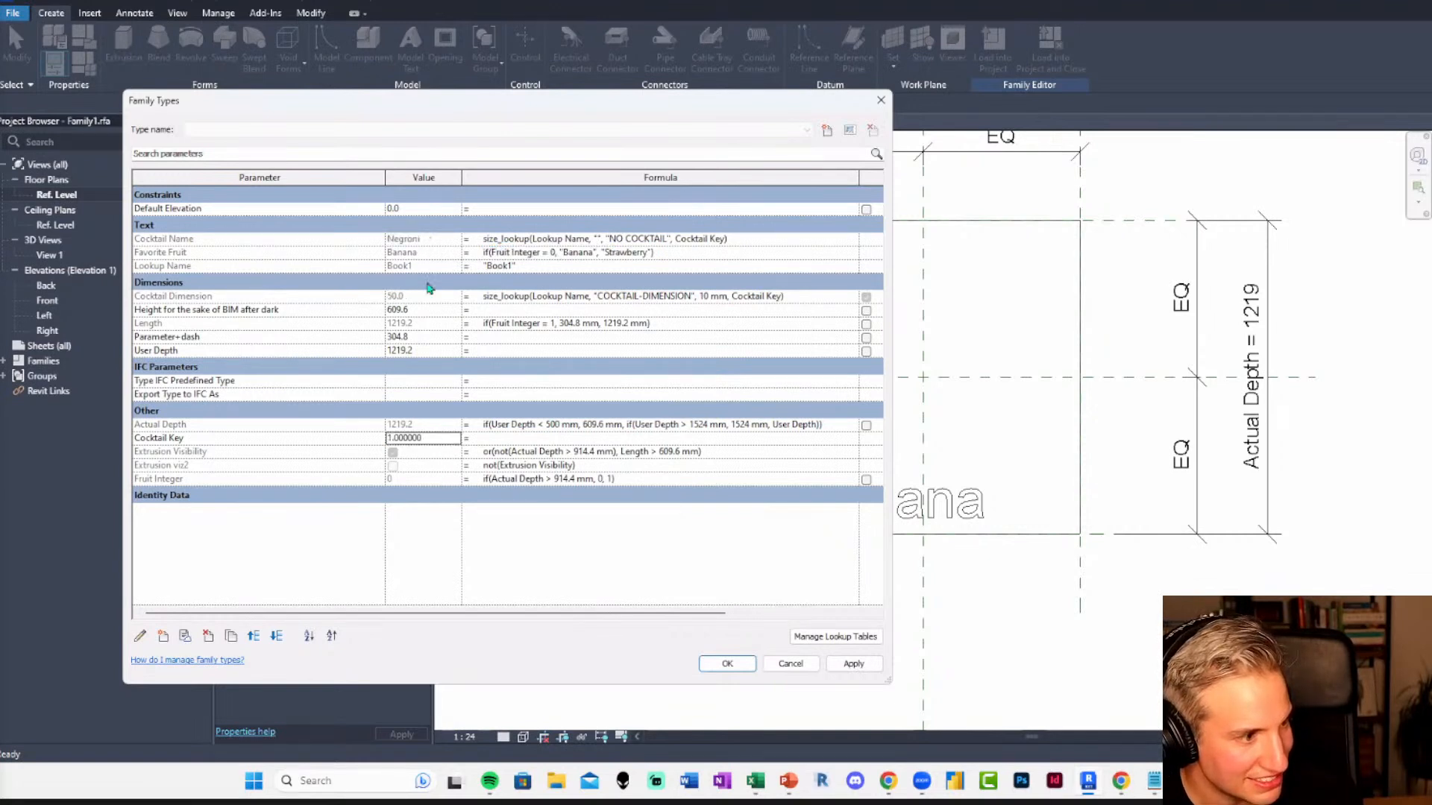
left_click(438, 437)
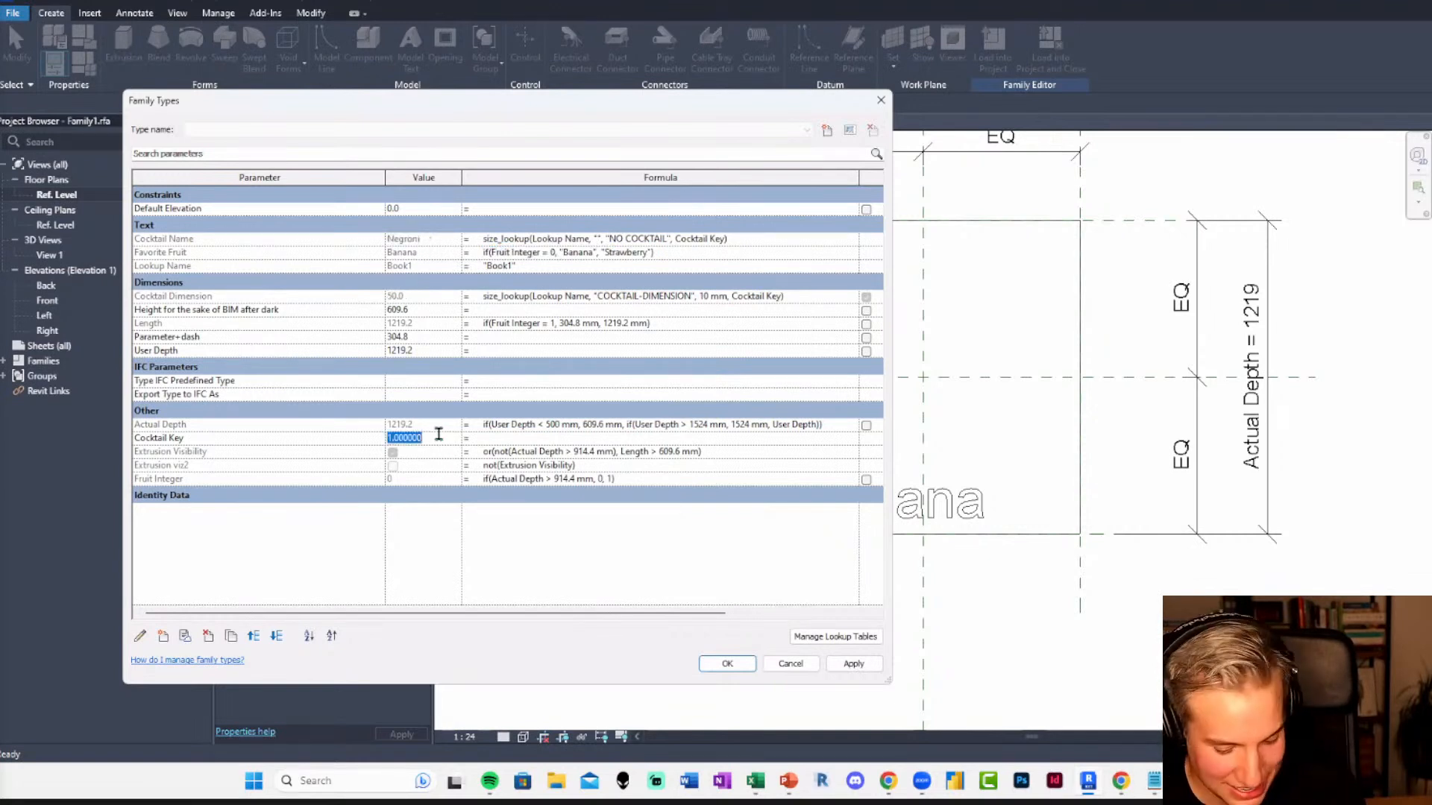
type("0")
key("Return")
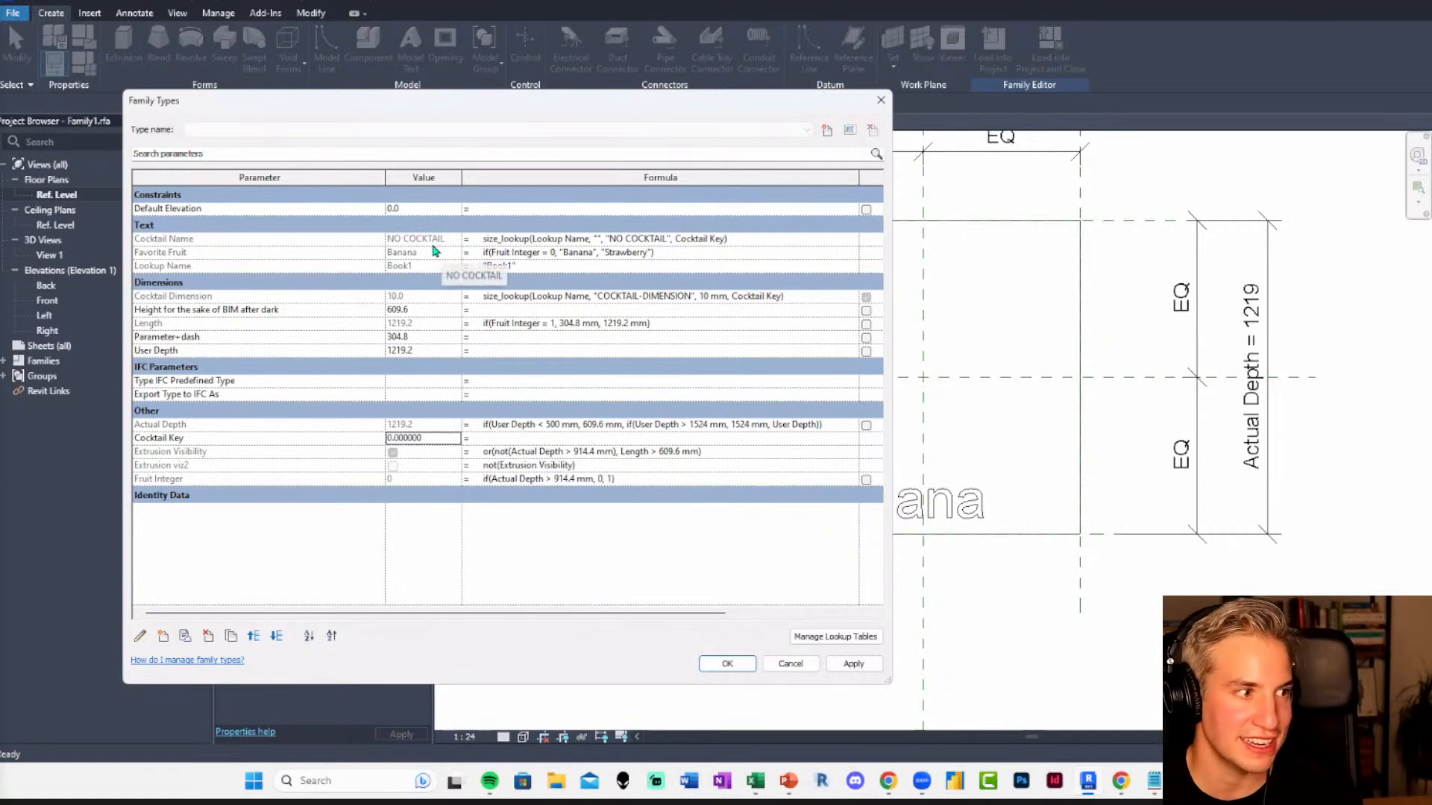